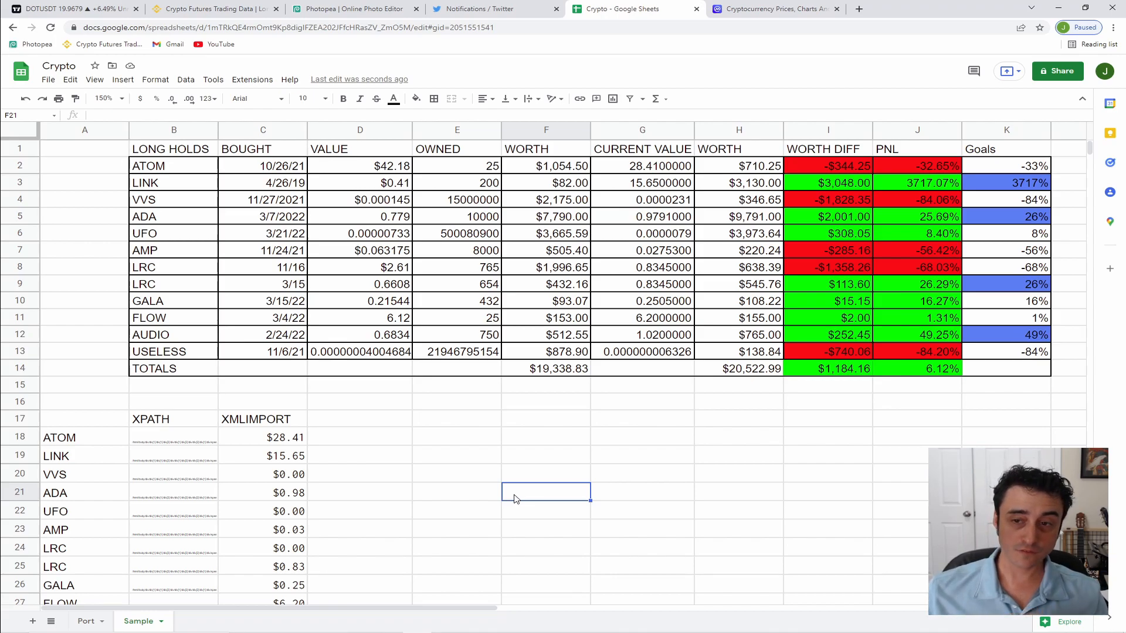
- Compare the total purchase worth with the total current worth in the TOTALS row
{"action": "left_click_drag", "start_coordinate": [528, 443], "coordinate": [527, 449]}
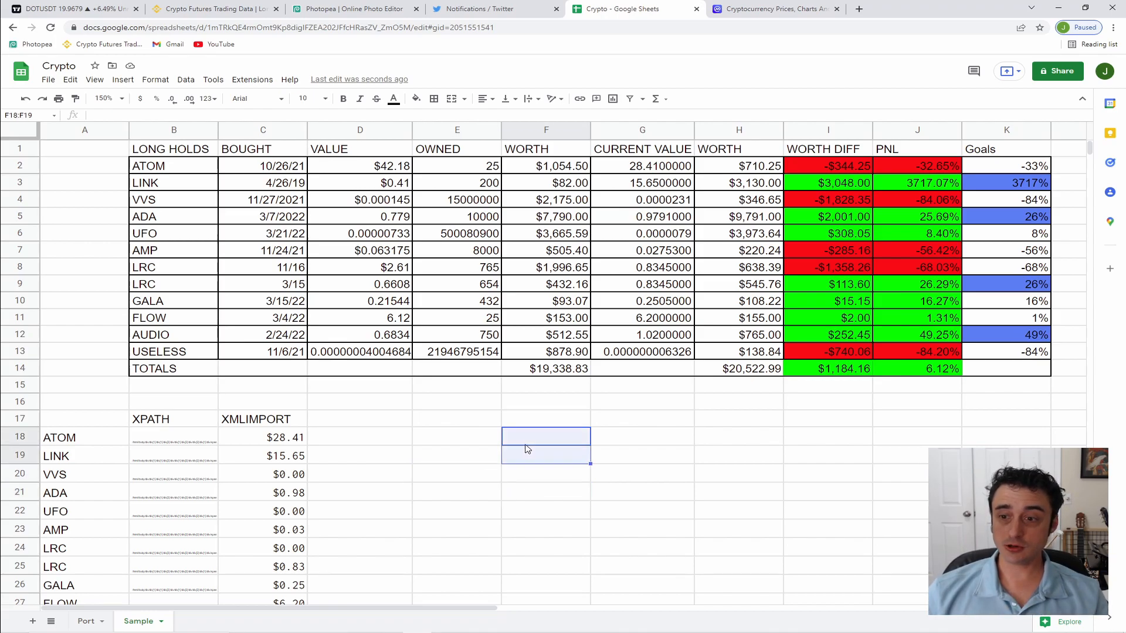
{"action": "left_click", "coordinate": [736, 375]}
{"action": "left_click", "coordinate": [569, 368]}
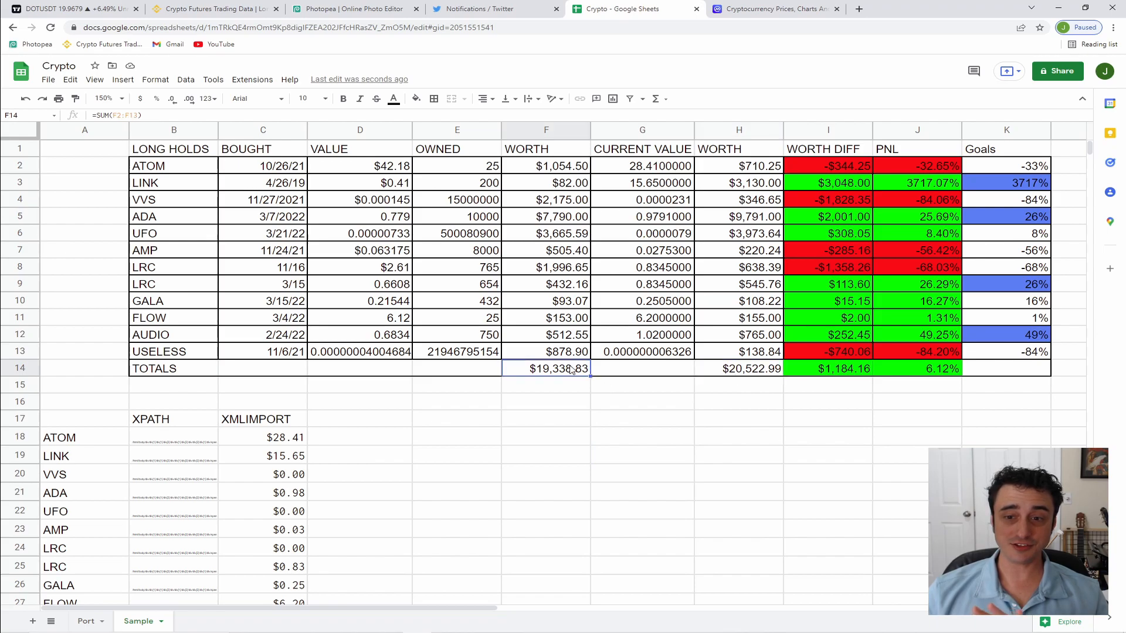
{"action": "left_click", "coordinate": [748, 367]}
{"action": "left_click", "coordinate": [539, 368]}
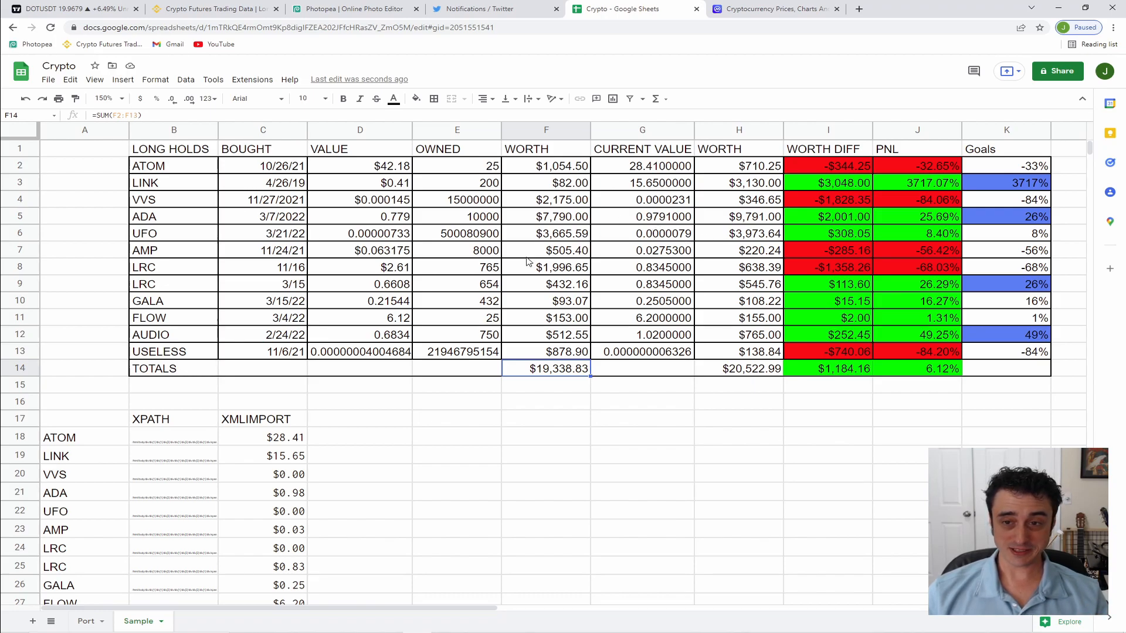
- Review the BOUGHT dates and purchase VALUE entries for the ATOM, LINK, VVS and ADA holdings
{"action": "left_click", "coordinate": [293, 167]}
{"action": "left_click", "coordinate": [377, 168]}
{"action": "left_click", "coordinate": [272, 167]}
{"action": "left_click", "coordinate": [378, 168]}
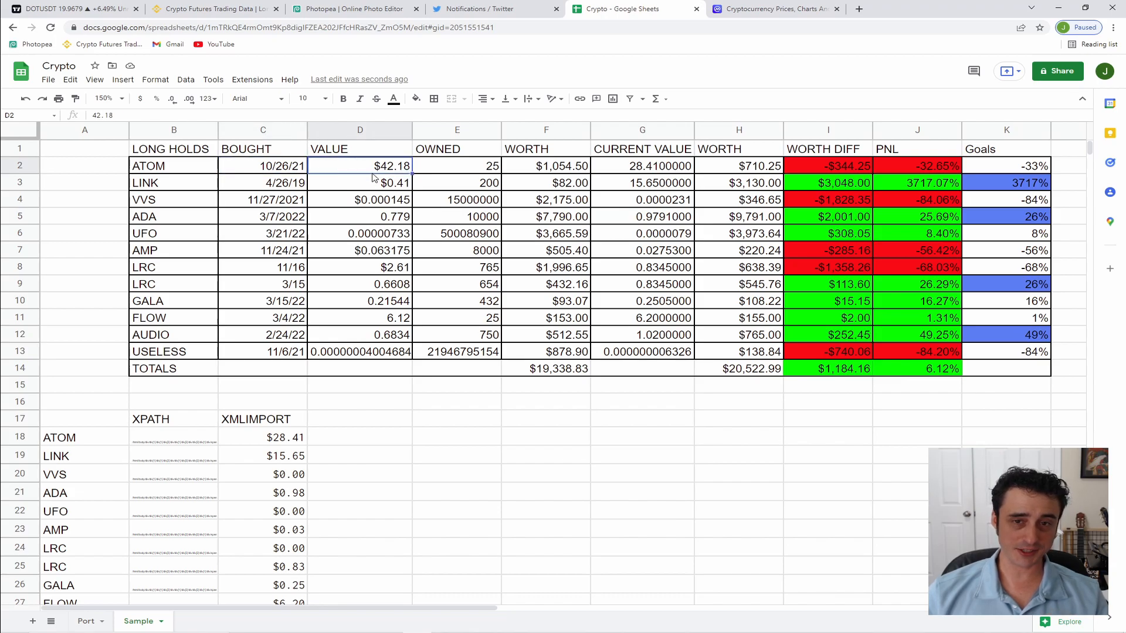
{"action": "left_click", "coordinate": [366, 183]}
{"action": "left_click", "coordinate": [301, 187]}
{"action": "left_click", "coordinate": [322, 204]}
{"action": "left_click", "coordinate": [301, 205]}
{"action": "left_click", "coordinate": [358, 215]}
{"action": "left_click", "coordinate": [258, 225]}
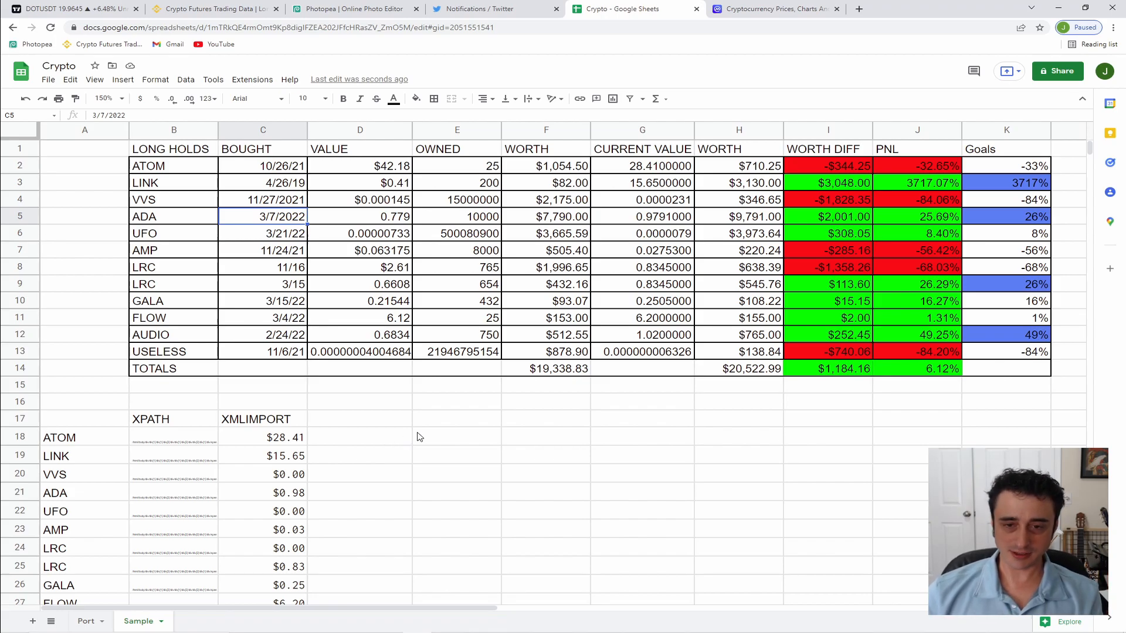
- Review the LONG HOLDS coin names and the additional CRO, BTC and ETH entries in the price import list
{"action": "left_click_drag", "start_coordinate": [170, 352], "coordinate": [174, 170]}
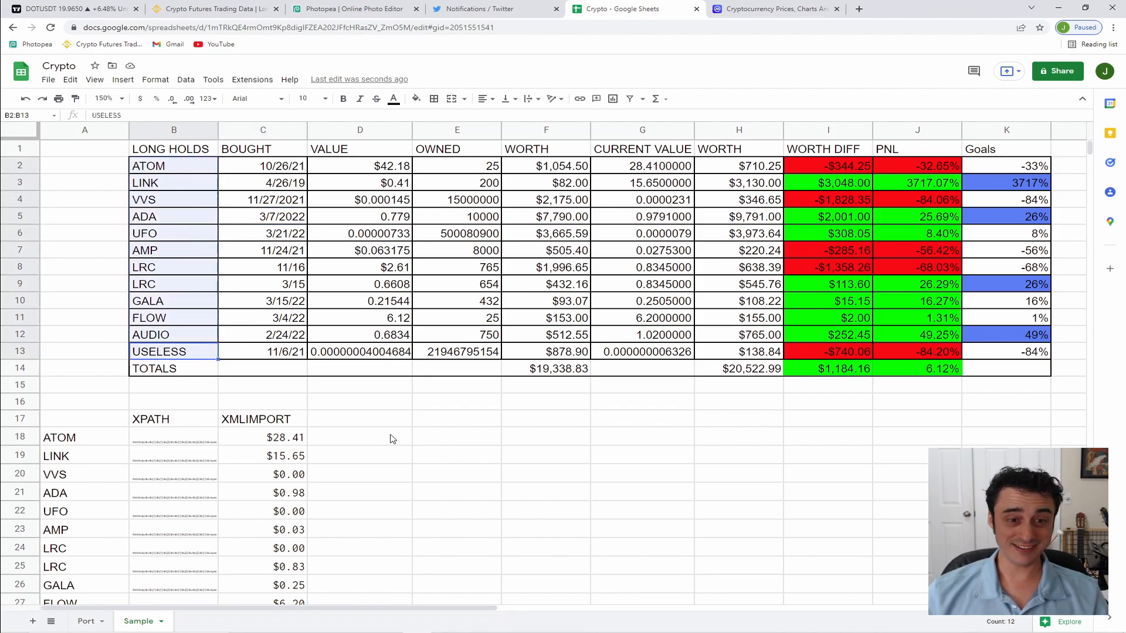
{"action": "left_click", "coordinate": [408, 420]}
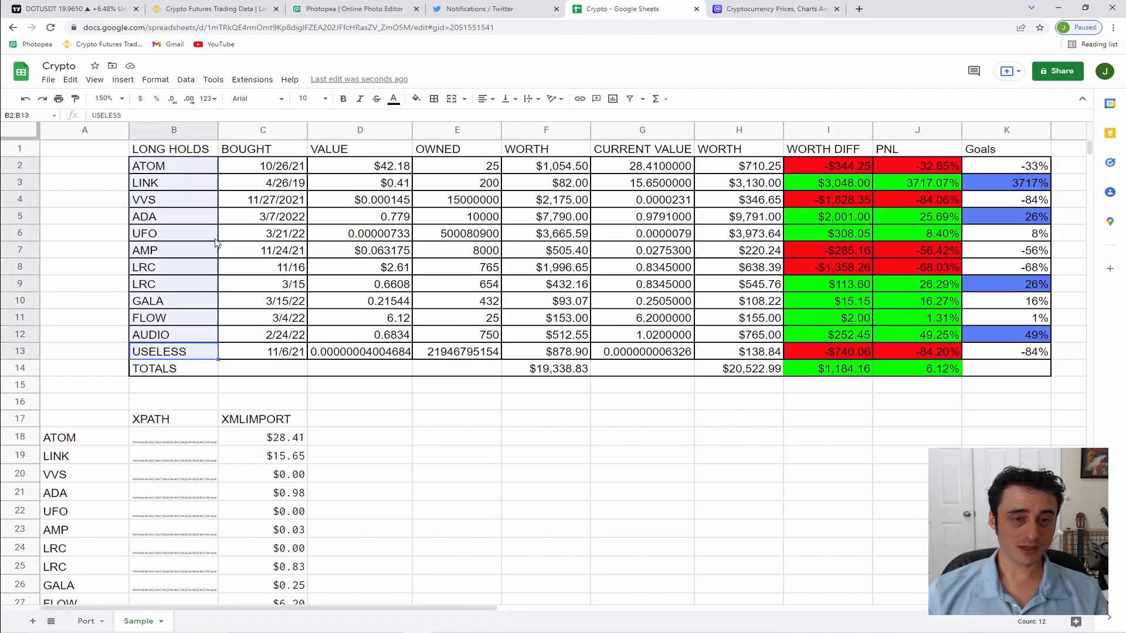
{"action": "left_click", "coordinate": [426, 488]}
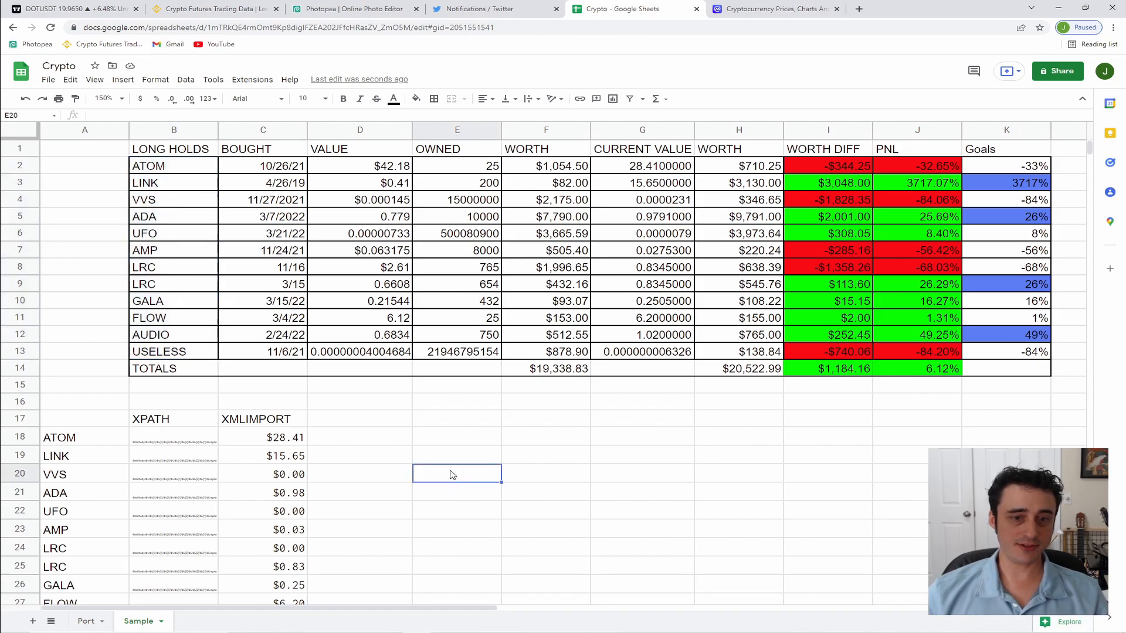
{"action": "scroll", "coordinate": [452, 472], "scroll_direction": "down", "scroll_amount": 4}
{"action": "left_click_drag", "start_coordinate": [70, 458], "coordinate": [76, 495]}
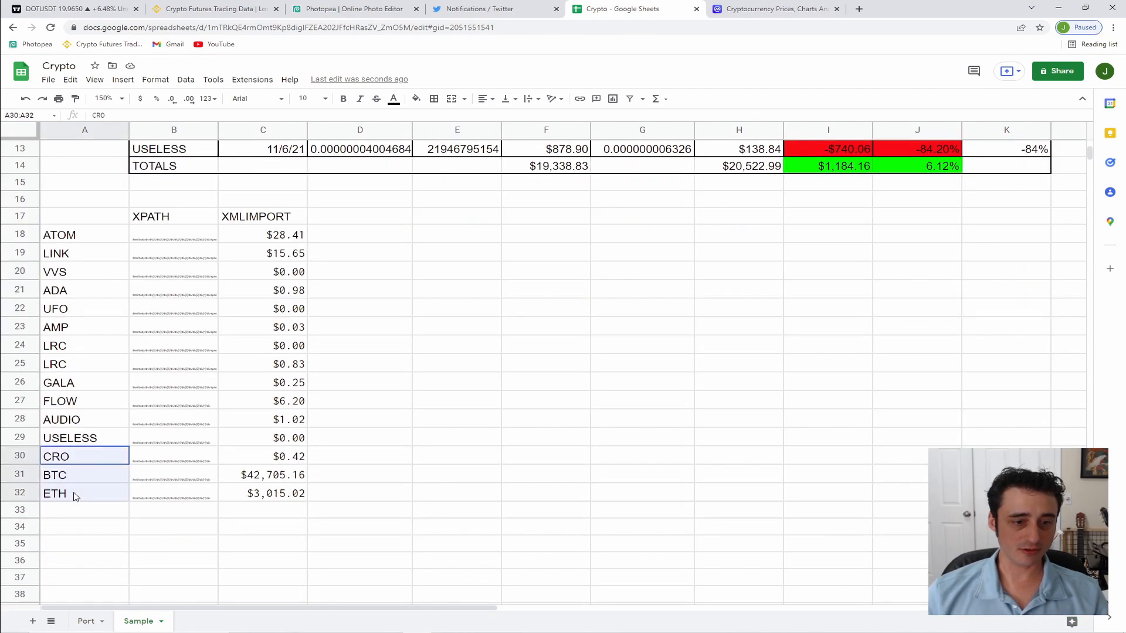
{"action": "left_click", "coordinate": [684, 554]}
{"action": "scroll", "coordinate": [446, 491], "scroll_direction": "up", "scroll_amount": 4}
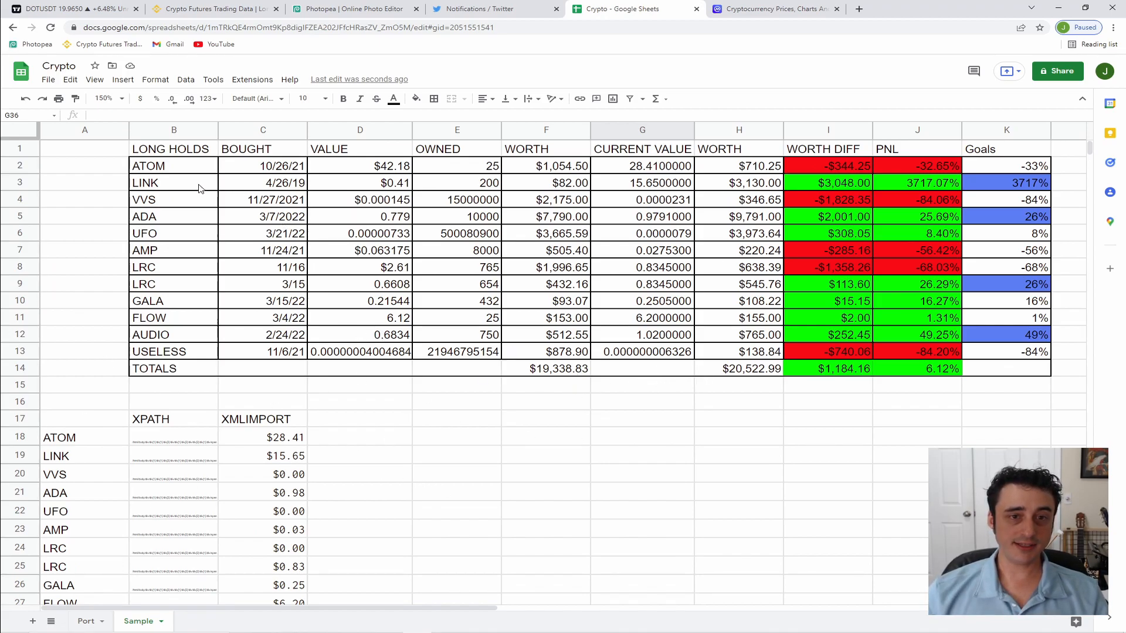
- Look over the Goals column for all holdings and the coin names in B2:B13
{"action": "left_click_drag", "start_coordinate": [989, 167], "coordinate": [991, 359]}
{"action": "left_click", "coordinate": [956, 424]}
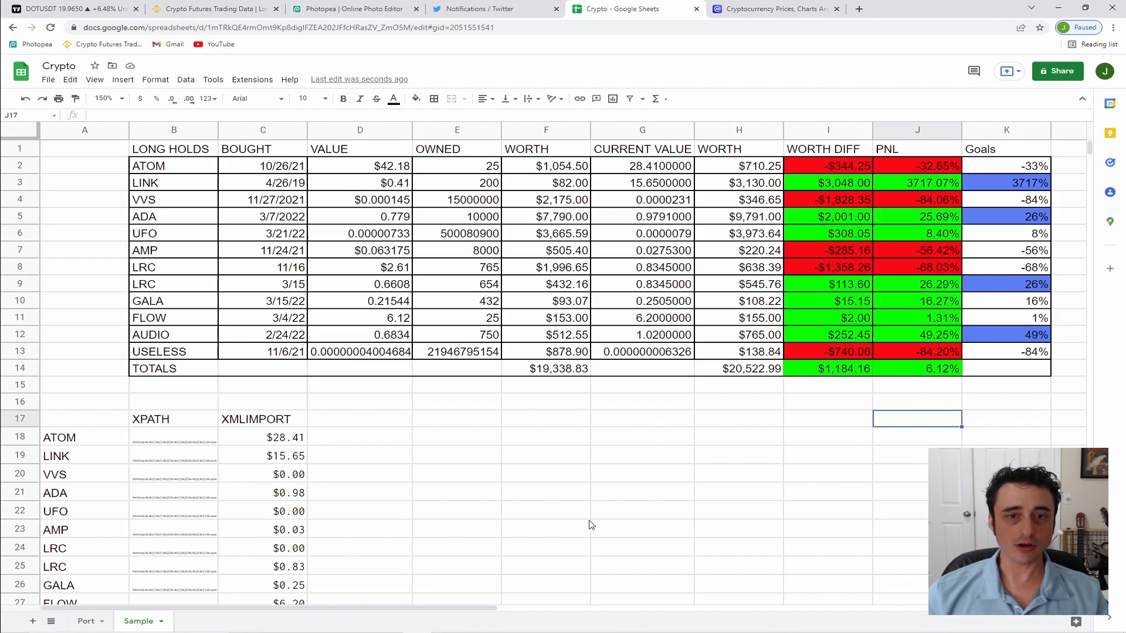
{"action": "left_click_drag", "start_coordinate": [193, 169], "coordinate": [177, 353]}
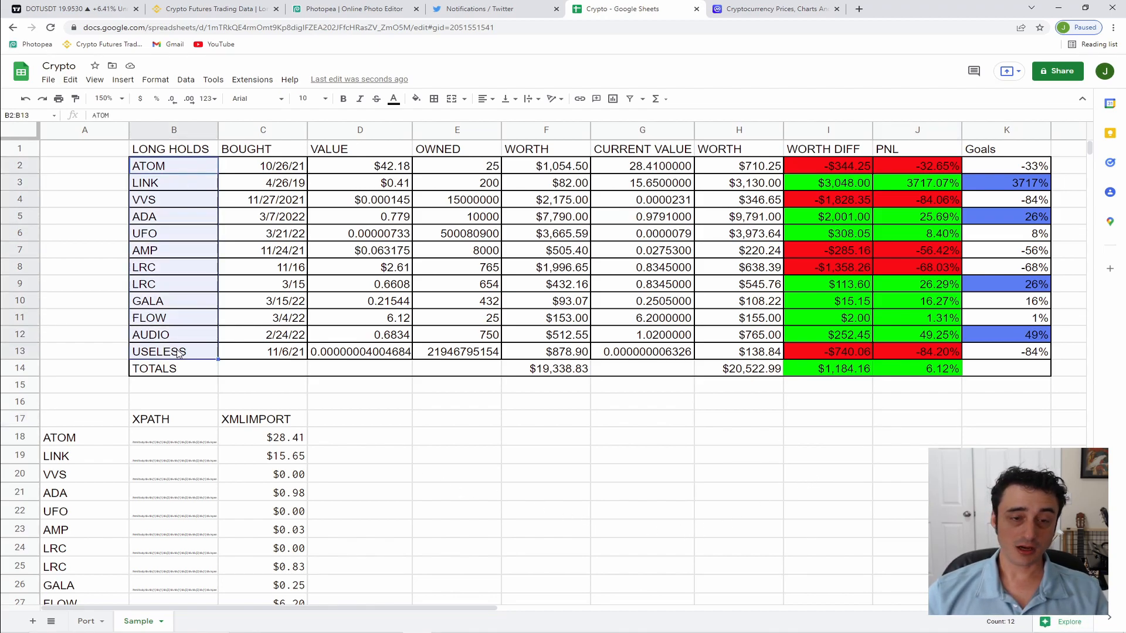
{"action": "left_click", "coordinate": [93, 167]}
{"action": "left_click", "coordinate": [169, 166]}
{"action": "left_click", "coordinate": [171, 181]}
{"action": "left_click", "coordinate": [170, 205]}
{"action": "left_click", "coordinate": [168, 218]}
{"action": "left_click_drag", "start_coordinate": [187, 355], "coordinate": [192, 173]}
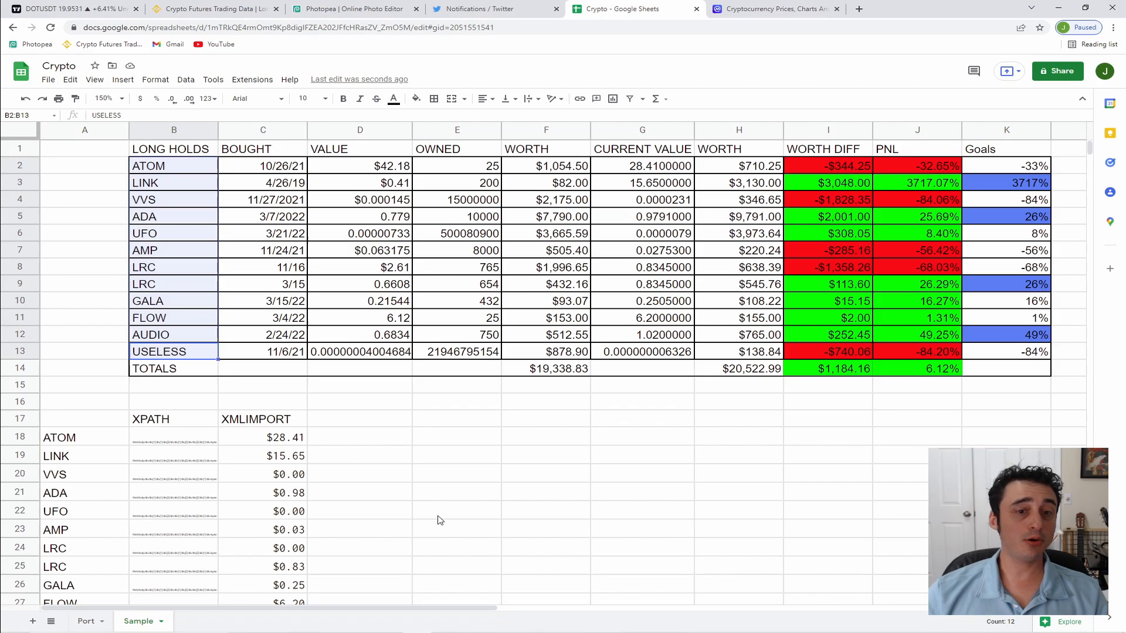
{"action": "left_click", "coordinate": [429, 435]}
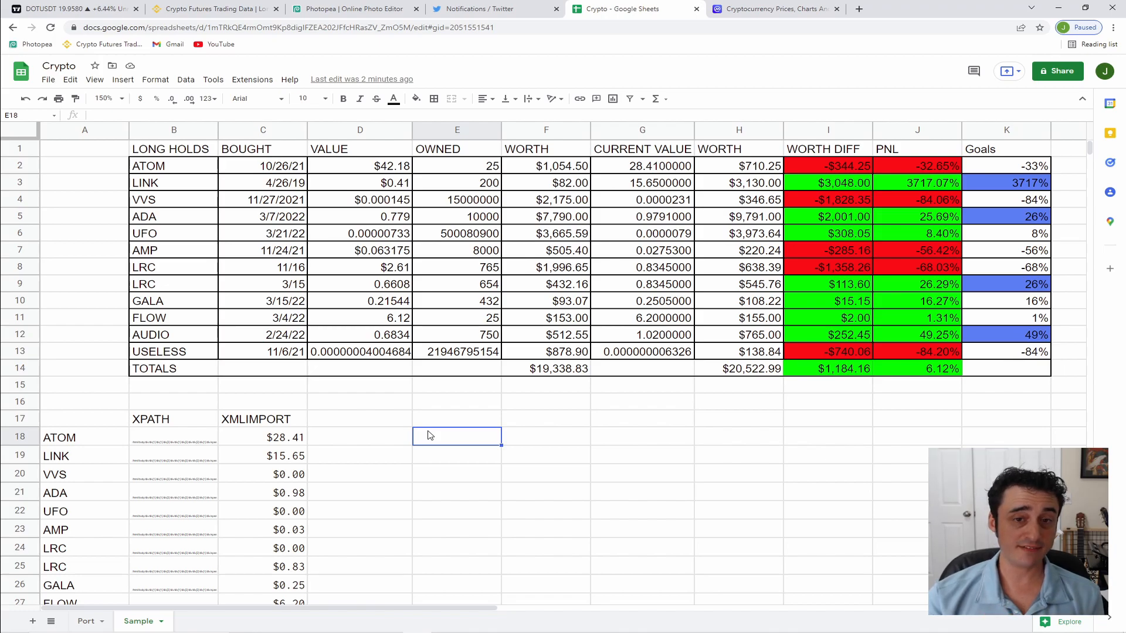
- Go through ATOM's name, purchase date, purchase value and owned amount in row 2
{"action": "left_click", "coordinate": [192, 170]}
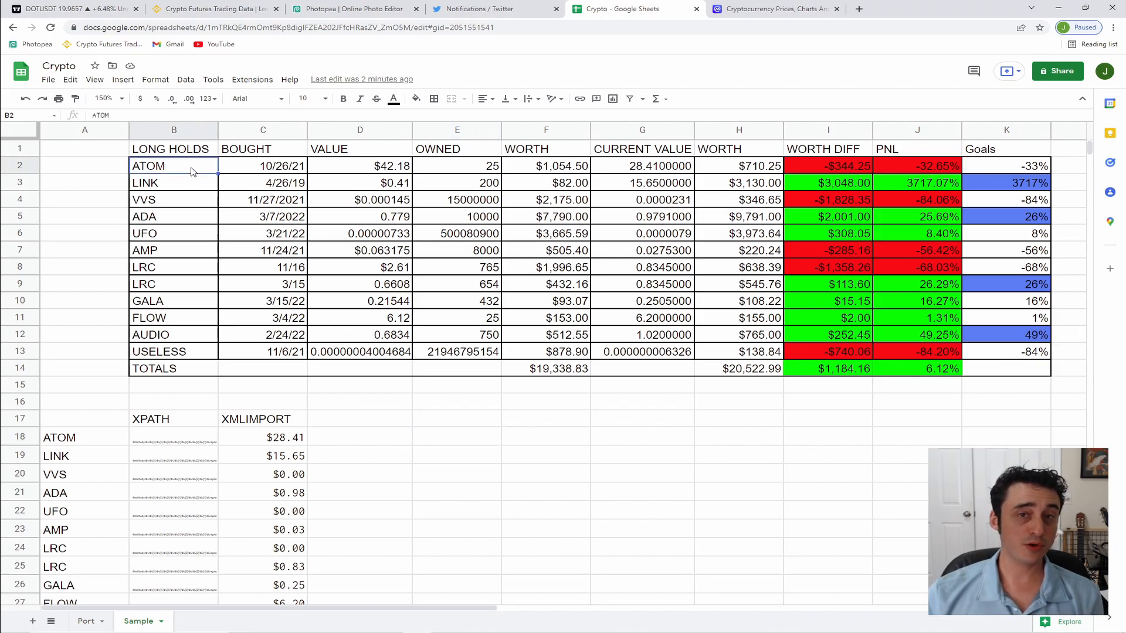
{"action": "left_click", "coordinate": [223, 176]}
{"action": "left_click", "coordinate": [338, 176]}
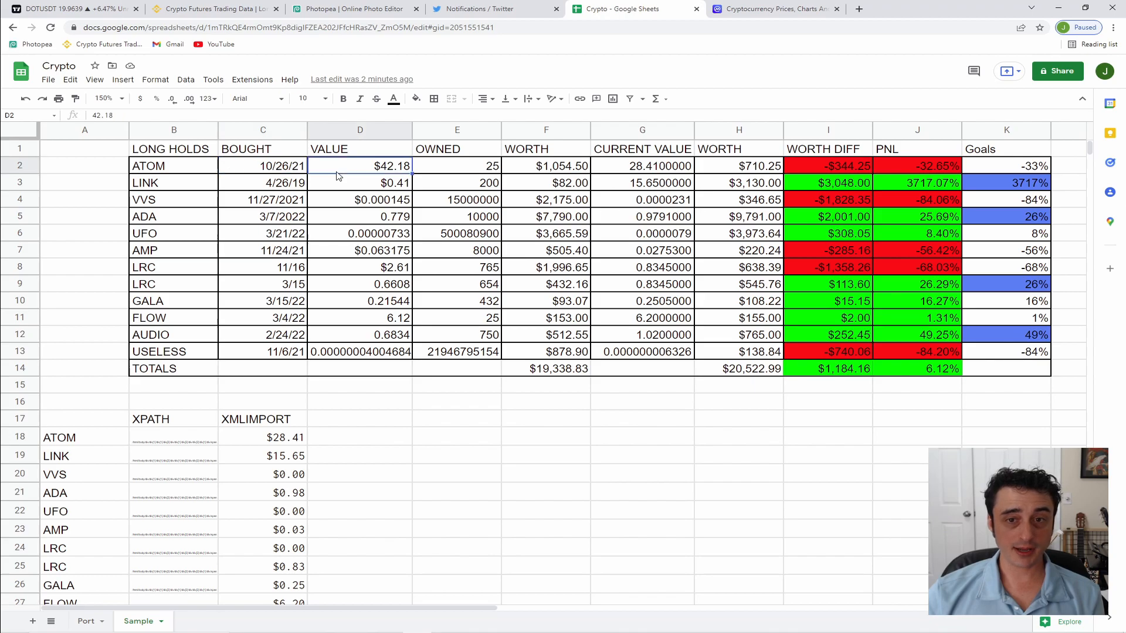
{"action": "left_click", "coordinate": [478, 171]}
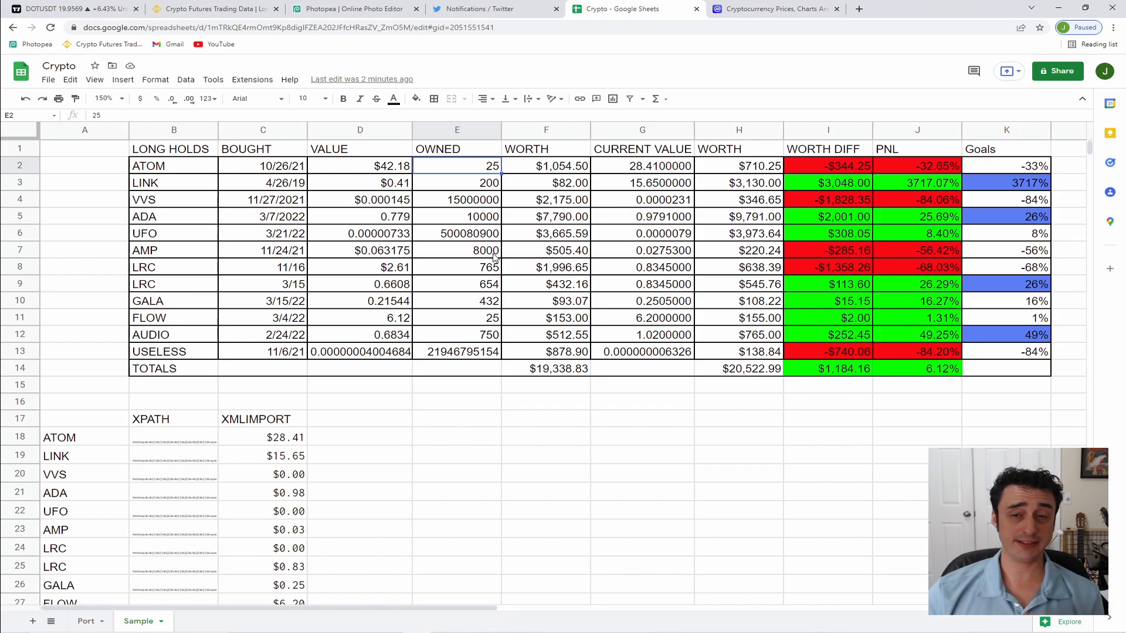
{"action": "left_click", "coordinate": [519, 486]}
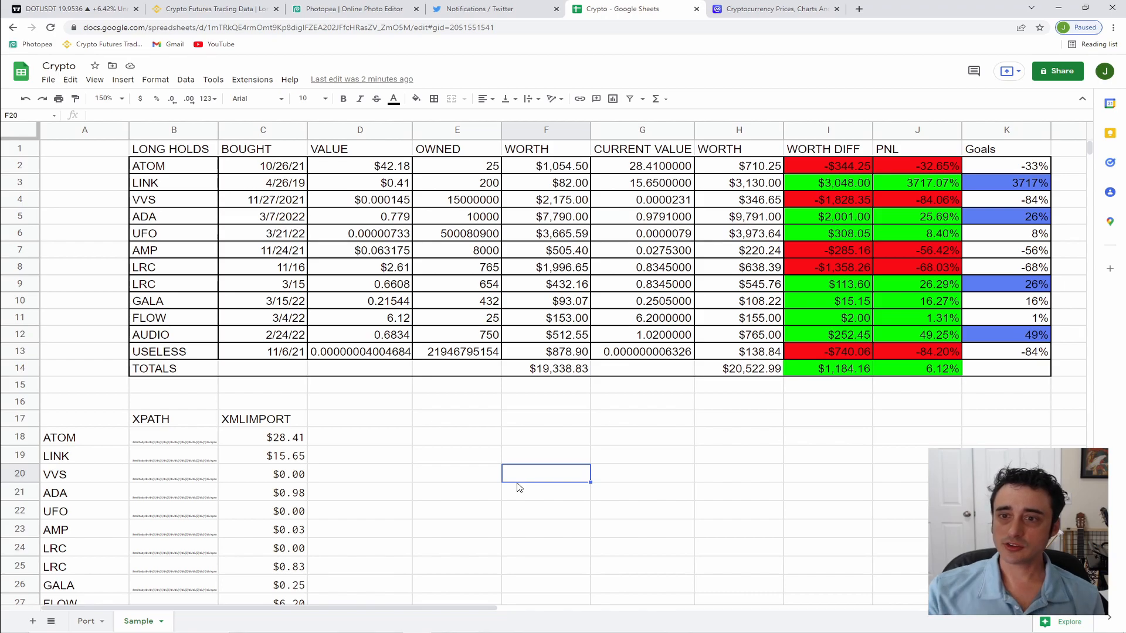
- Examine the formula behind ATOM's purchase WORTH in cell F2 and the cells it references
{"action": "left_click", "coordinate": [575, 167]}
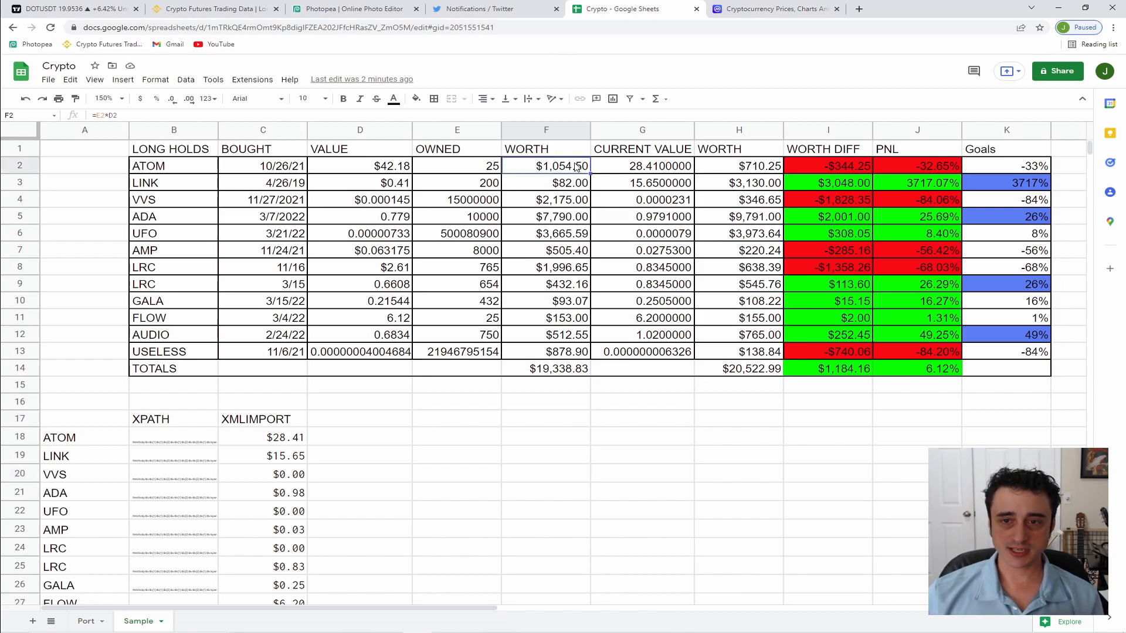
{"action": "left_click", "coordinate": [539, 201]}
{"action": "left_click", "coordinate": [524, 171]}
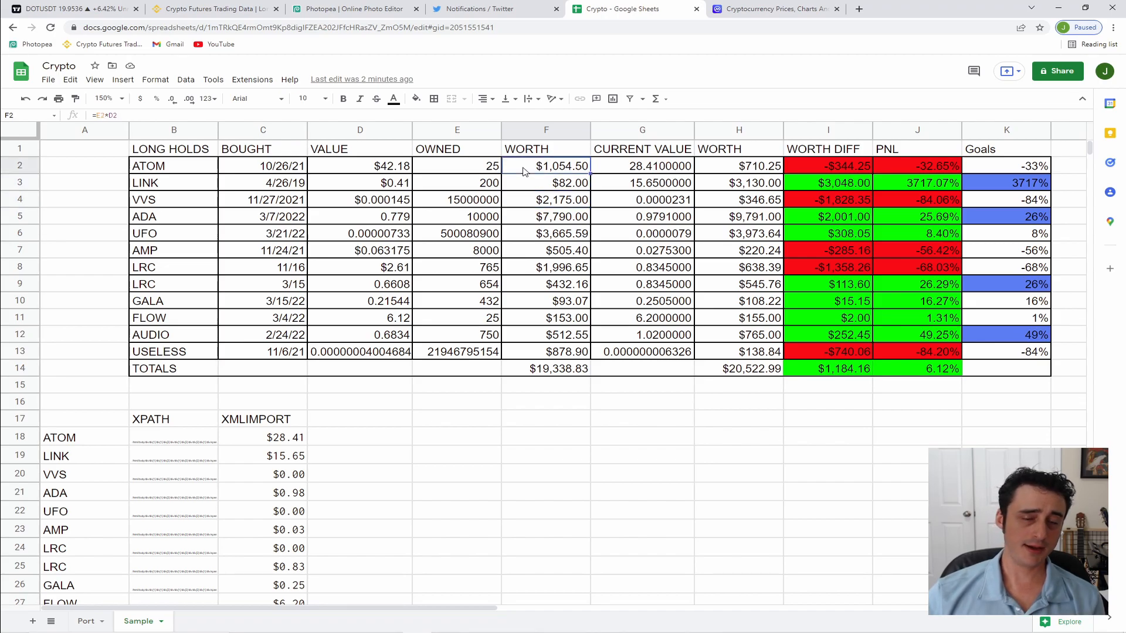
{"action": "left_click", "coordinate": [127, 116]}
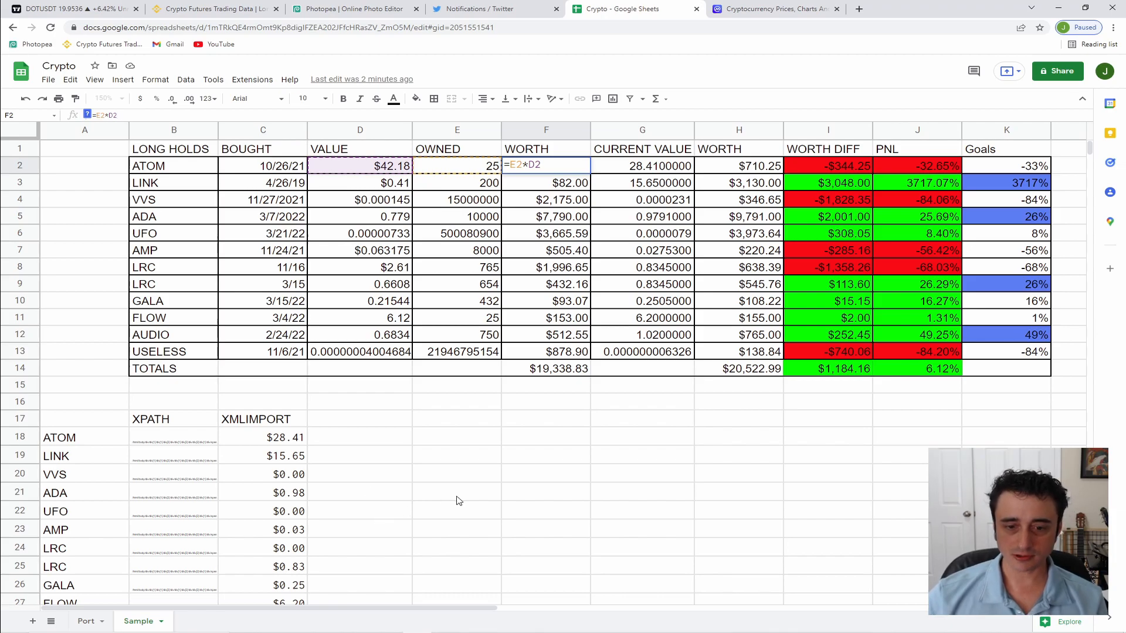
{"action": "left_click", "coordinate": [509, 478]}
{"action": "left_click", "coordinate": [547, 168]}
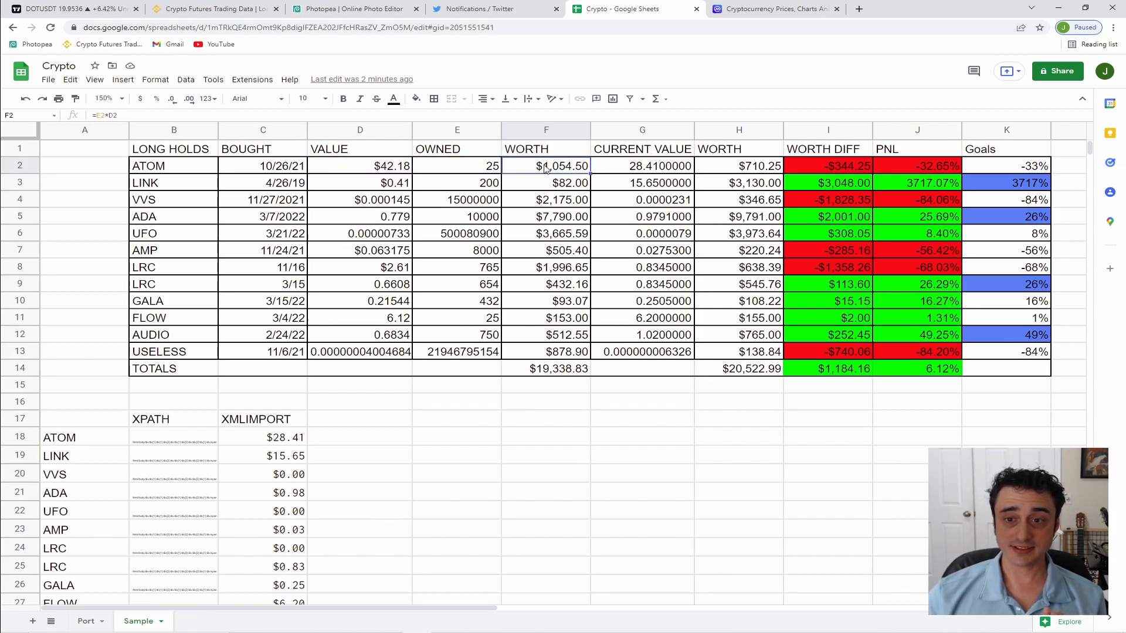
{"action": "left_click", "coordinate": [454, 176]}
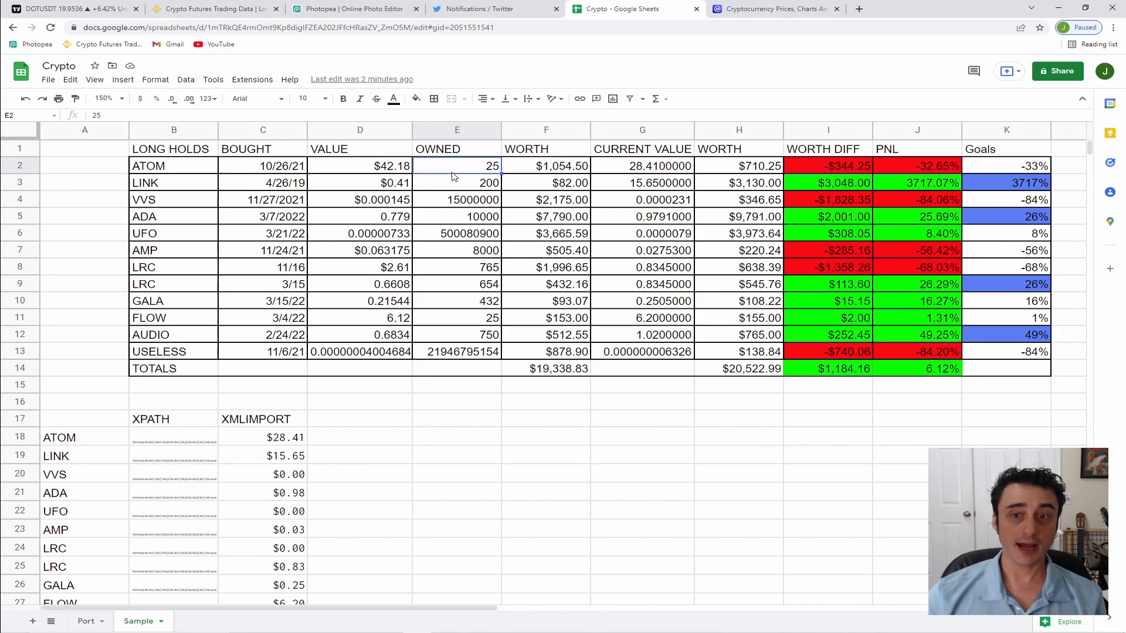
{"action": "left_click", "coordinate": [523, 172]}
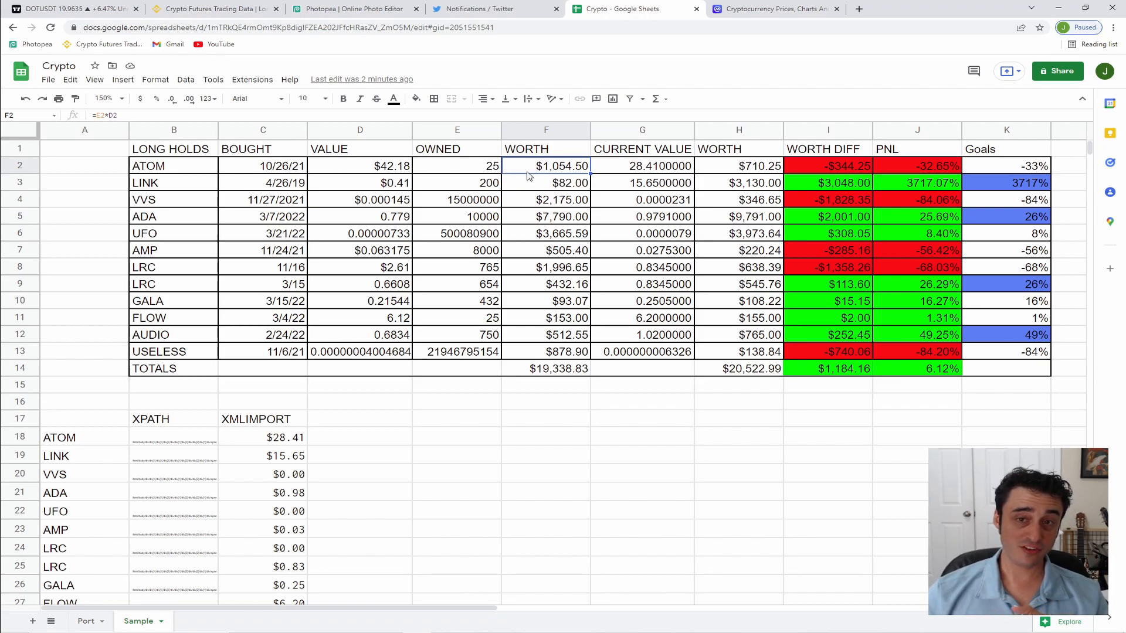
{"action": "left_click", "coordinate": [574, 180]}
{"action": "left_click", "coordinate": [573, 169]}
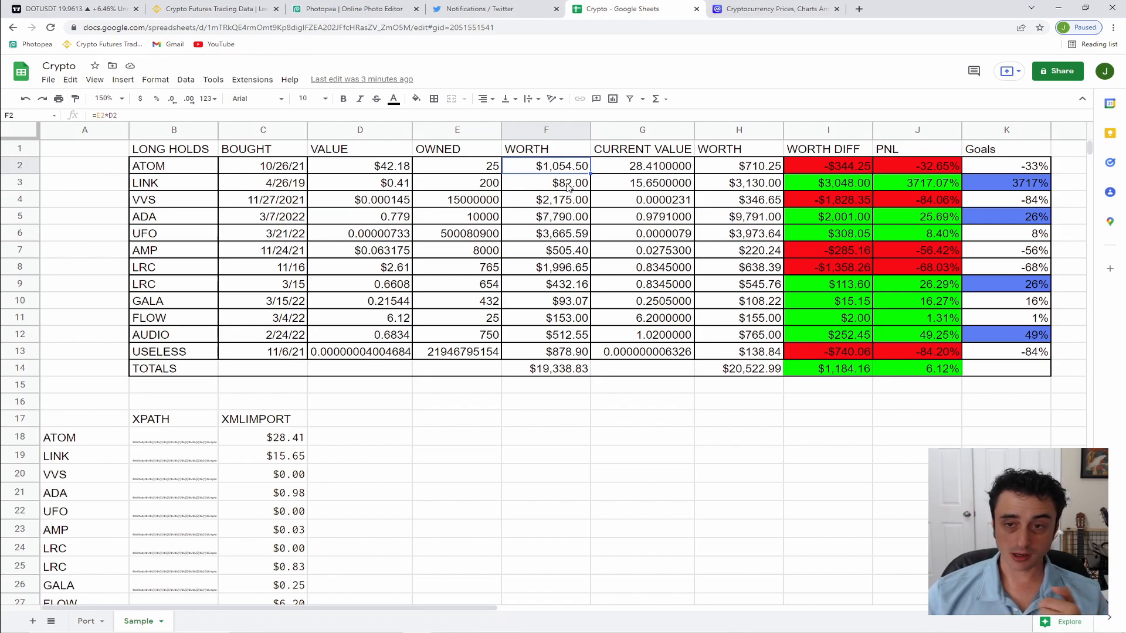
{"action": "left_click", "coordinate": [228, 117]}
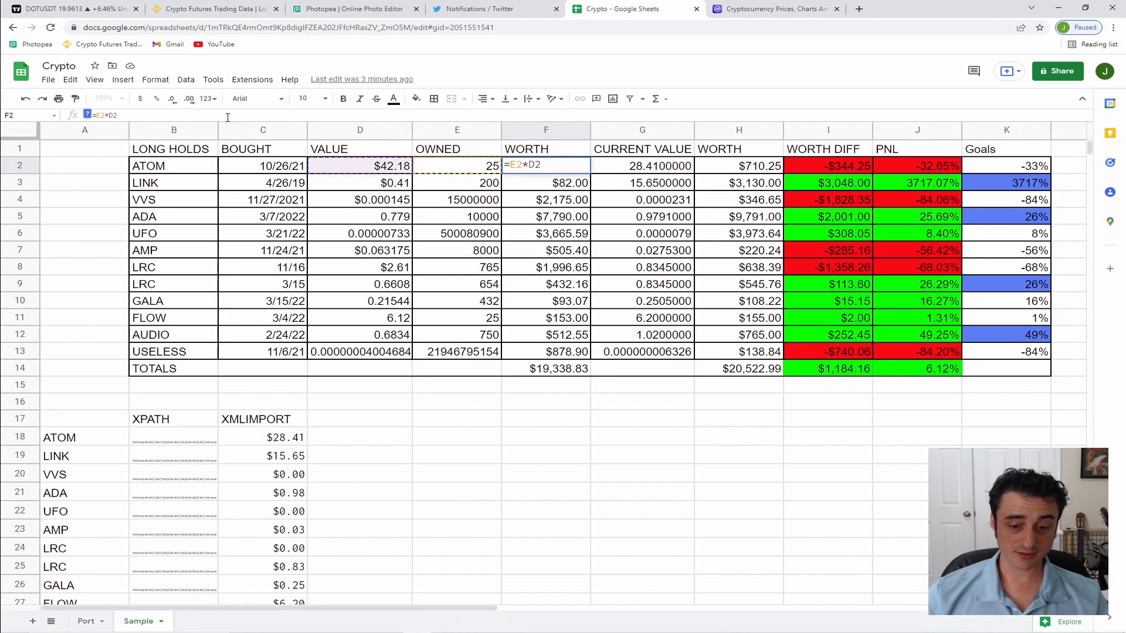
{"action": "left_click", "coordinate": [560, 460]}
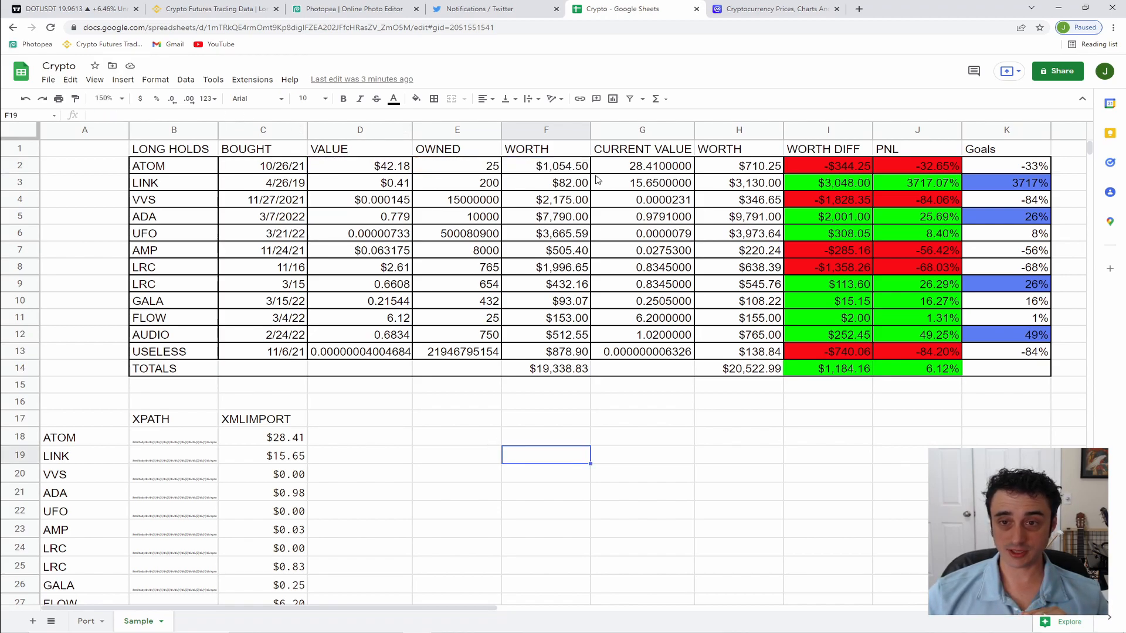
{"action": "left_click", "coordinate": [513, 170]}
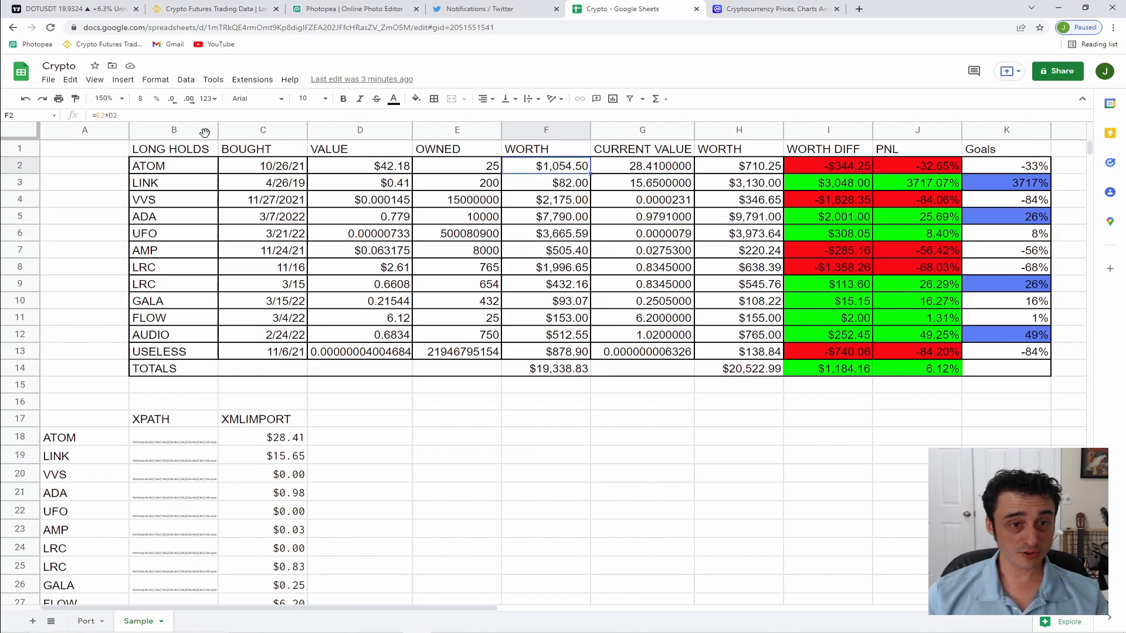
{"action": "left_click", "coordinate": [104, 115]}
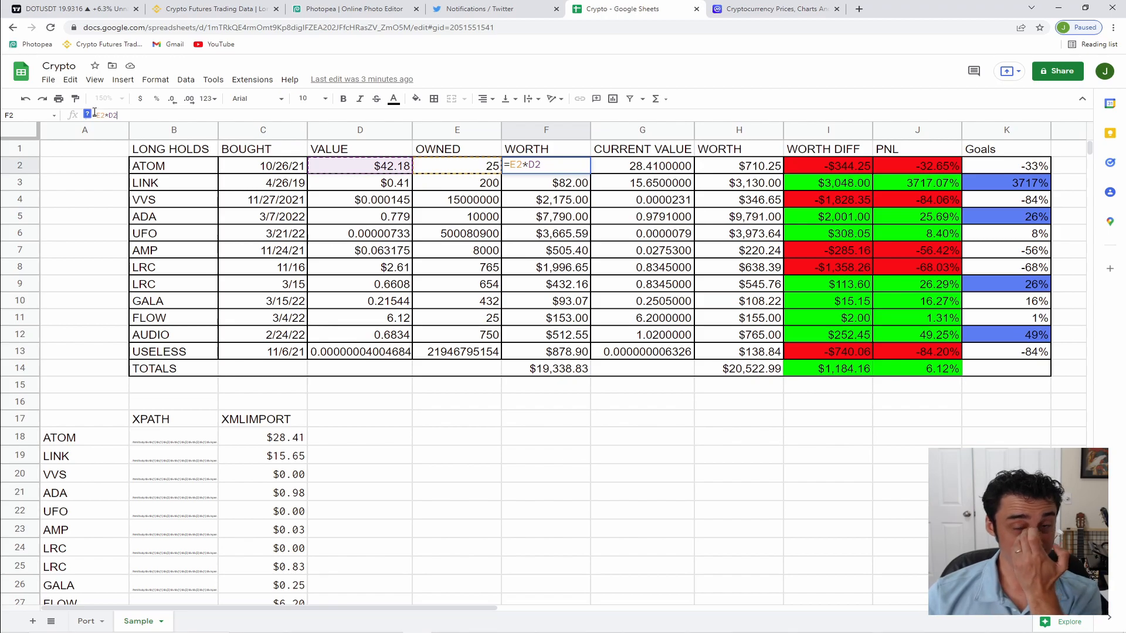
- Enter the formula =E2*D2 in cell F17 to multiply ATOM's owned amount by its purchase value
{"action": "left_click", "coordinate": [523, 420]}
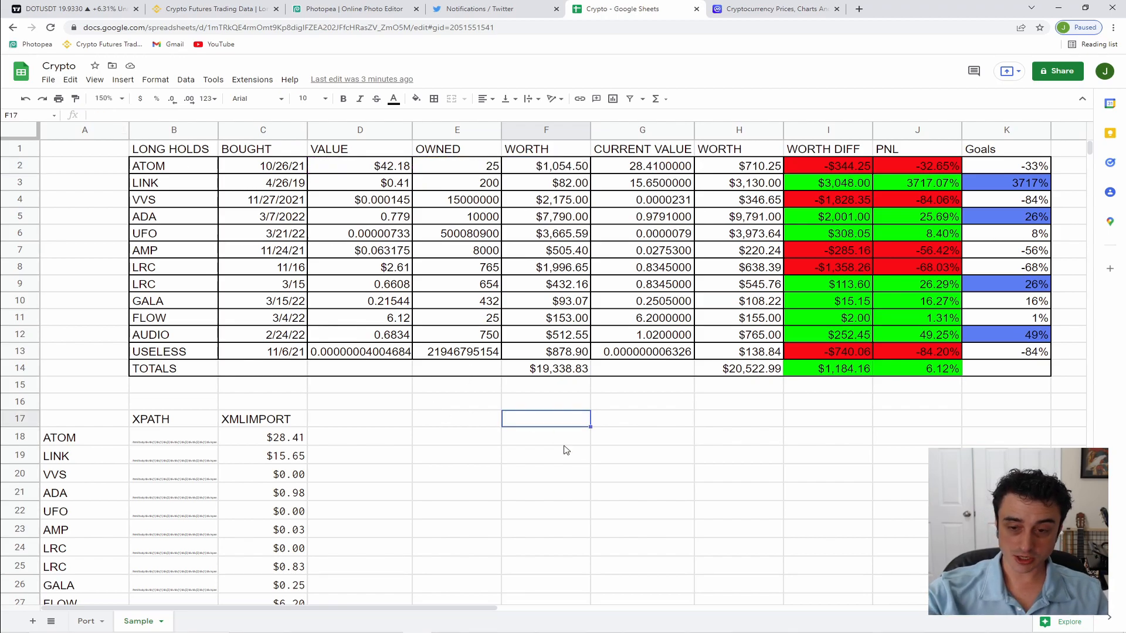
{"action": "type", "text": "="}
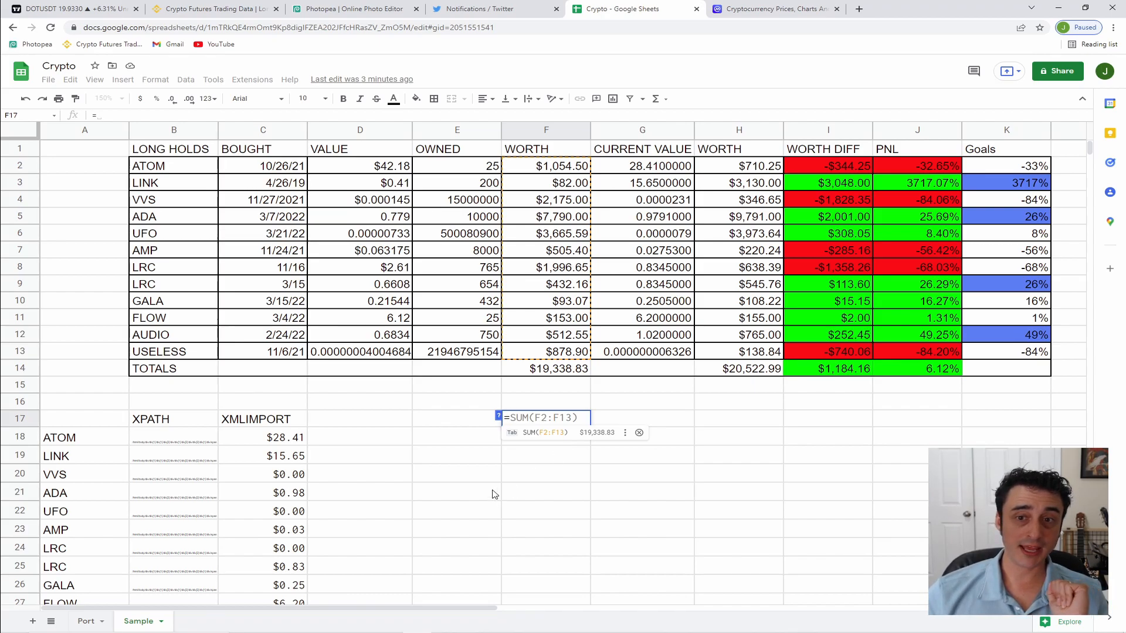
{"action": "left_click", "coordinate": [466, 168]}
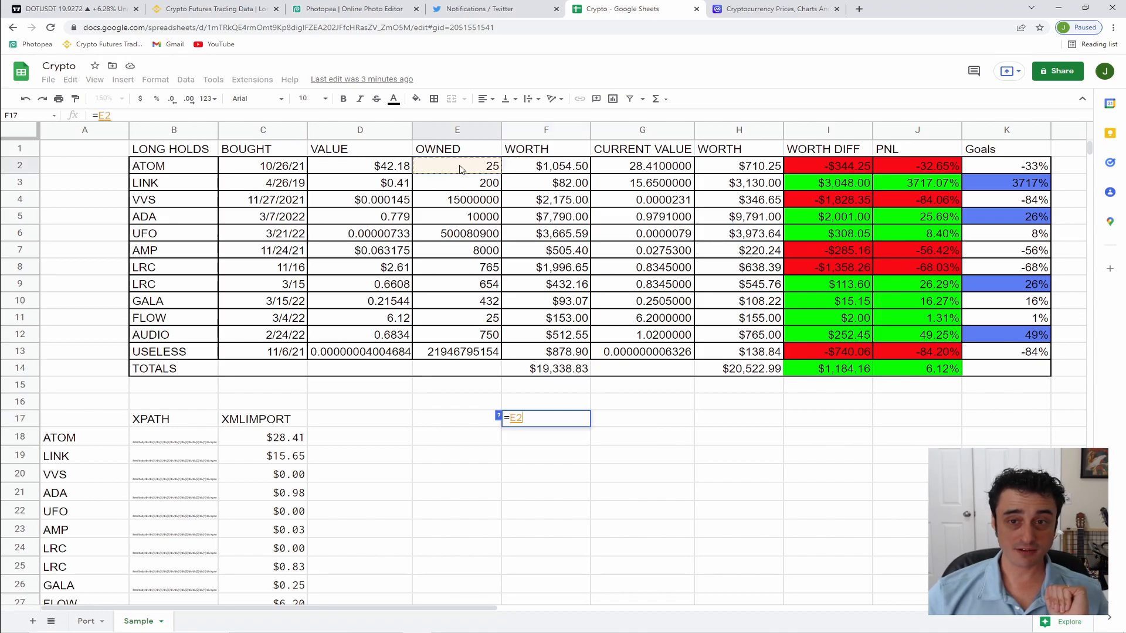
{"action": "type", "text": "*"}
{"action": "left_click", "coordinate": [373, 167]}
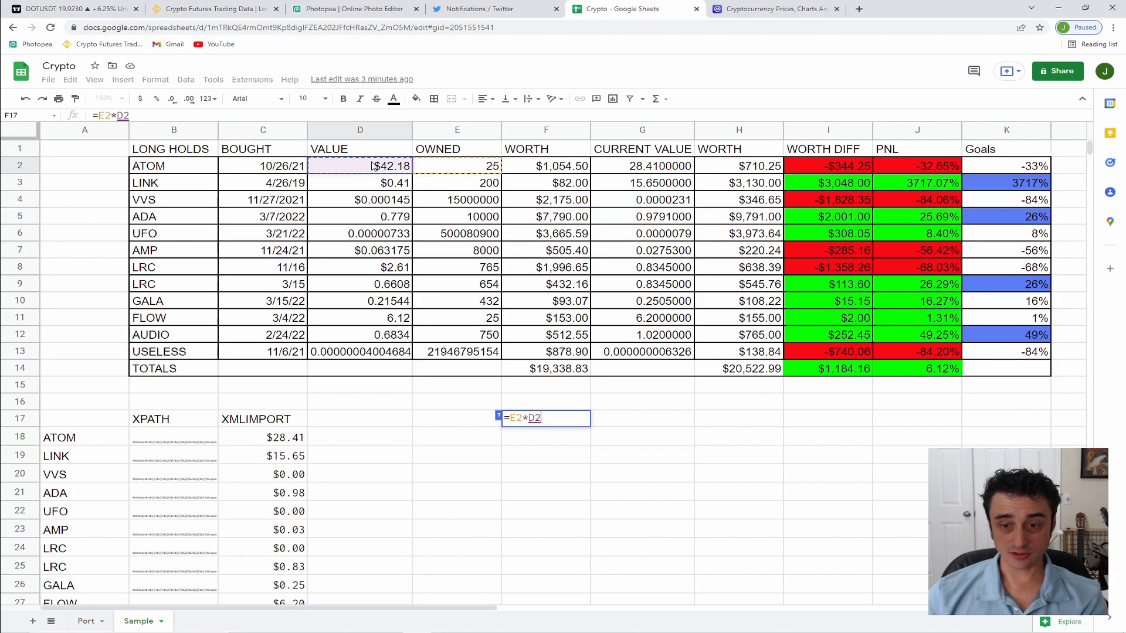
{"action": "key", "text": "Return"}
- Try an owned amount of 50 for ATOM in cell E2 and undo the change
{"action": "left_click", "coordinate": [562, 168]}
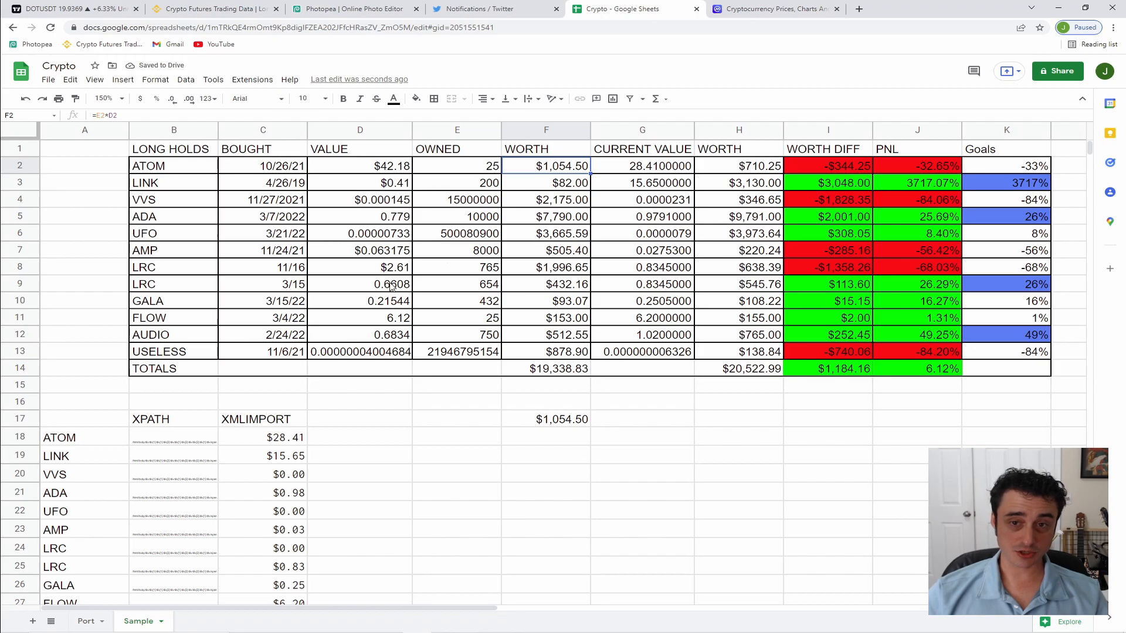
{"action": "left_click", "coordinate": [469, 174]}
{"action": "type", "text": "50"}
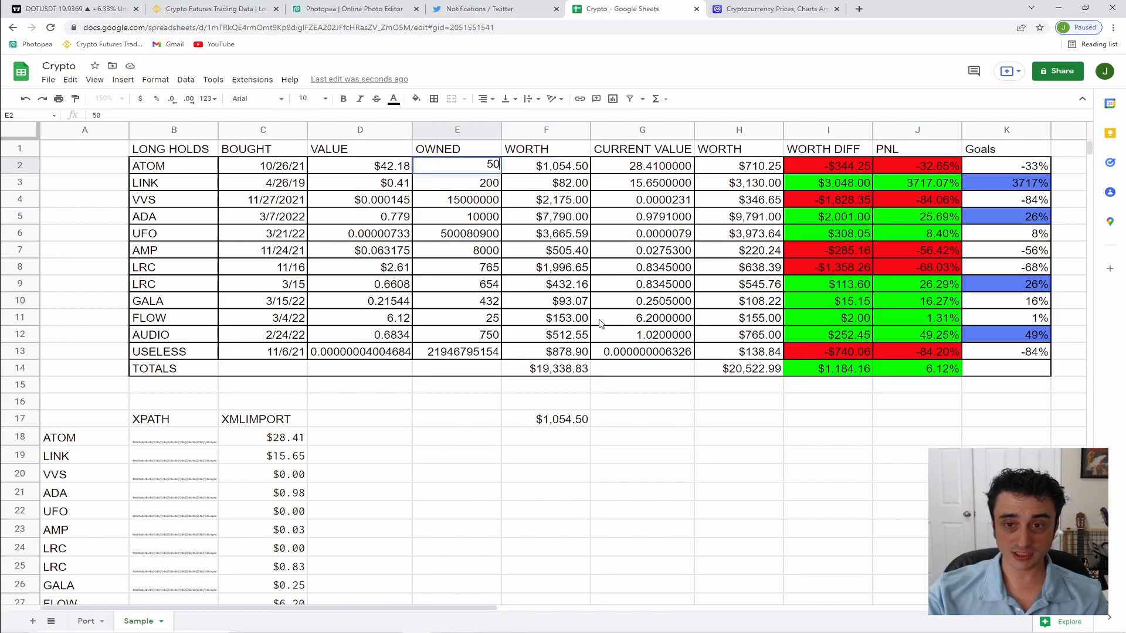
{"action": "key", "text": "Return"}
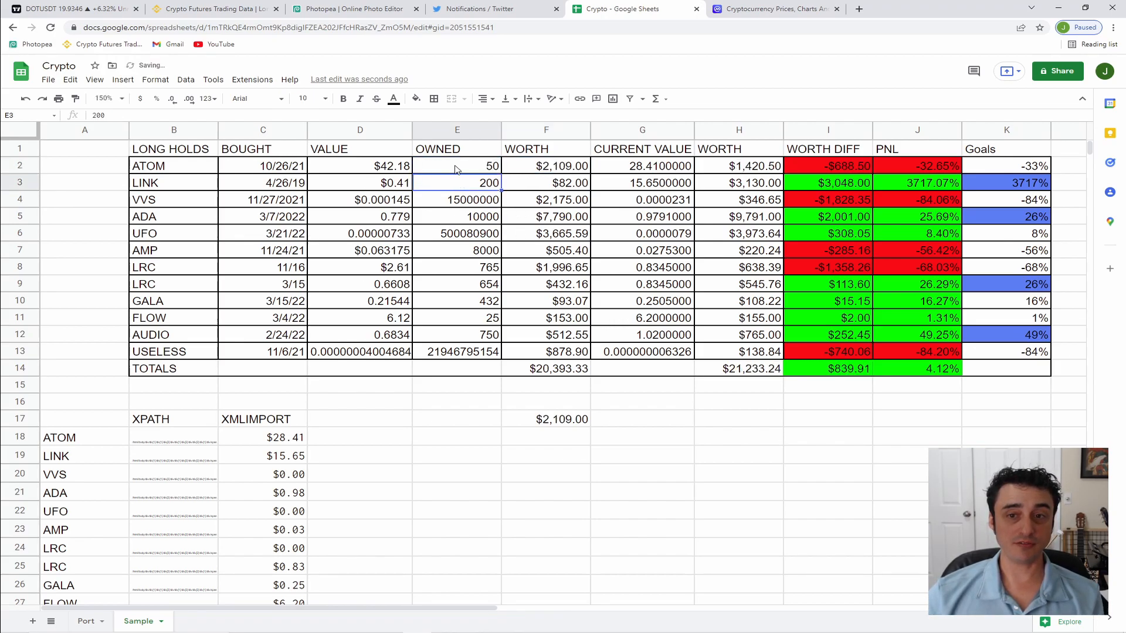
{"action": "key", "text": "ctrl+z"}
- Delete the test worth formula from cell F17
{"action": "left_click", "coordinate": [623, 456]}
{"action": "left_click", "coordinate": [556, 423]}
{"action": "key", "text": "Delete"}
- Clear the purchase WORTH formulas in F3:F13 and refill the range by extending ATOM's formula from F2
{"action": "left_click", "coordinate": [568, 169]}
{"action": "left_click_drag", "start_coordinate": [566, 183], "coordinate": [566, 352]}
{"action": "key", "text": "Delete"}
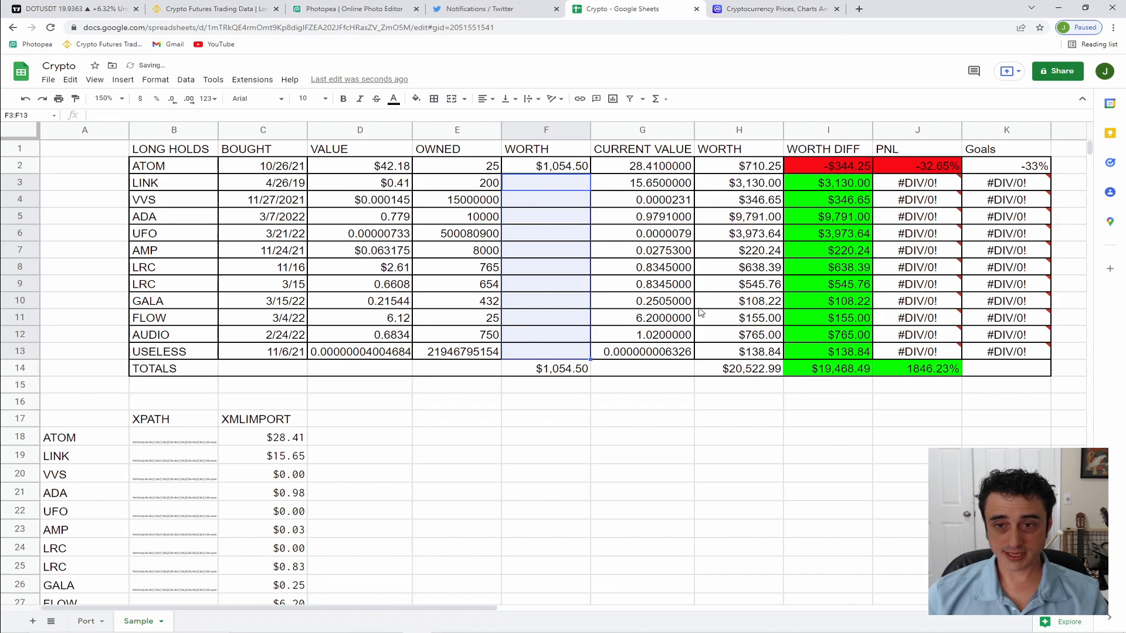
{"action": "key", "text": "Up"}
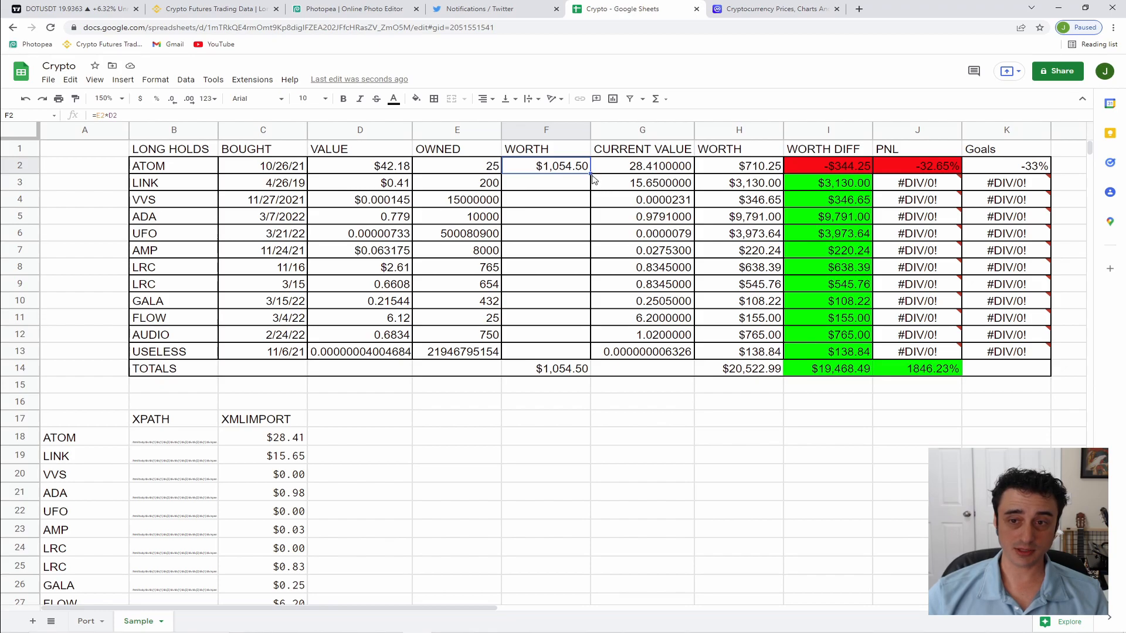
{"action": "left_click_drag", "start_coordinate": [591, 174], "coordinate": [578, 356]}
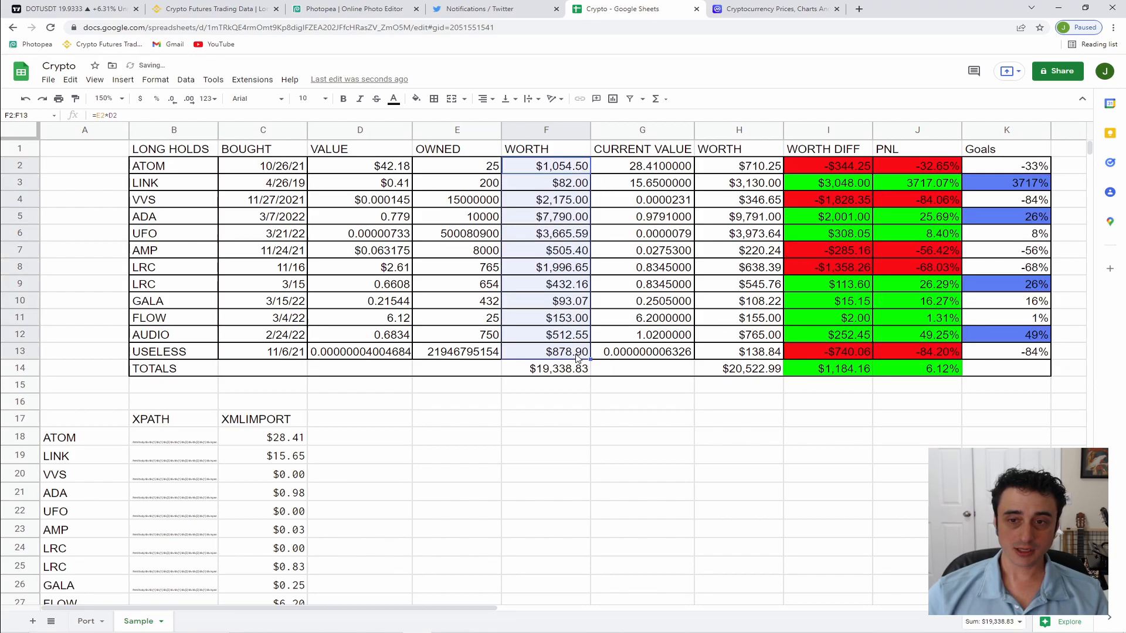
- Examine the purchase WORTH formulas of LINK in F3 and VVS in F4 and the cells they reference
{"action": "left_click", "coordinate": [546, 185]}
{"action": "left_click", "coordinate": [434, 188]}
{"action": "left_click", "coordinate": [541, 187]}
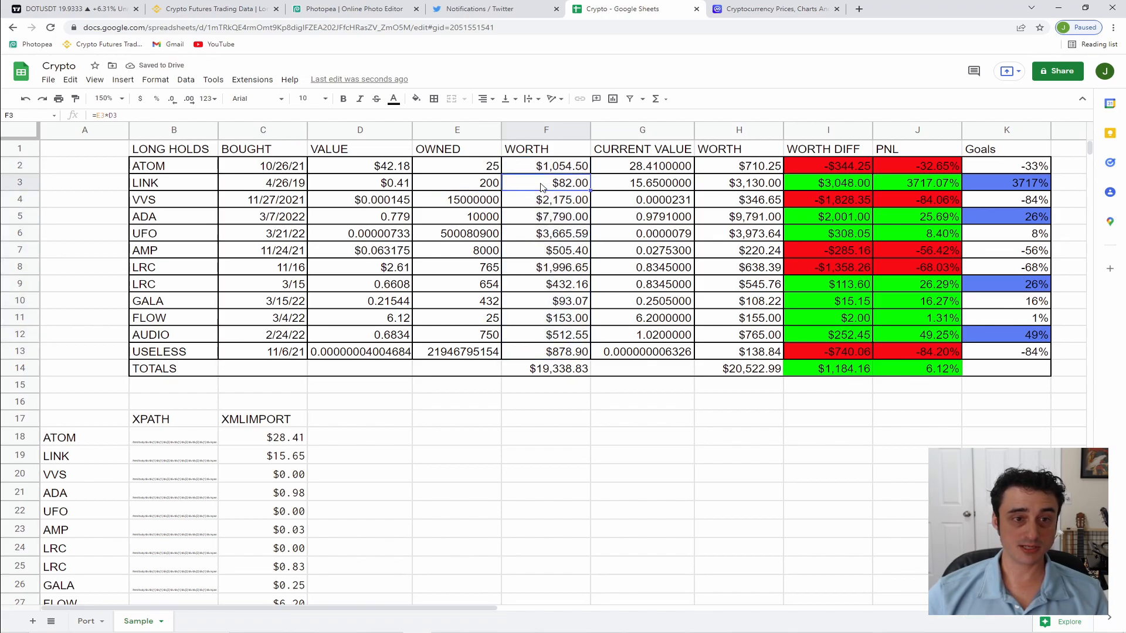
{"action": "left_click", "coordinate": [522, 207]}
{"action": "left_click_drag", "start_coordinate": [118, 116], "coordinate": [98, 116]}
{"action": "key", "text": "Escape"}
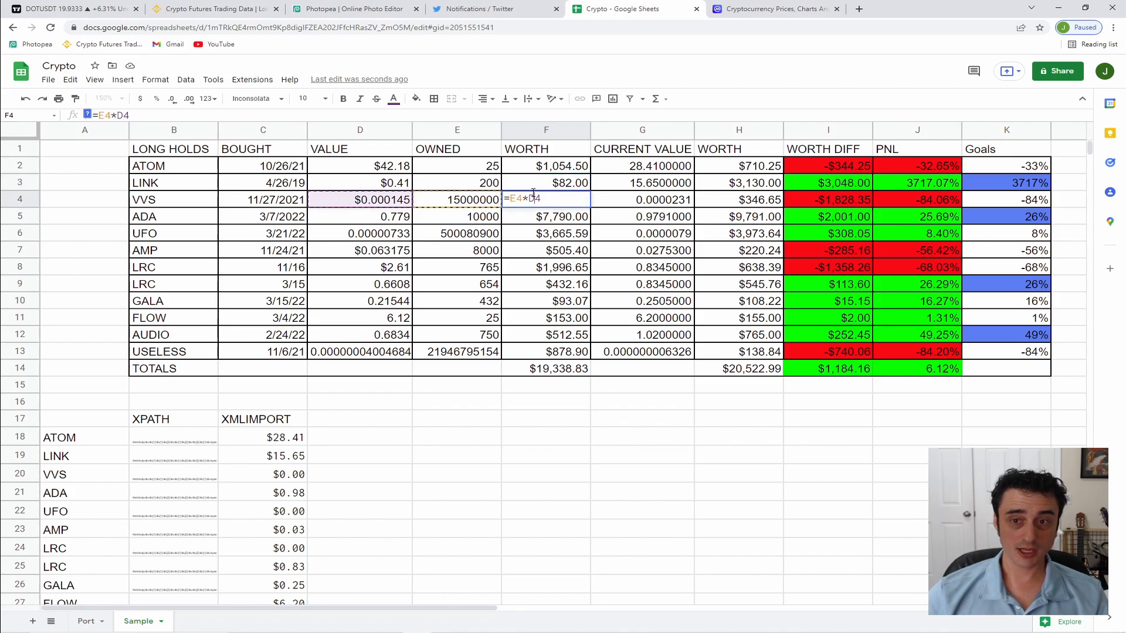
{"action": "left_click", "coordinate": [668, 529]}
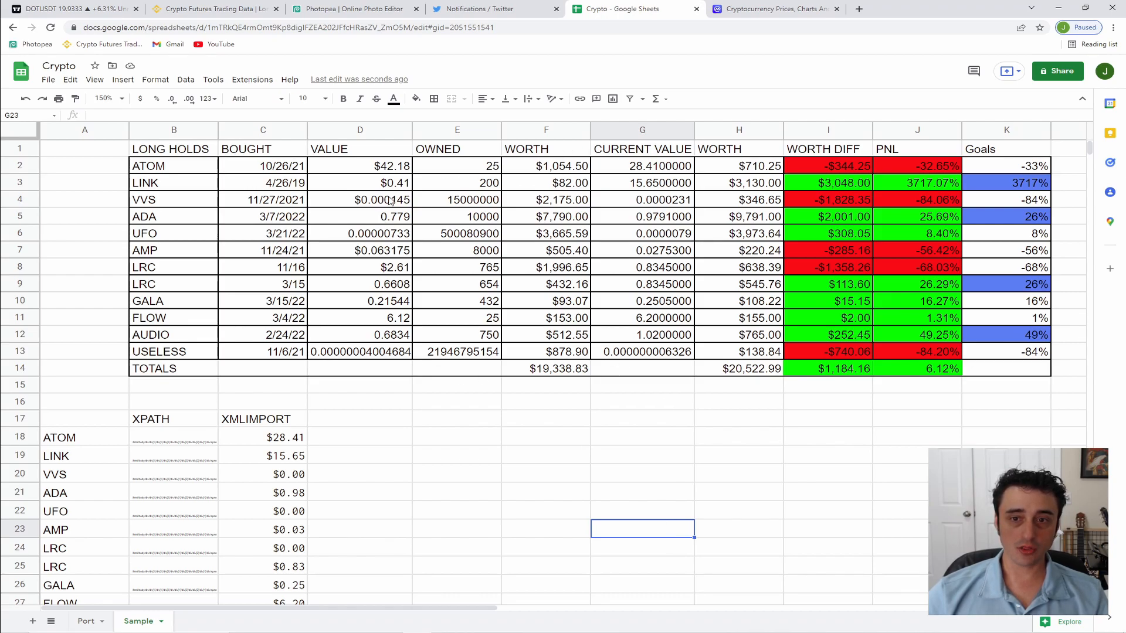
- Examine the formula behind the purchase WORTH total in cell F14
{"action": "left_click", "coordinate": [553, 365]}
{"action": "left_click", "coordinate": [563, 415]}
{"action": "left_click", "coordinate": [565, 383]}
{"action": "left_click", "coordinate": [564, 371]}
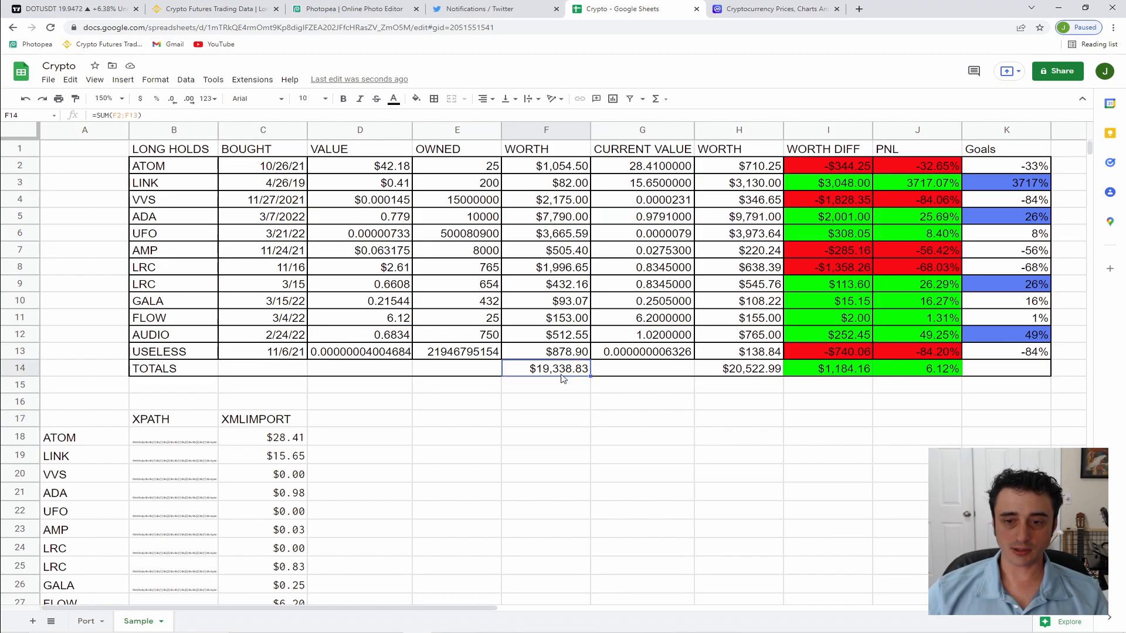
{"action": "left_click", "coordinate": [537, 406]}
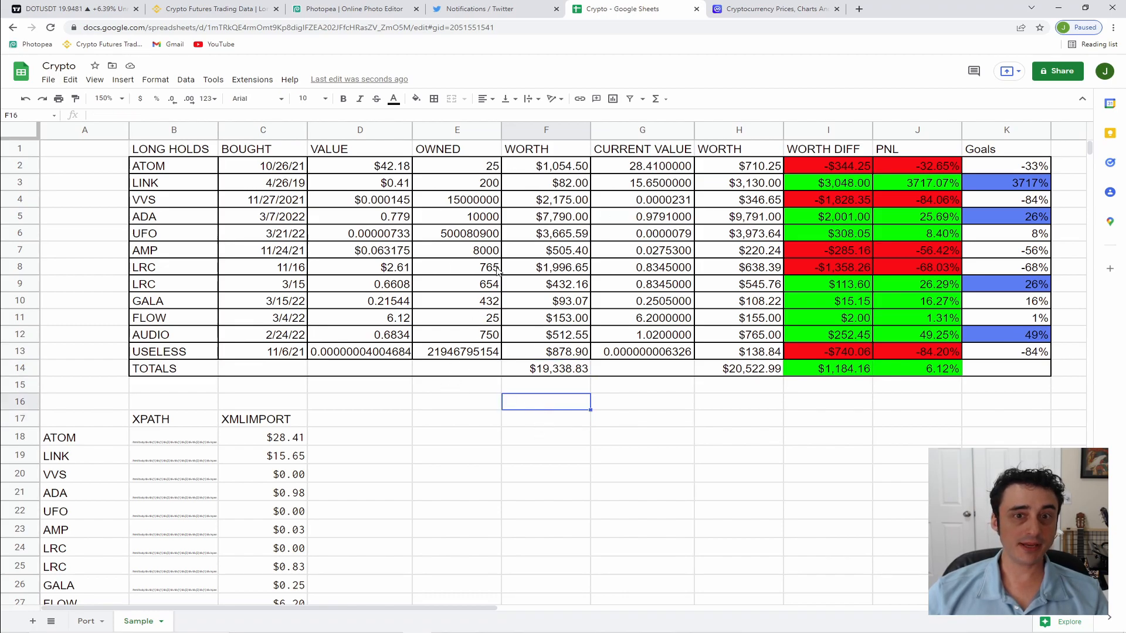
- Go through the CURRENT VALUE cells from ATOM in G2 down the column and back, checking their references
{"action": "left_click", "coordinate": [616, 170]}
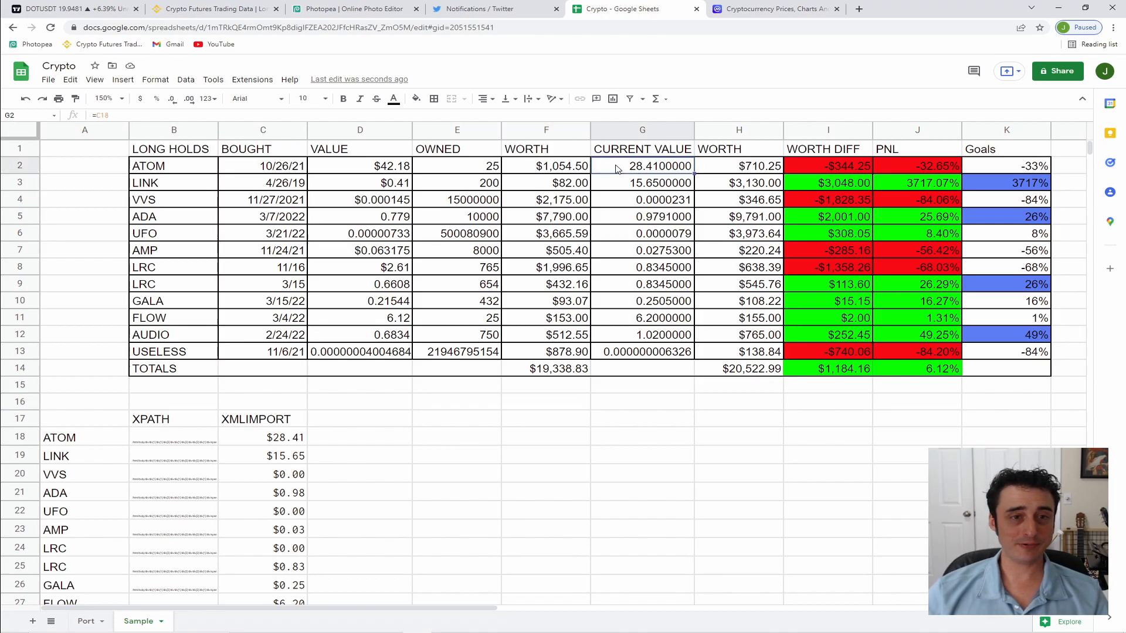
{"action": "left_click", "coordinate": [606, 188]}
{"action": "key", "text": "Up"}
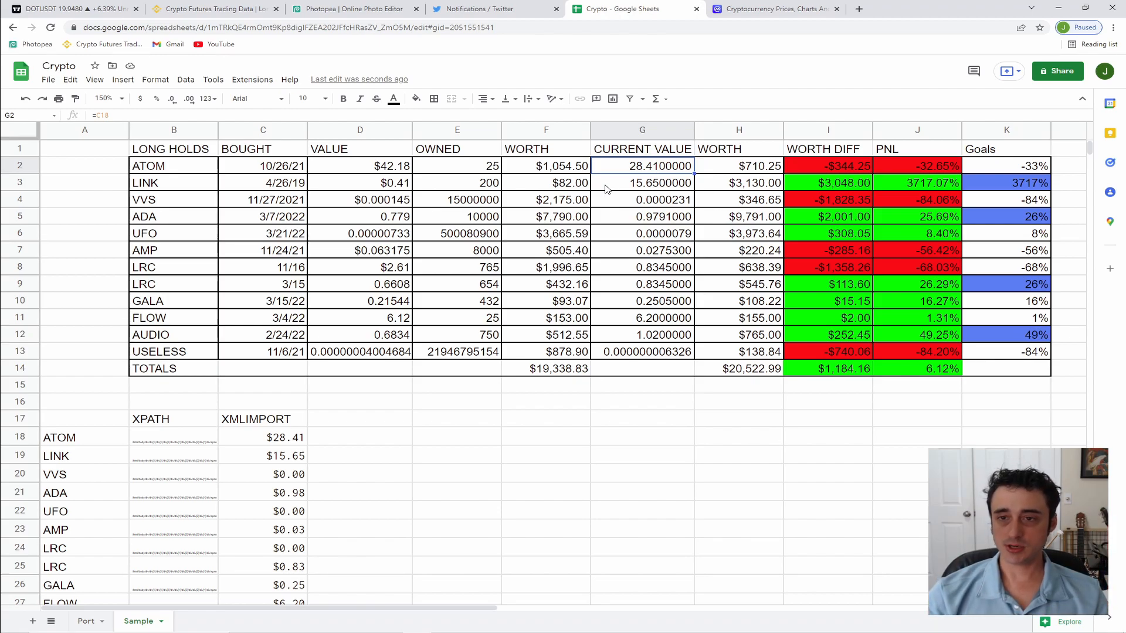
{"action": "key", "text": "Down"}
{"action": "key", "text": "Down"}
{"action": "key", "text": "Down"}
{"action": "key", "text": "Down"}
{"action": "key", "text": "Down"}
{"action": "key", "text": "Down"}
{"action": "key", "text": "Down"}
{"action": "key", "text": "Down"}
{"action": "key", "text": "Down"}
{"action": "key", "text": "Down"}
{"action": "key", "text": "Down"}
{"action": "key", "text": "Down"}
{"action": "key", "text": "Up"}
{"action": "key", "text": "Up"}
{"action": "key", "text": "Up"}
{"action": "key", "text": "Up"}
{"action": "key", "text": "Up"}
{"action": "key", "text": "Up"}
{"action": "key", "text": "Up"}
{"action": "key", "text": "Up"}
{"action": "key", "text": "Up"}
{"action": "key", "text": "Up"}
{"action": "key", "text": "Up"}
{"action": "key", "text": "Up"}
{"action": "key", "text": "Up"}
{"action": "left_click", "coordinate": [607, 189]}
{"action": "key", "text": "Up"}
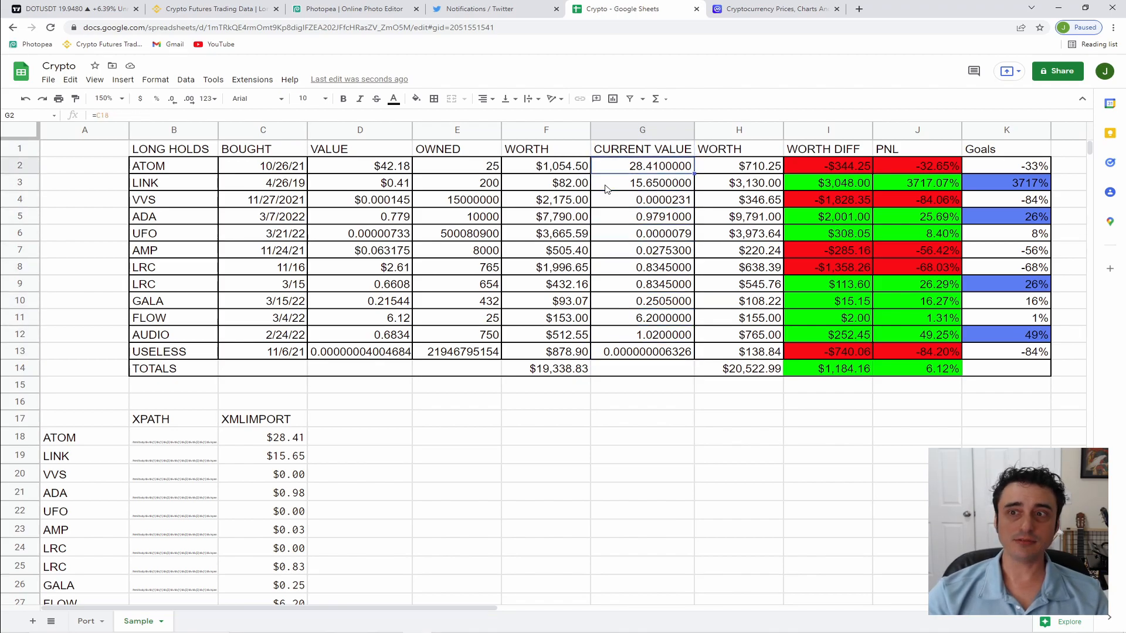
- Switch to CoinMarketCap, search for atom and open the Cosmos (ATOM) page
{"action": "left_click", "coordinate": [764, 10]}
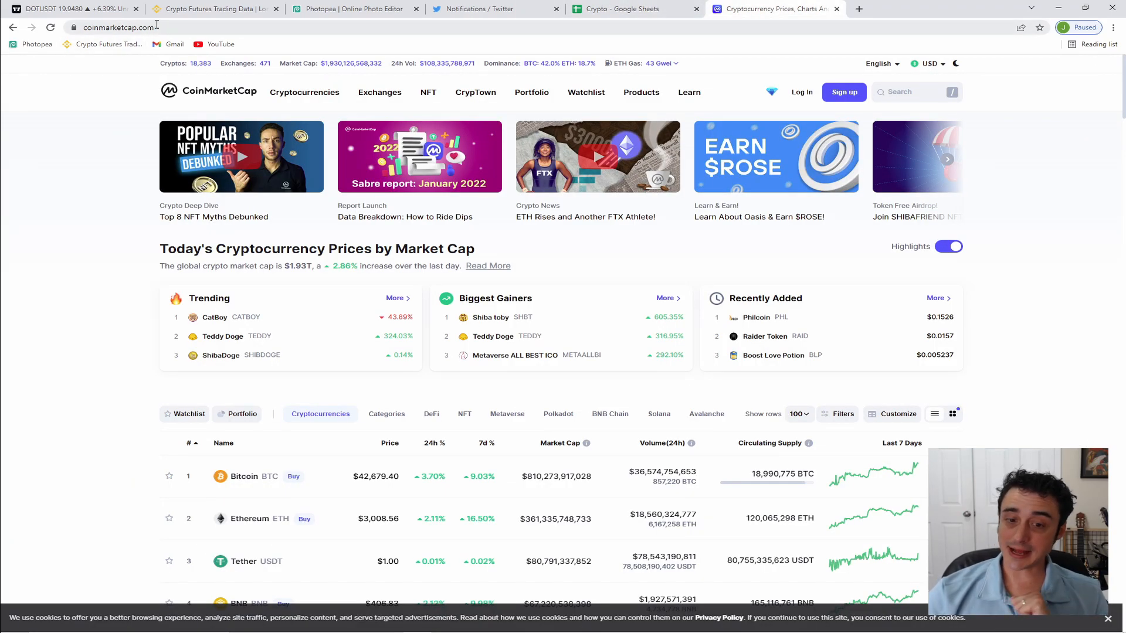
{"action": "left_click", "coordinate": [621, 12]}
{"action": "left_click", "coordinate": [749, 13]}
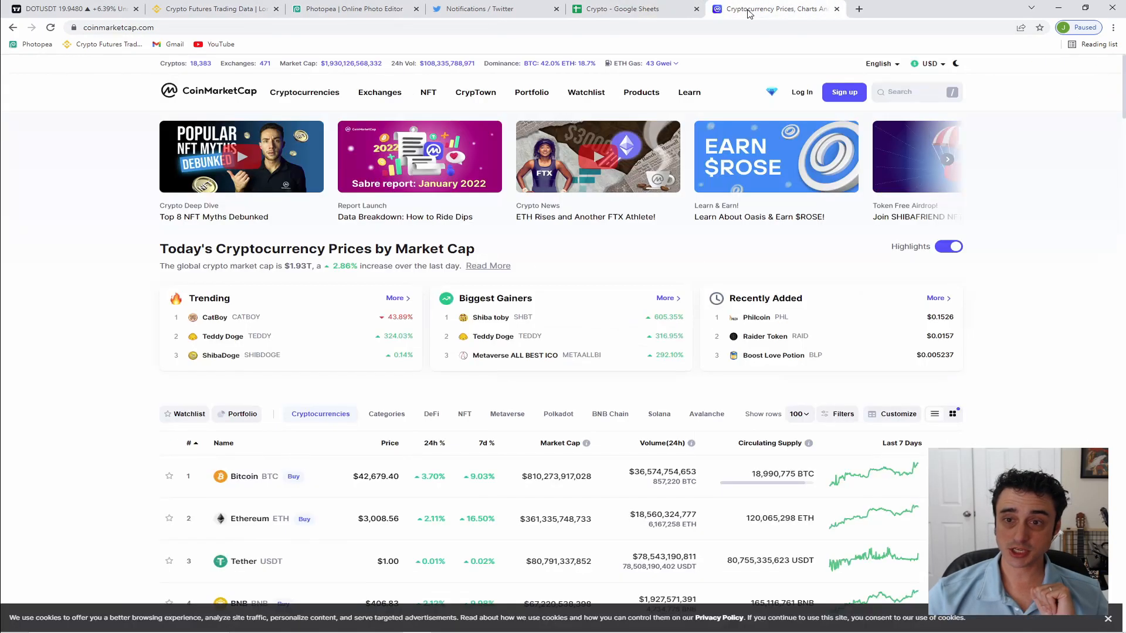
{"action": "left_click", "coordinate": [626, 10]}
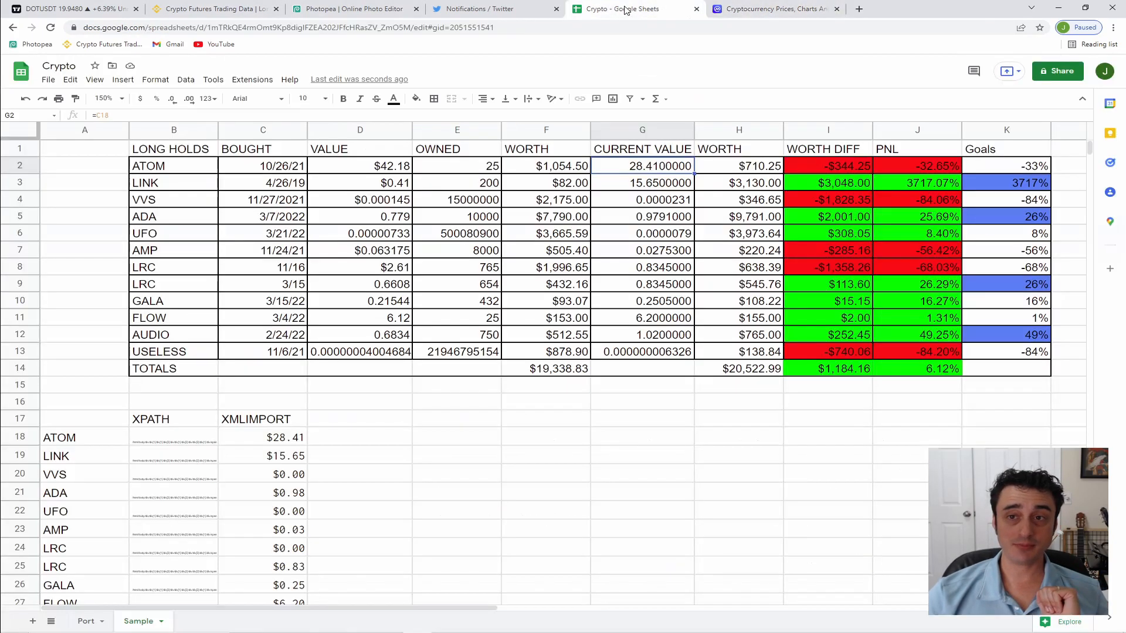
{"action": "left_click", "coordinate": [759, 11]}
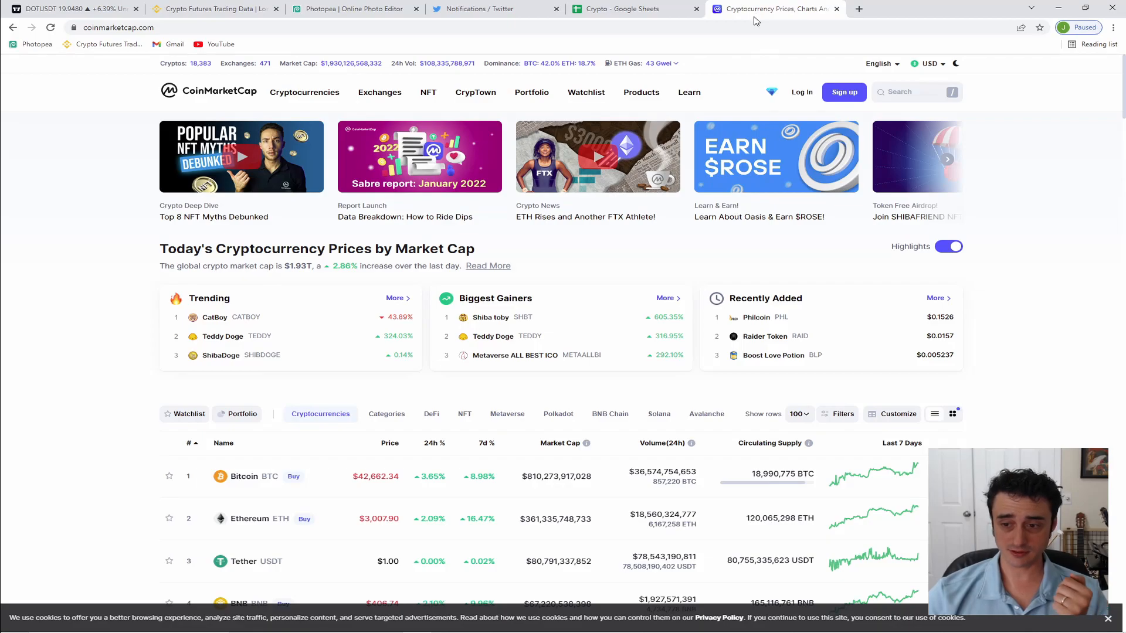
{"action": "left_click", "coordinate": [917, 92]}
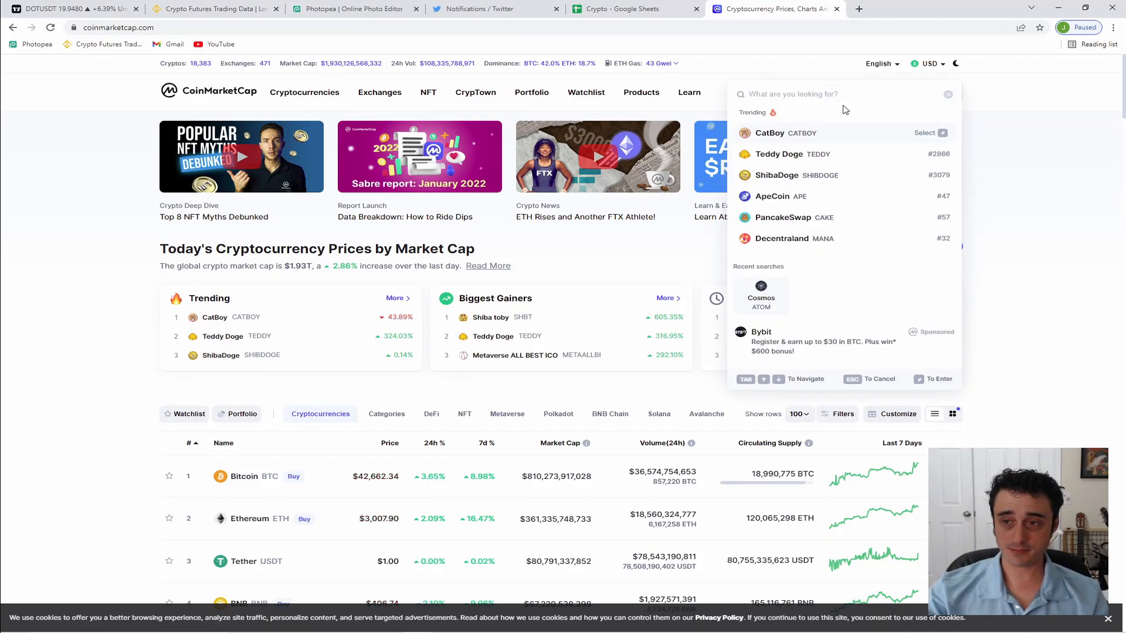
{"action": "type", "text": "atom"}
{"action": "left_click", "coordinate": [791, 140]}
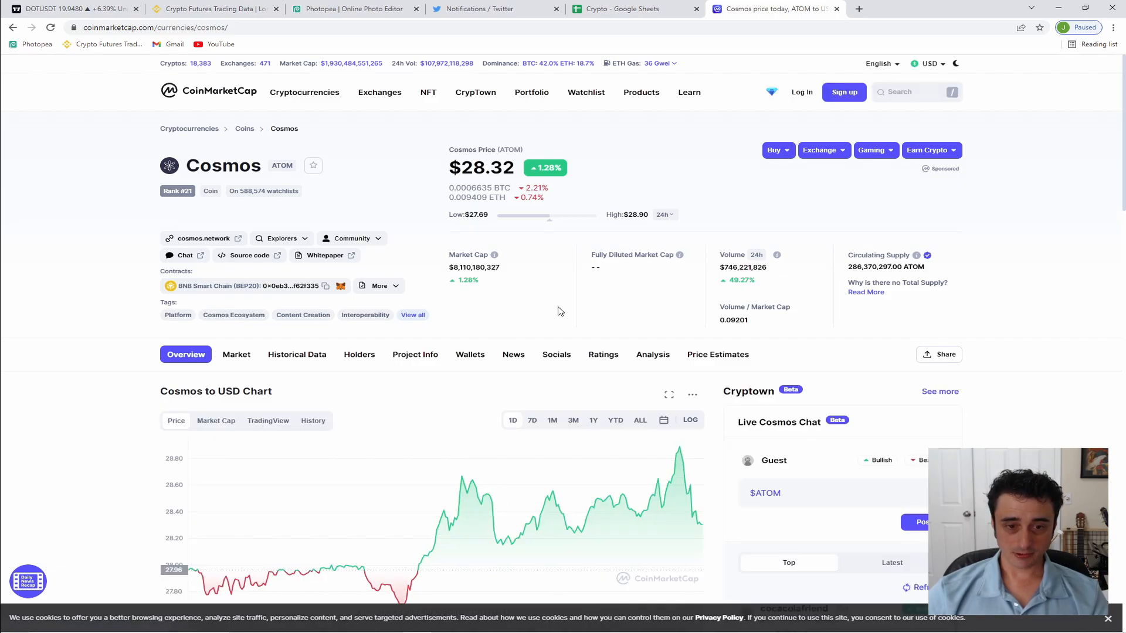
- Look over the Cosmos page's price, chart, converter and live price data
{"action": "scroll", "coordinate": [1067, 388], "scroll_direction": "down", "scroll_amount": 3}
{"action": "scroll", "coordinate": [1043, 392], "scroll_direction": "up", "scroll_amount": 3}
{"action": "scroll", "coordinate": [1043, 394], "scroll_direction": "down", "scroll_amount": 5}
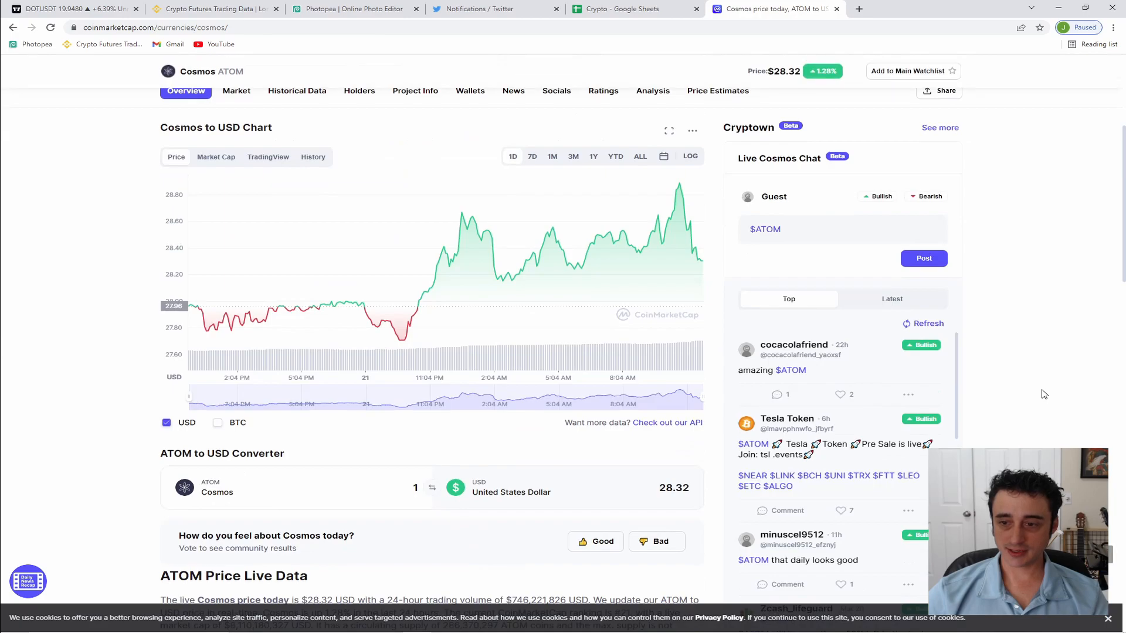
{"action": "scroll", "coordinate": [1043, 394], "scroll_direction": "down", "scroll_amount": 4}
{"action": "scroll", "coordinate": [1046, 390], "scroll_direction": "up", "scroll_amount": 9}
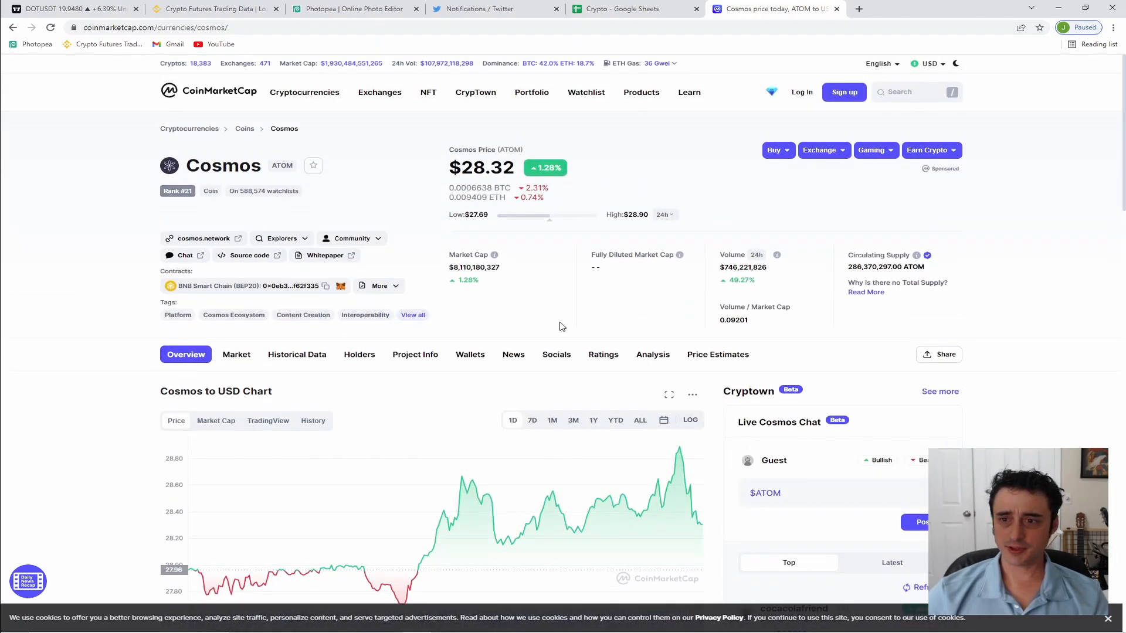
- Return to the Crypto spreadsheet and relate the XMLIMPORT column to ATOM's CURRENT VALUE reference in G2
{"action": "left_click", "coordinate": [615, 9]}
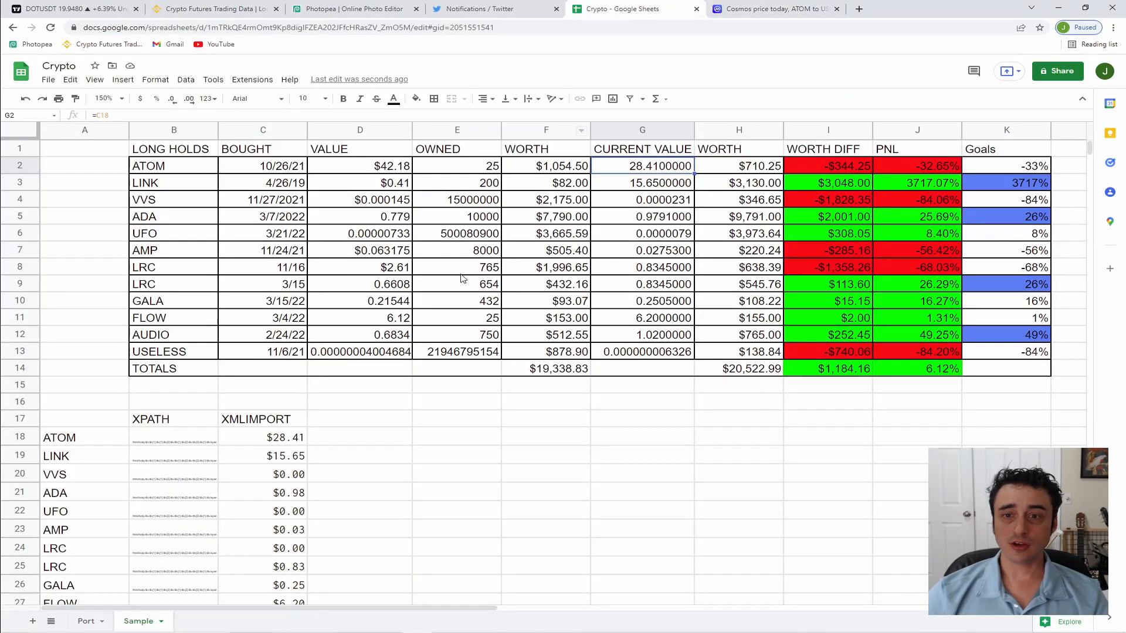
{"action": "left_click", "coordinate": [287, 420]}
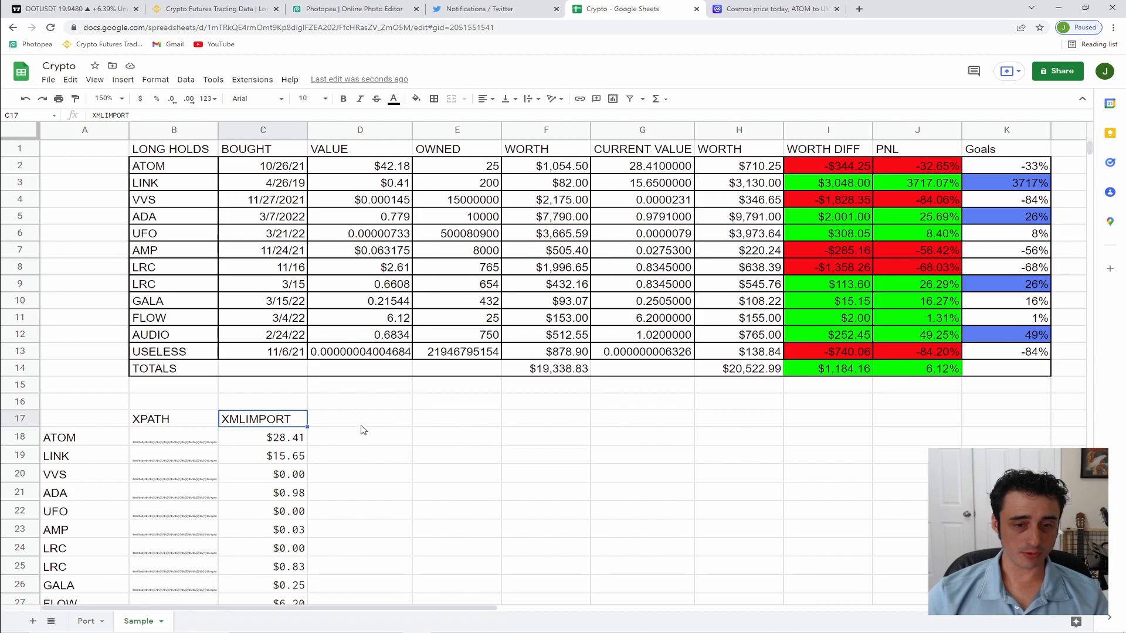
{"action": "left_click", "coordinate": [274, 385]}
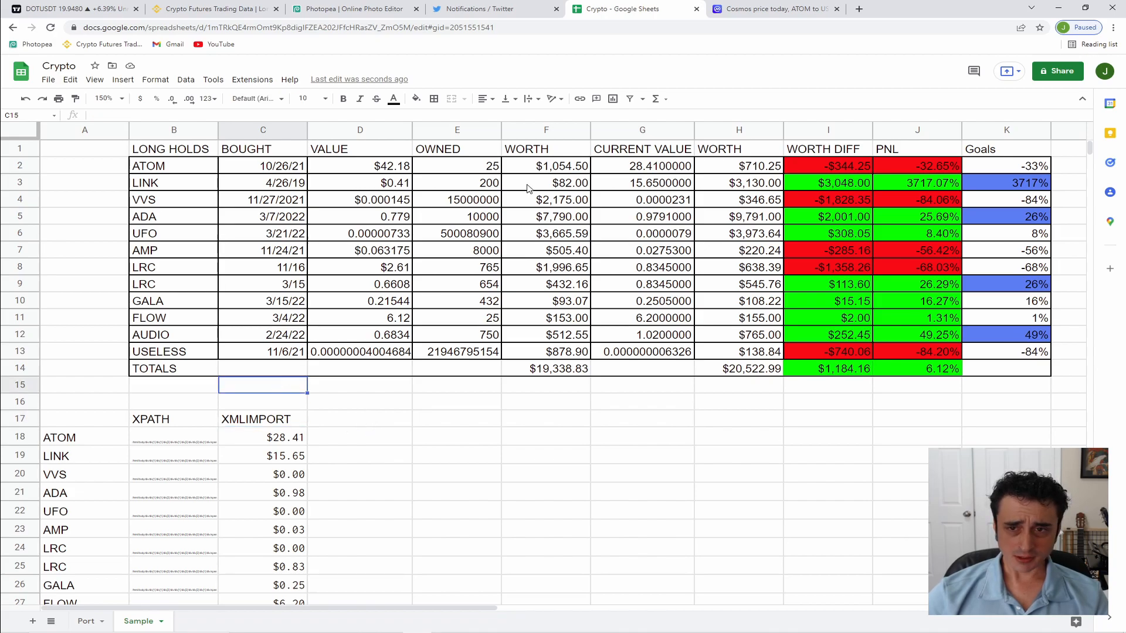
{"action": "left_click", "coordinate": [666, 172]}
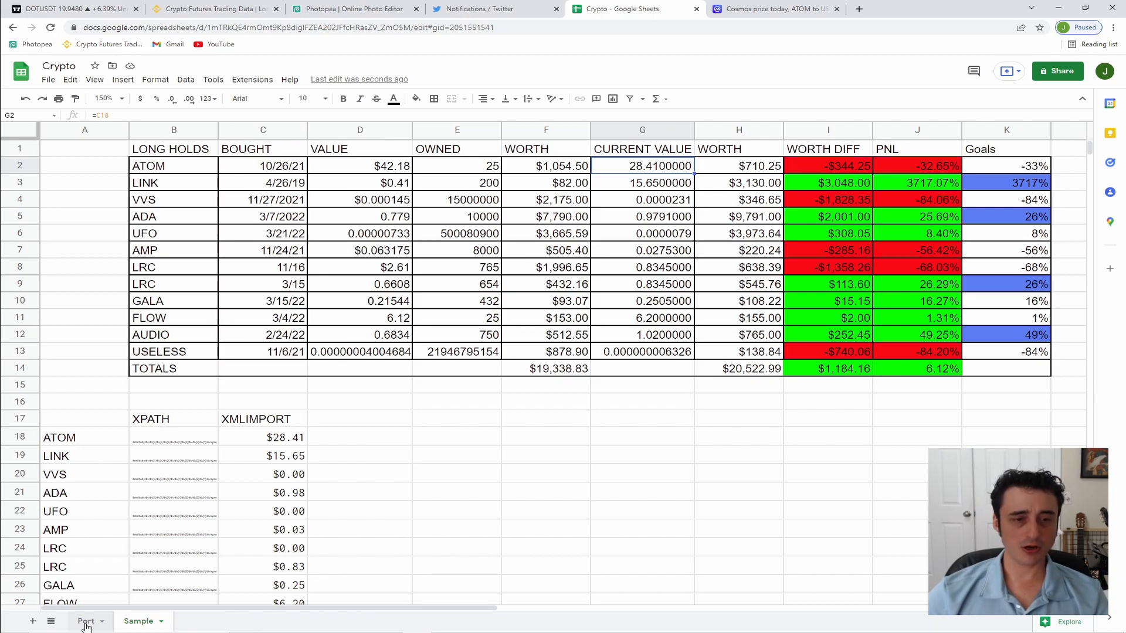
- Look over the XPATH and XMLIMPORT table below the holdings, including ATOM's entries in B18 and C18
{"action": "left_click_drag", "start_coordinate": [85, 419], "coordinate": [176, 564]}
{"action": "scroll", "coordinate": [330, 594], "scroll_direction": "down", "scroll_amount": 1}
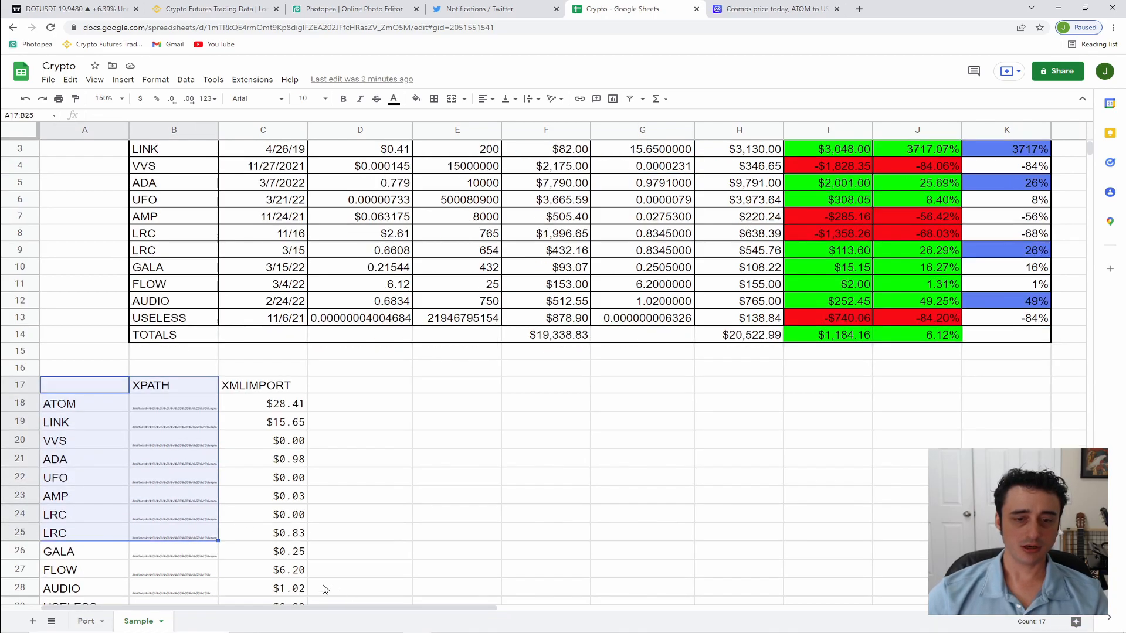
{"action": "scroll", "coordinate": [289, 538], "scroll_direction": "down", "scroll_amount": 15}
{"action": "scroll", "coordinate": [251, 535], "scroll_direction": "up", "scroll_amount": 15}
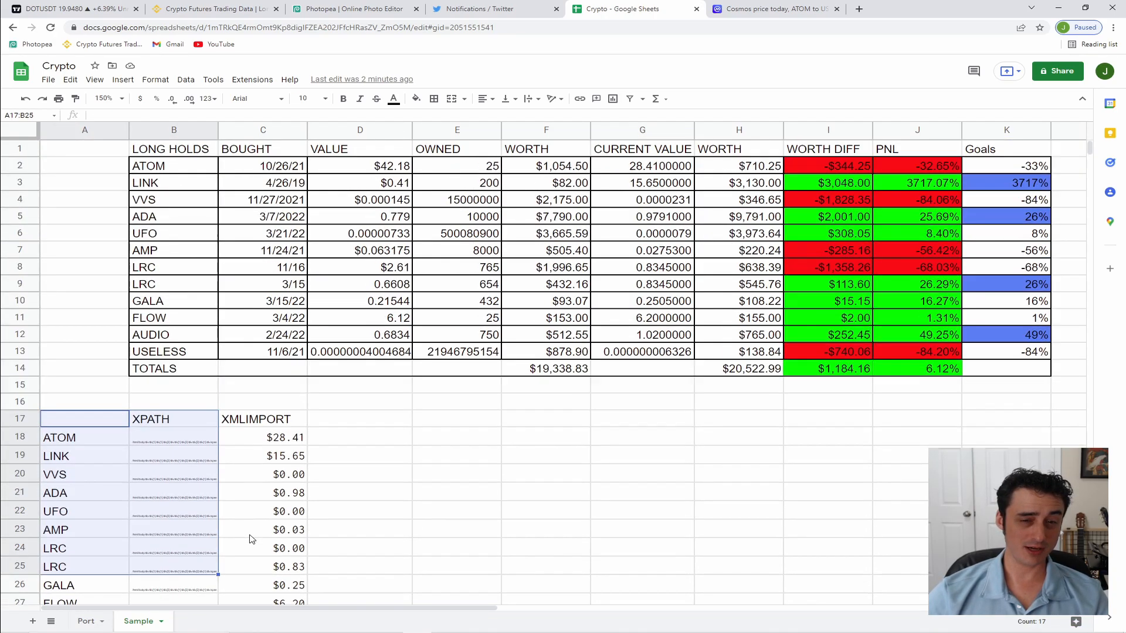
{"action": "left_click", "coordinate": [360, 403]}
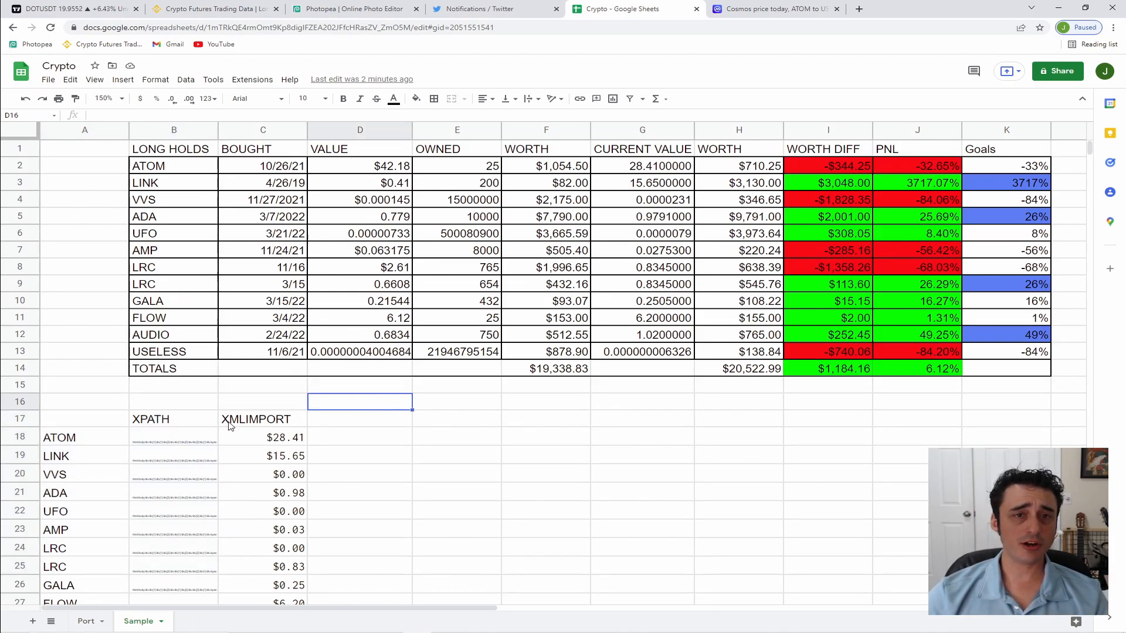
{"action": "left_click", "coordinate": [173, 436]}
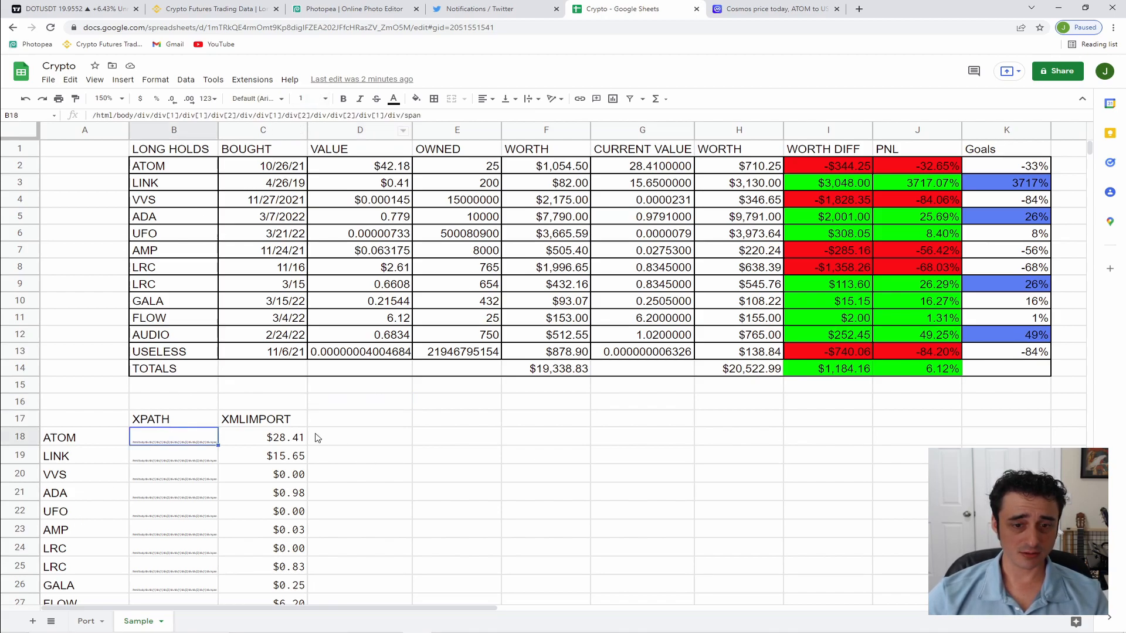
{"action": "left_click", "coordinate": [258, 444]}
- Enlarge ATOM's XPath text in B18 to font size 11, and return it to size 1
{"action": "left_click", "coordinate": [181, 447]}
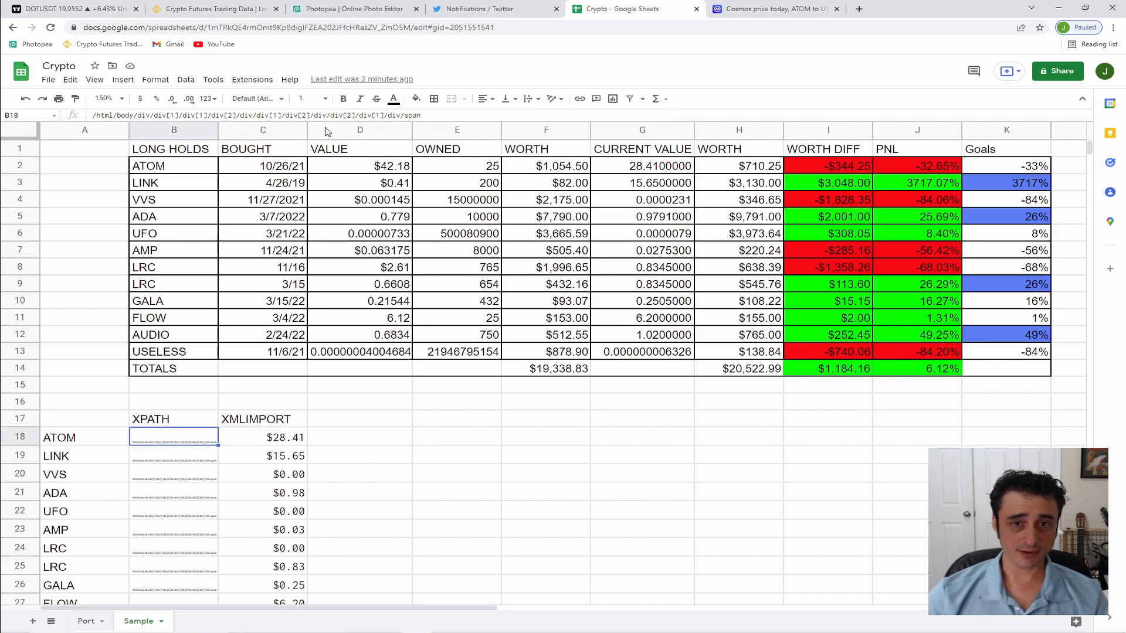
{"action": "left_click", "coordinate": [311, 99]}
{"action": "type", "text": "11"}
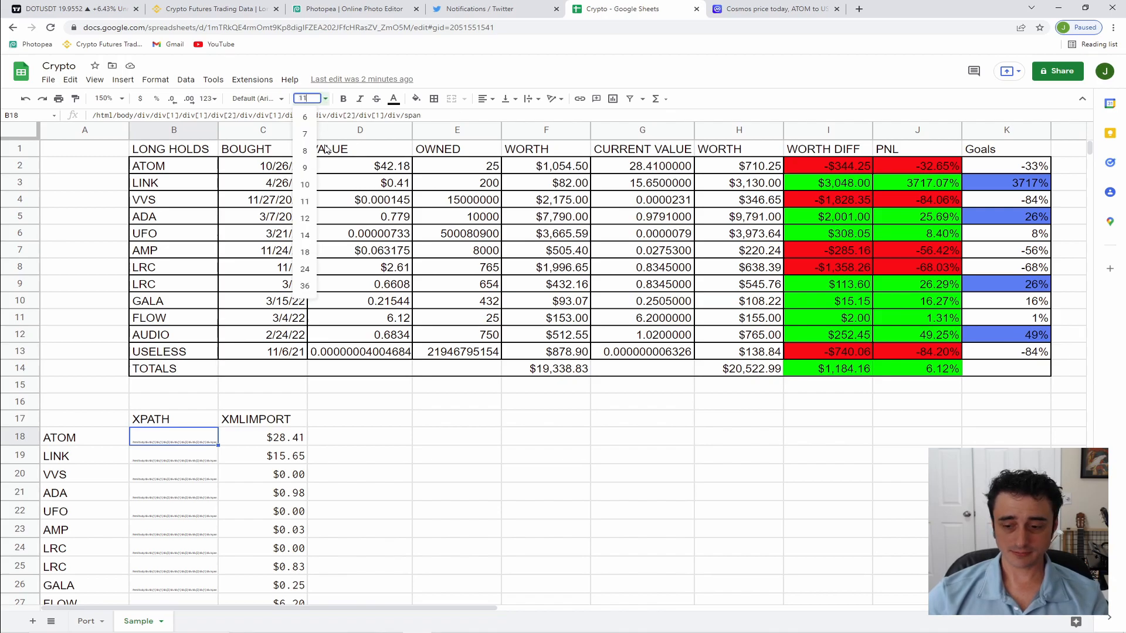
{"action": "key", "text": "Return"}
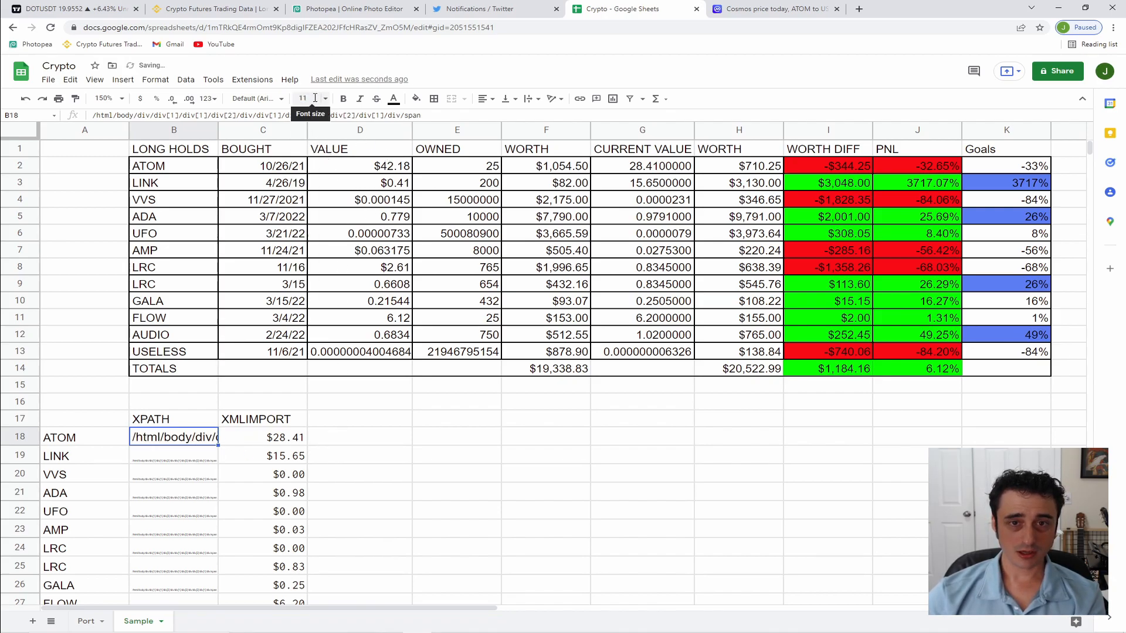
{"action": "left_click", "coordinate": [313, 98]}
{"action": "type", "text": "1"}
{"action": "key", "text": "Return"}
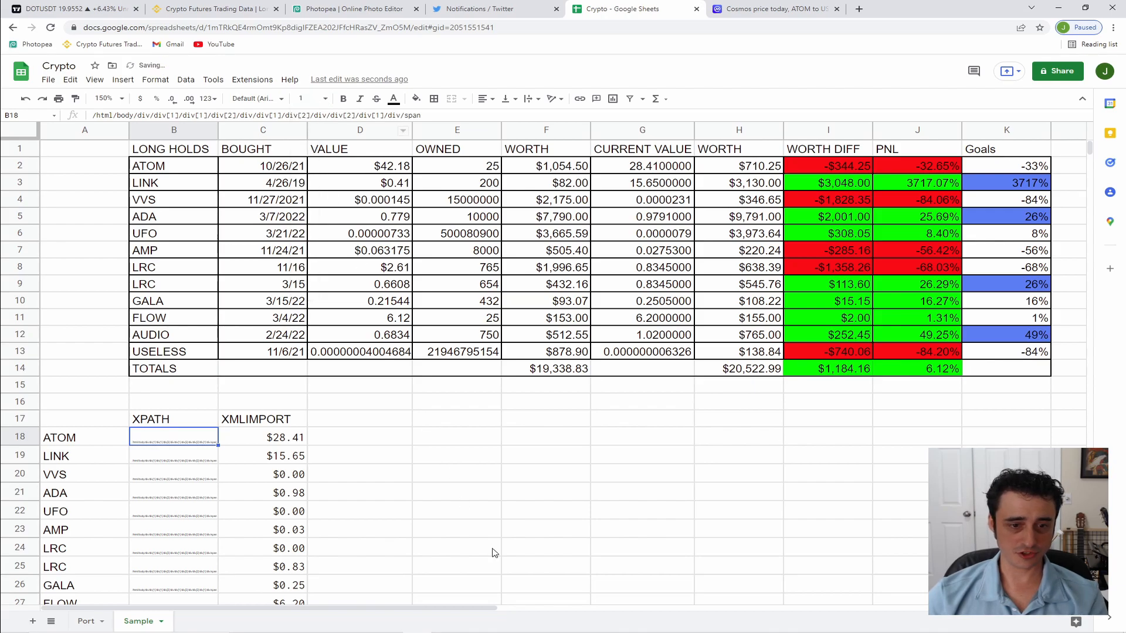
{"action": "left_click", "coordinate": [496, 553]}
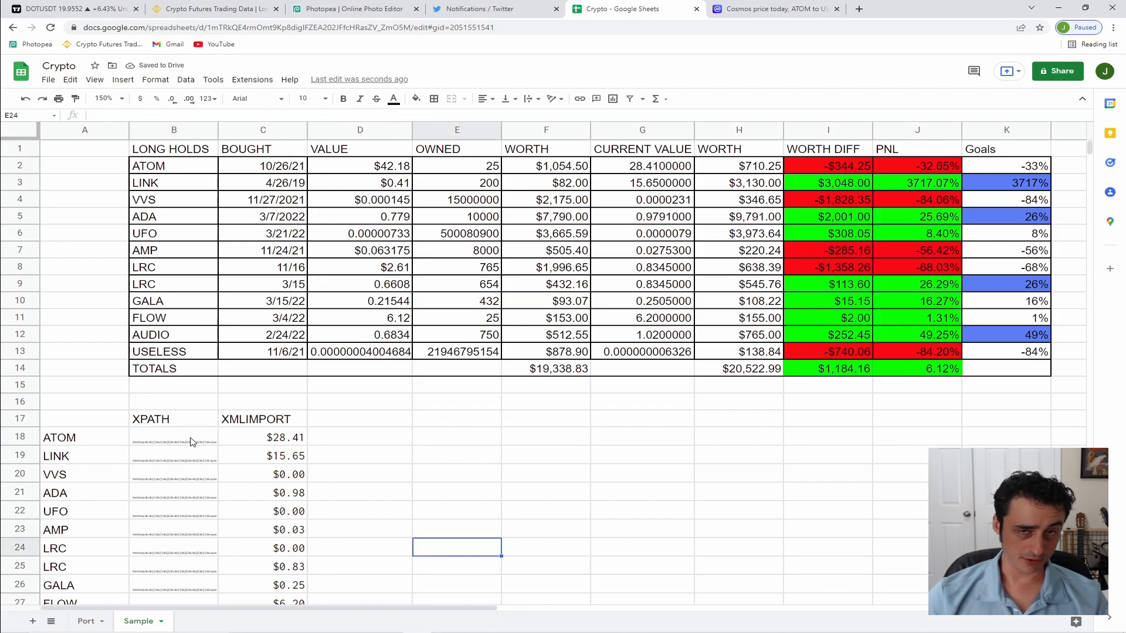
- Look over the coin names in B2:B13, the table below them, and ATOM's import formula in C18 under XMLIMPORT
{"action": "left_click_drag", "start_coordinate": [176, 166], "coordinate": [176, 352]}
{"action": "scroll", "coordinate": [130, 387], "scroll_direction": "down", "scroll_amount": 2}
{"action": "scroll", "coordinate": [94, 431], "scroll_direction": "down", "scroll_amount": 2}
{"action": "scroll", "coordinate": [71, 269], "scroll_direction": "up", "scroll_amount": 5}
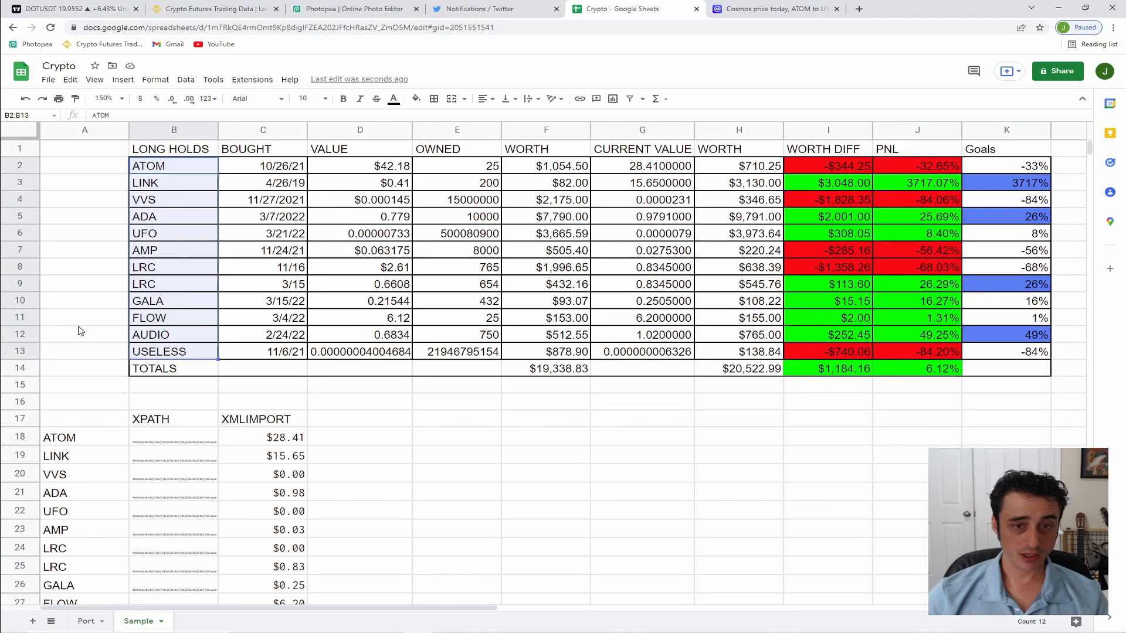
{"action": "left_click", "coordinate": [491, 490]}
{"action": "left_click", "coordinate": [264, 441]}
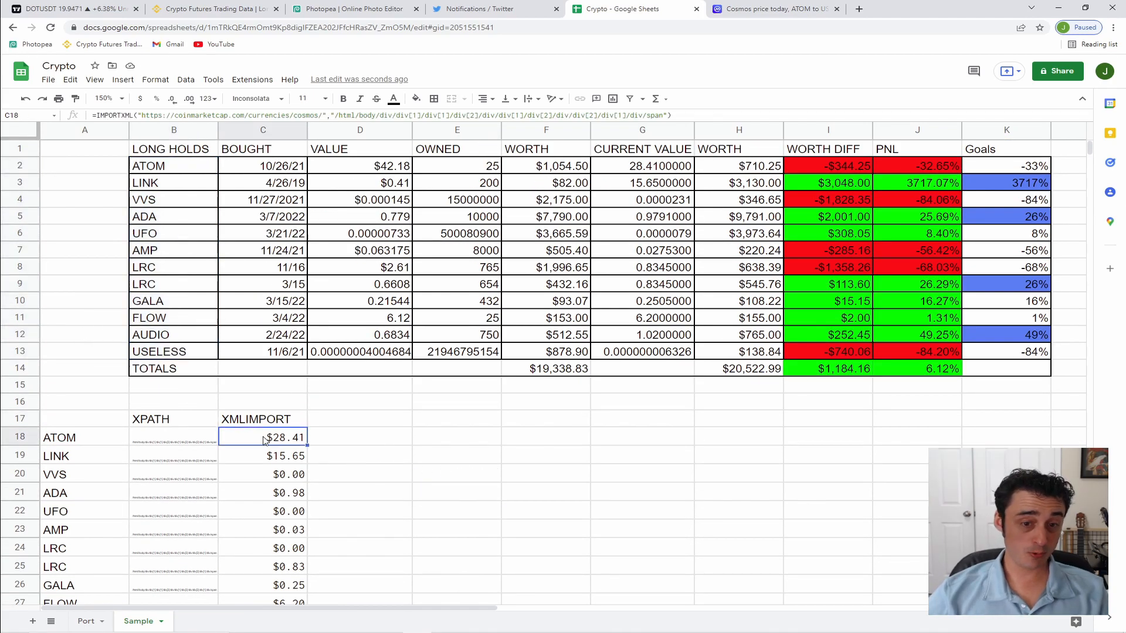
{"action": "left_click", "coordinate": [274, 421]}
- Enter the placeholder formula =IMPORTXML("URL","XPATH") in cell D16
{"action": "left_click", "coordinate": [375, 405]}
{"action": "type", "text": "=XML"}
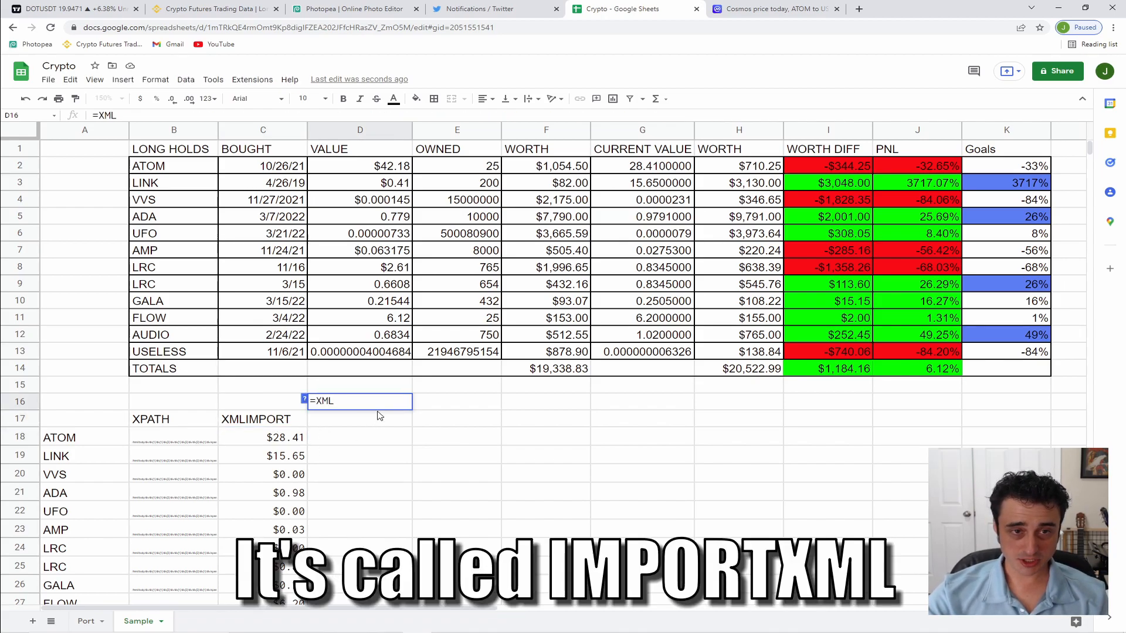
{"action": "key", "text": "BackSpace"}
{"action": "key", "text": "BackSpace"}
{"action": "type", "text": "IMPORTX"}
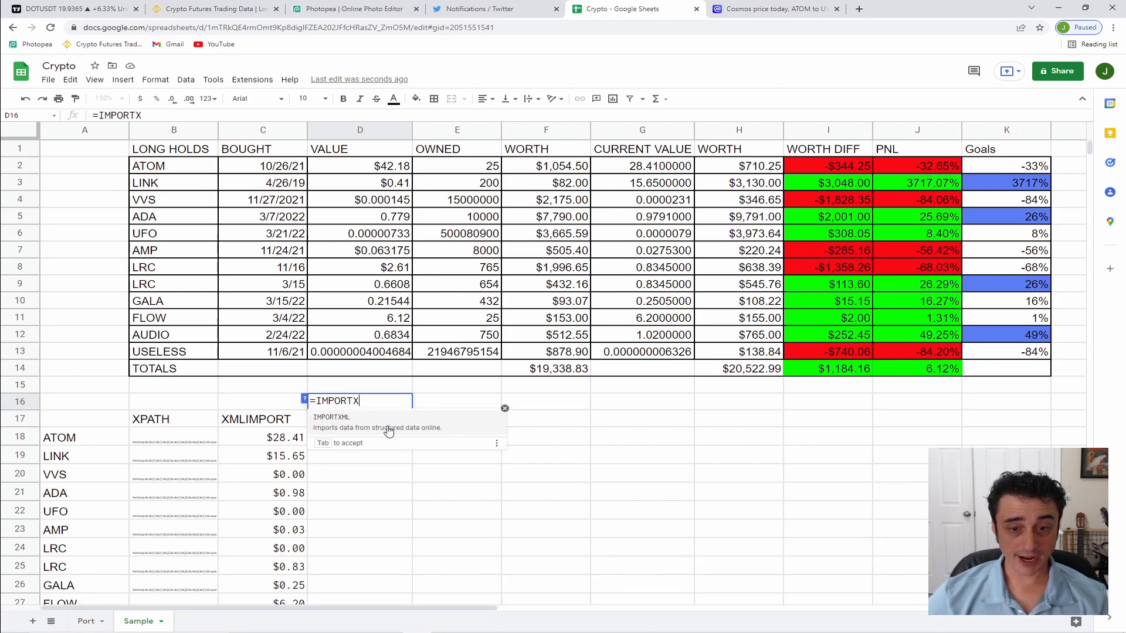
{"action": "left_click", "coordinate": [388, 429]}
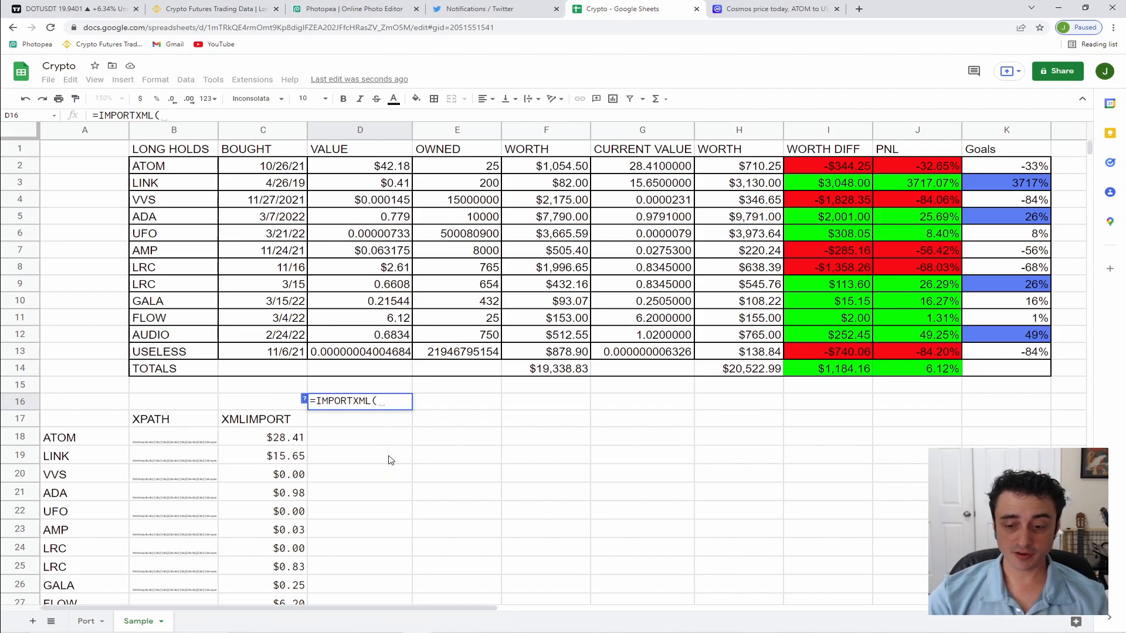
{"action": "type", "text": "\"URL\",\""}
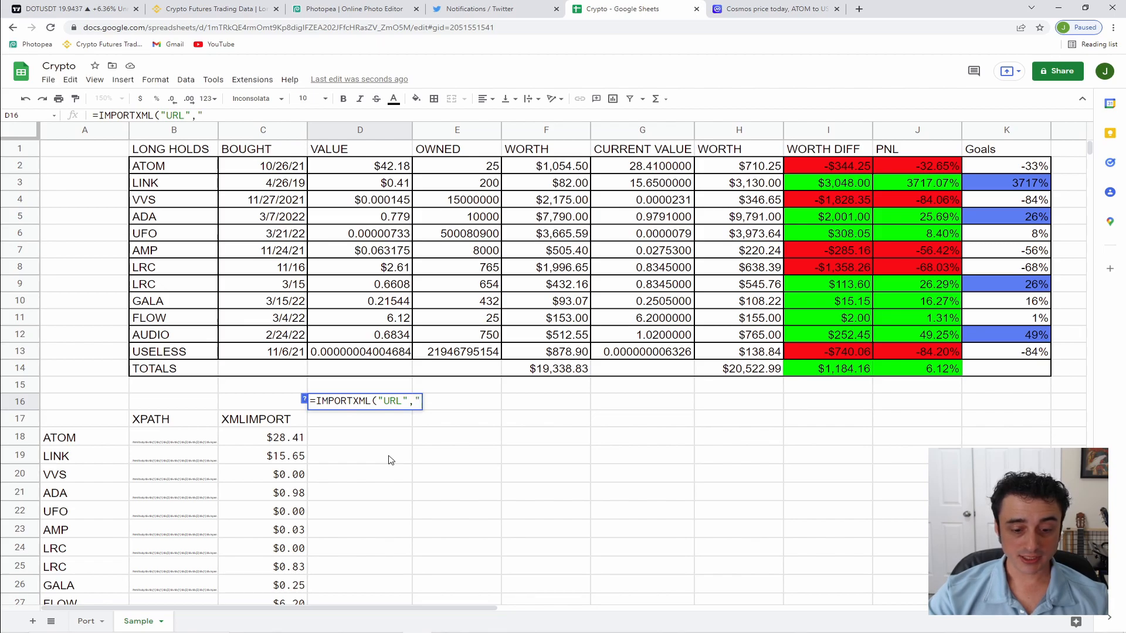
{"action": "type", "text": "XPATH\""}
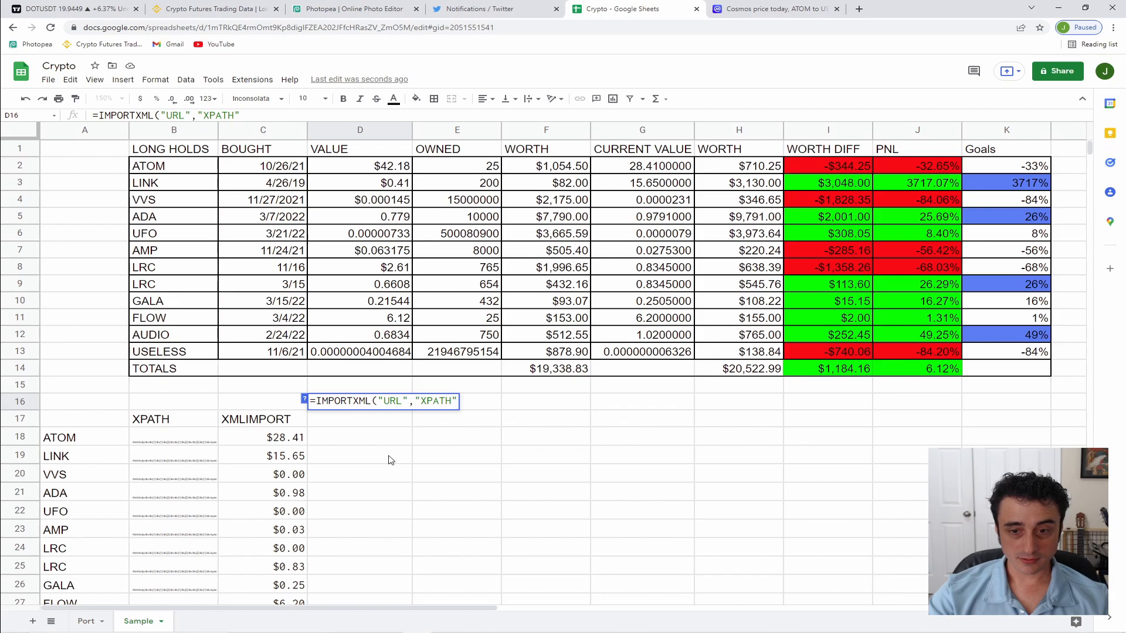
{"action": "type", "text": ")"}
{"action": "key", "text": "Return"}
{"action": "key", "text": "Up"}
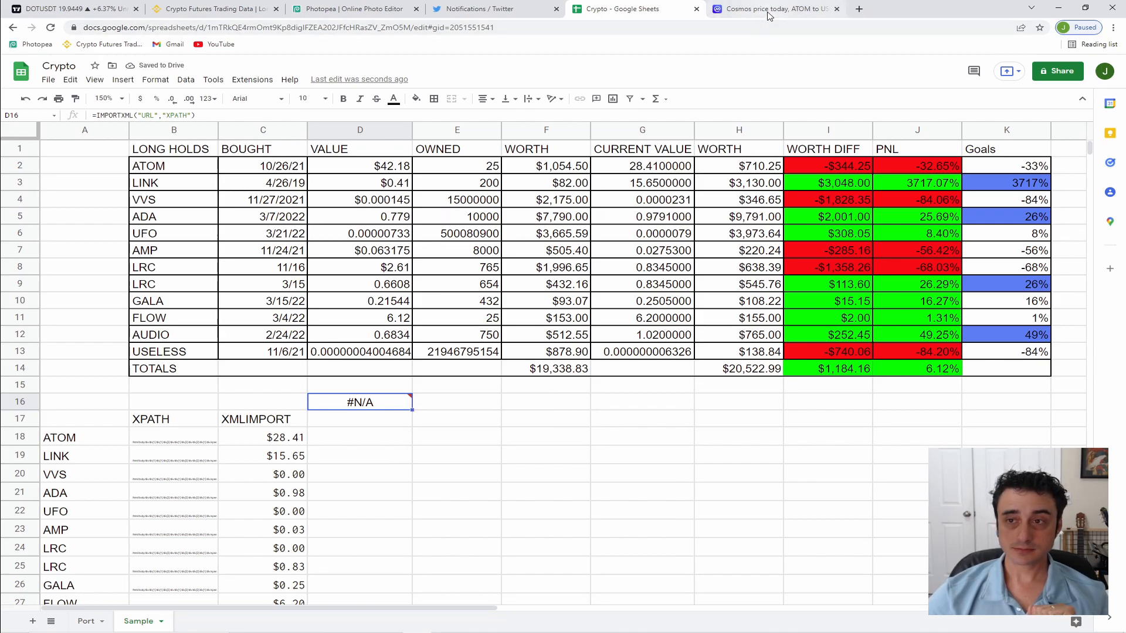
- Switch to CoinMarketCap's Cosmos page for ATOM and copy its web address
{"action": "left_click", "coordinate": [70, 446]}
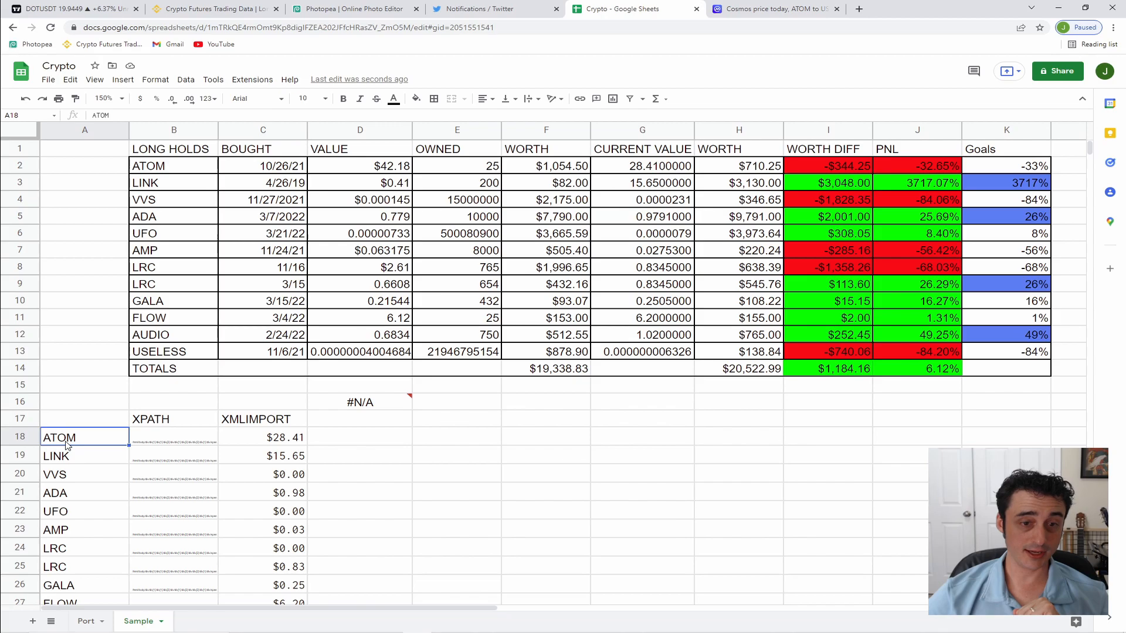
{"action": "left_click", "coordinate": [756, 9]}
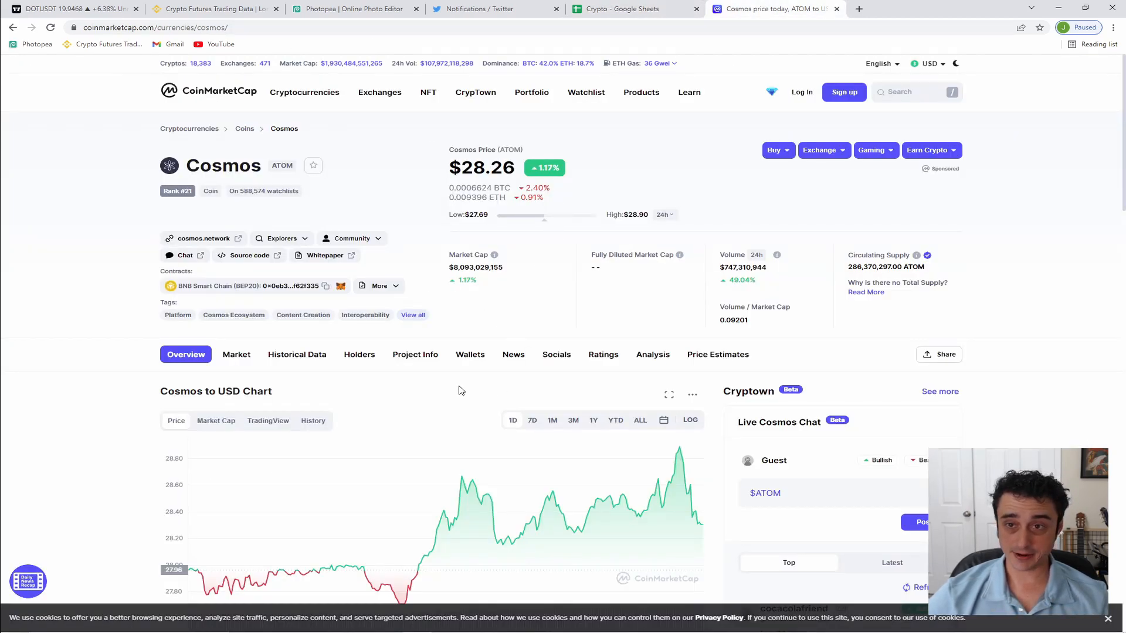
{"action": "left_click", "coordinate": [245, 30]}
{"action": "key", "text": "ctrl+c"}
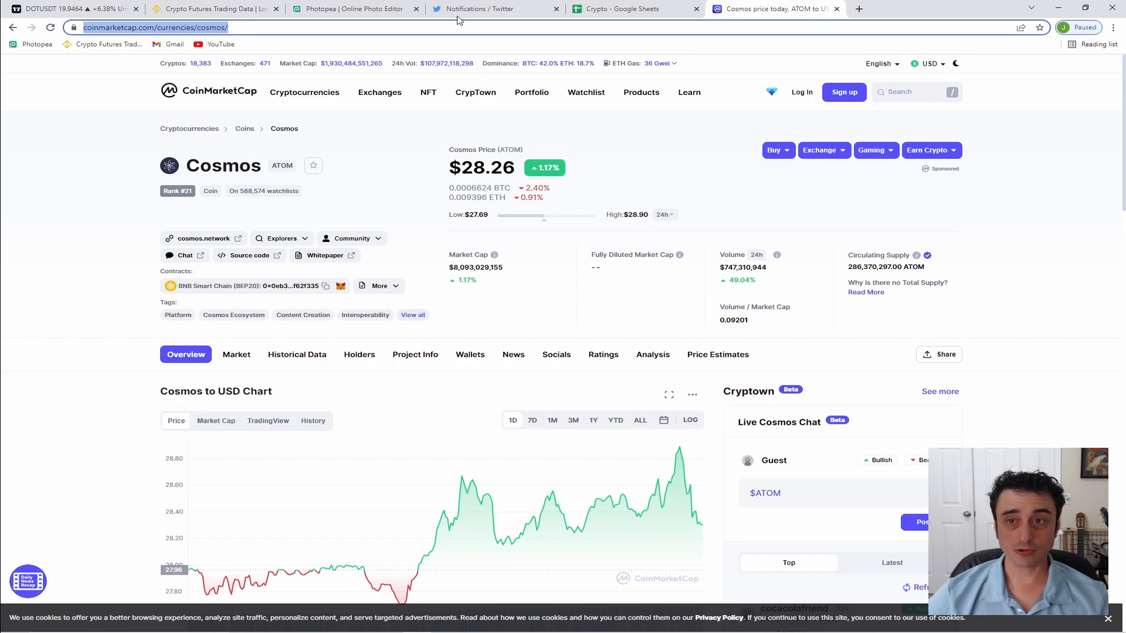
{"action": "left_click", "coordinate": [616, 9]}
{"action": "left_click", "coordinate": [383, 406]}
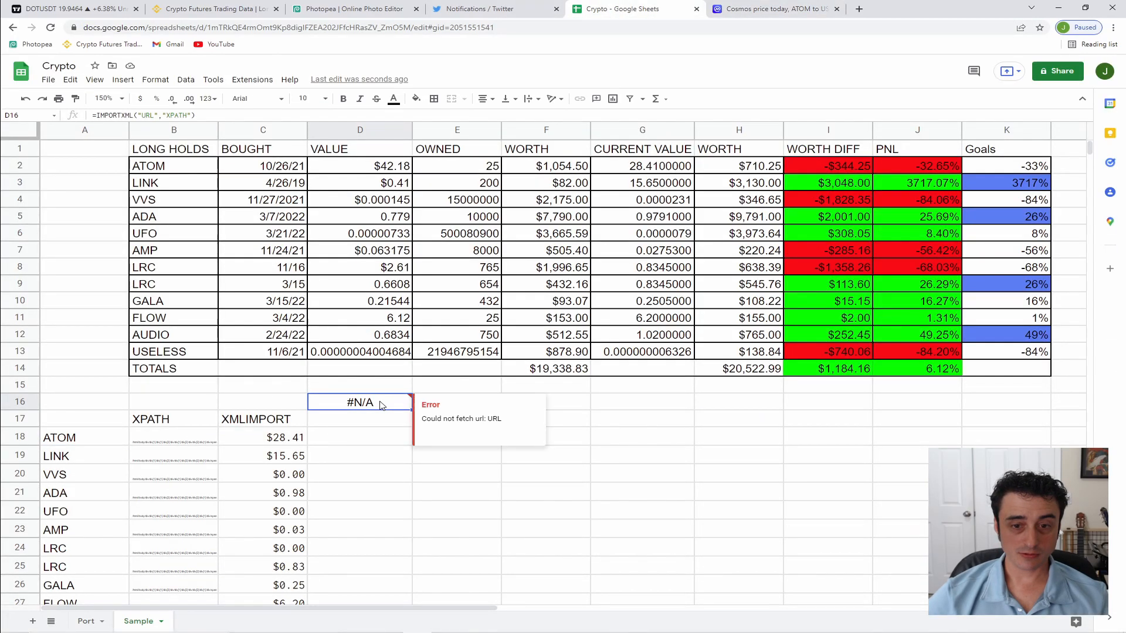
{"action": "double_click", "coordinate": [149, 115]}
{"action": "key", "text": "ctrl+v"}
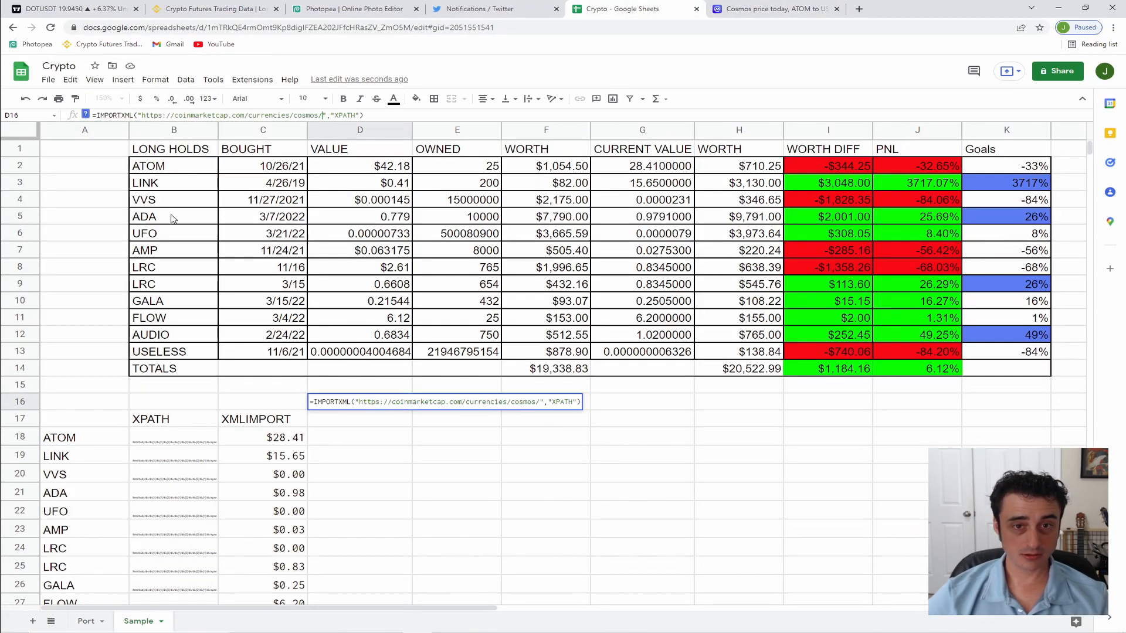
{"action": "key", "text": "Return"}
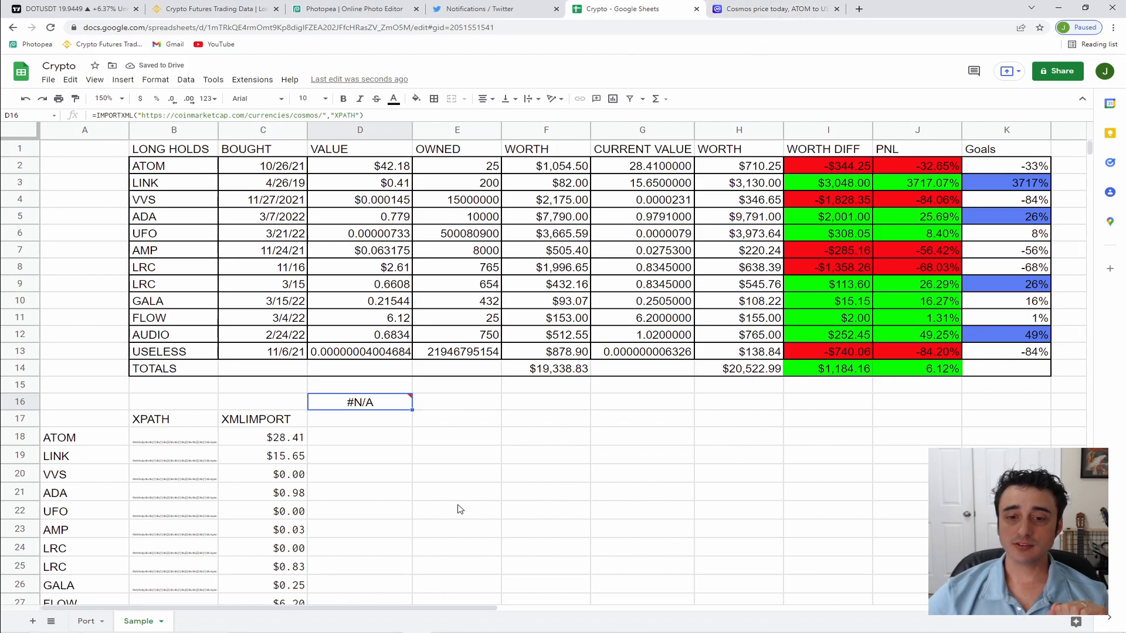
{"action": "left_click", "coordinate": [463, 405]}
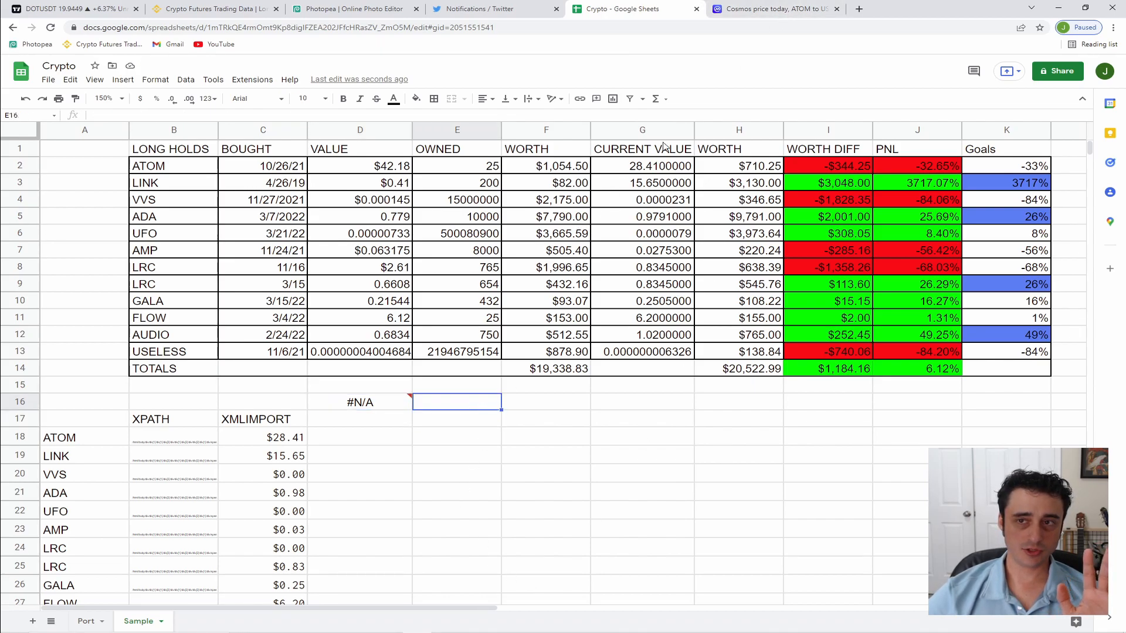
- Return to the Cosmos page and inspect the ATOM price element in the browser's developer tools
{"action": "left_click", "coordinate": [758, 10]}
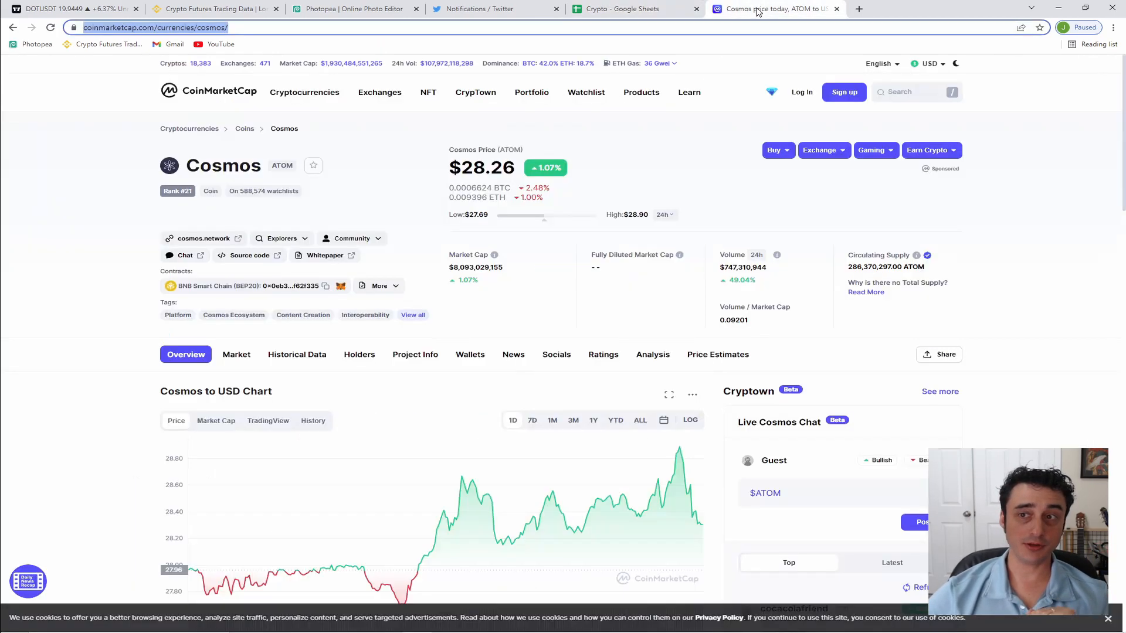
{"action": "left_click", "coordinate": [392, 157]}
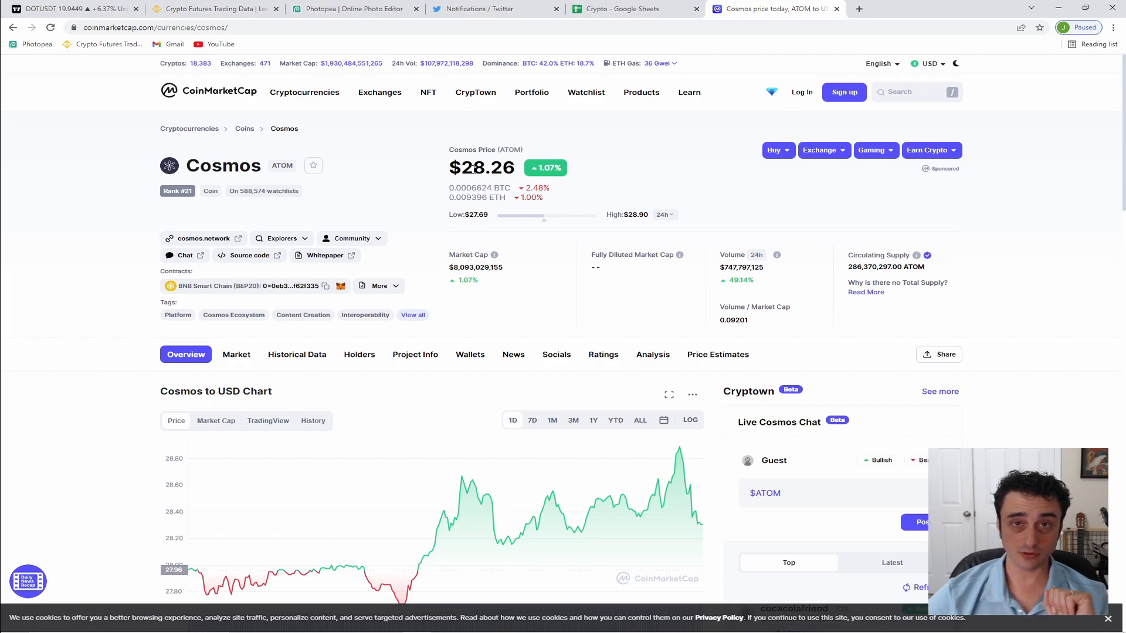
{"action": "right_click", "coordinate": [474, 170]}
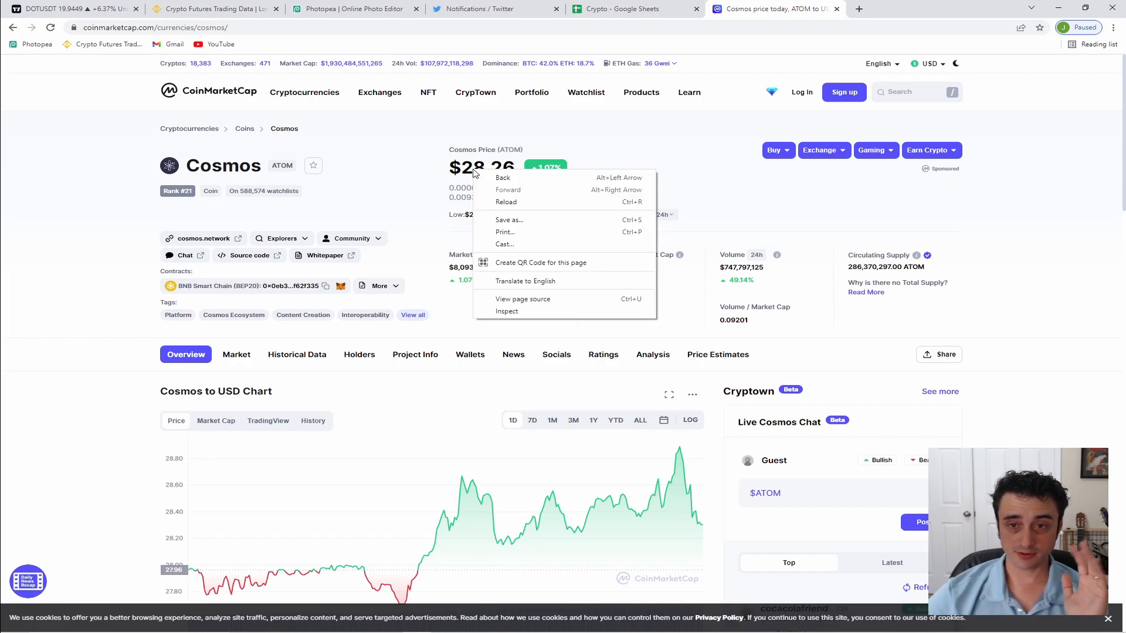
{"action": "left_click", "coordinate": [507, 312]}
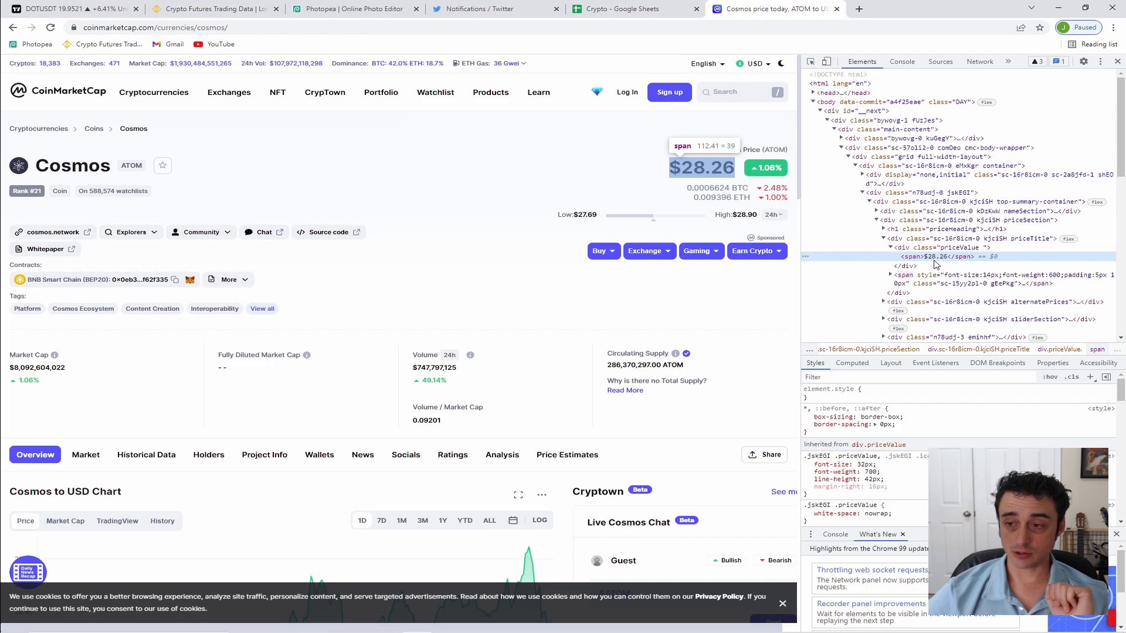
{"action": "right_click", "coordinate": [934, 261]}
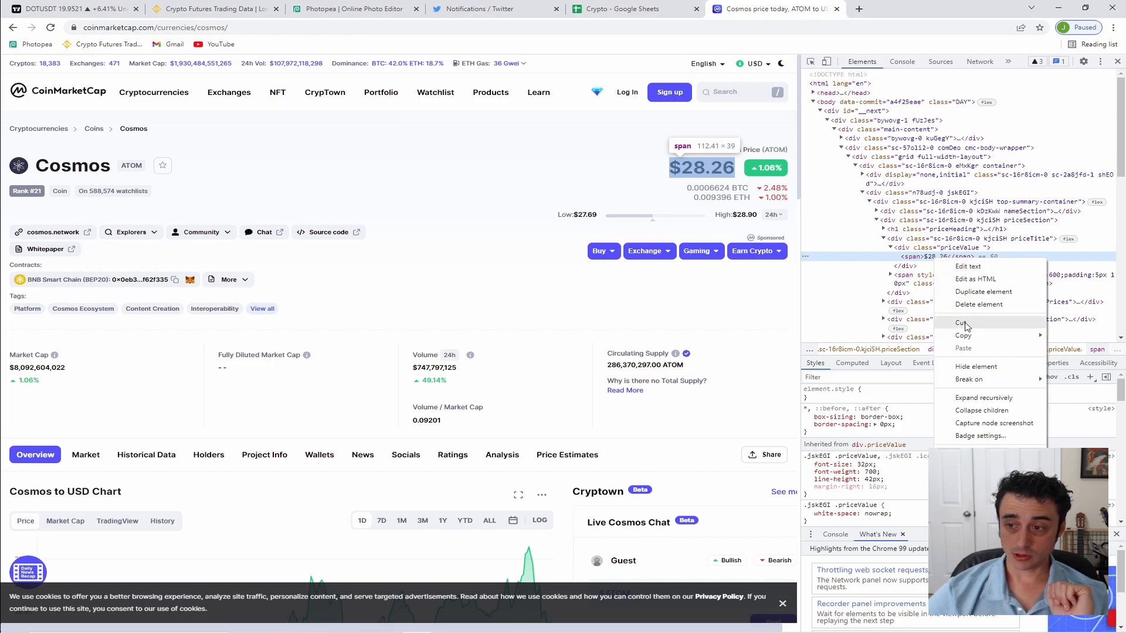
{"action": "mouse_move", "coordinate": [971, 337]}
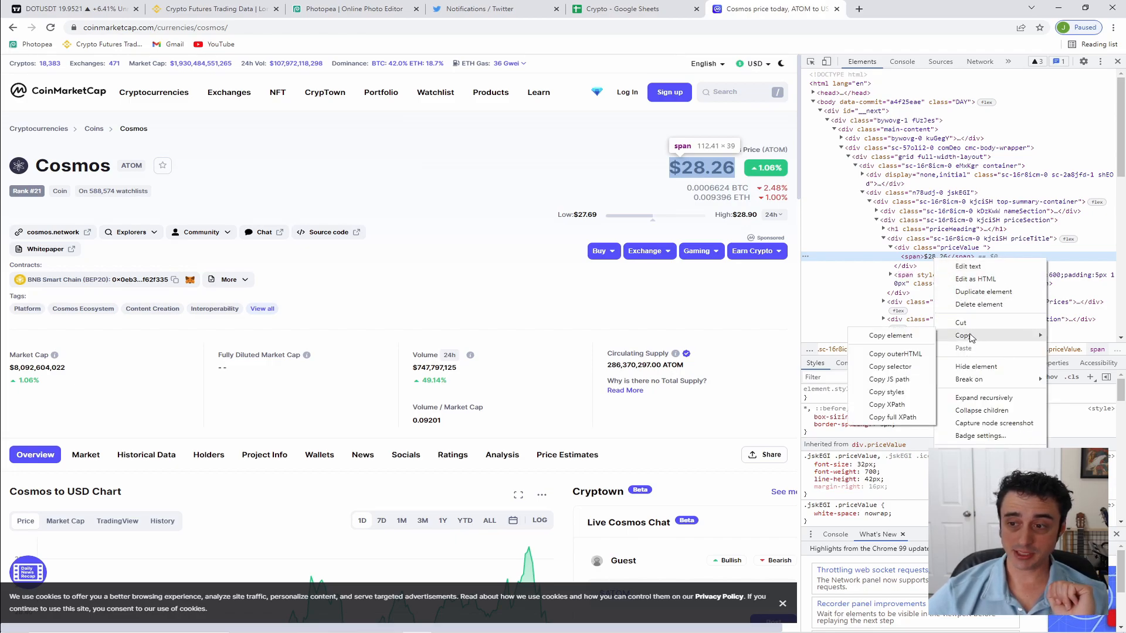
{"action": "left_click", "coordinate": [902, 407]}
{"action": "left_click", "coordinate": [902, 409]}
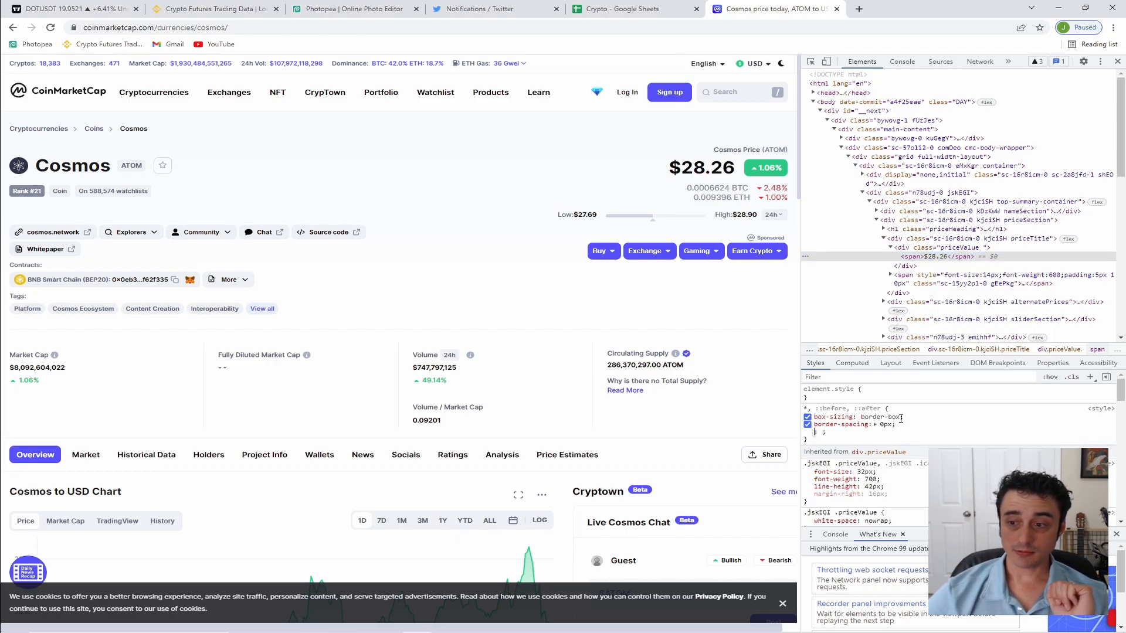
- Copy the full XPath of the price span inside the priceValue div
{"action": "right_click", "coordinate": [928, 260]}
{"action": "mouse_move", "coordinate": [967, 335]}
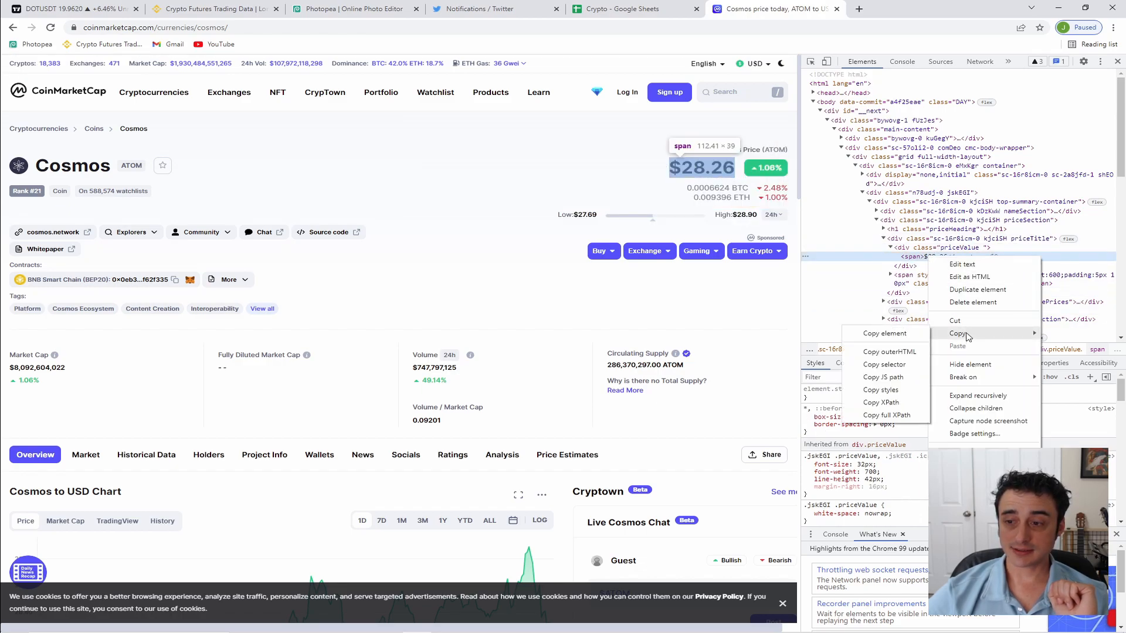
{"action": "left_click", "coordinate": [884, 416]}
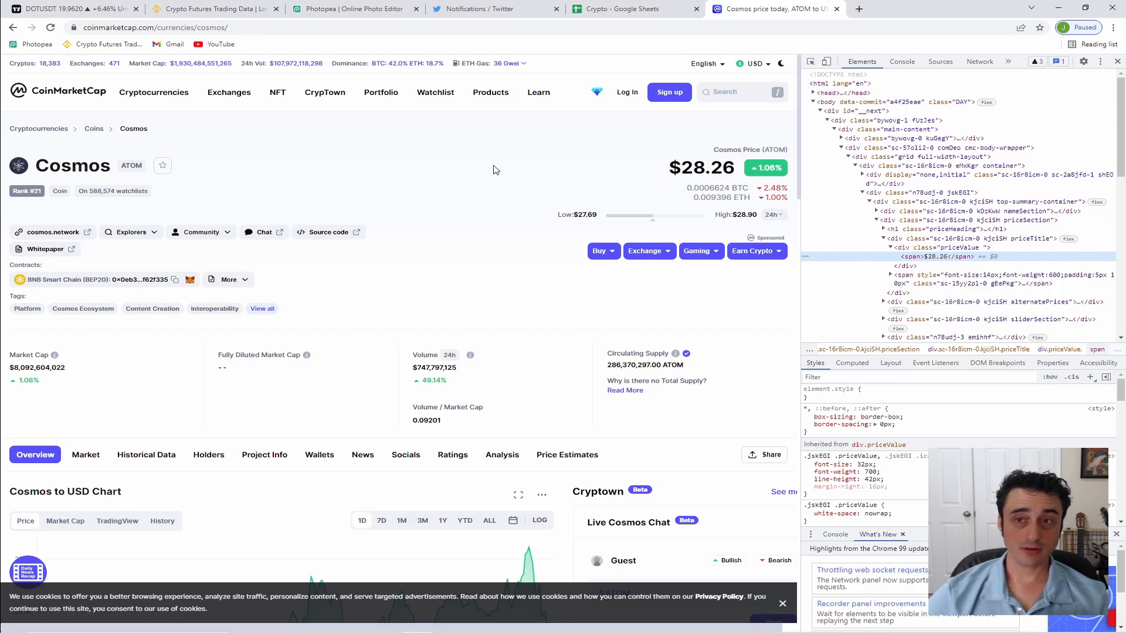
- In the Crypto spreadsheet, replace the XPATH placeholder in D16's formula with /html/body/div/div[1]/div[1]/div[2]/div/div[1]/div[2]/div/div[2]/div[1]/div/span
{"action": "left_click", "coordinate": [616, 8]}
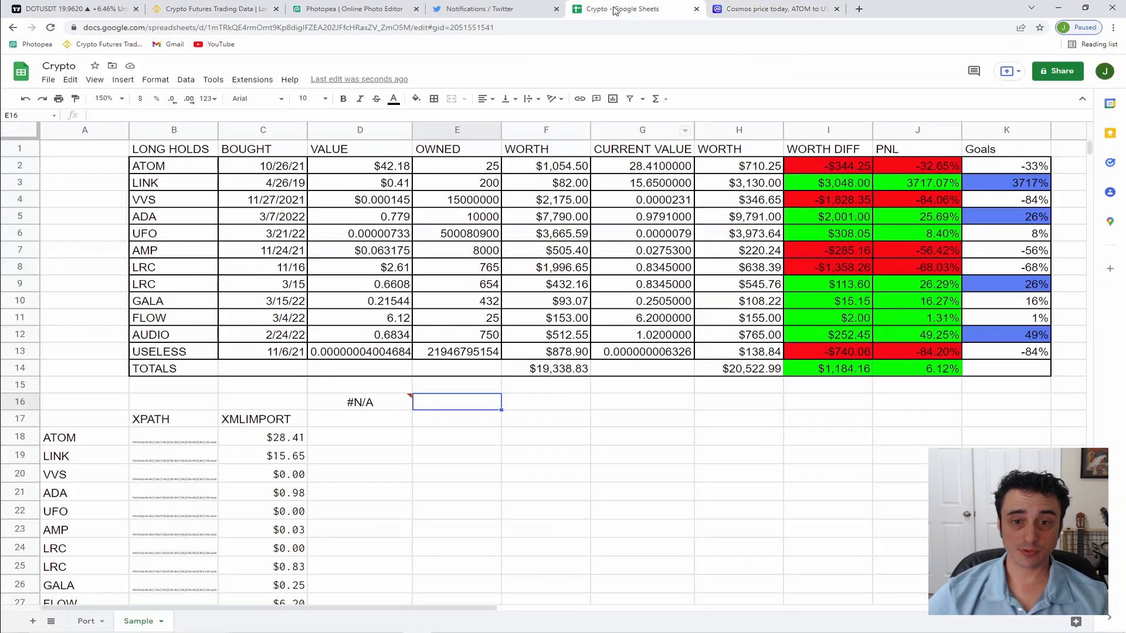
{"action": "left_click", "coordinate": [349, 406]}
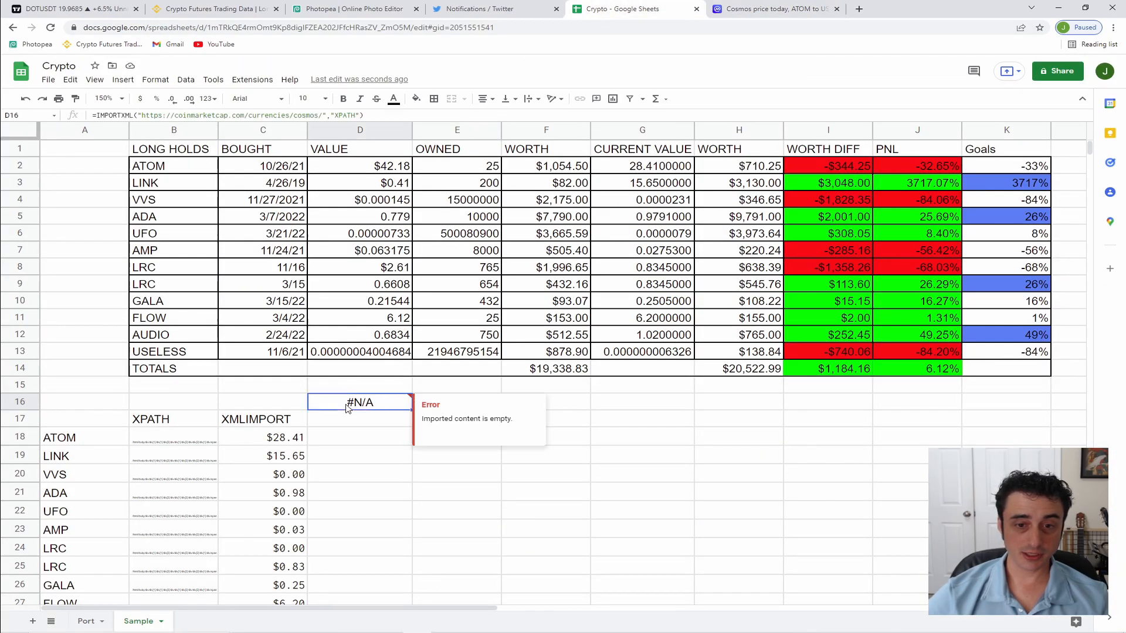
{"action": "double_click", "coordinate": [336, 116]}
{"action": "key", "text": "ctrl+v"}
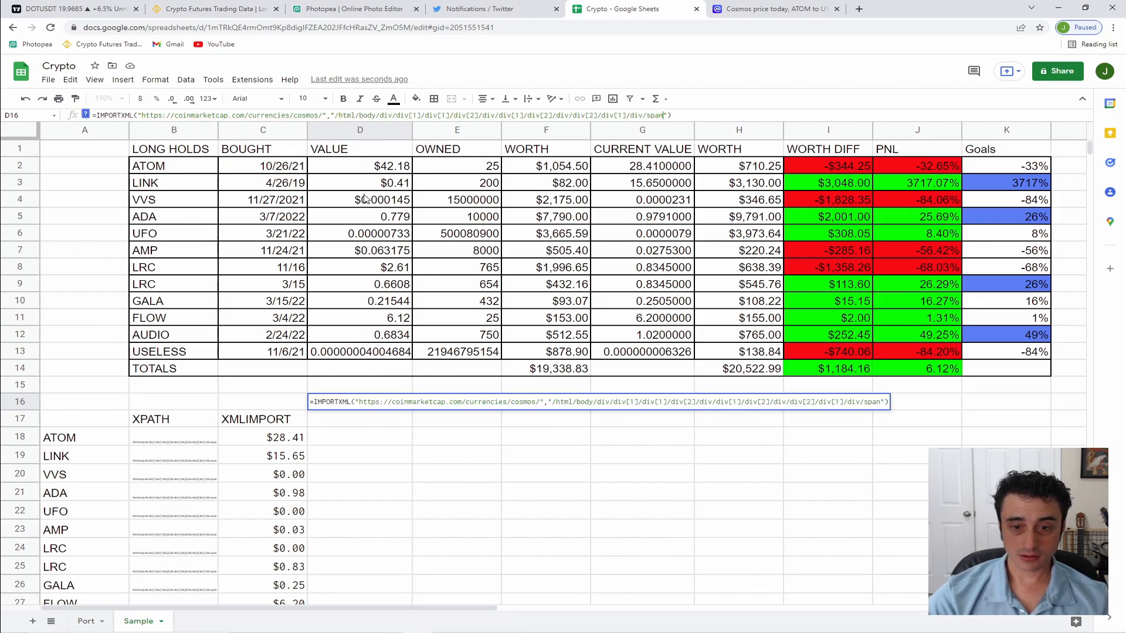
{"action": "key", "text": "Return"}
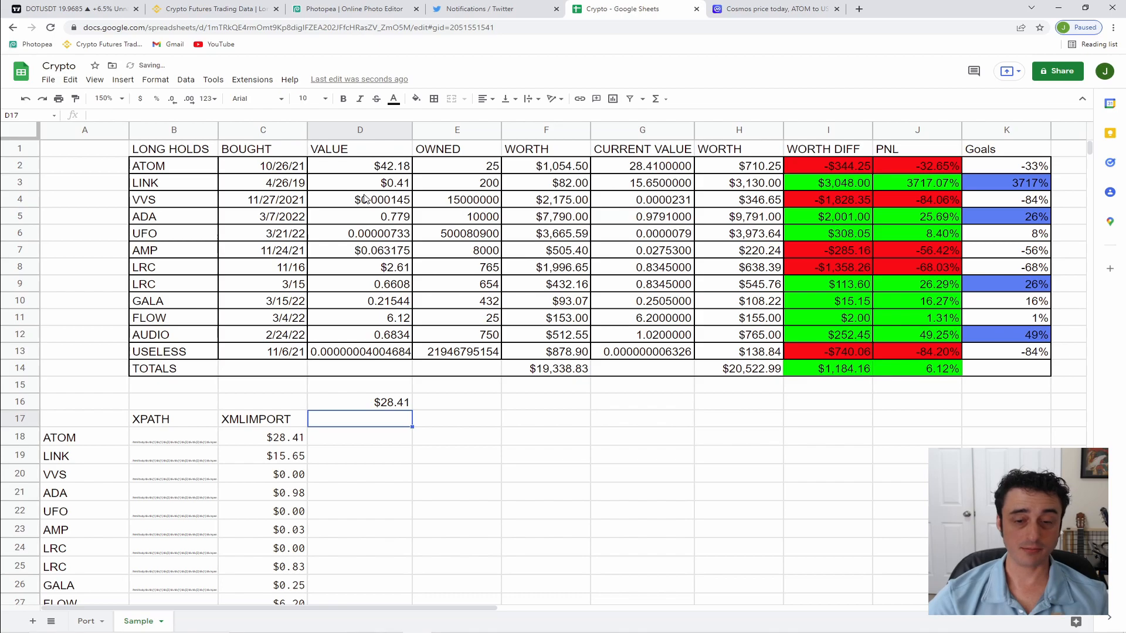
- Compare the live ATOM price on the Cosmos page with the price imported in D16
{"action": "left_click", "coordinate": [806, 11]}
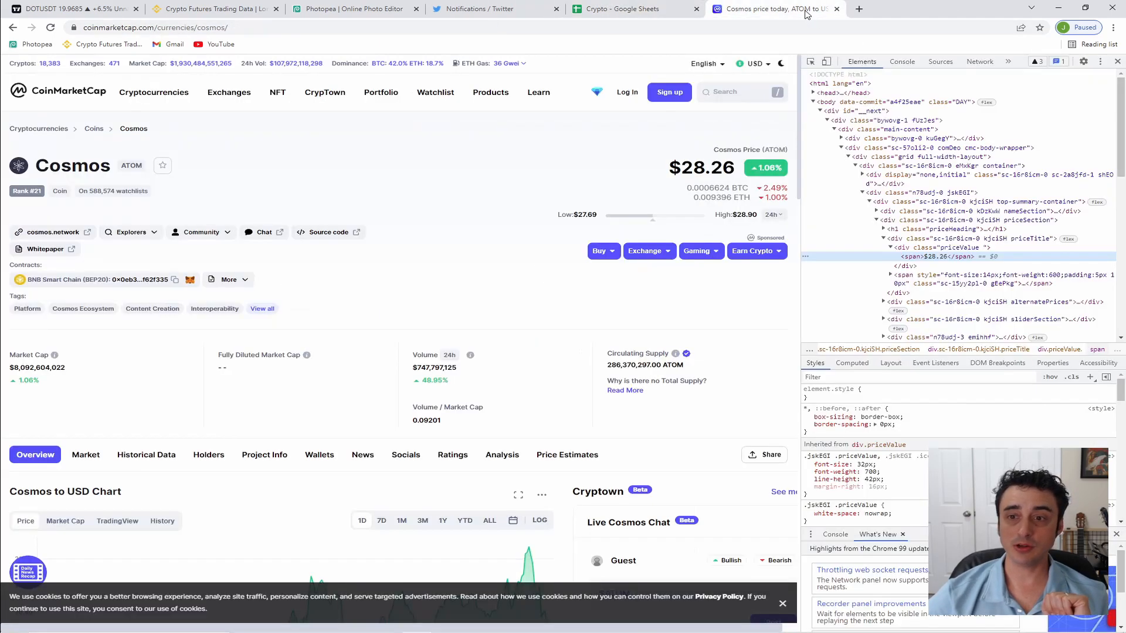
{"action": "left_click_drag", "start_coordinate": [712, 173], "coordinate": [740, 173]}
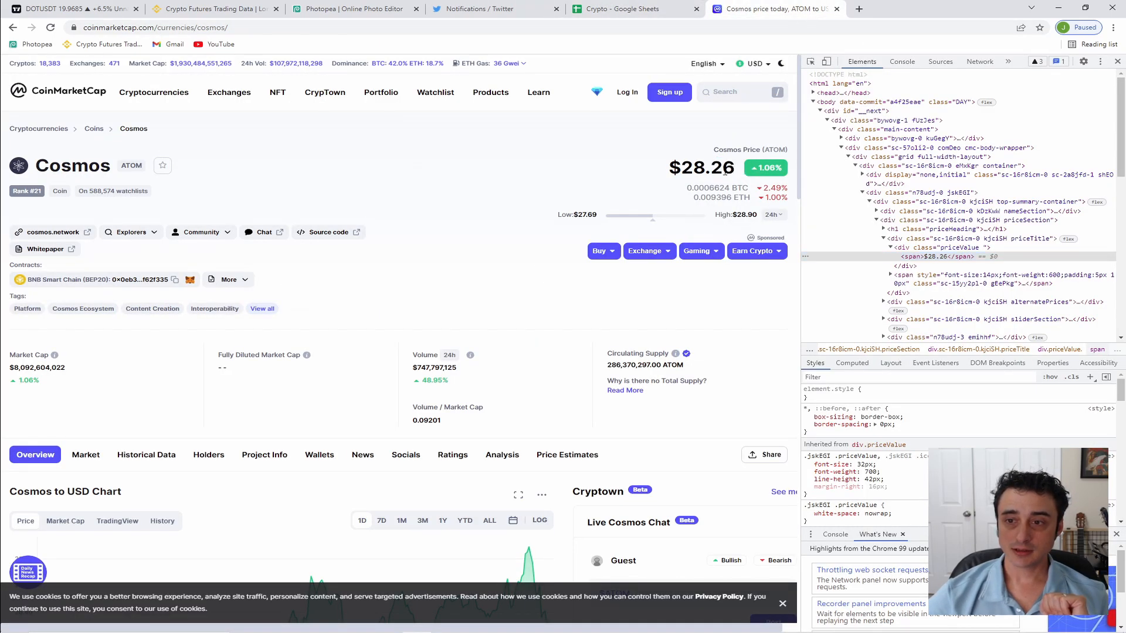
{"action": "left_click", "coordinate": [652, 16]}
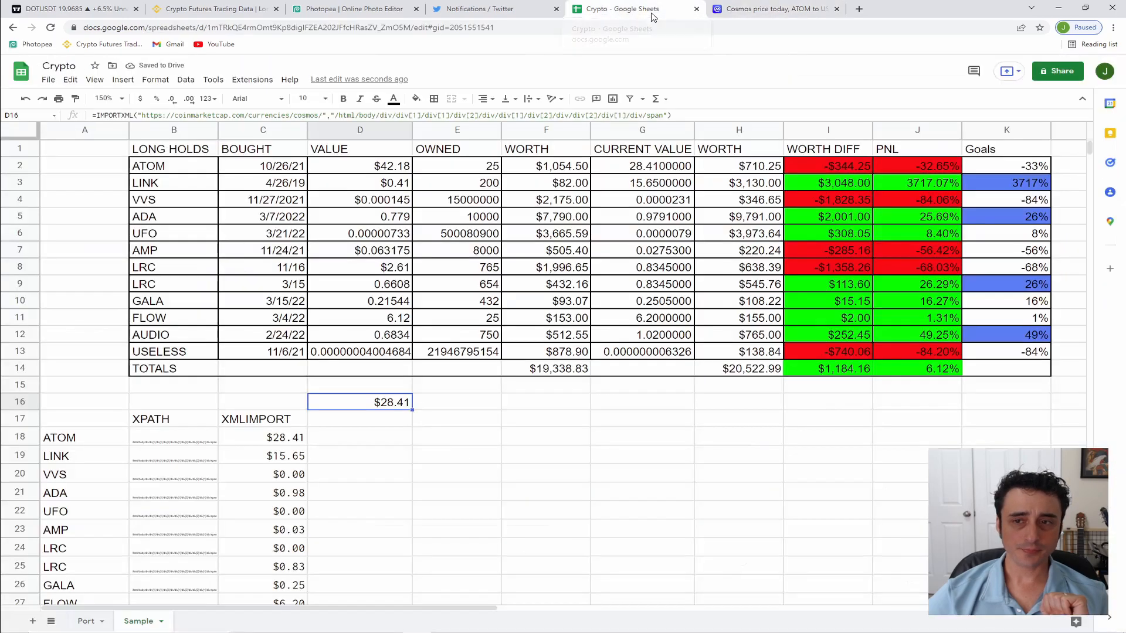
{"action": "left_click", "coordinate": [450, 428]}
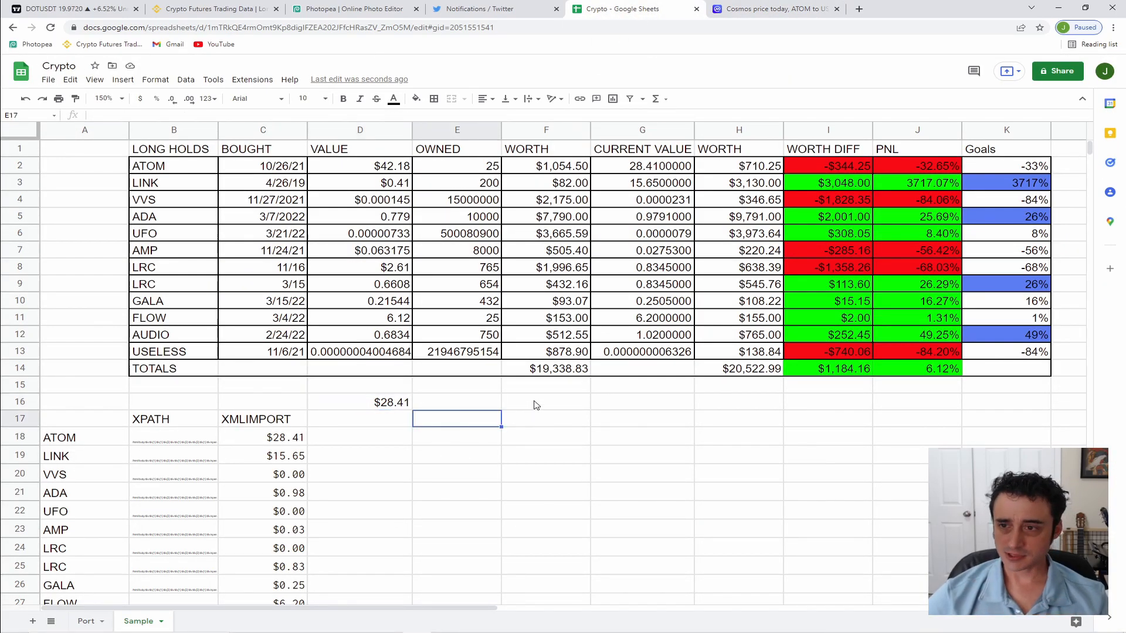
- Compare the IMPORTXML formulas in D16, ATOM's C18 and LINK's C19
{"action": "left_click", "coordinate": [346, 403]}
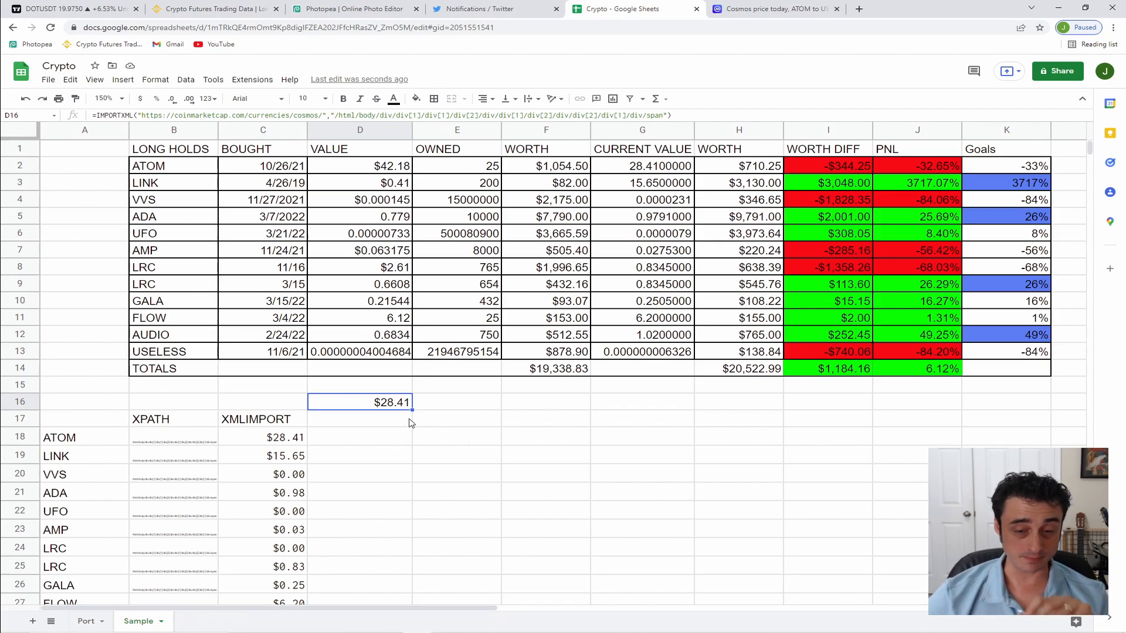
{"action": "left_click", "coordinate": [239, 447]}
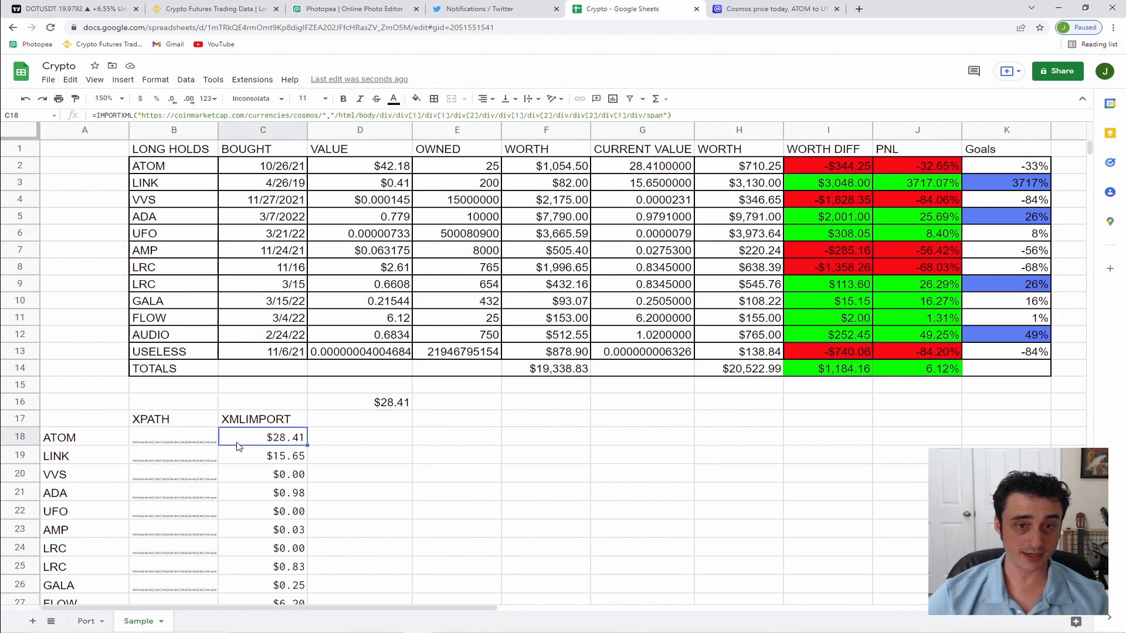
{"action": "left_click", "coordinate": [256, 457]}
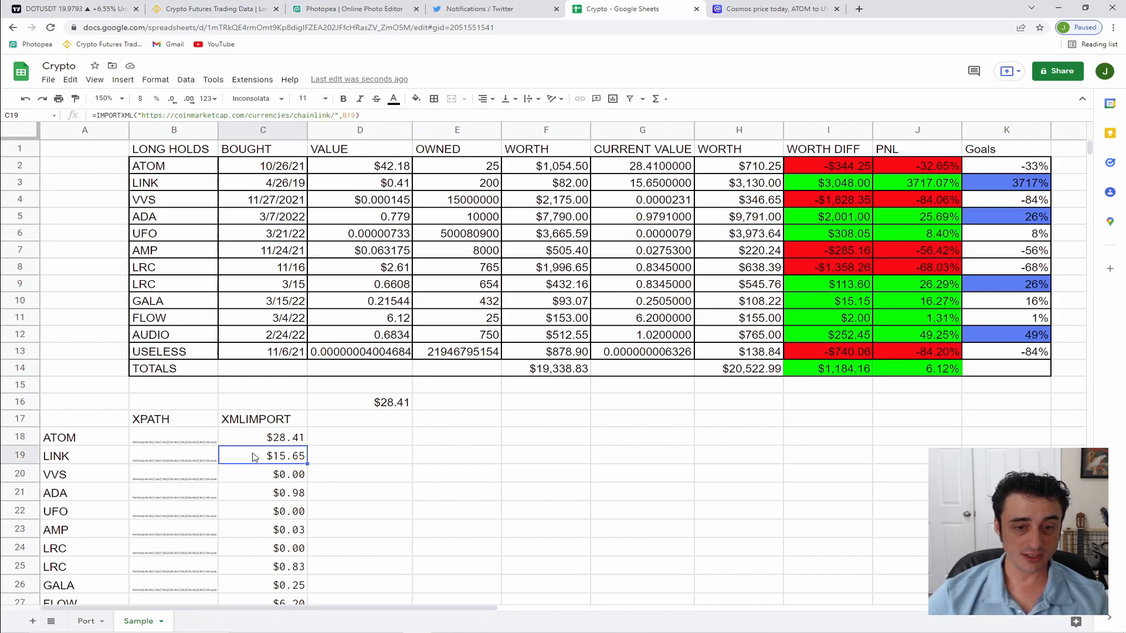
- Examine the XPath entries beside the first coins in the XPATH column, starting with ATOM's in B18, and ATOM's IMPORTXML formula in C18
{"action": "key", "text": "Down"}
{"action": "key", "text": "Up"}
{"action": "key", "text": "Left"}
{"action": "key", "text": "Up"}
{"action": "key", "text": "Down"}
{"action": "key", "text": "Down"}
{"action": "key", "text": "Down"}
{"action": "key", "text": "Down"}
{"action": "key", "text": "Up"}
{"action": "key", "text": "Up"}
{"action": "key", "text": "Up"}
{"action": "key", "text": "Up"}
{"action": "key", "text": "Down"}
{"action": "key", "text": "Down"}
{"action": "key", "text": "Down"}
{"action": "key", "text": "Down"}
{"action": "key", "text": "Up"}
{"action": "key", "text": "Up"}
{"action": "key", "text": "Up"}
{"action": "key", "text": "Up"}
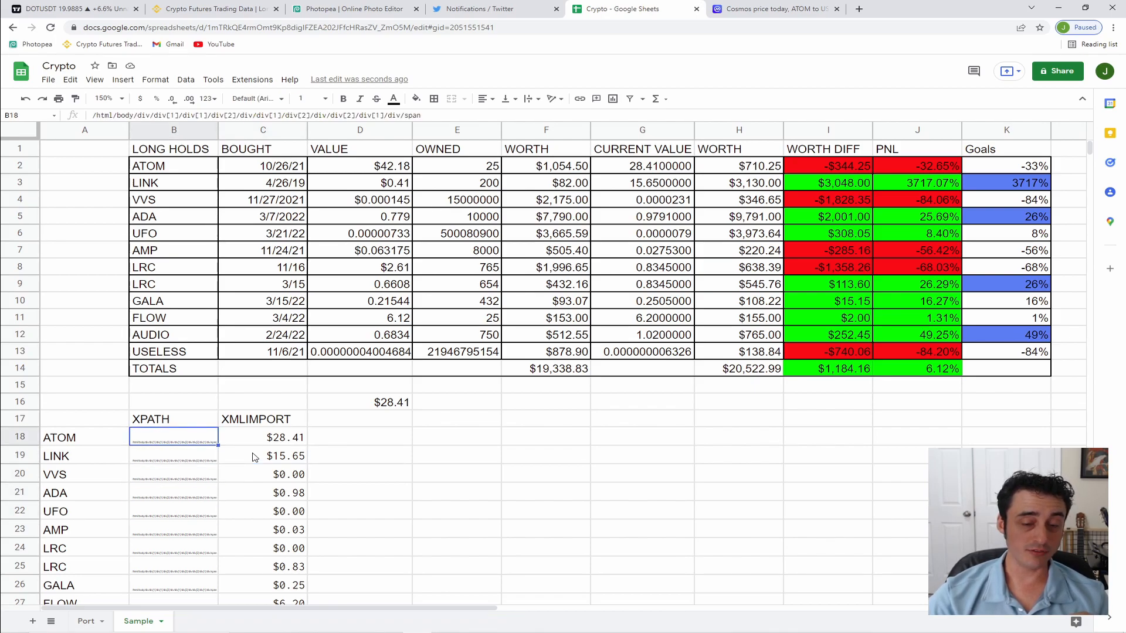
{"action": "key", "text": "Right"}
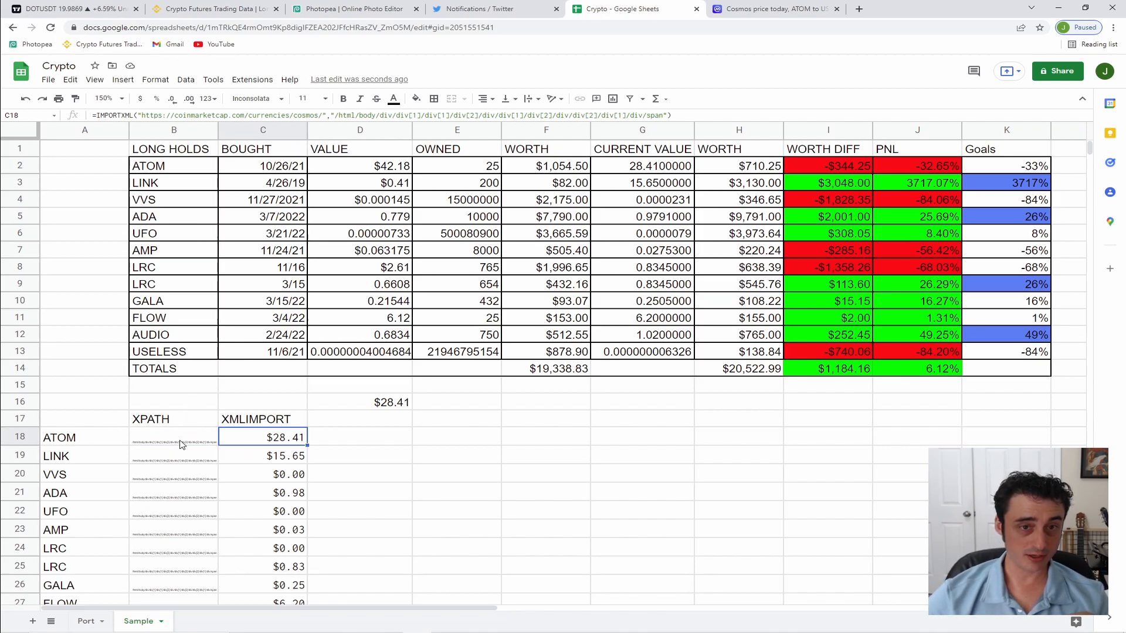
- In ATOM's IMPORTXML formula in C18, replace the quoted XPath with a reference to cell B18
{"action": "left_click", "coordinate": [186, 133]}
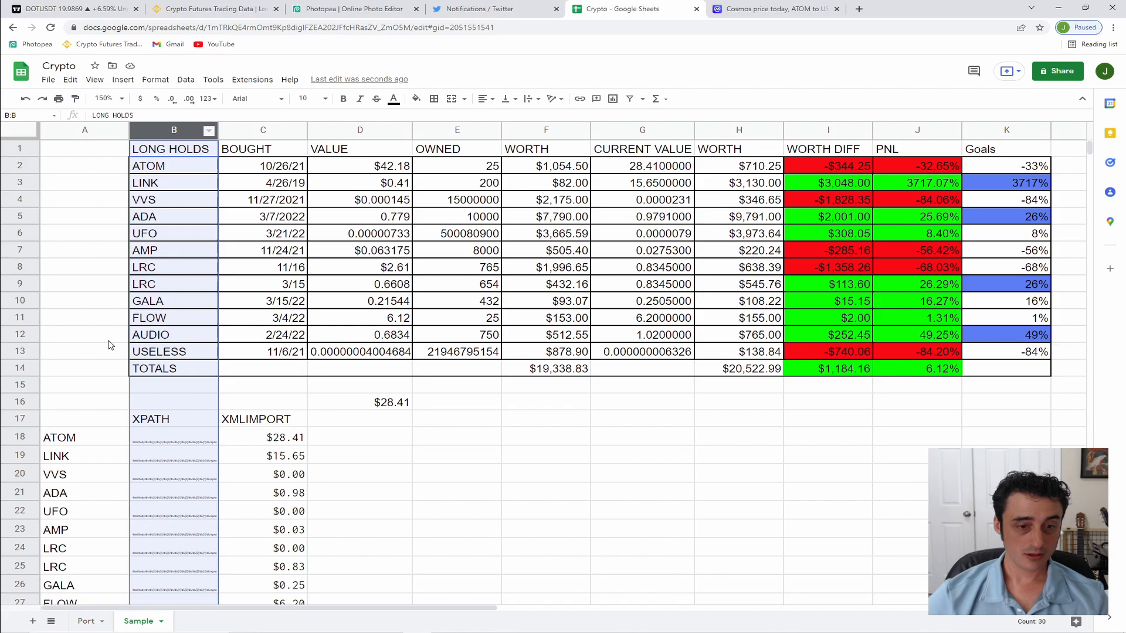
{"action": "left_click", "coordinate": [19, 437], "text": "ctrl"}
{"action": "left_click", "coordinate": [266, 442]}
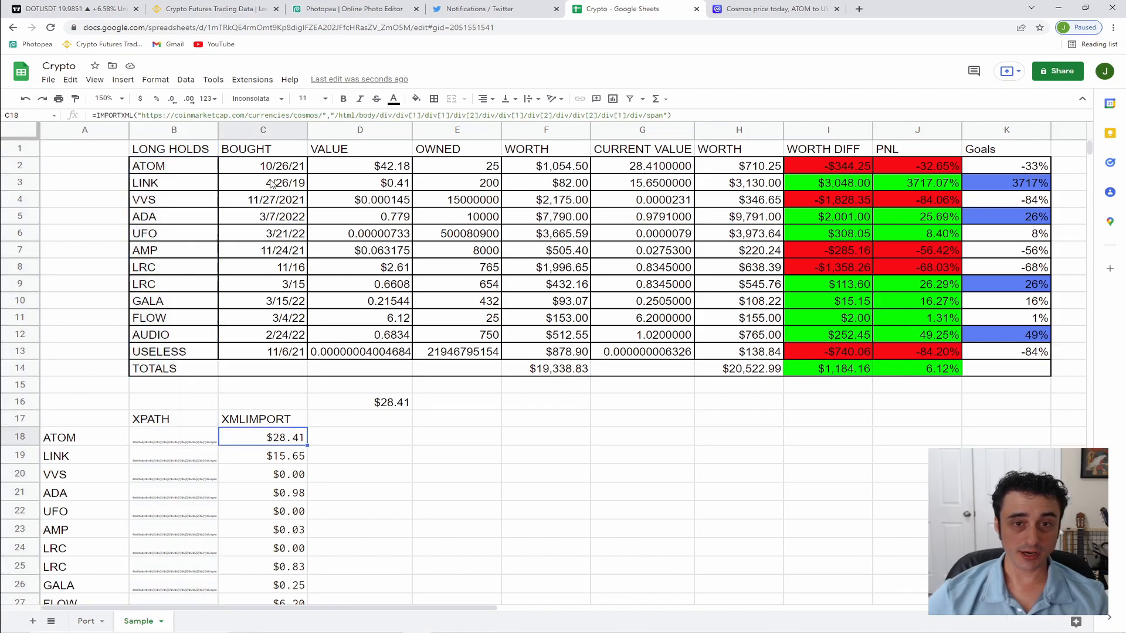
{"action": "left_click_drag", "start_coordinate": [332, 115], "coordinate": [670, 114]}
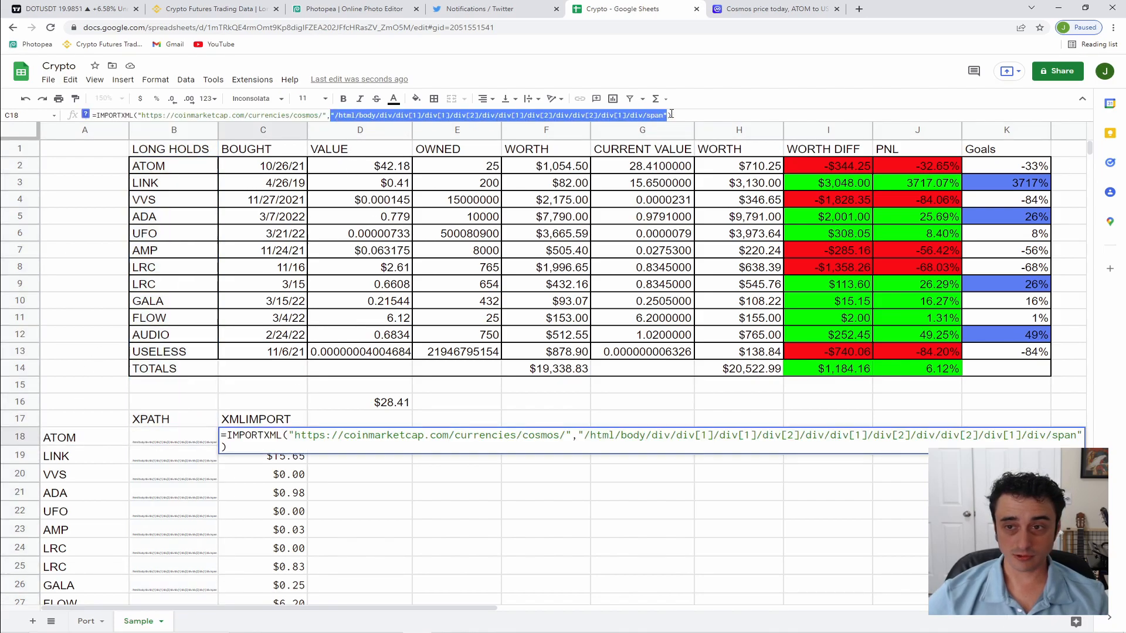
{"action": "type", "text": "B18"}
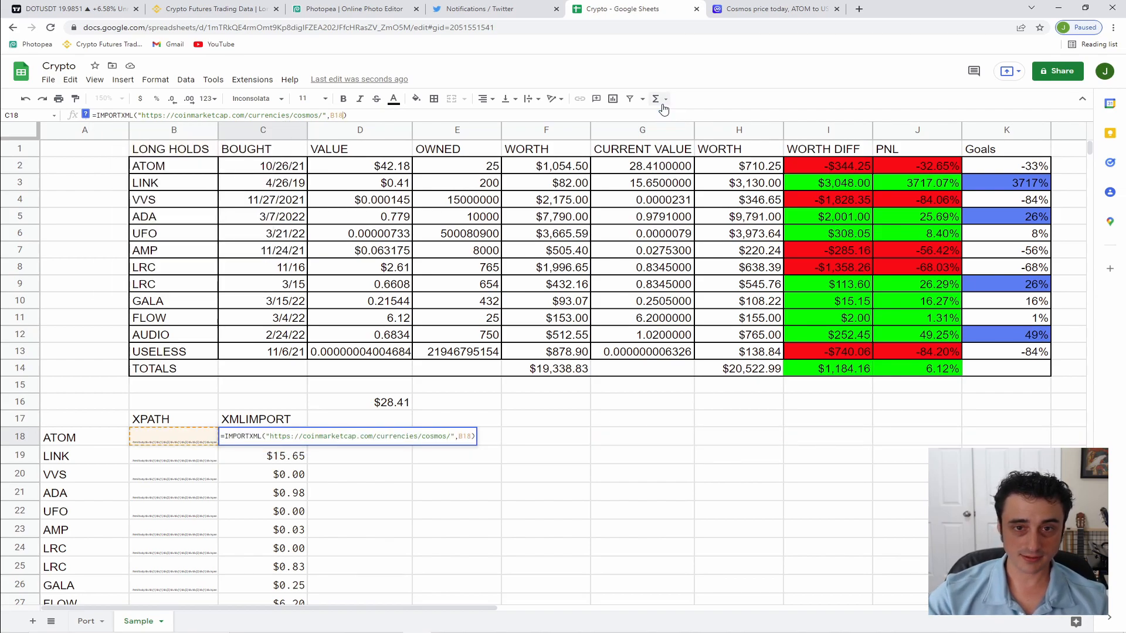
{"action": "key", "text": "Return"}
- Clear the demonstration IMPORTXML formula from D16 and return to ATOM's imported price in C18
{"action": "key", "text": "Up"}
{"action": "key", "text": "Up"}
{"action": "key", "text": "Right"}
{"action": "key", "text": "Up"}
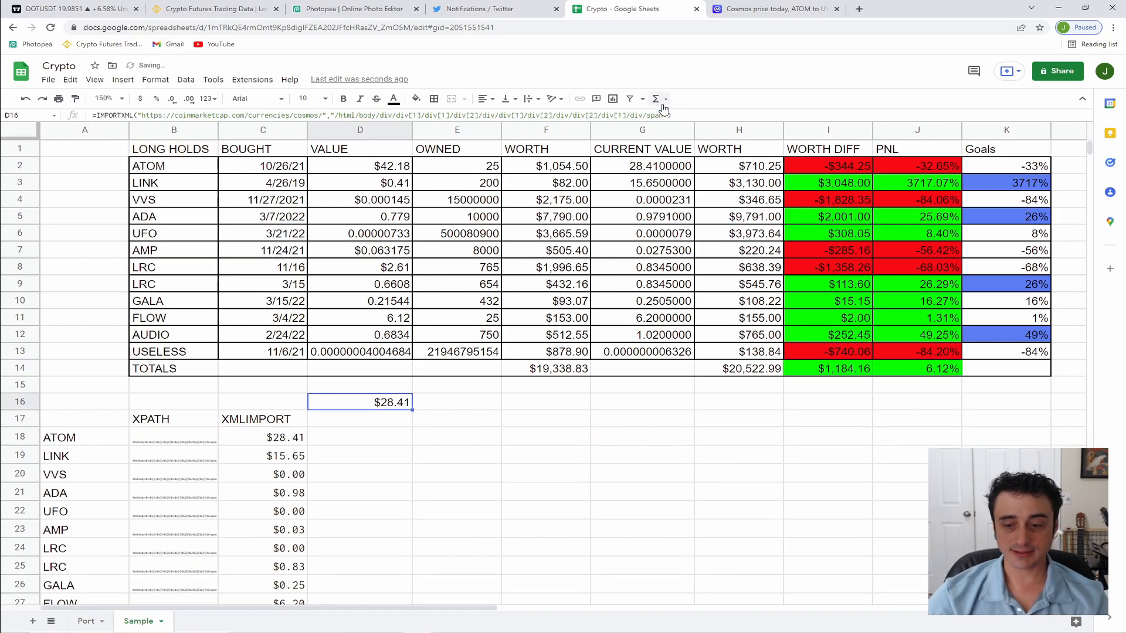
{"action": "key", "text": "Delete"}
{"action": "key", "text": "Down"}
{"action": "key", "text": "Left"}
{"action": "key", "text": "Down"}
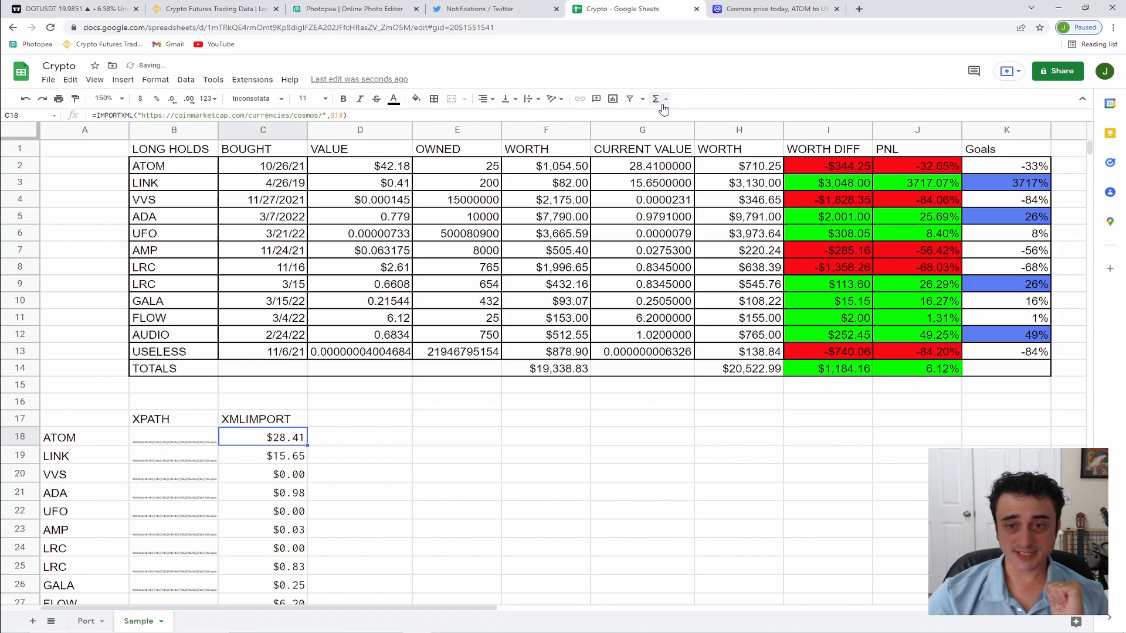
- Switch to the Cosmos page on CoinMarketCap, close the developer tools and reload the page to refresh the ATOM price
{"action": "left_click", "coordinate": [746, 12]}
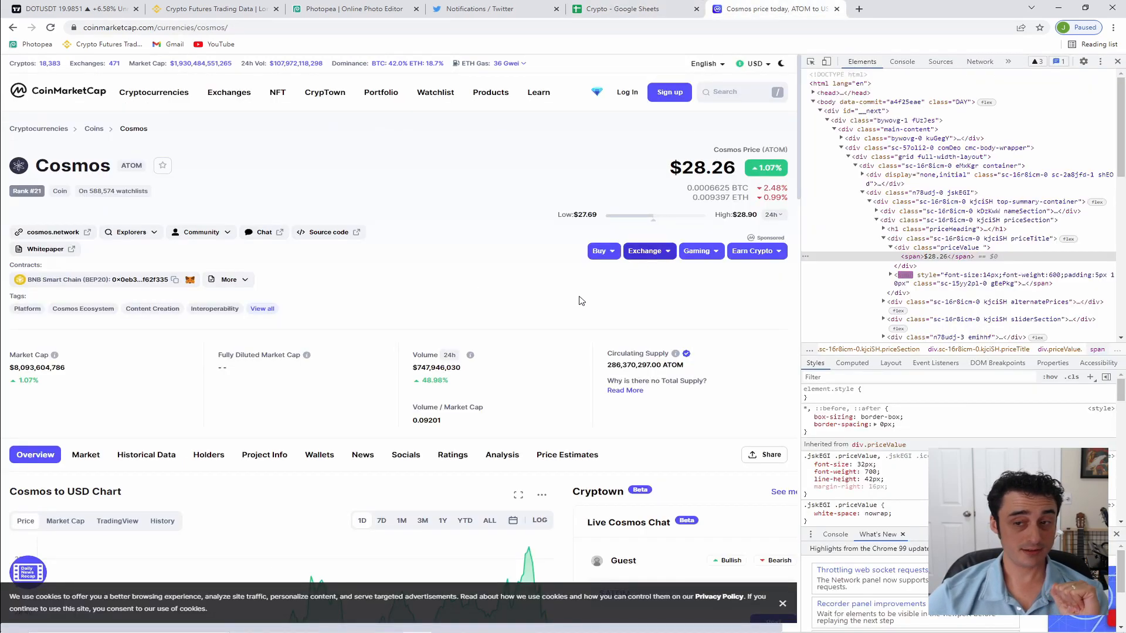
{"action": "left_click", "coordinate": [1118, 61]}
{"action": "left_click", "coordinate": [49, 29]}
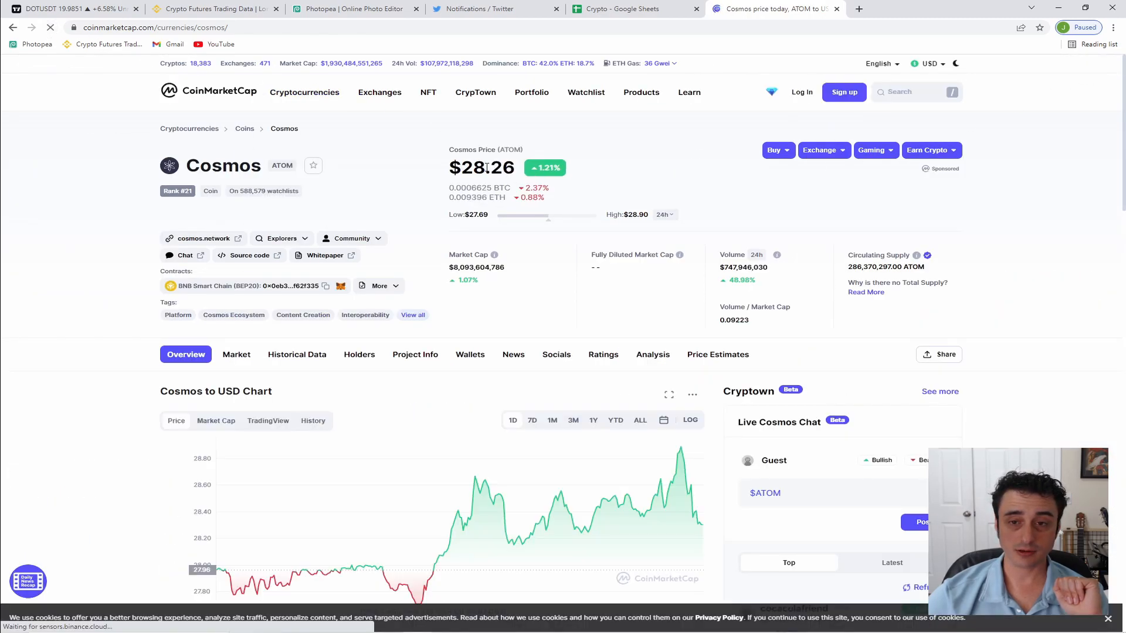
{"action": "left_click_drag", "start_coordinate": [491, 168], "coordinate": [514, 169]}
{"action": "left_click", "coordinate": [514, 169]}
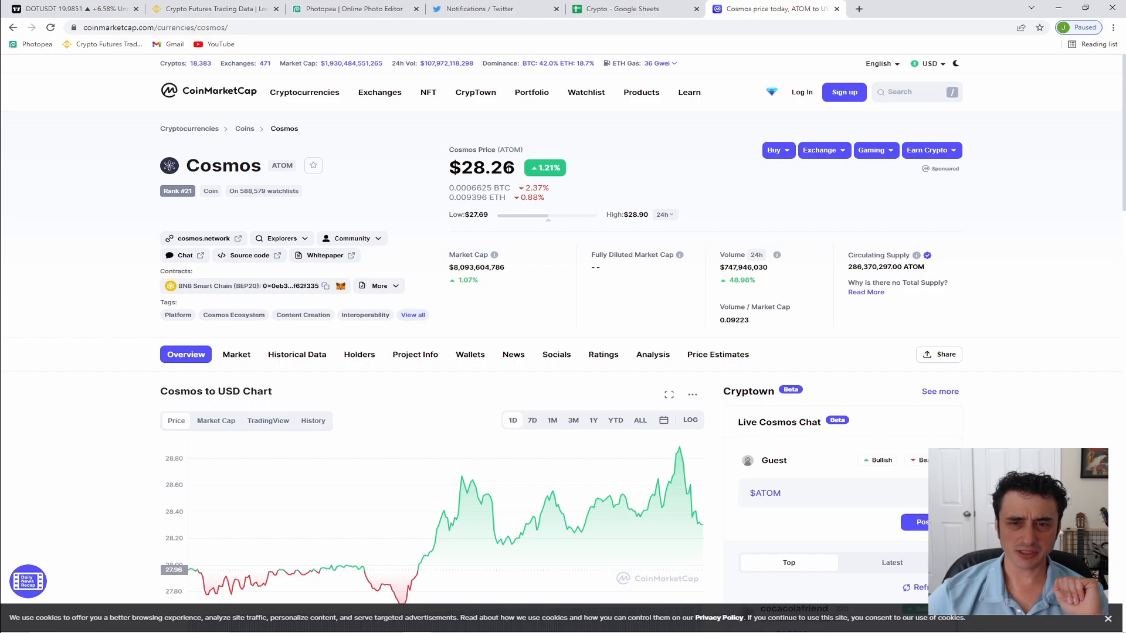
{"action": "scroll", "coordinate": [498, 170], "scroll_direction": "down", "scroll_amount": 2}
{"action": "scroll", "coordinate": [497, 170], "scroll_direction": "up", "scroll_amount": 2}
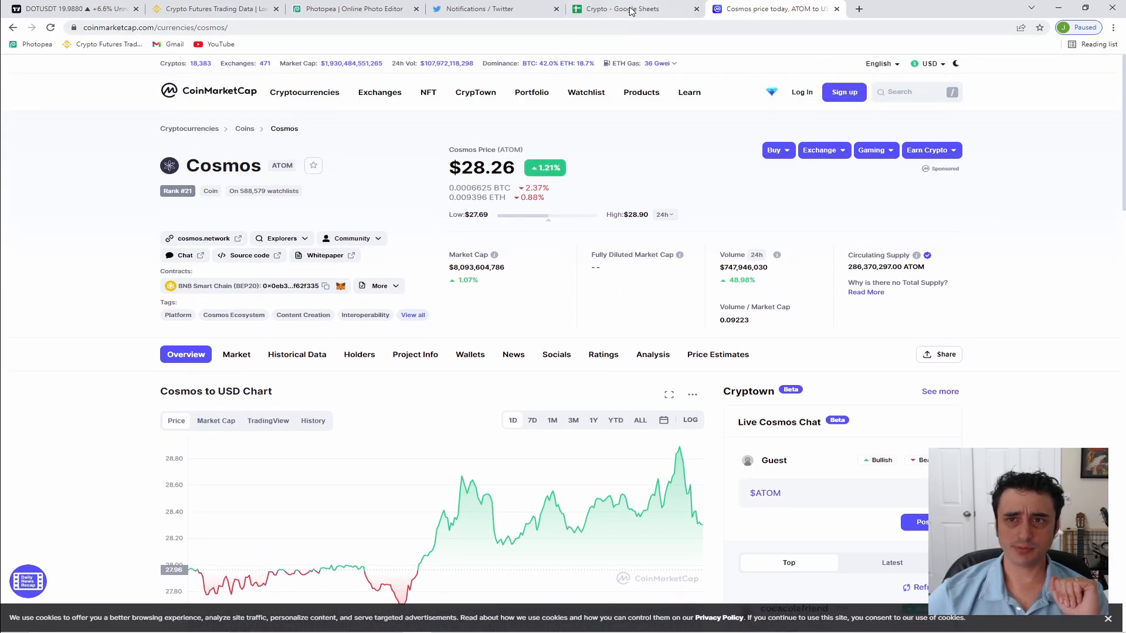
- Back in the Crypto spreadsheet, compare ATOM's imported price in C18 with the live Cosmos price and review its formula and XPath in B18
{"action": "left_click", "coordinate": [624, 9]}
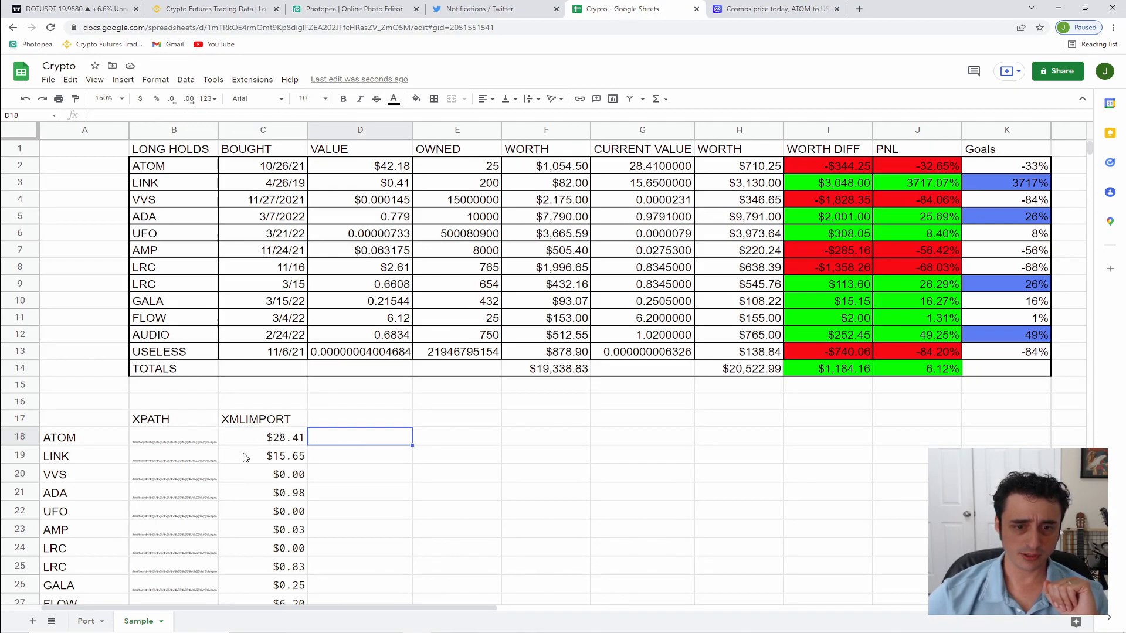
{"action": "left_click", "coordinate": [771, 11]}
{"action": "left_click", "coordinate": [655, 16]}
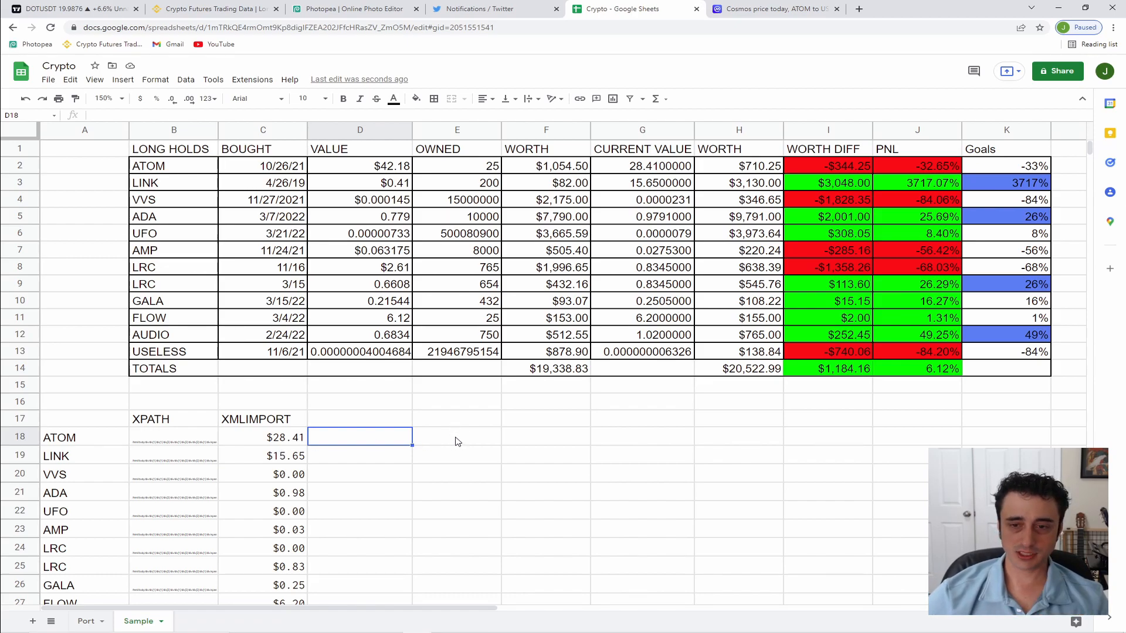
{"action": "left_click", "coordinate": [286, 442]}
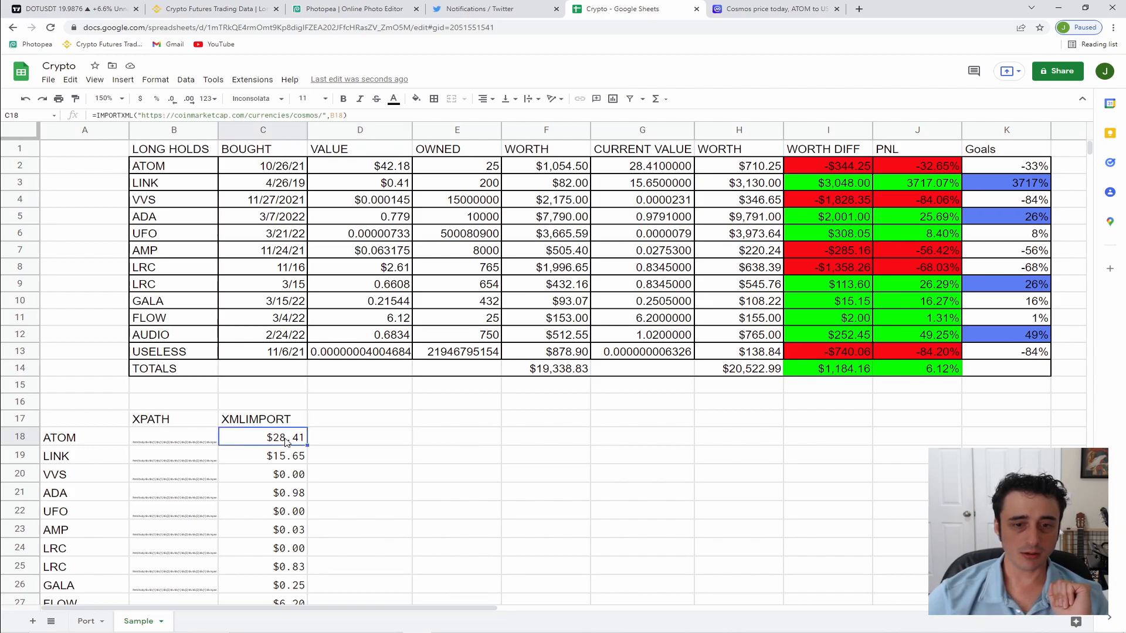
{"action": "left_click", "coordinate": [337, 445]}
{"action": "left_click", "coordinate": [359, 409]}
{"action": "left_click", "coordinate": [261, 440]}
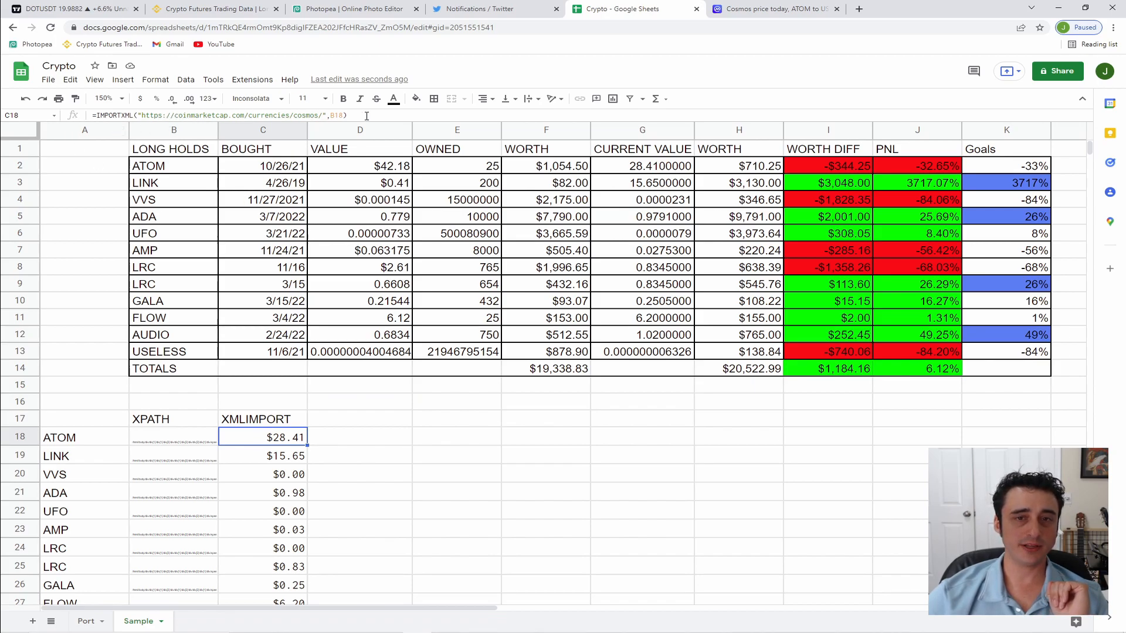
{"action": "key", "text": "ctrl+Tab"}
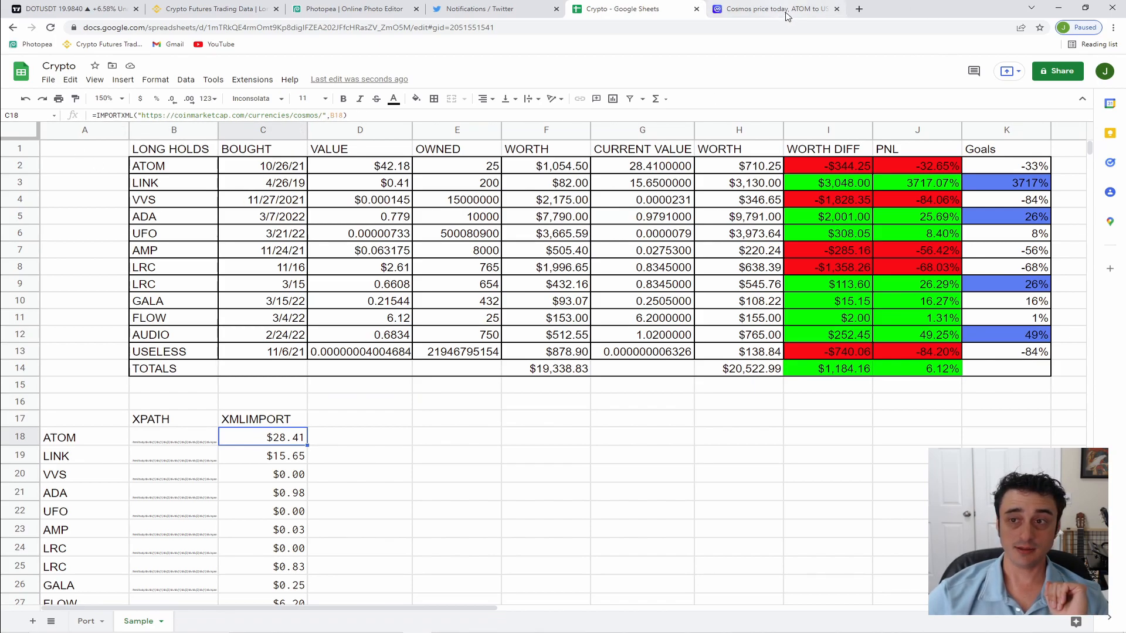
{"action": "left_click", "coordinate": [666, 6]}
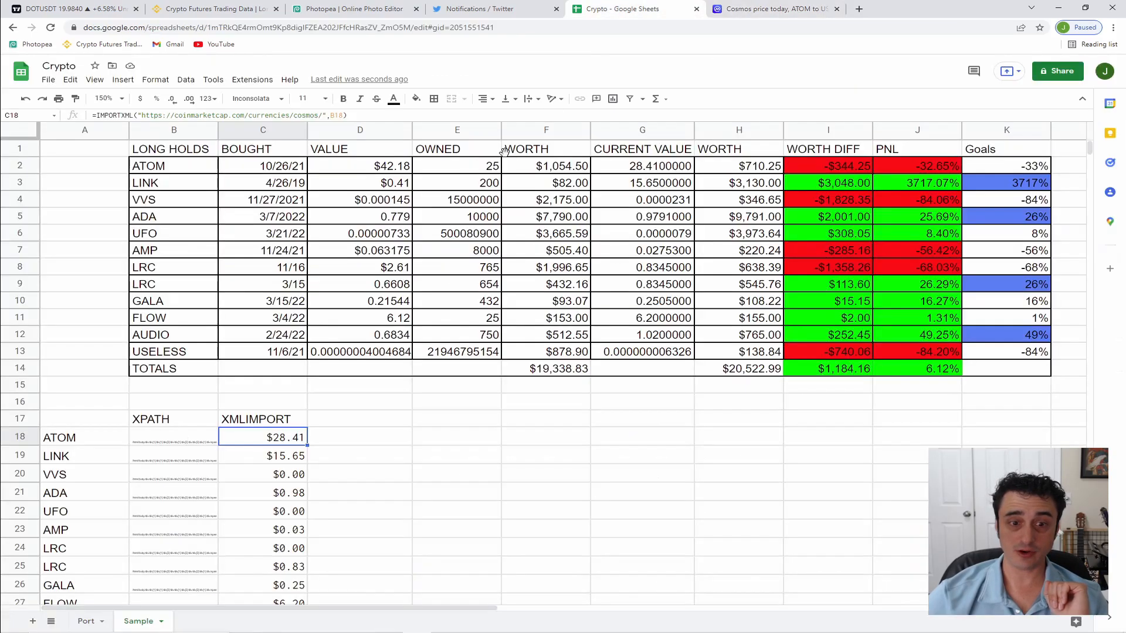
{"action": "left_click", "coordinate": [183, 442]}
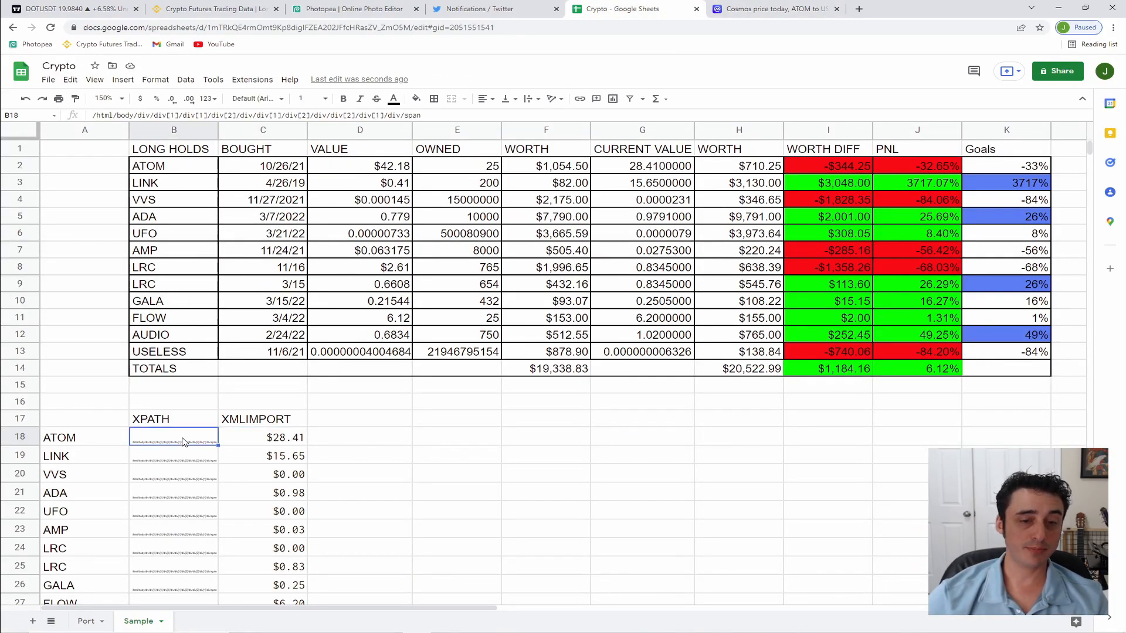
{"action": "left_click", "coordinate": [233, 442]}
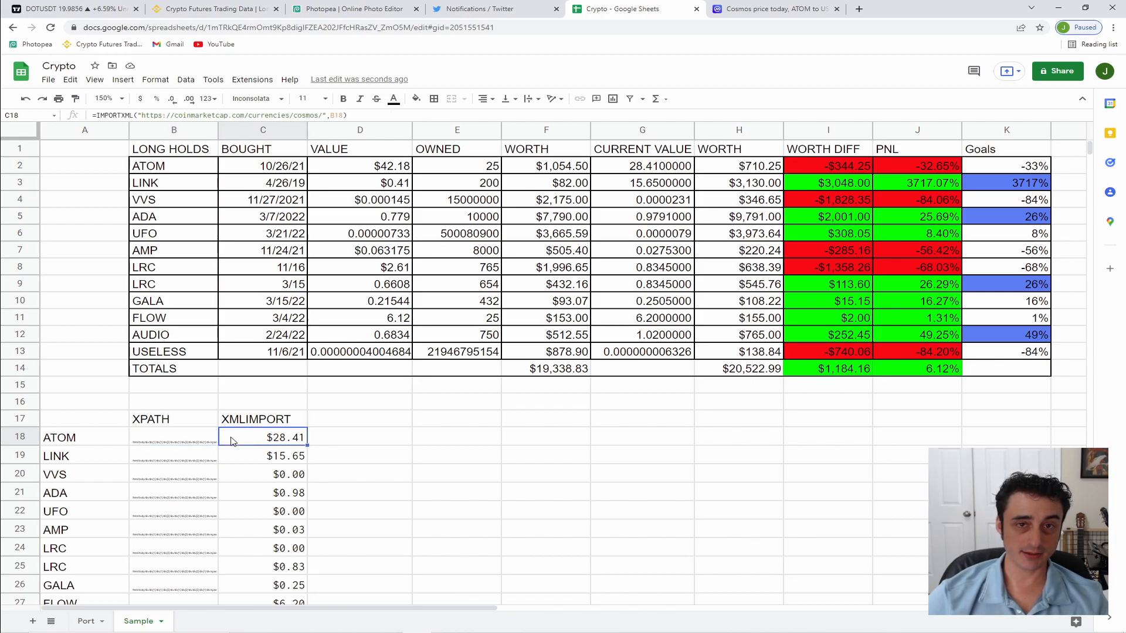
- Highlight the page URL in LINK's C19 formula, and search CoinMarketCap for chainlink to compare it with the coin page's address
{"action": "left_click", "coordinate": [246, 459]}
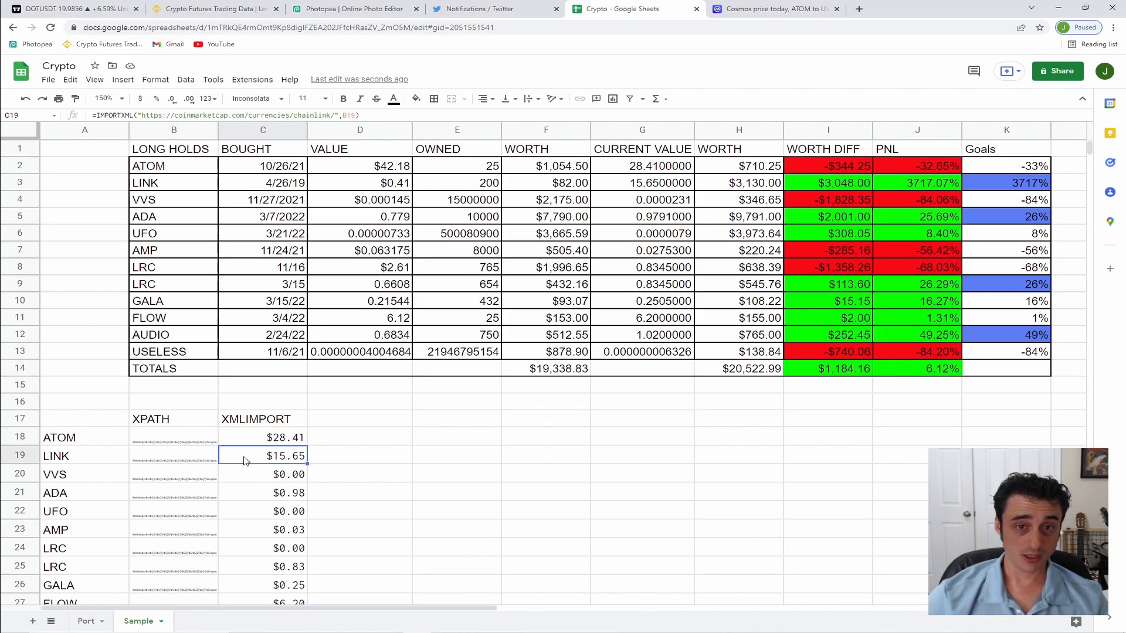
{"action": "mouse_move", "coordinate": [336, 114]}
{"action": "left_mouse_down"}
{"action": "mouse_move", "coordinate": [141, 115]}
{"action": "mouse_move", "coordinate": [339, 117]}
{"action": "left_mouse_up"}
{"action": "left_click", "coordinate": [143, 115]}
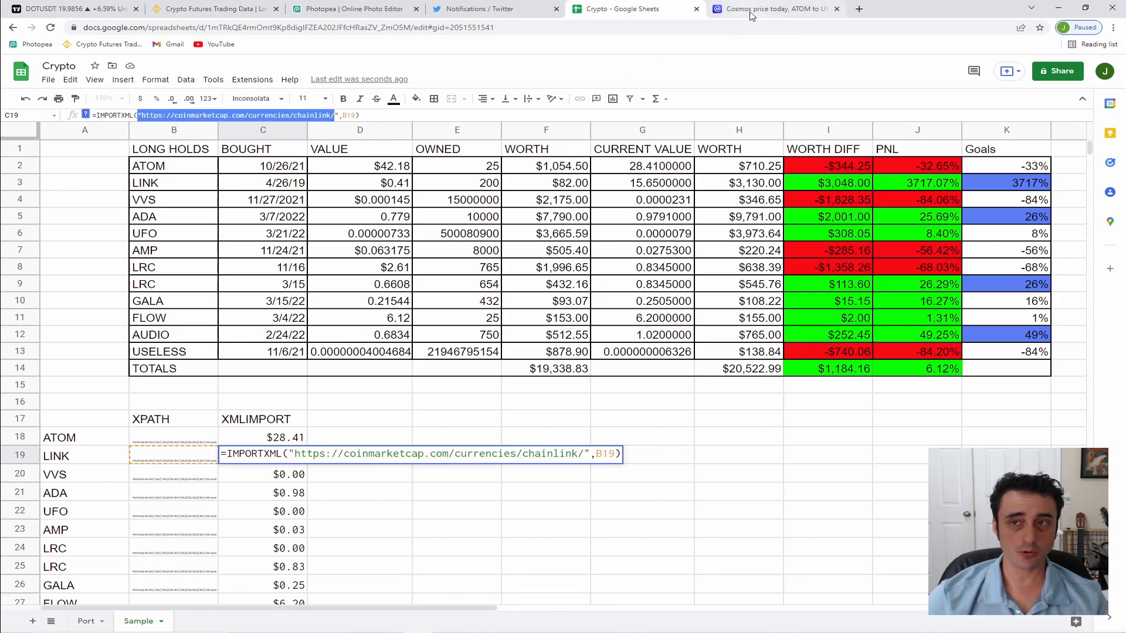
{"action": "left_click", "coordinate": [740, 13]}
{"action": "left_click", "coordinate": [913, 91]}
{"action": "type", "text": "chainlink"}
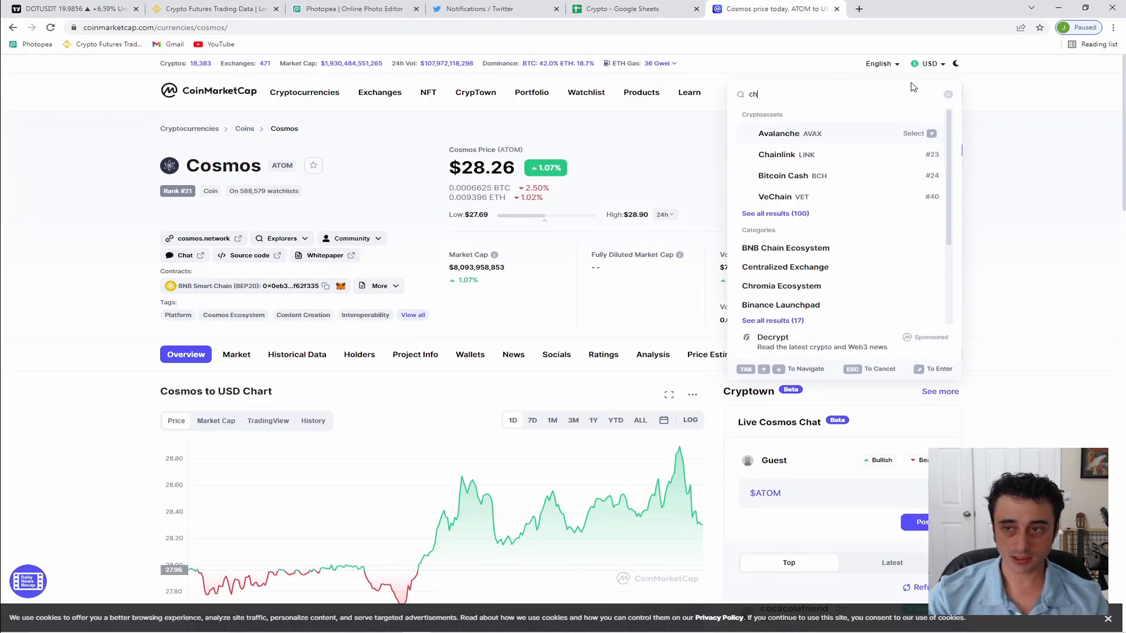
{"action": "key", "text": "Return"}
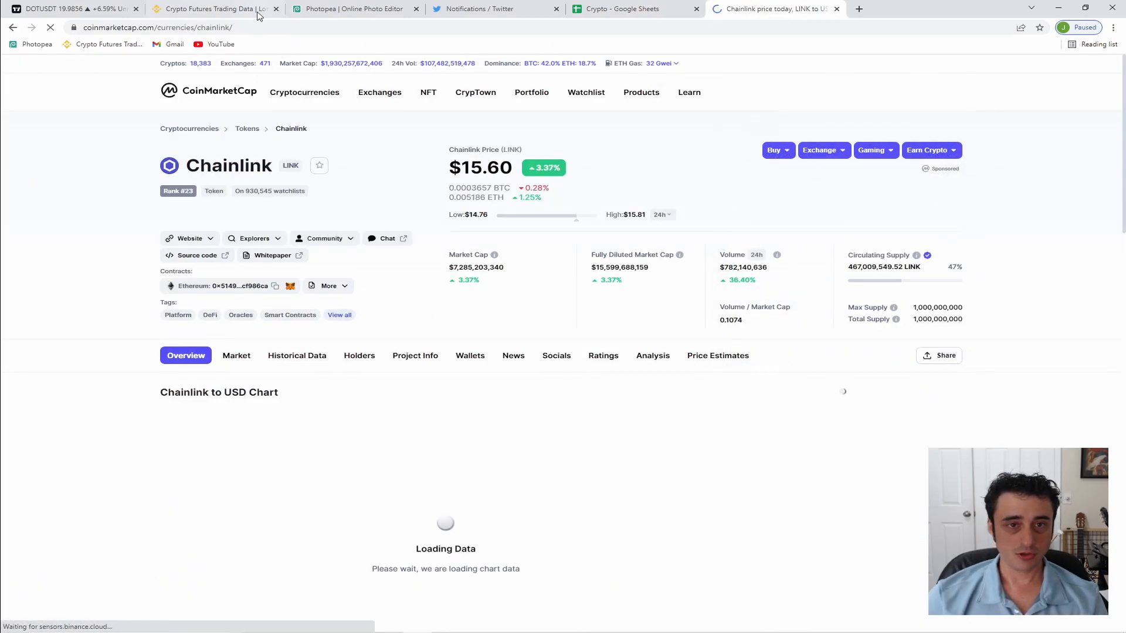
{"action": "left_click", "coordinate": [246, 28]}
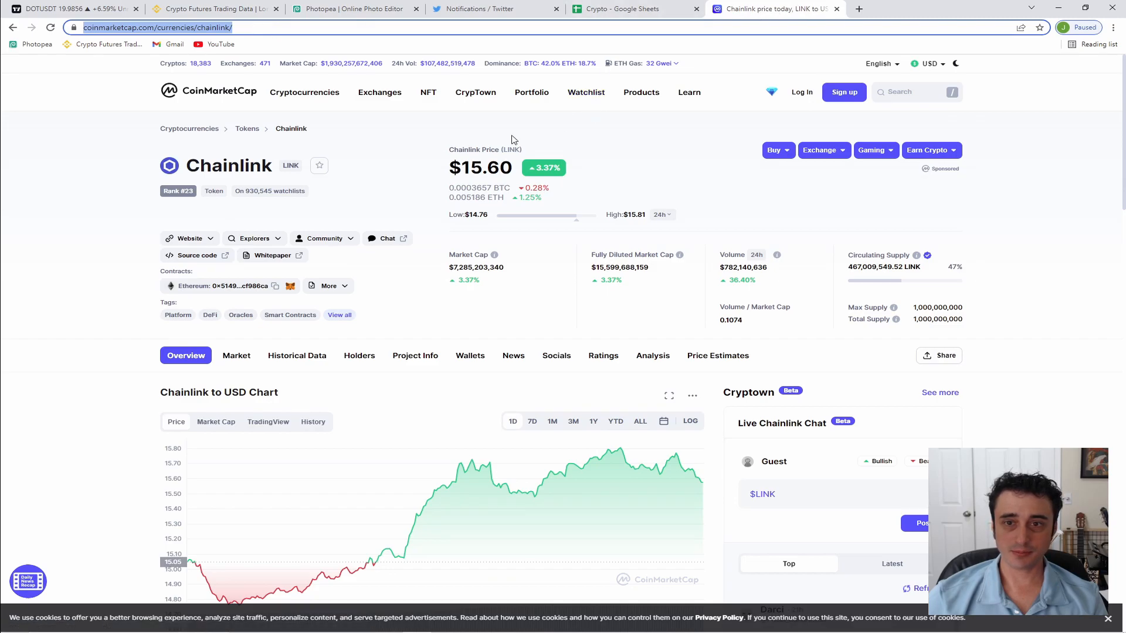
- Return to the Crypto spreadsheet, leave C19's formula unedited, and view VVS's IMPORTXML formula in C20
{"action": "left_click", "coordinate": [616, 13]}
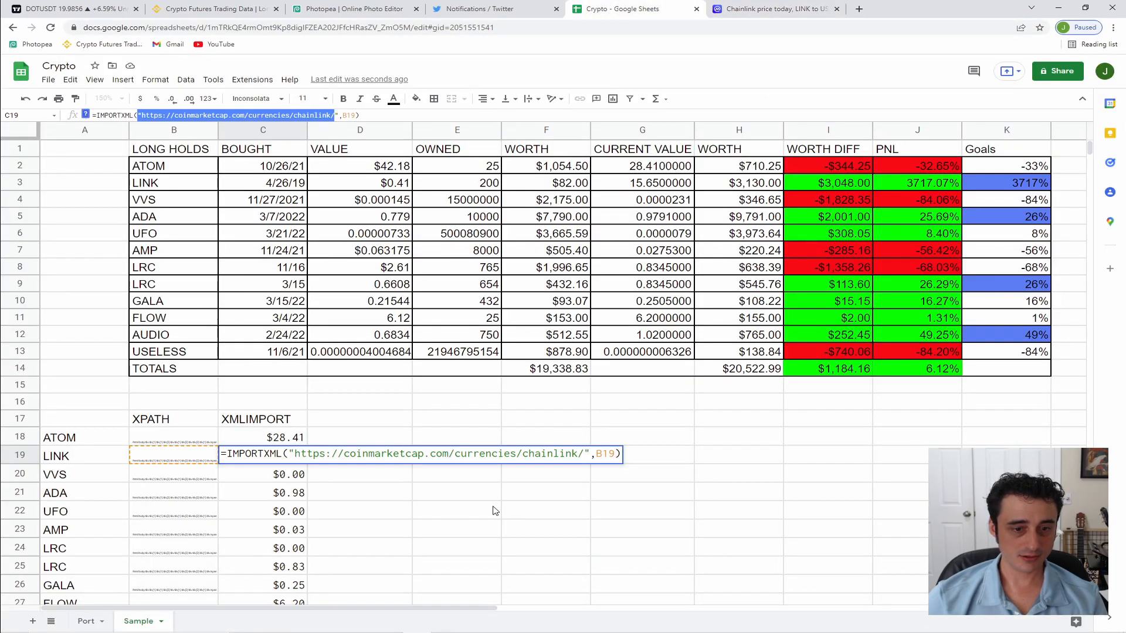
{"action": "key", "text": "Escape"}
{"action": "left_click", "coordinate": [318, 476]}
{"action": "left_click", "coordinate": [293, 462]}
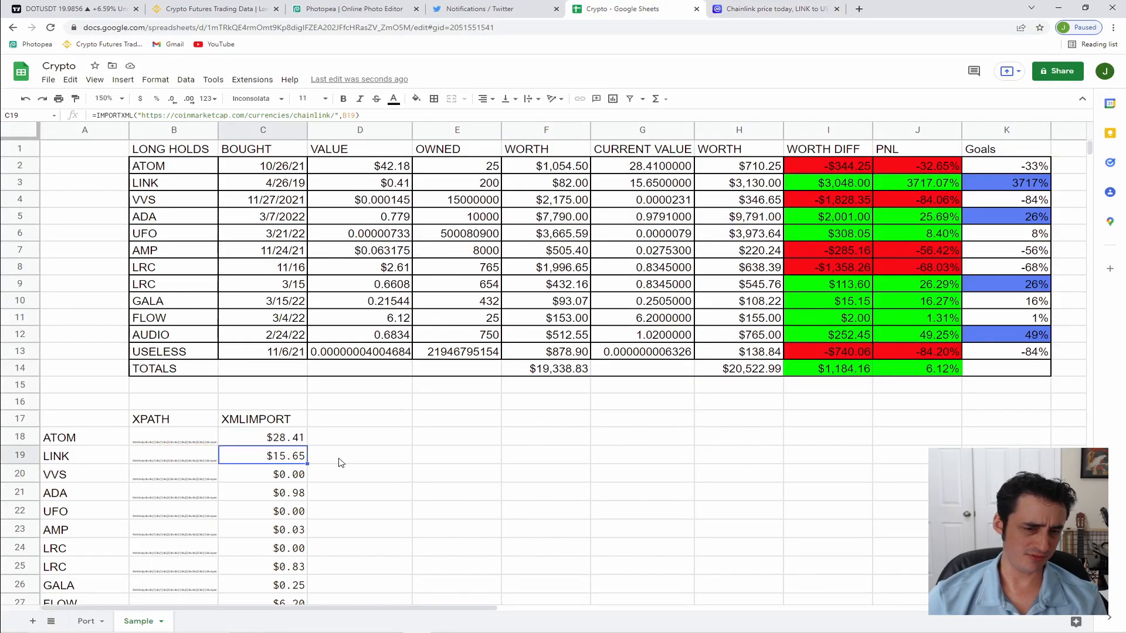
{"action": "left_click", "coordinate": [349, 464]}
{"action": "left_click", "coordinate": [291, 482]}
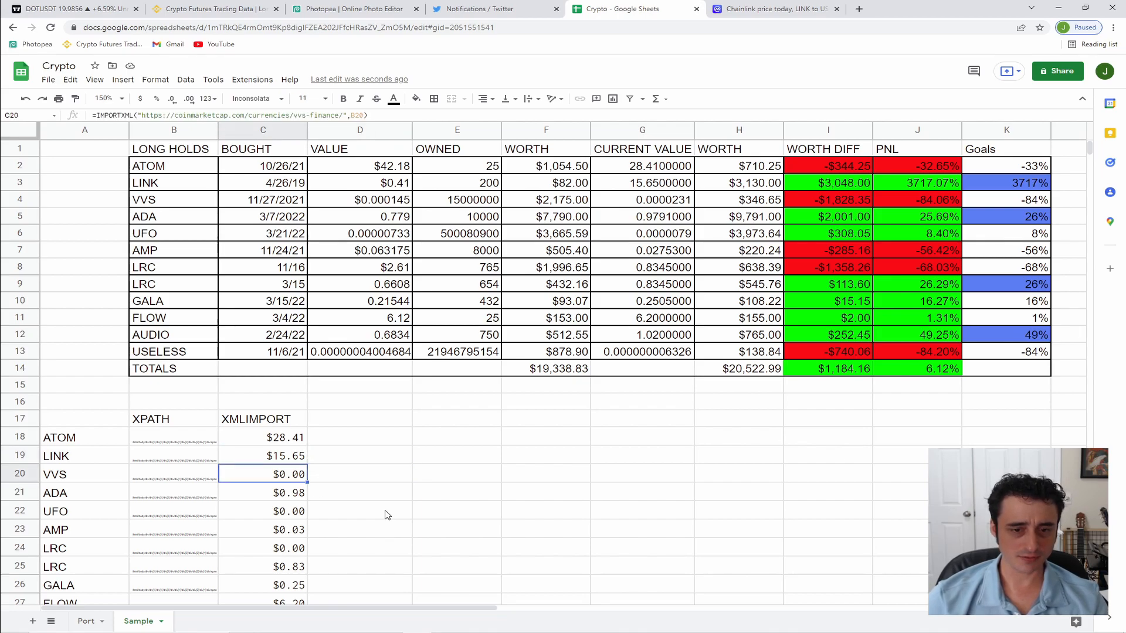
- Fill ATOM's XPath from B18 down the XPATH column to ETH's row, B32
{"action": "left_click", "coordinate": [212, 445]}
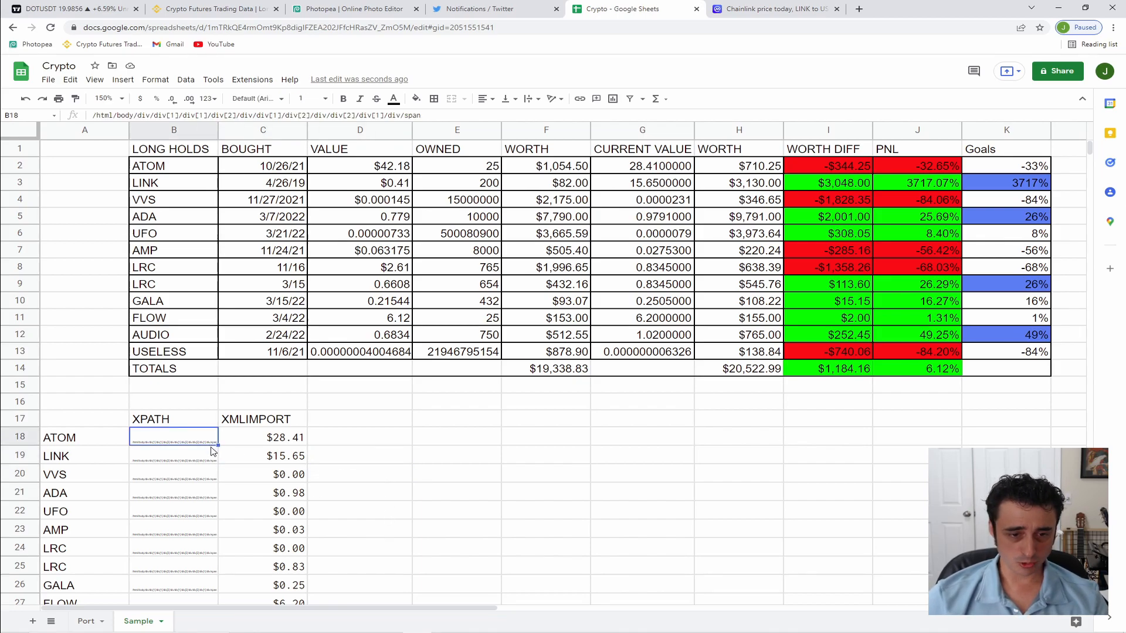
{"action": "scroll", "coordinate": [211, 450], "scroll_direction": "down", "scroll_amount": 4}
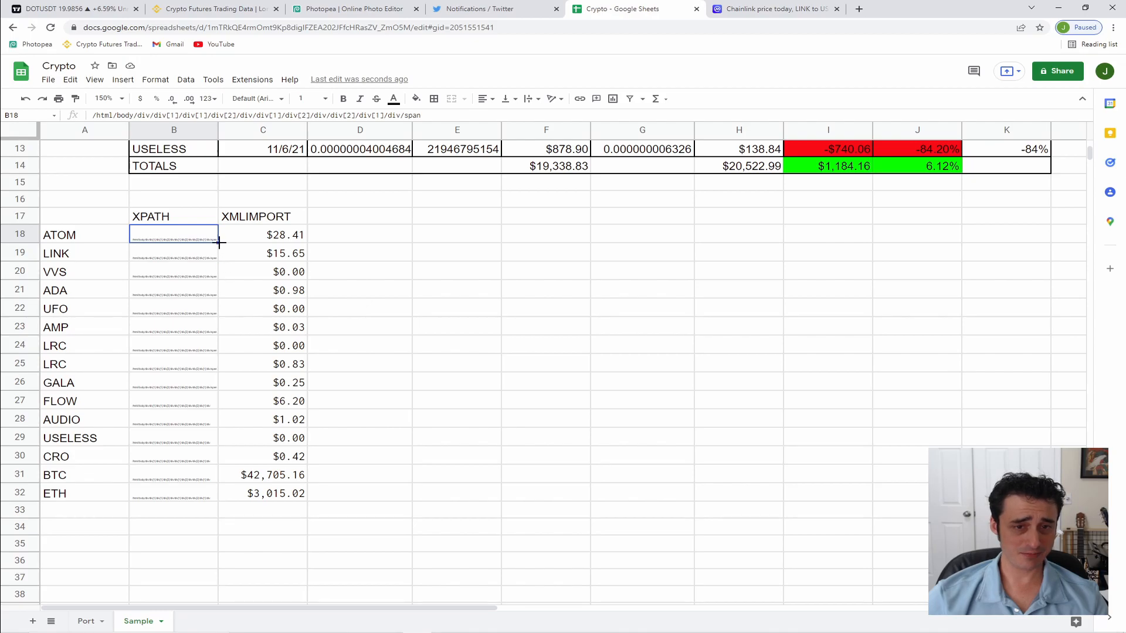
{"action": "left_click_drag", "start_coordinate": [217, 241], "coordinate": [202, 496]}
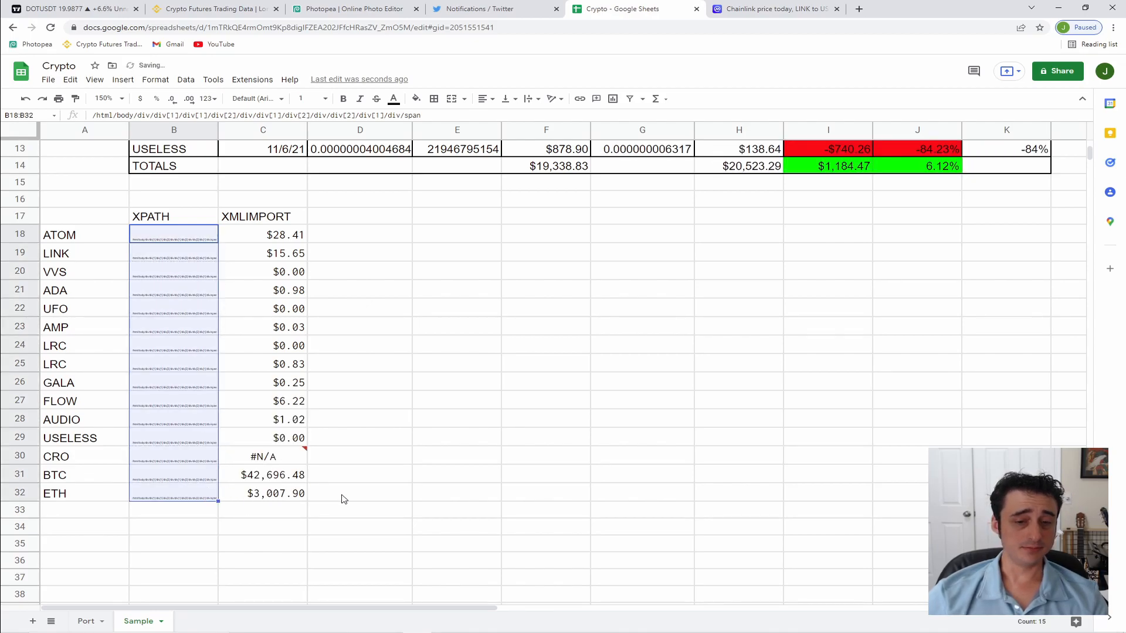
- Check CRO's XPath in B30, the refreshed portfolio table and VVS's IMPORTXML formula in C20
{"action": "left_click", "coordinate": [385, 444]}
{"action": "left_click", "coordinate": [156, 456]}
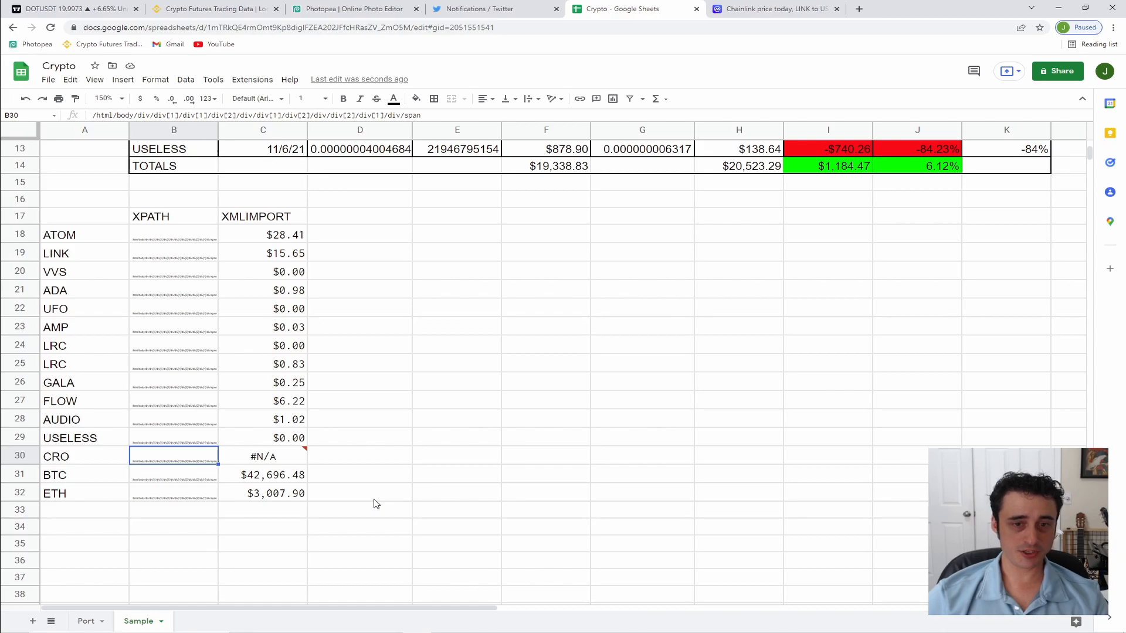
{"action": "left_click", "coordinate": [472, 407]}
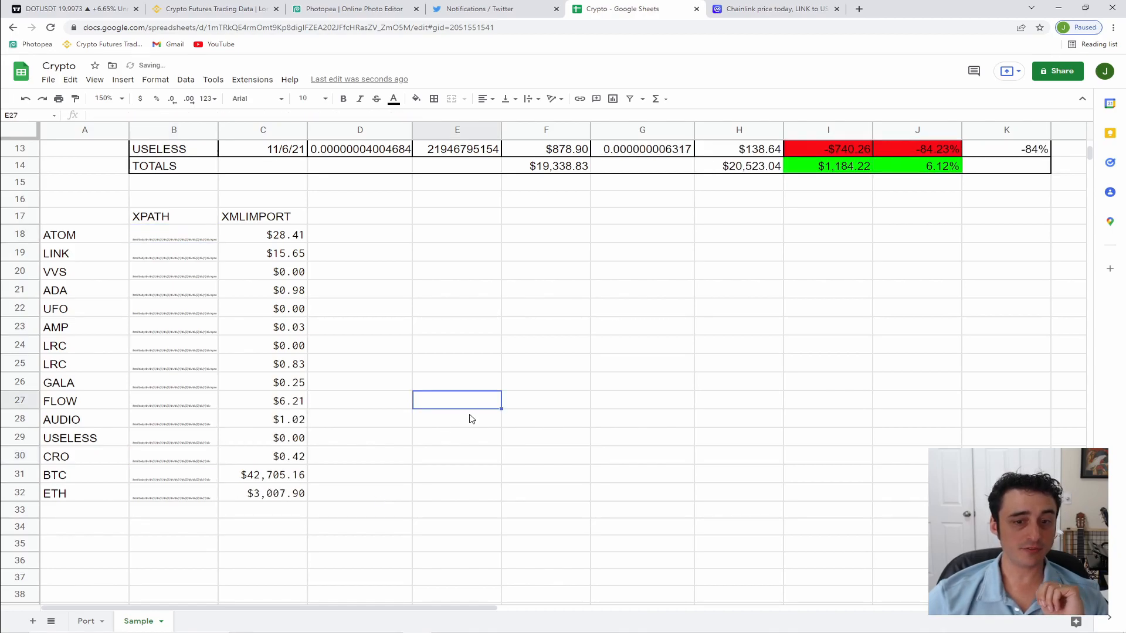
{"action": "scroll", "coordinate": [417, 421], "scroll_direction": "up", "scroll_amount": 4}
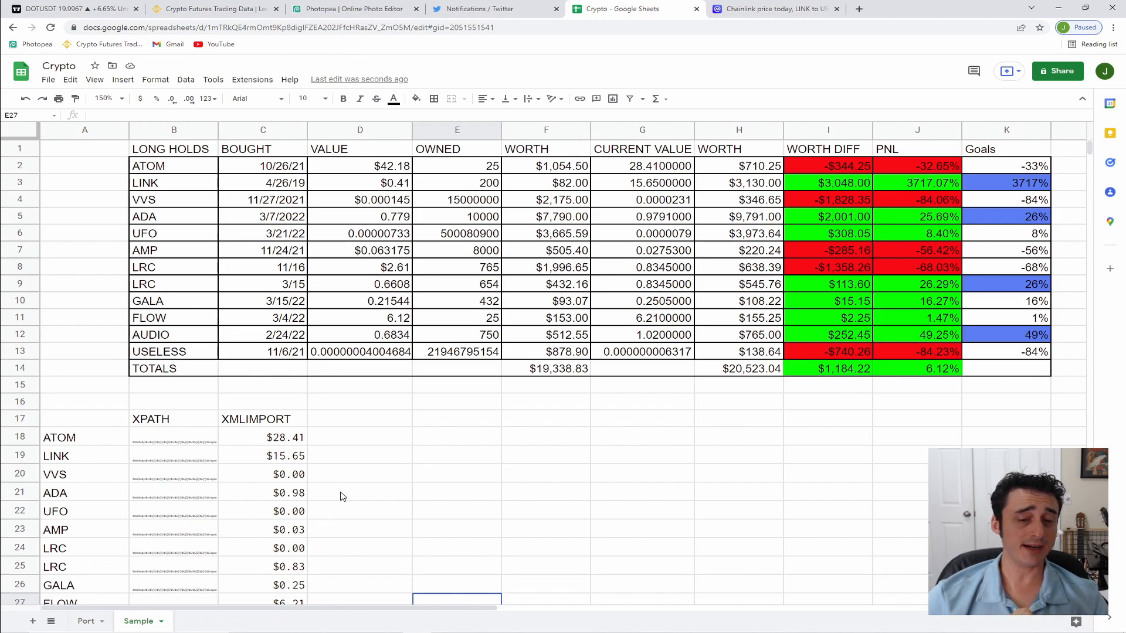
{"action": "left_click", "coordinate": [299, 478]}
{"action": "scroll", "coordinate": [303, 484], "scroll_direction": "down", "scroll_amount": 3}
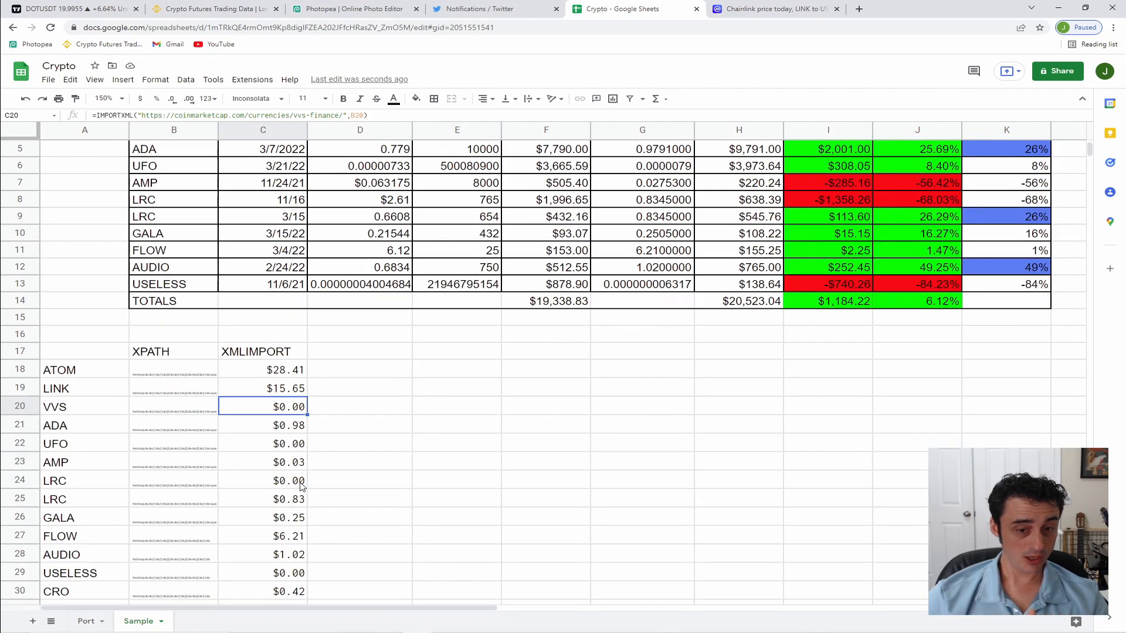
- Remove the duplicate LRC row 24 from the import list, and check the IMPORTXML formulas of UFO and USELESS
{"action": "left_click", "coordinate": [287, 400]}
{"action": "left_click", "coordinate": [287, 412]}
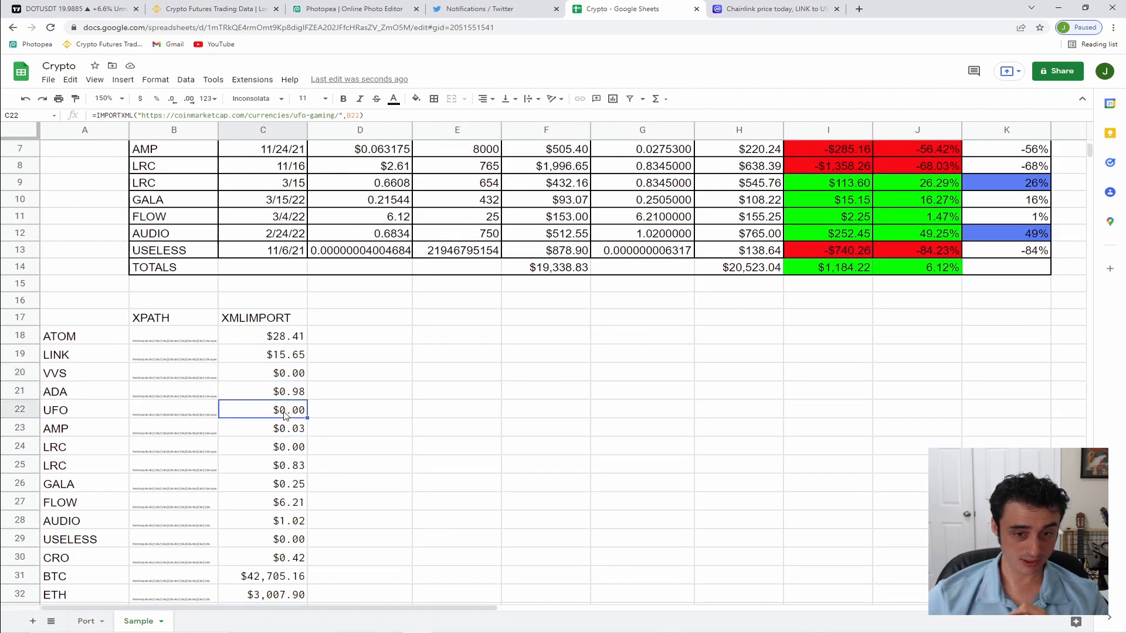
{"action": "left_click", "coordinate": [285, 449]}
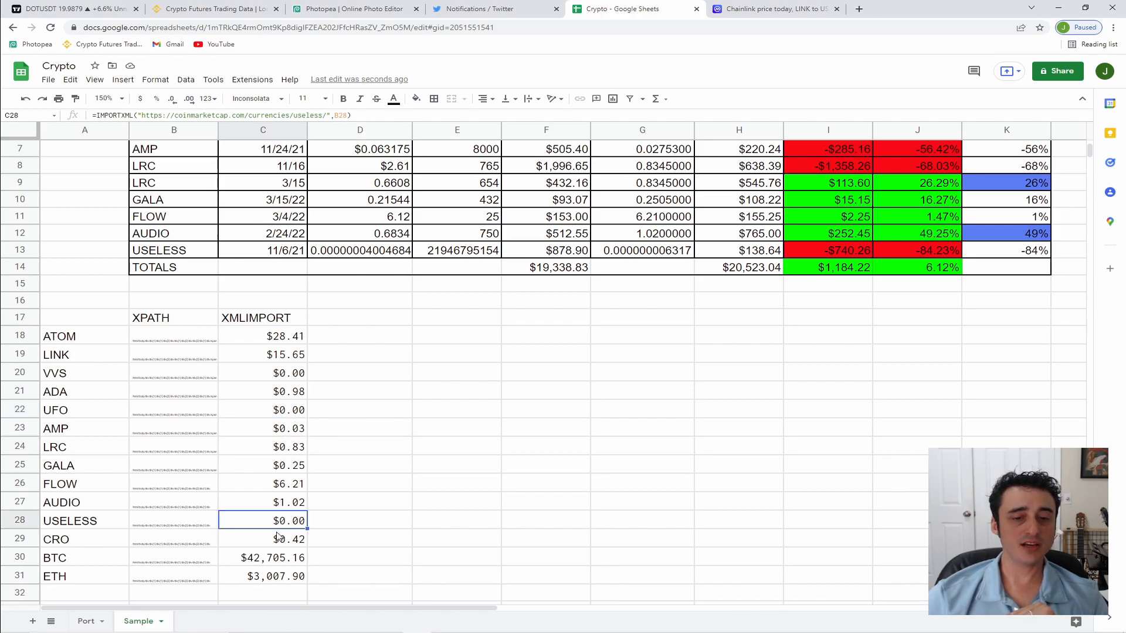
{"action": "scroll", "coordinate": [258, 536], "scroll_direction": "up", "scroll_amount": 3}
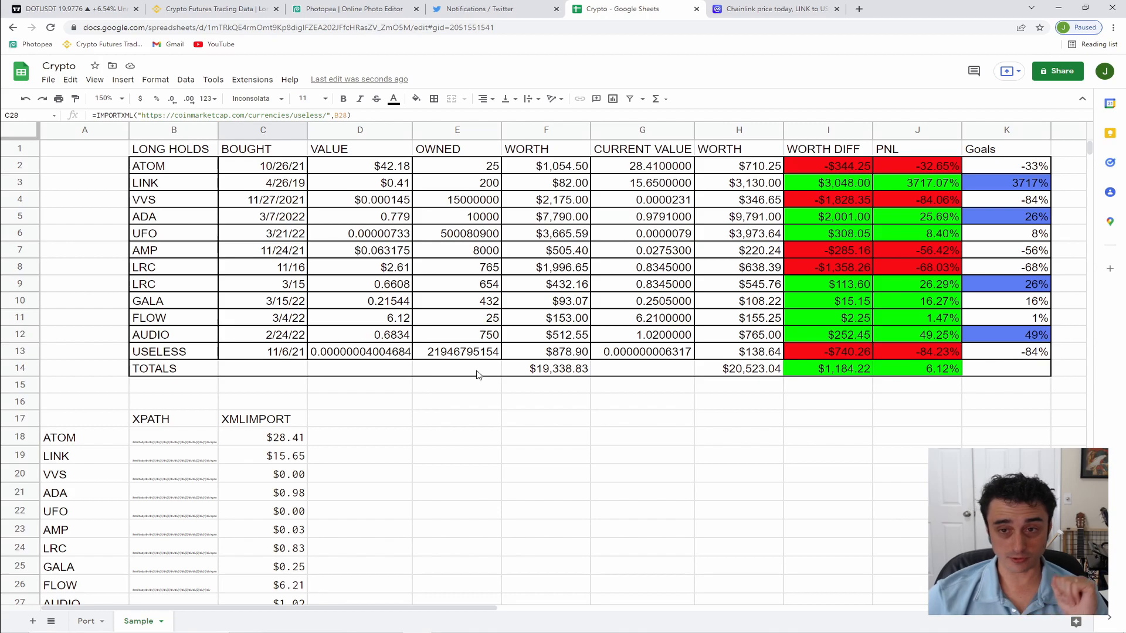
- Format UFO's current value in G6 as Currency
{"action": "left_click", "coordinate": [625, 236]}
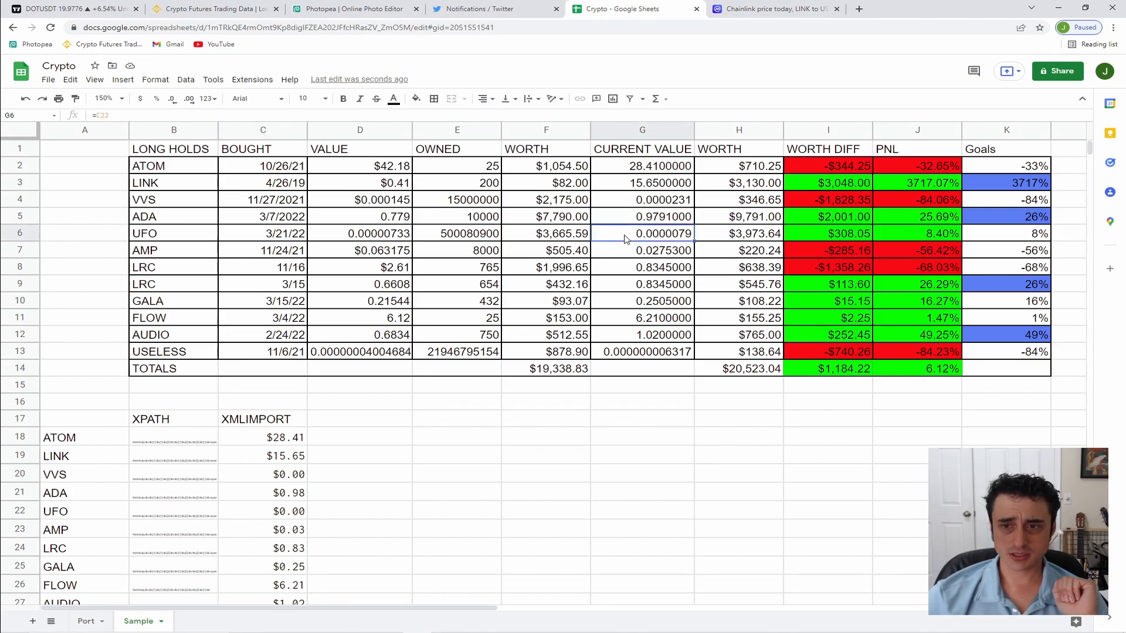
{"action": "left_click", "coordinate": [156, 79]}
{"action": "mouse_move", "coordinate": [176, 125]}
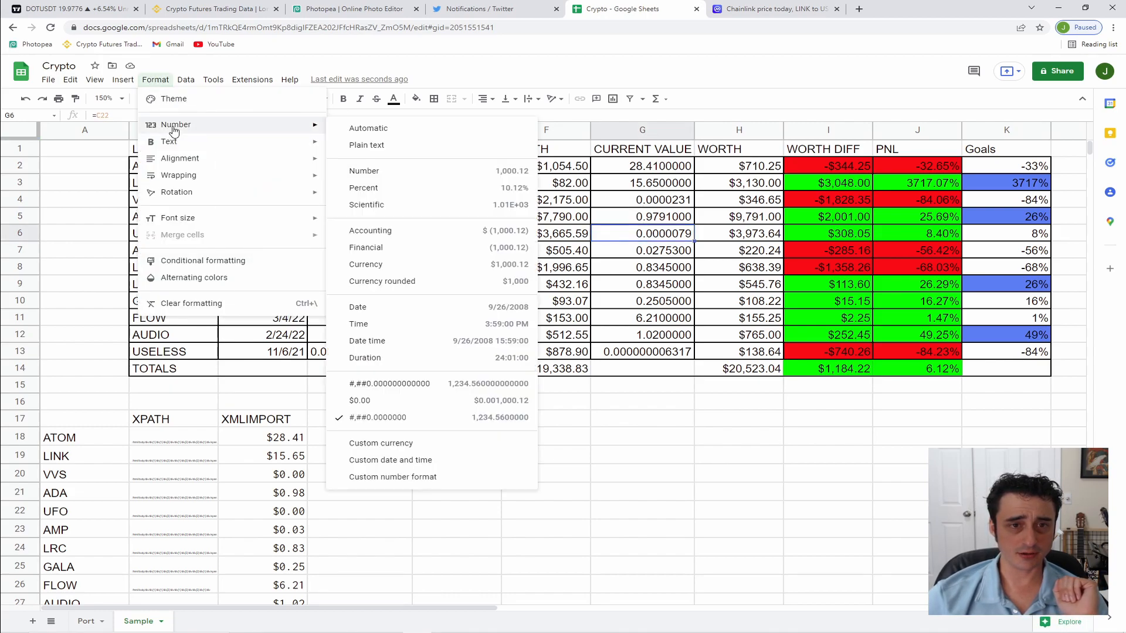
{"action": "left_click", "coordinate": [375, 271]}
{"action": "left_click", "coordinate": [743, 441]}
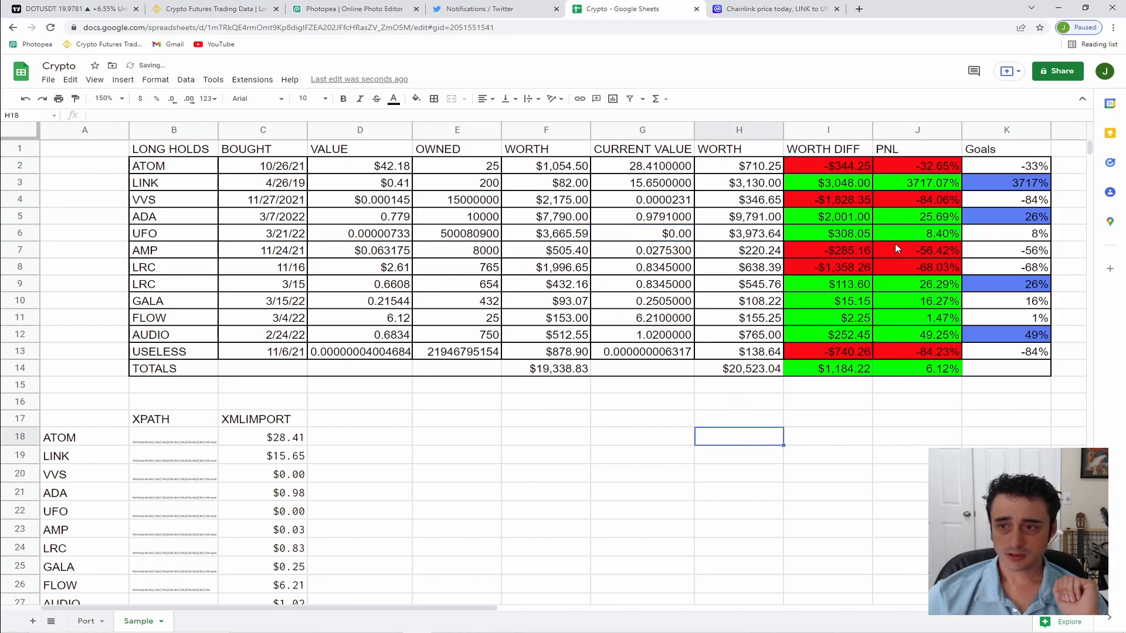
- Check the WORTH DIFF, PNL, WORTH and CURRENT VALUE formulas across UFO's row 6
{"action": "left_click", "coordinate": [855, 232]}
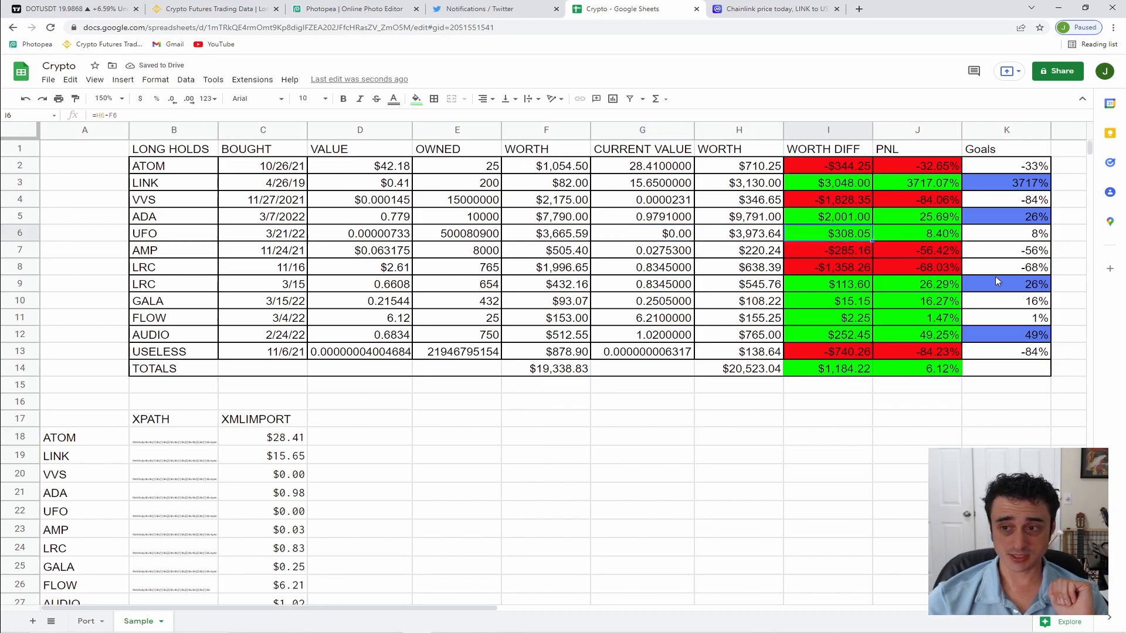
{"action": "key", "text": "Right"}
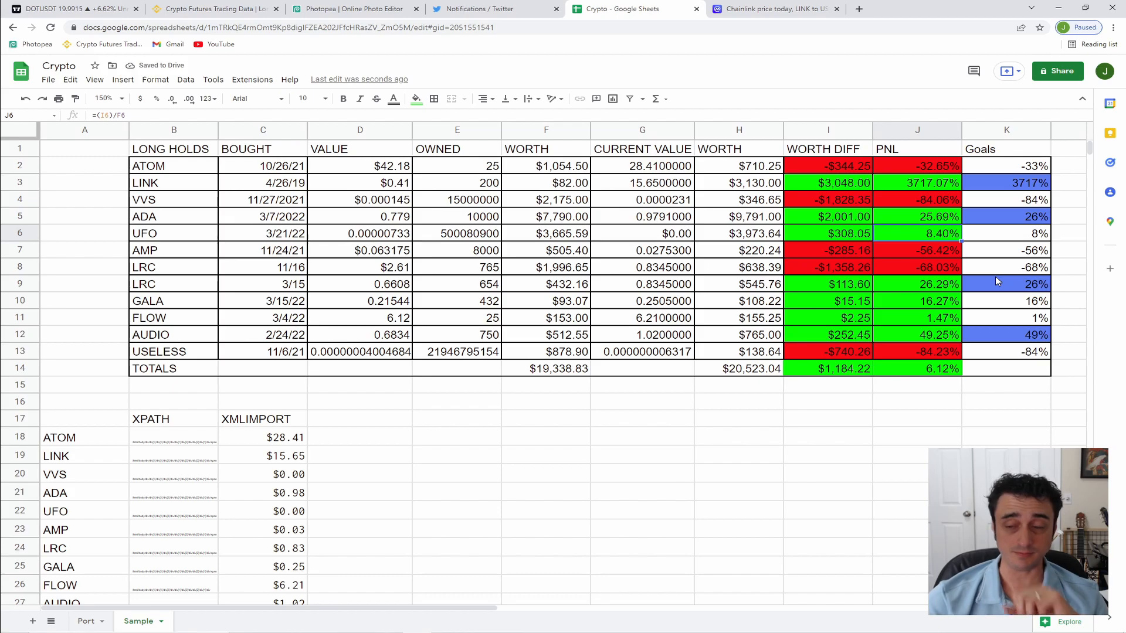
{"action": "key", "text": "Left"}
{"action": "key", "text": "Left"}
{"action": "key", "text": "Left"}
{"action": "key", "text": "Right"}
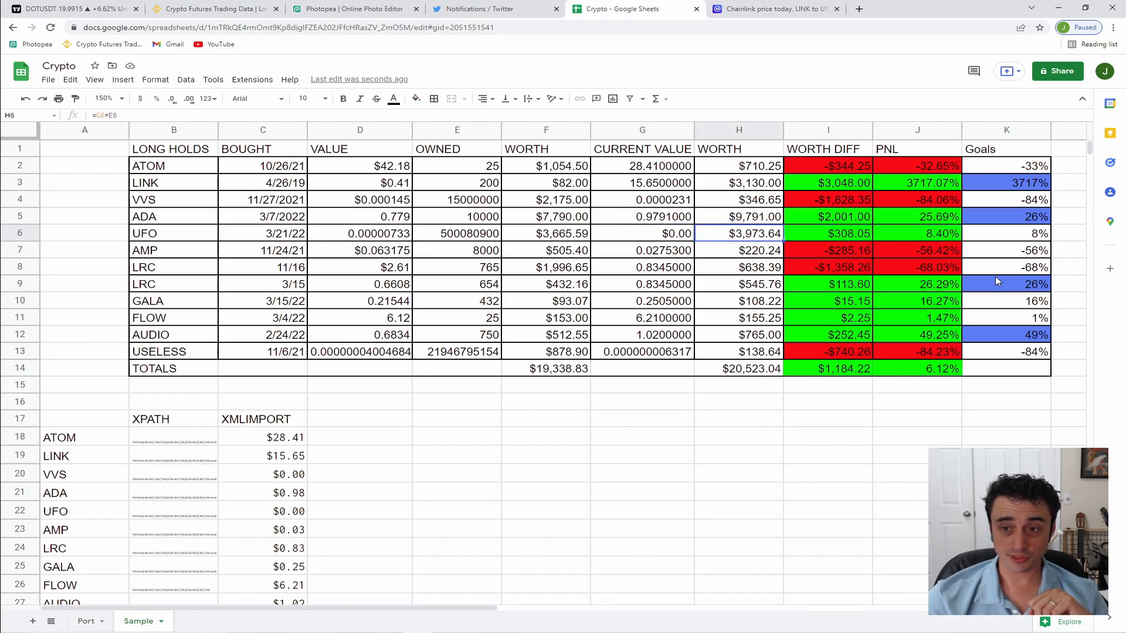
{"action": "key", "text": "Left"}
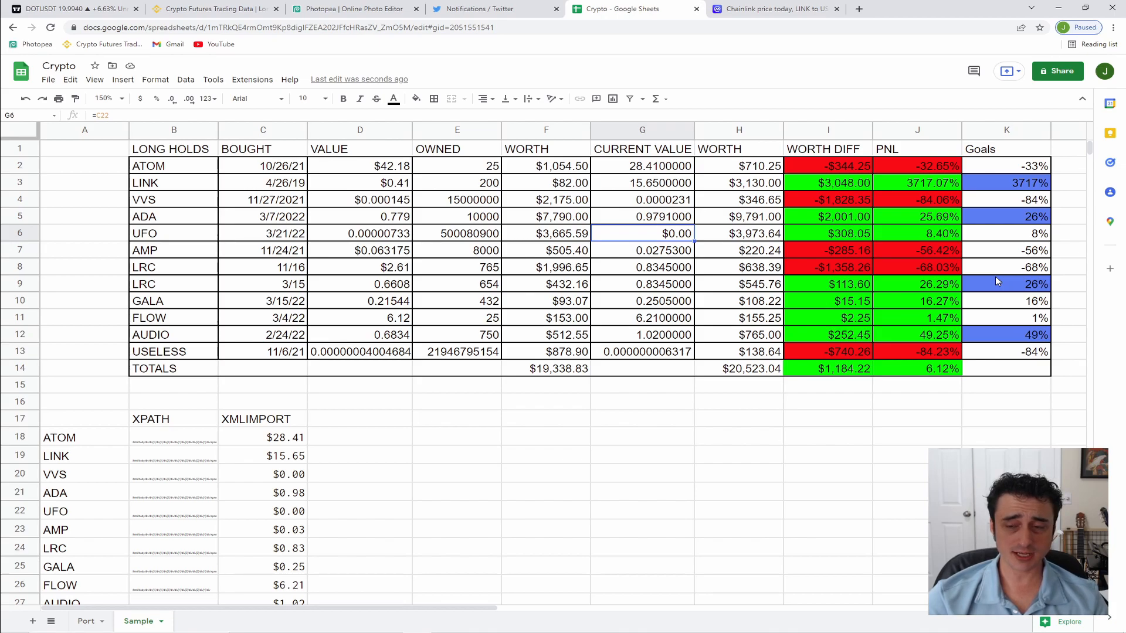
- Undo the Currency format on UFO's current value in G6, and restore the $0.00 display for comparison
{"action": "key", "text": "ctrl+z"}
{"action": "key", "text": "Right"}
{"action": "key", "text": "Left"}
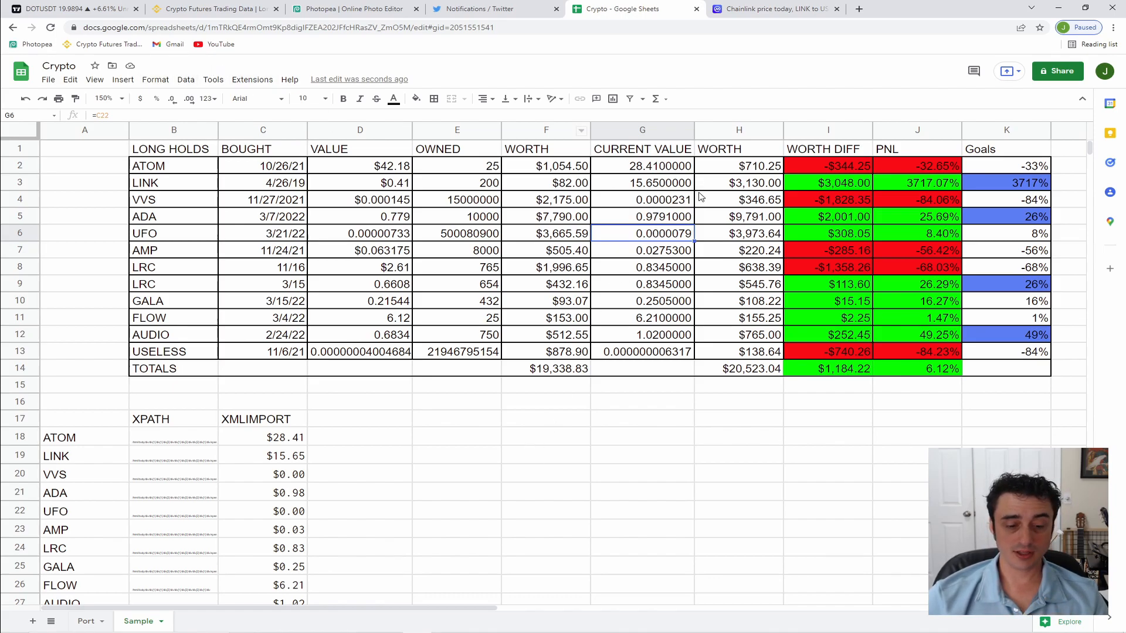
{"action": "key", "text": "ctrl+z"}
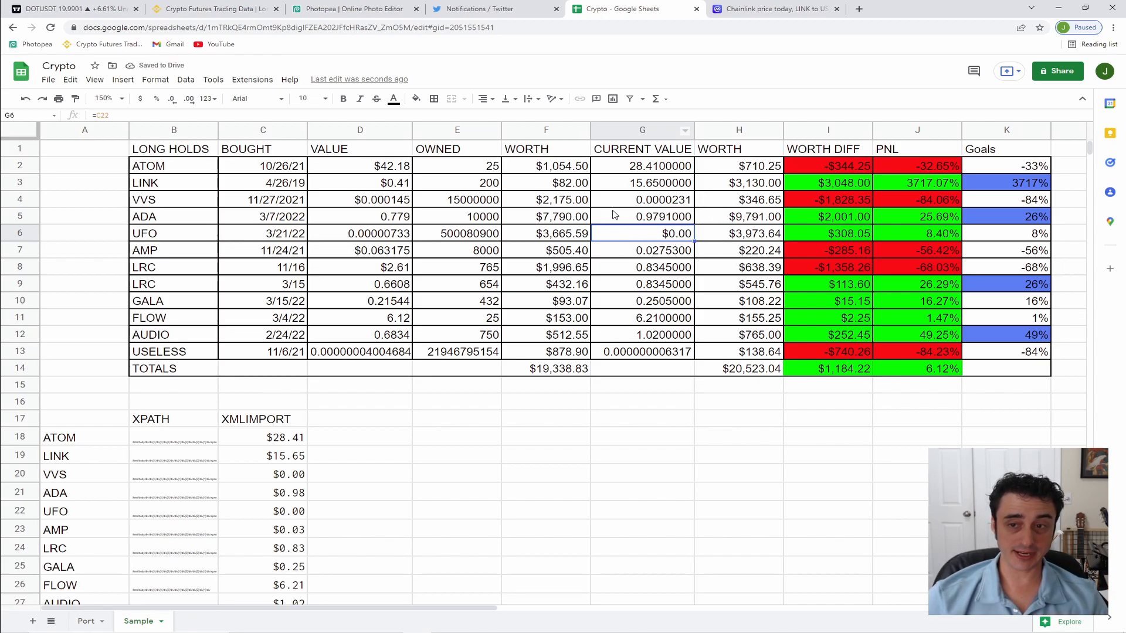
{"action": "left_click", "coordinate": [155, 81]}
{"action": "mouse_move", "coordinate": [176, 124]}
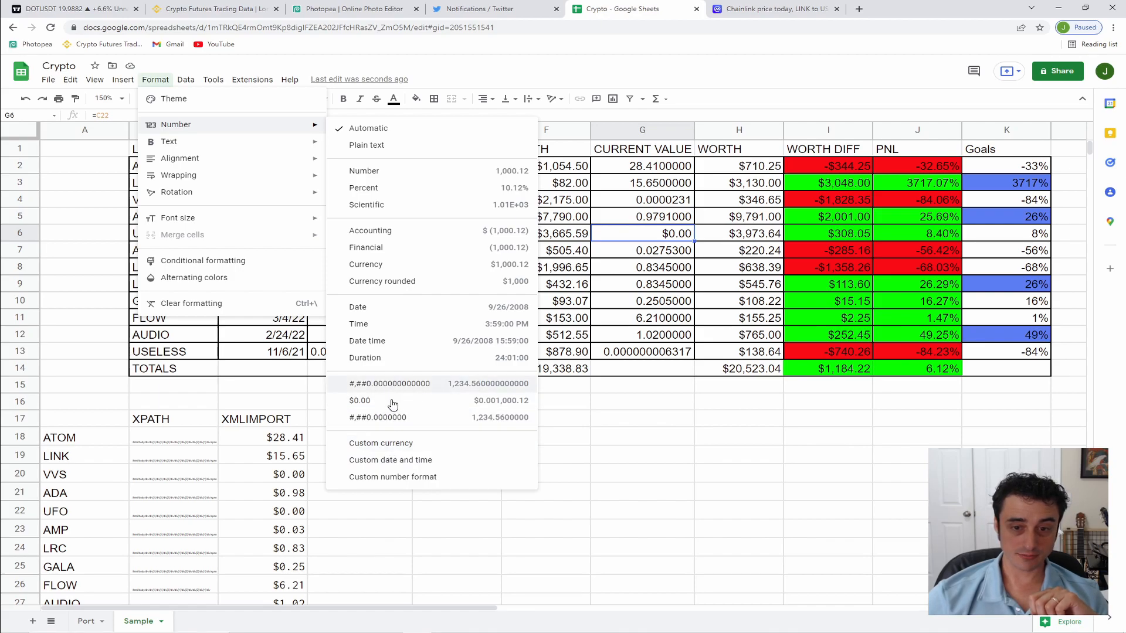
{"action": "left_click", "coordinate": [389, 477]}
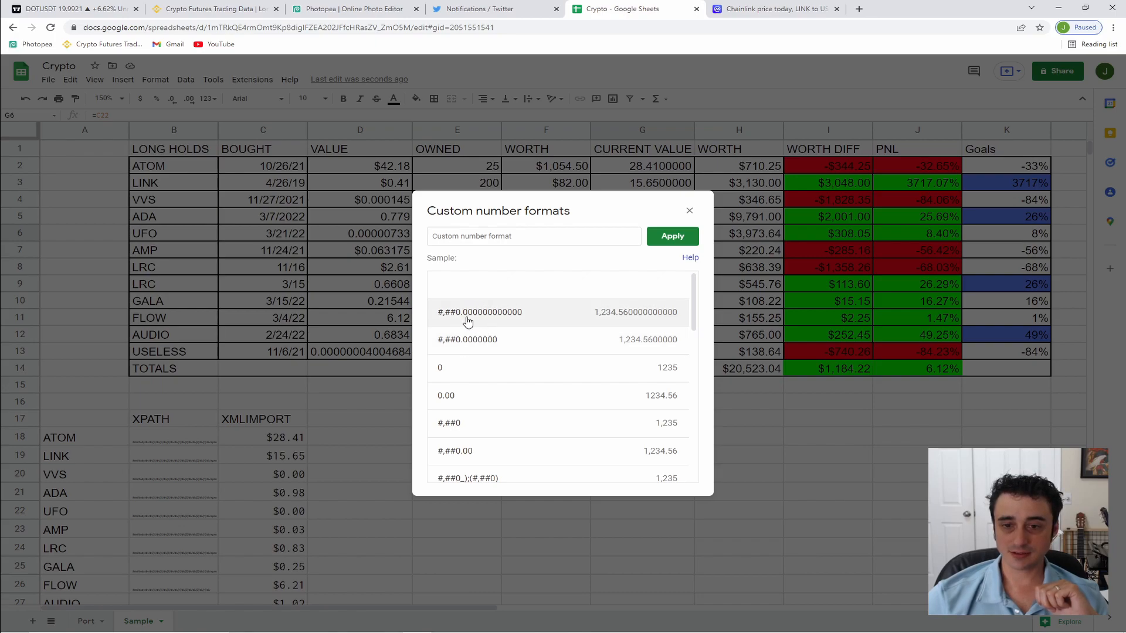
{"action": "left_click", "coordinate": [470, 235]}
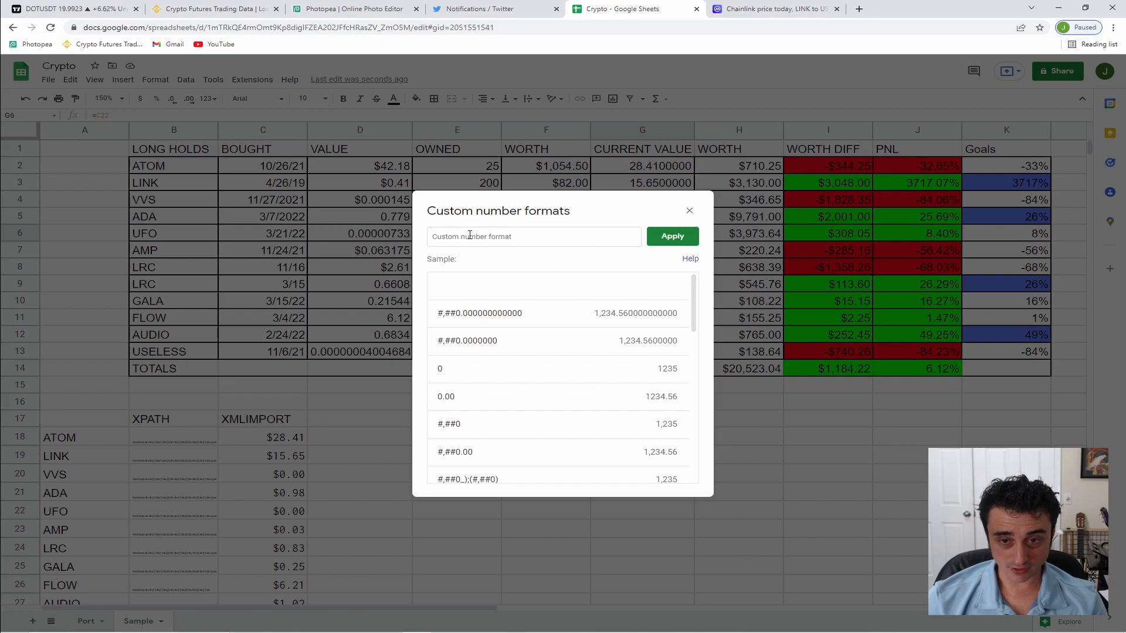
{"action": "type", "text": "#,##0.000"}
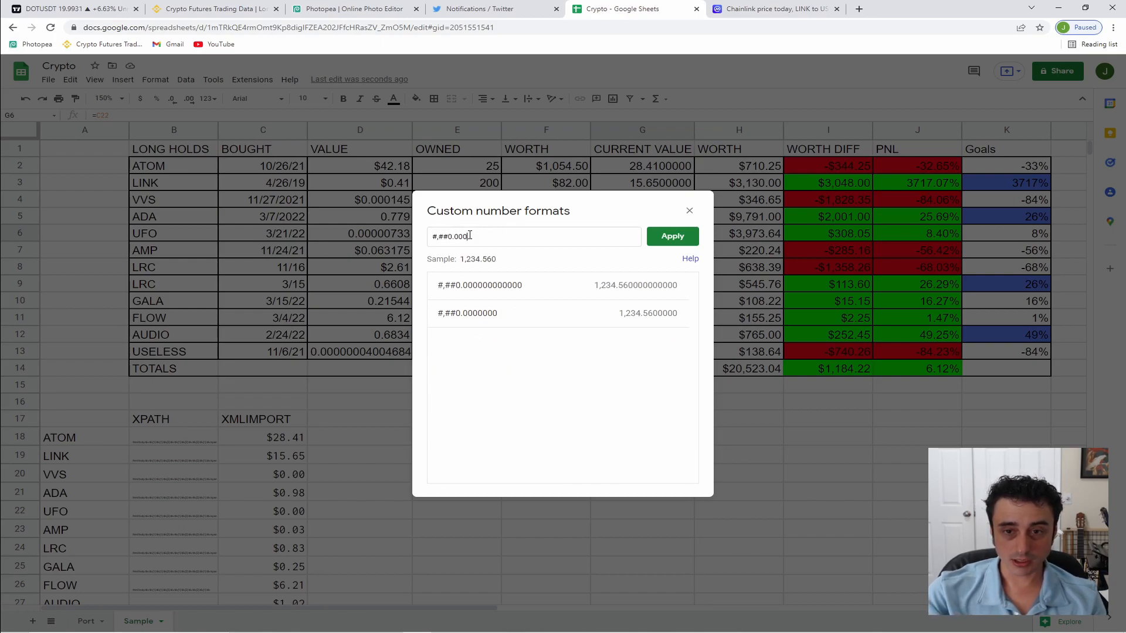
{"action": "type", "text": "000000000000"}
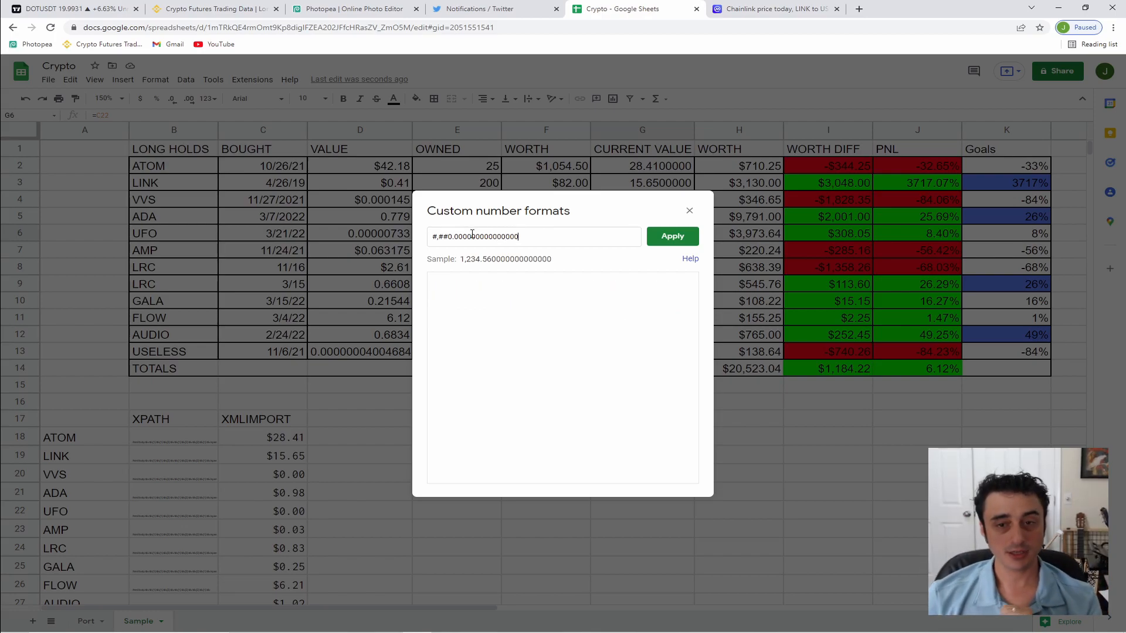
{"action": "left_click", "coordinate": [689, 212]}
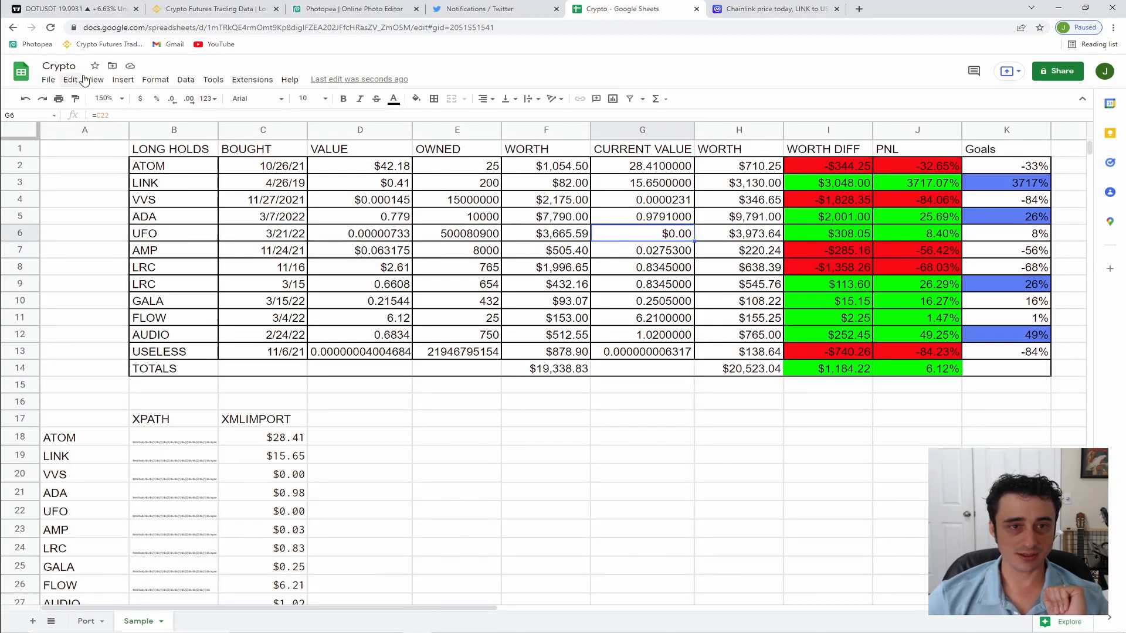
- Apply the saved custom number format #,##0.000000000000 to UFO's current value in G6
{"action": "left_click", "coordinate": [153, 80]}
{"action": "mouse_move", "coordinate": [210, 125]}
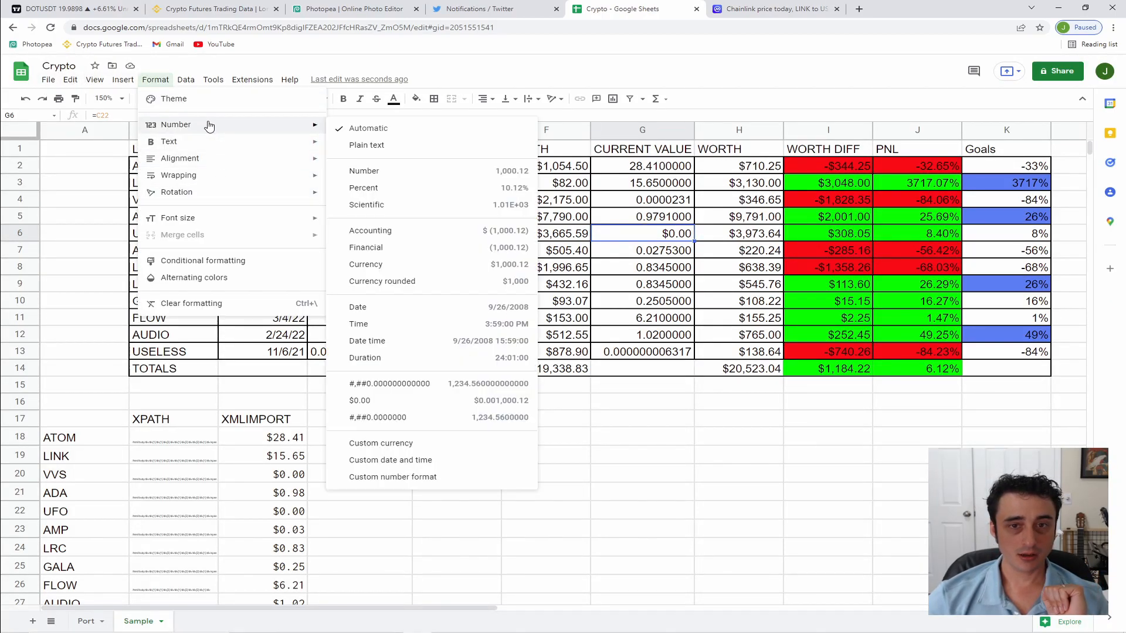
{"action": "left_click", "coordinate": [406, 387]}
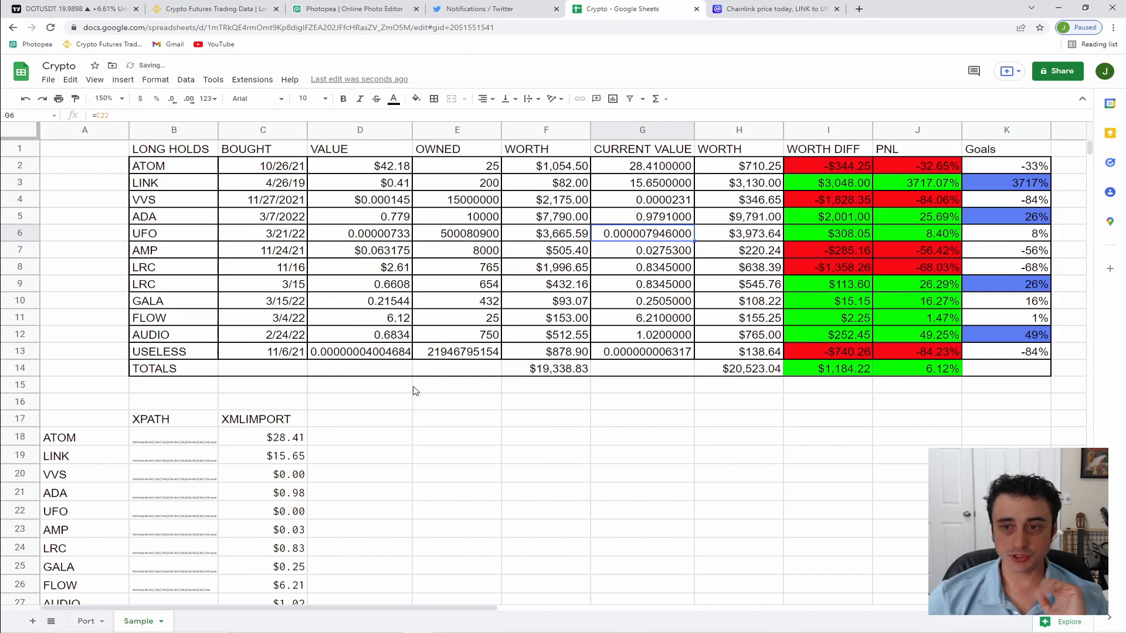
- Create a custom number format of #,##0.000000000000 with a leading dollar sign and apply it to empty cell G18
{"action": "left_click", "coordinate": [633, 444]}
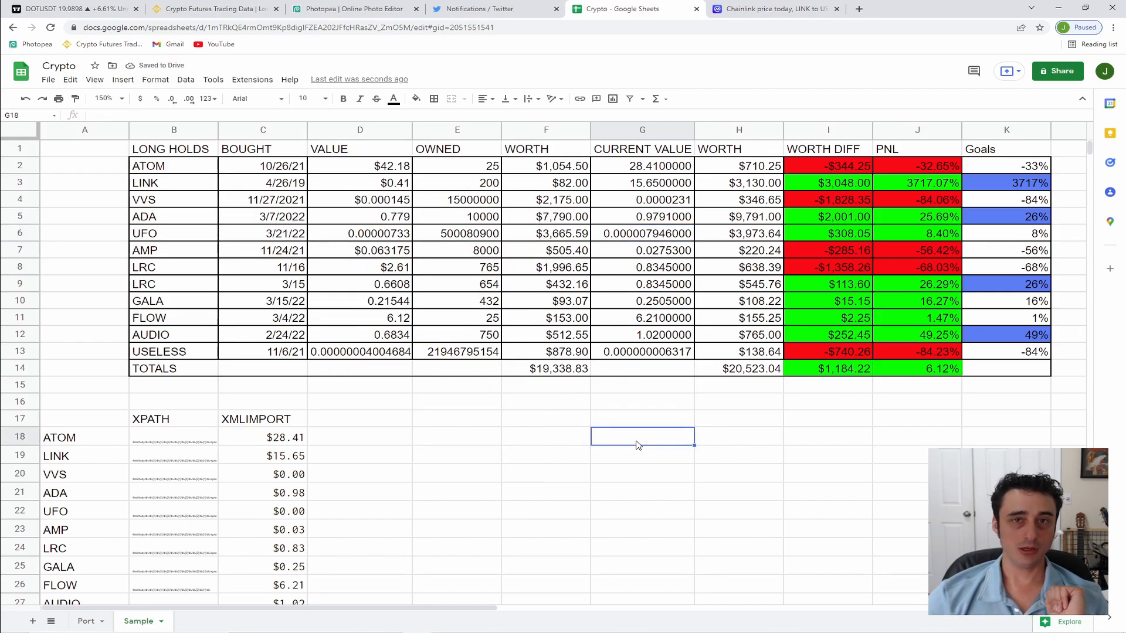
{"action": "left_click", "coordinate": [155, 80]}
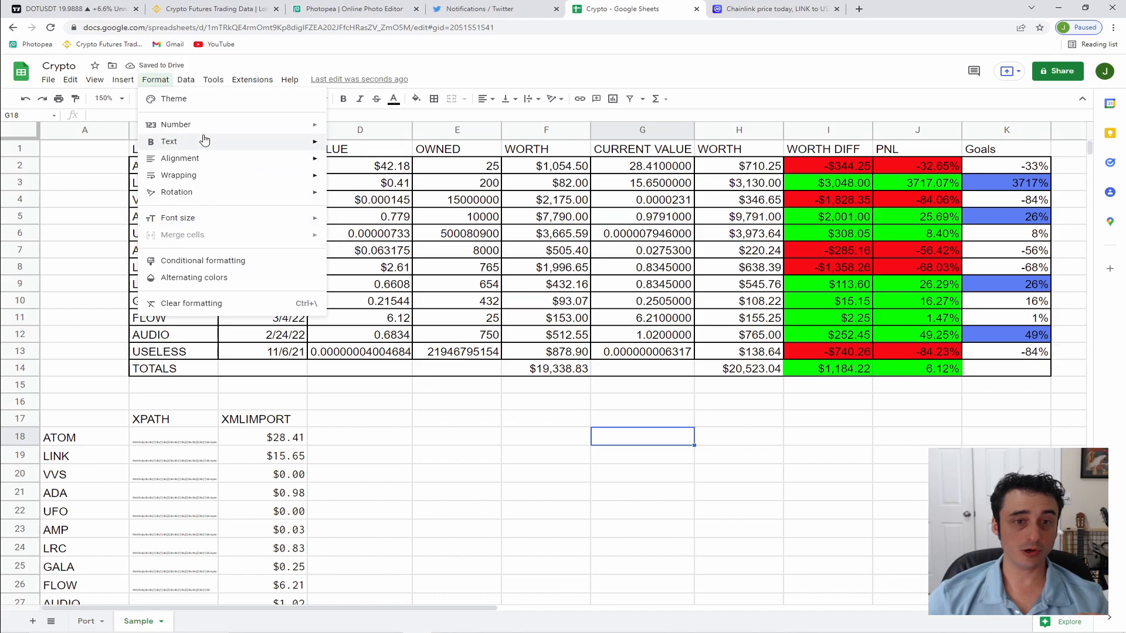
{"action": "mouse_move", "coordinate": [203, 126]}
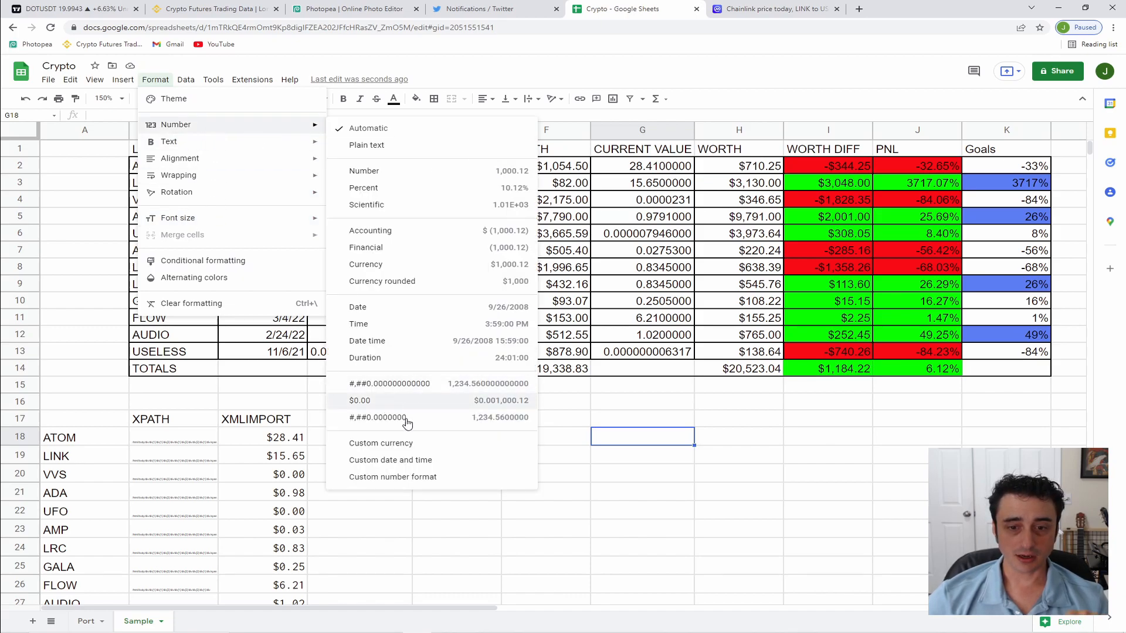
{"action": "left_click", "coordinate": [393, 476]}
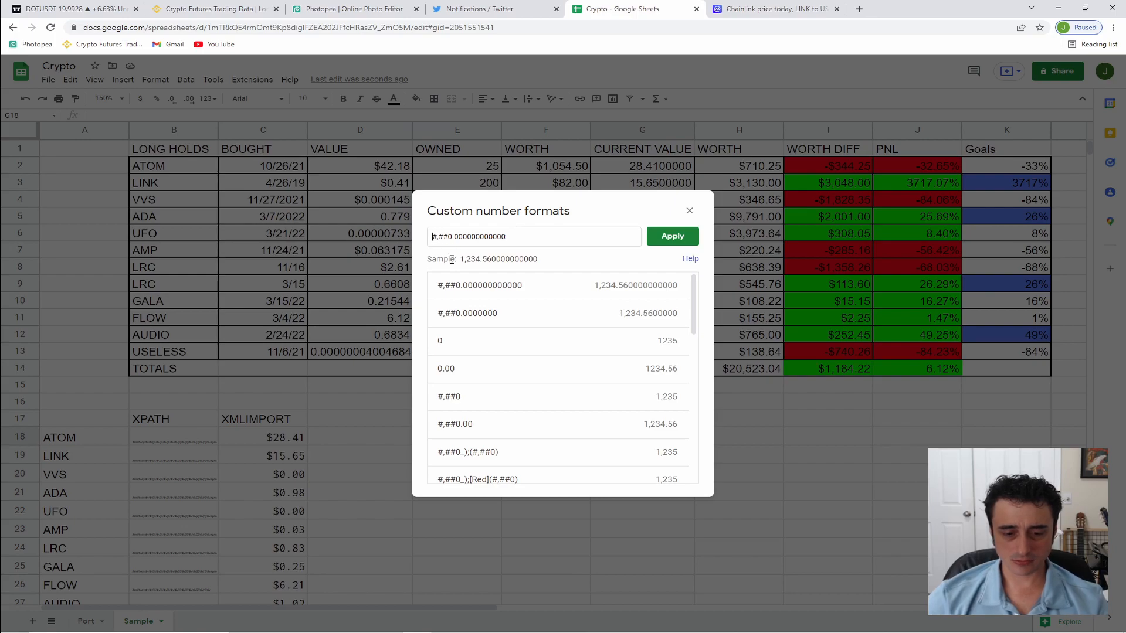
{"action": "left_click", "coordinate": [672, 237]}
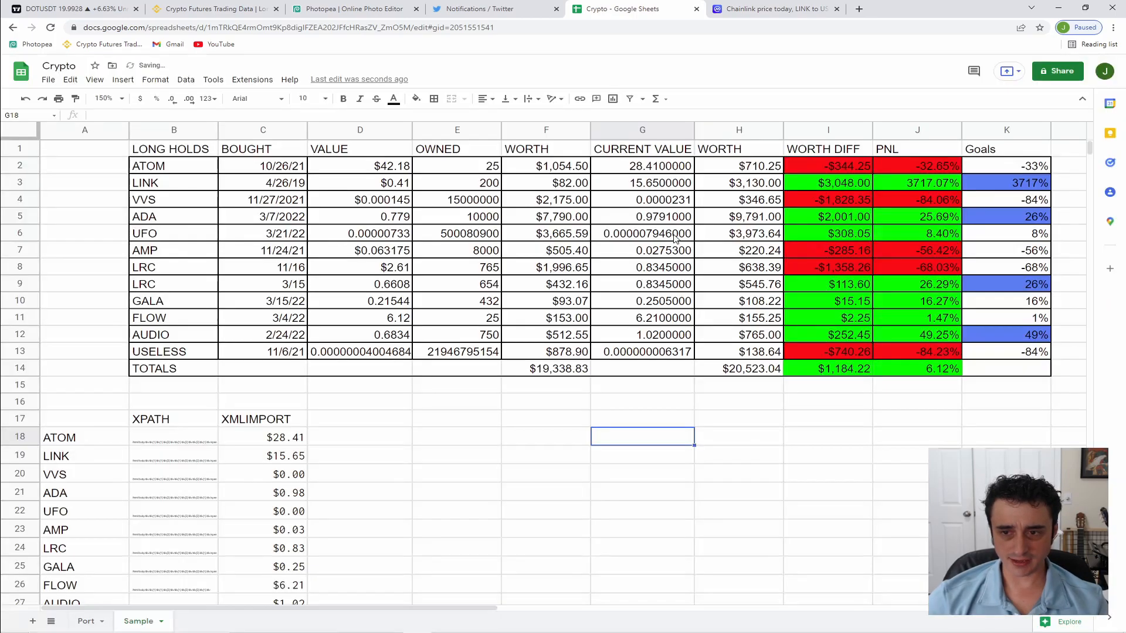
- Apply the saved twelve-decimal format with the leading dollar sign to UFO's current value in G6
{"action": "left_click", "coordinate": [661, 237]}
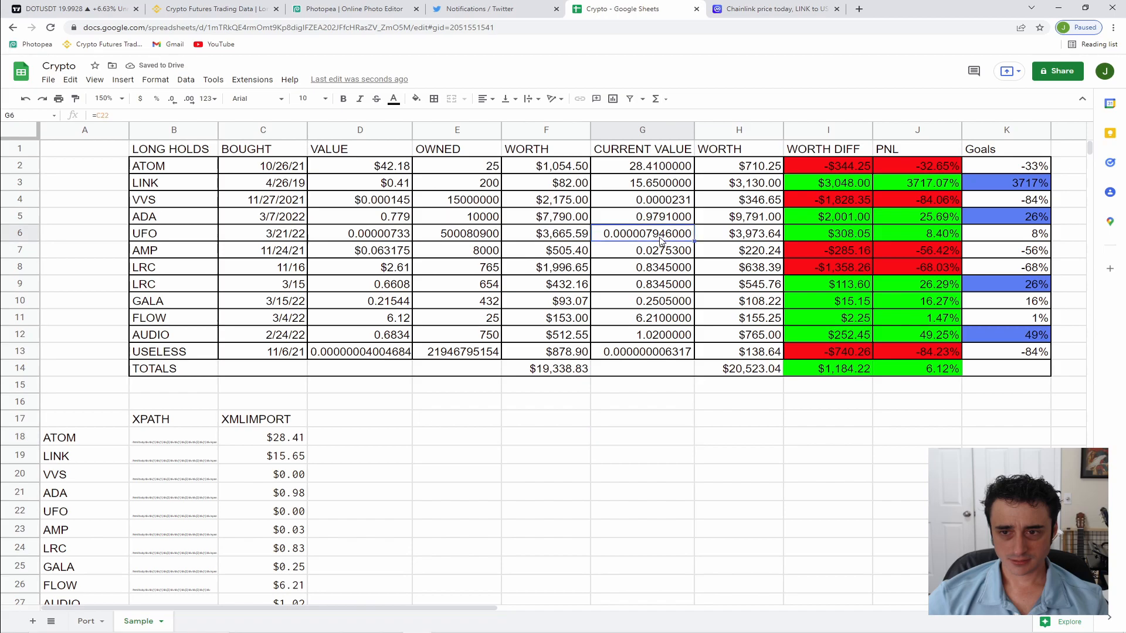
{"action": "left_click", "coordinate": [156, 80]}
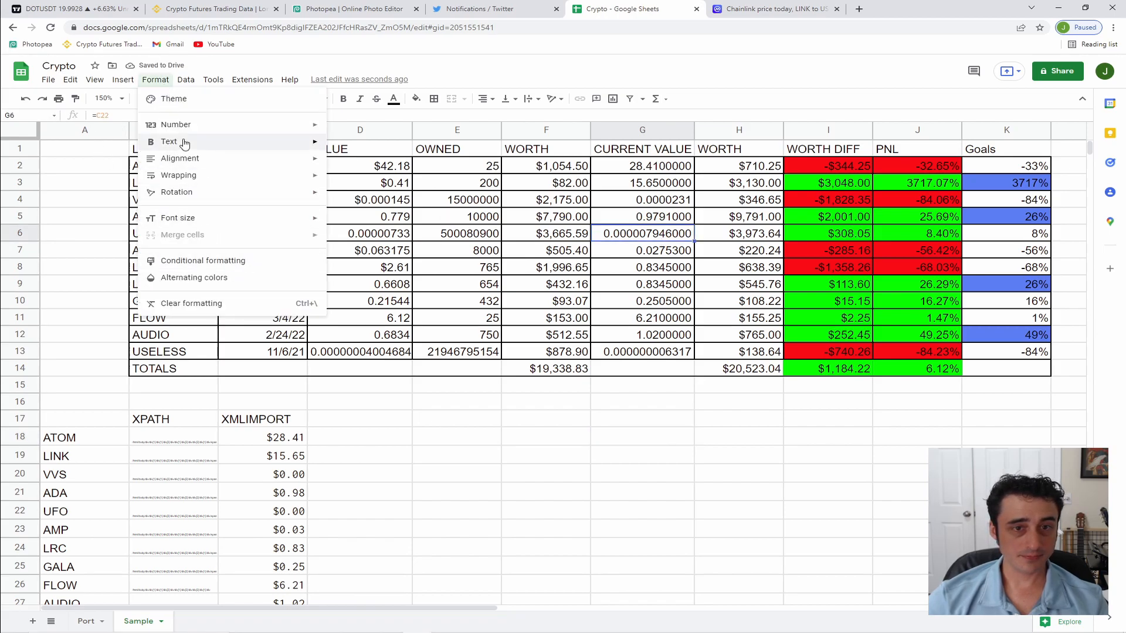
{"action": "mouse_move", "coordinate": [181, 124]}
{"action": "left_click", "coordinate": [404, 388]}
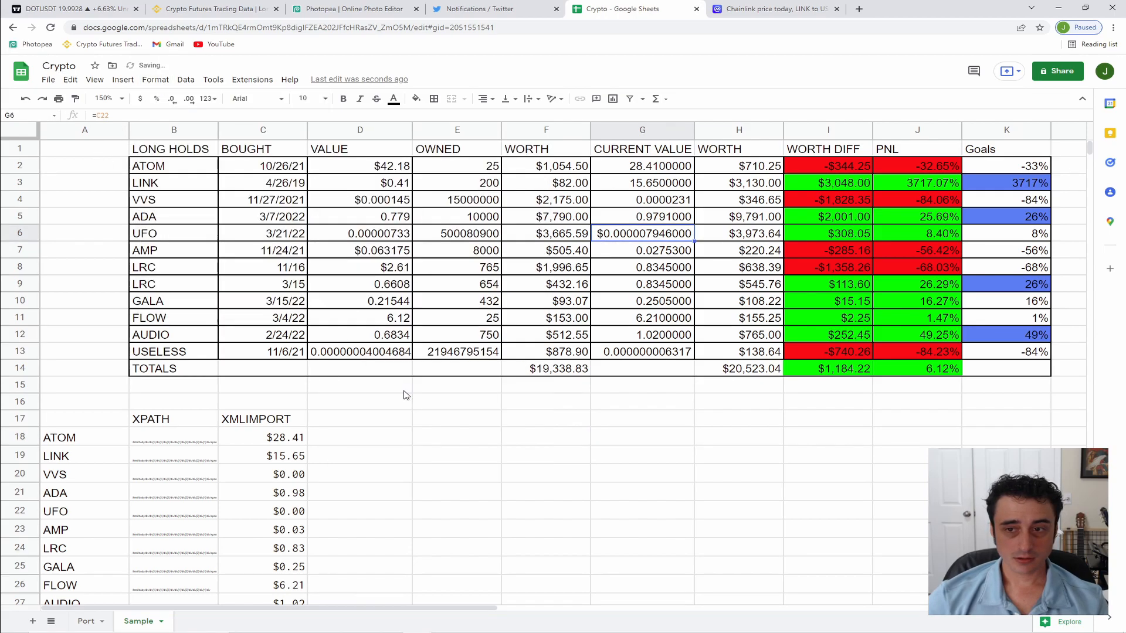
- Undo the dollar-sign format on UFO's current value in G6
{"action": "left_click", "coordinate": [683, 509]}
{"action": "left_click", "coordinate": [634, 230]}
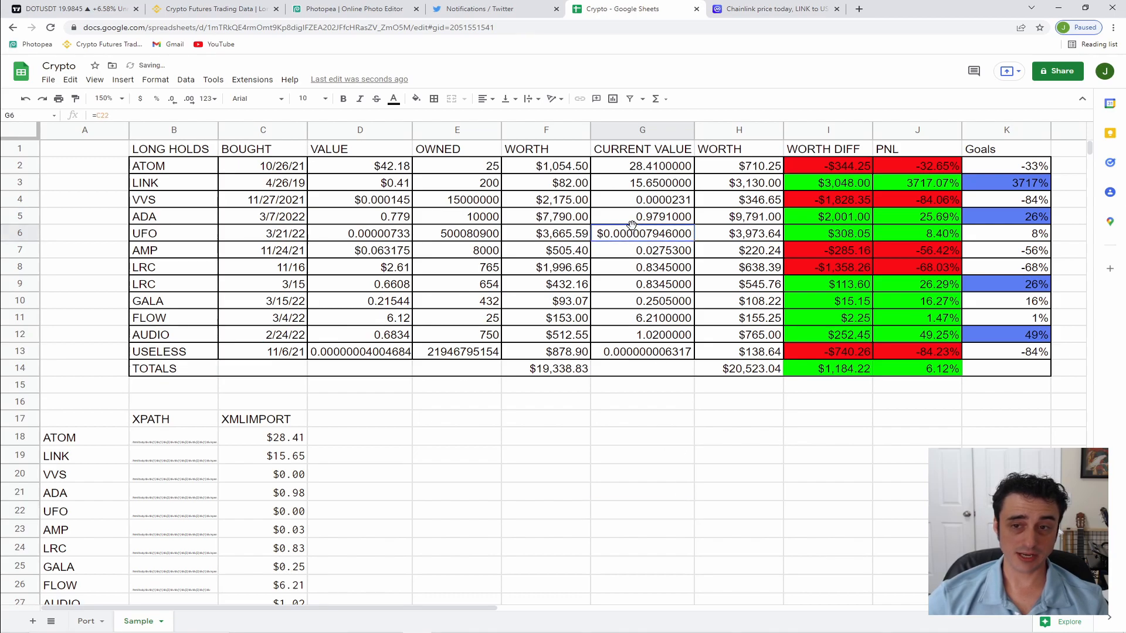
{"action": "left_click", "coordinate": [633, 255]}
{"action": "key", "text": "ctrl+z"}
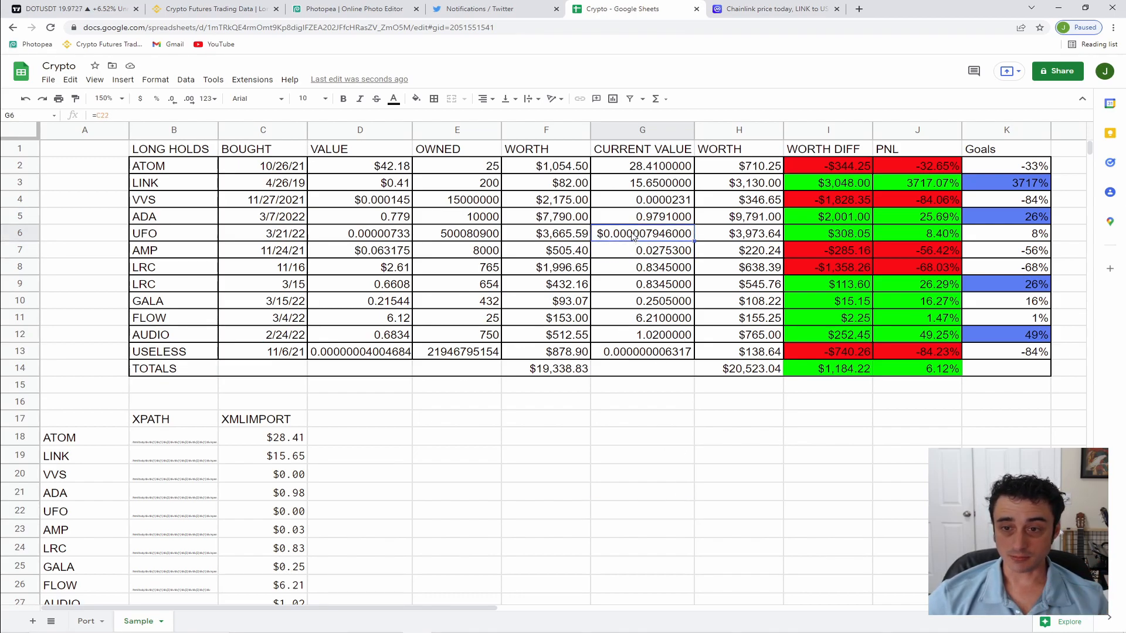
{"action": "left_click", "coordinate": [703, 502]}
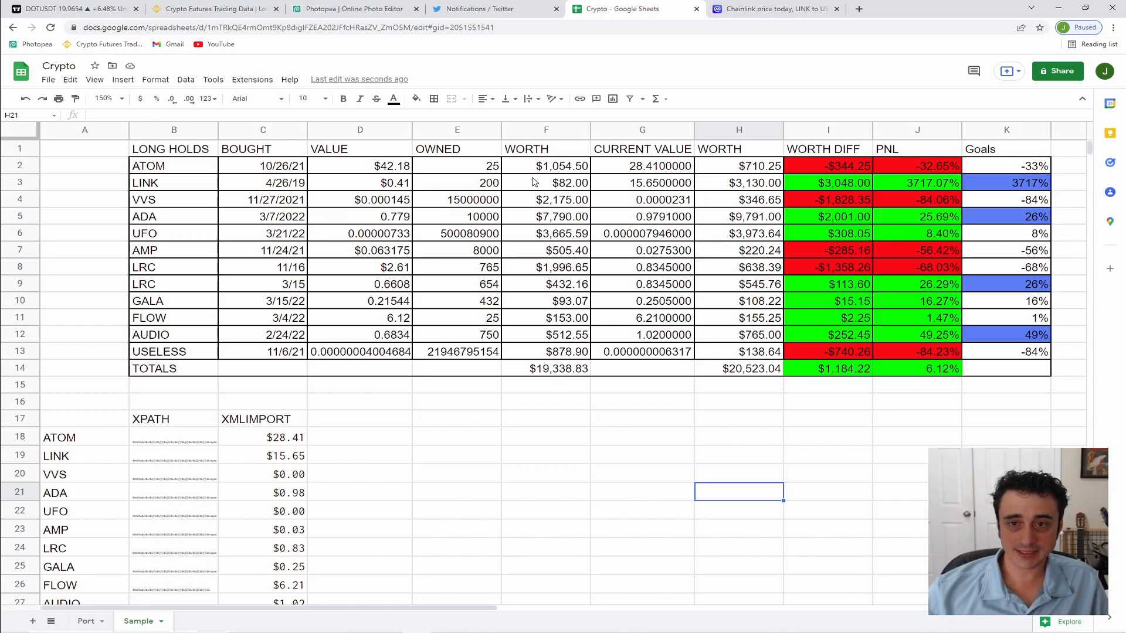
- Highlight the CURRENT VALUE column from G2 down to G13, and view ATOM's cell reference in G2
{"action": "left_click", "coordinate": [710, 168]}
{"action": "left_click", "coordinate": [688, 166]}
{"action": "left_click_drag", "start_coordinate": [688, 167], "coordinate": [656, 352]}
{"action": "left_click", "coordinate": [660, 448]}
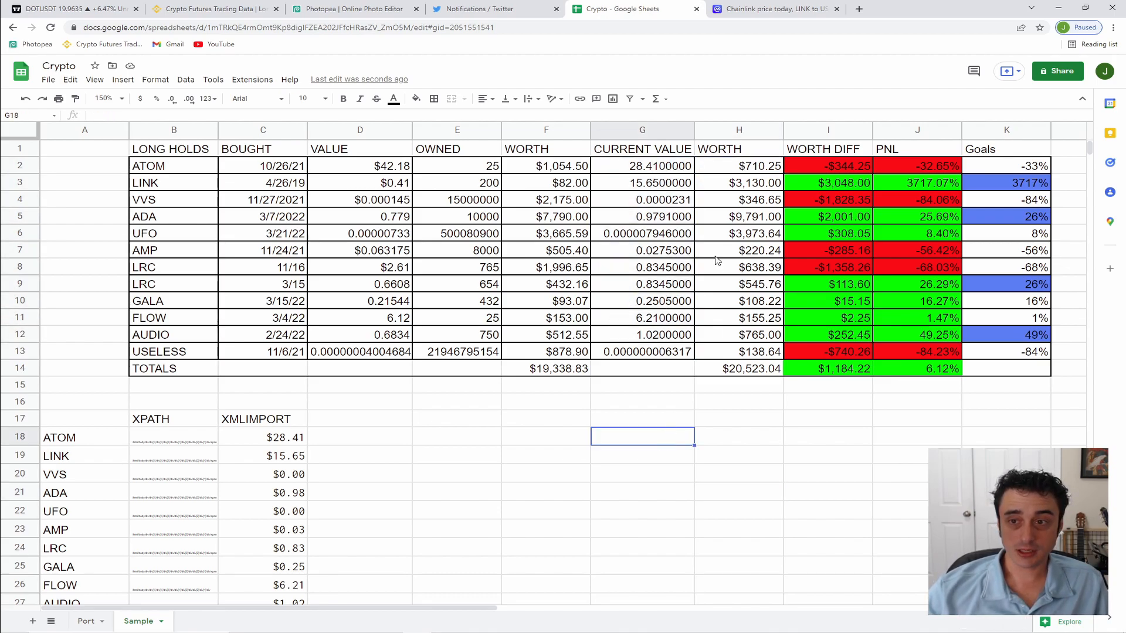
{"action": "left_click", "coordinate": [691, 169]}
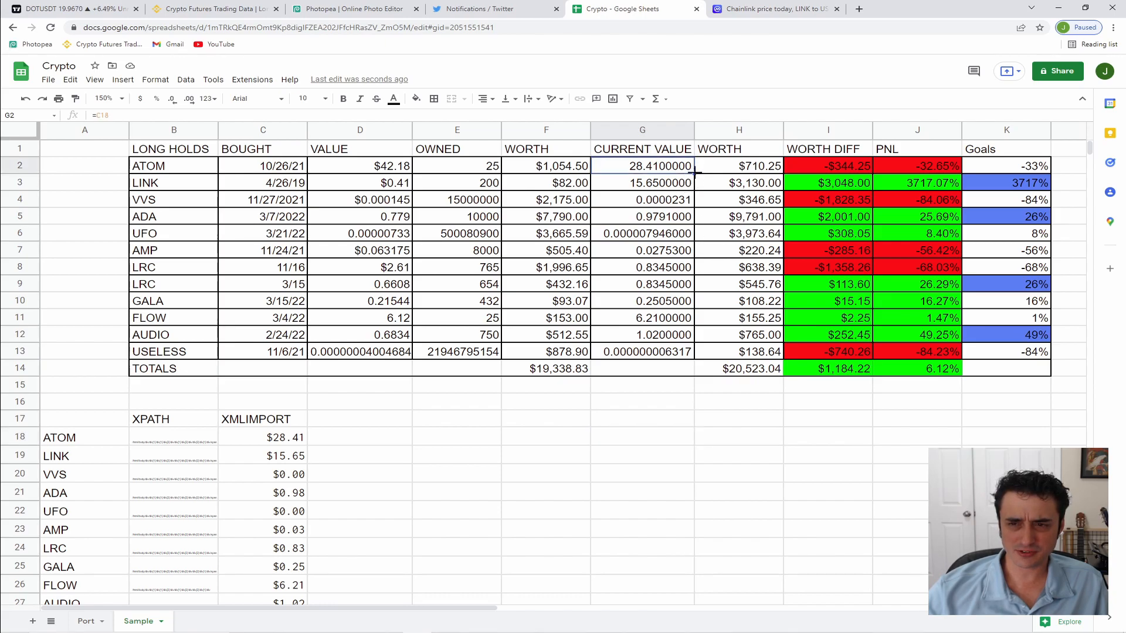
{"action": "left_click", "coordinate": [676, 455]}
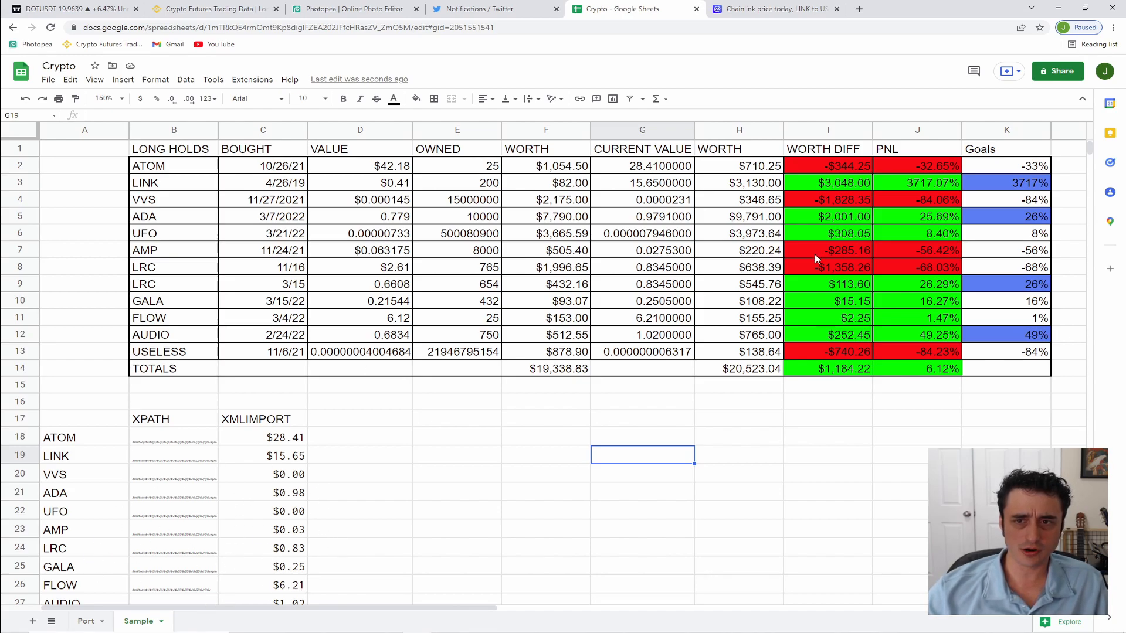
{"action": "left_click", "coordinate": [691, 170]}
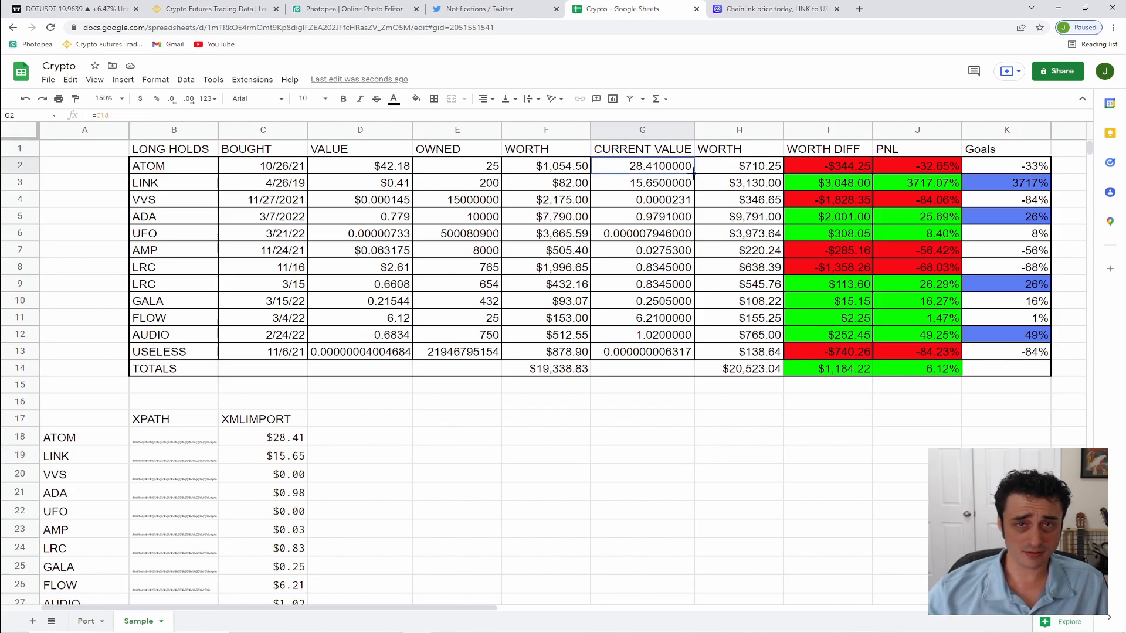
- Examine ATOM's current worth formula in H2 and the current value and owned cells it multiplies, G2 and E2
{"action": "left_click_drag", "start_coordinate": [513, 167], "coordinate": [531, 328]}
{"action": "left_click", "coordinate": [621, 183]}
{"action": "left_click", "coordinate": [731, 167]}
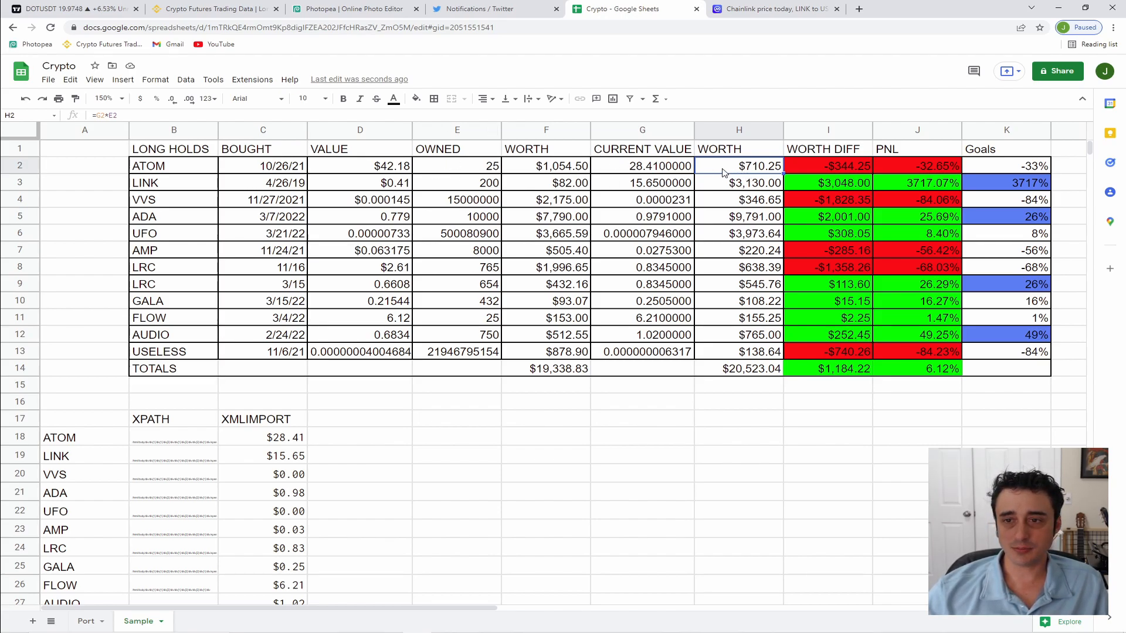
{"action": "left_click", "coordinate": [624, 171]}
{"action": "left_click", "coordinate": [464, 170]}
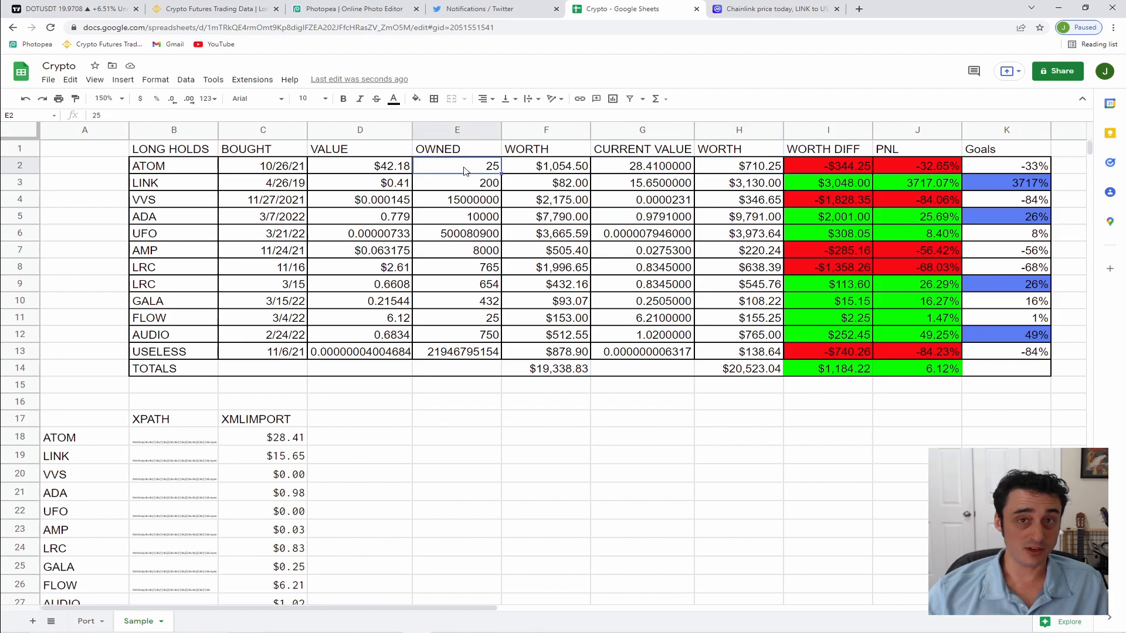
{"action": "left_click", "coordinate": [726, 172]}
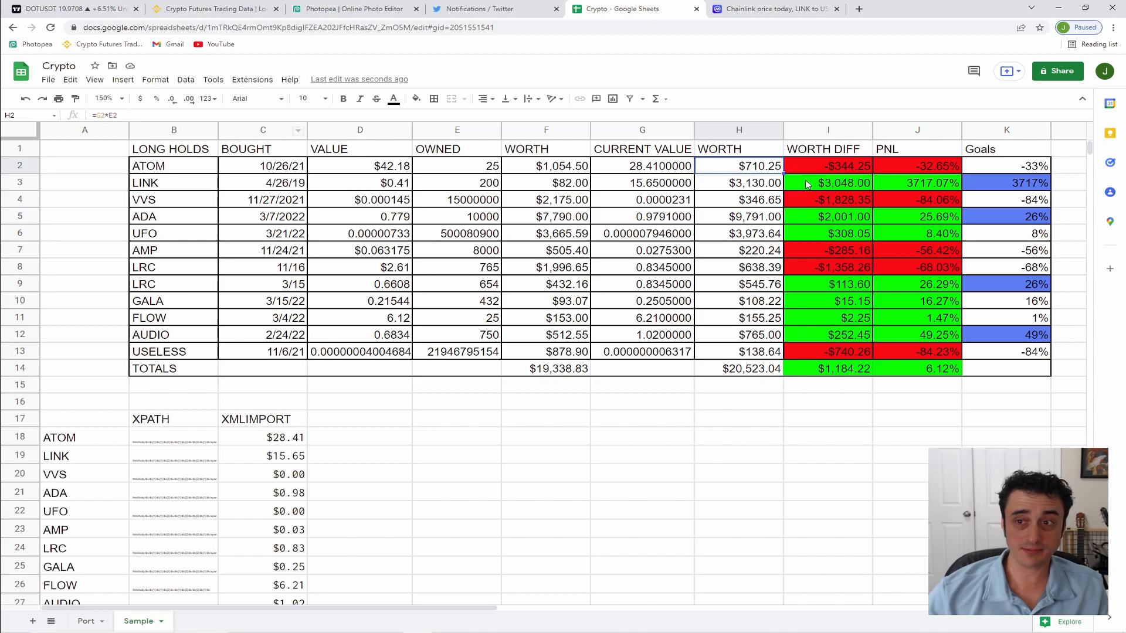
- Fill ATOM's current worth formula from H2 down through USELESS's row in H13
{"action": "left_click_drag", "start_coordinate": [781, 170], "coordinate": [753, 357]}
{"action": "left_click", "coordinate": [719, 462]}
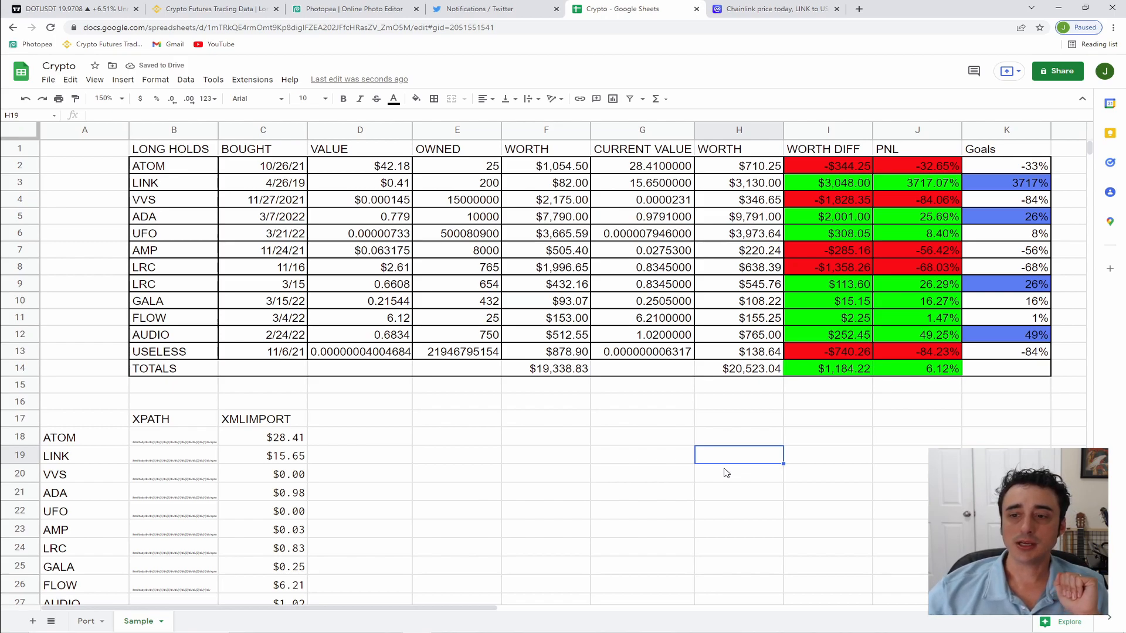
{"action": "left_click", "coordinate": [708, 171]}
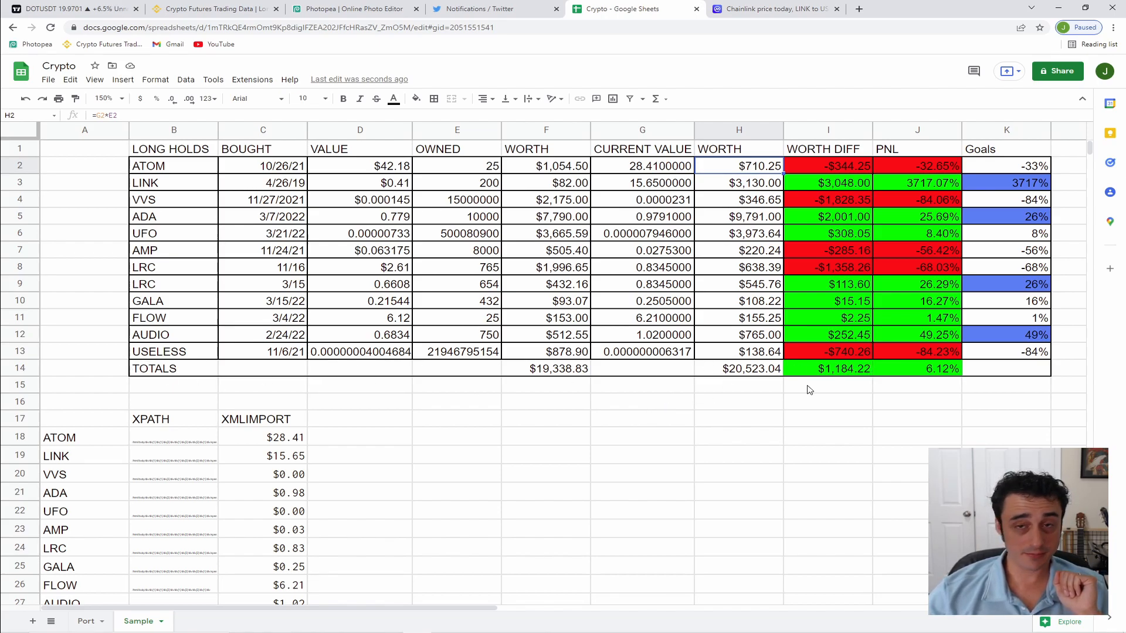
{"action": "left_click", "coordinate": [561, 389]}
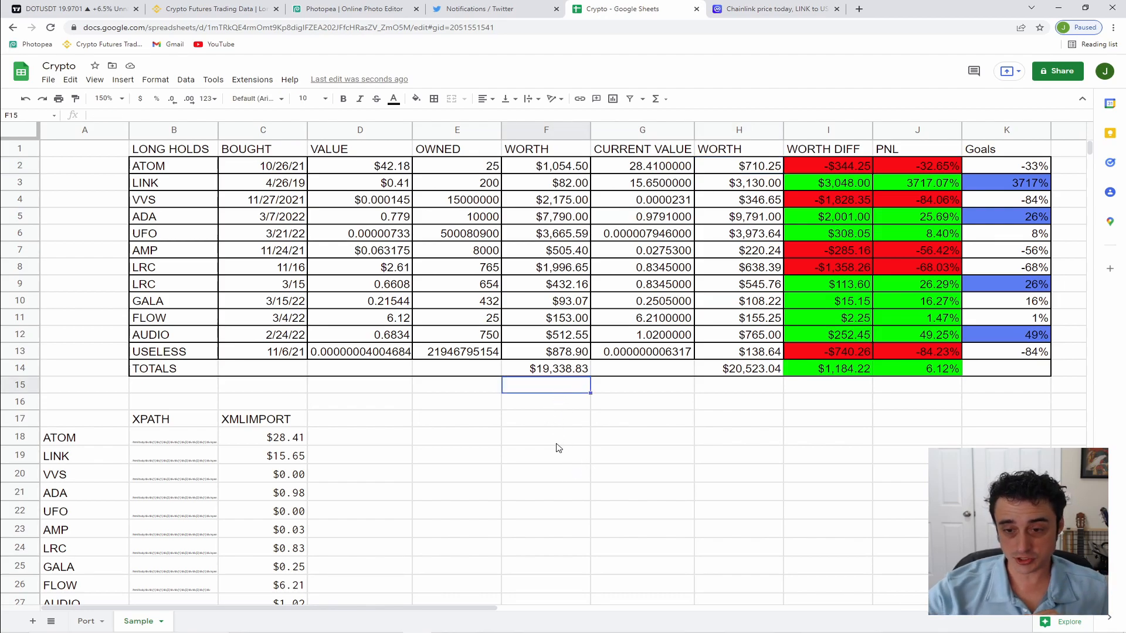
{"action": "type", "text": "="}
{"action": "left_click", "coordinate": [564, 168]}
{"action": "type", "text": "+"}
{"action": "left_click", "coordinate": [551, 186]}
{"action": "type", "text": "+"}
{"action": "left_click", "coordinate": [547, 202]}
{"action": "type", "text": "+"}
{"action": "left_click", "coordinate": [546, 218]}
{"action": "type", "text": "+"}
{"action": "left_click", "coordinate": [546, 237]}
{"action": "type", "text": "+"}
{"action": "left_click", "coordinate": [547, 252]}
{"action": "type", "text": "+"}
{"action": "left_click", "coordinate": [540, 269]}
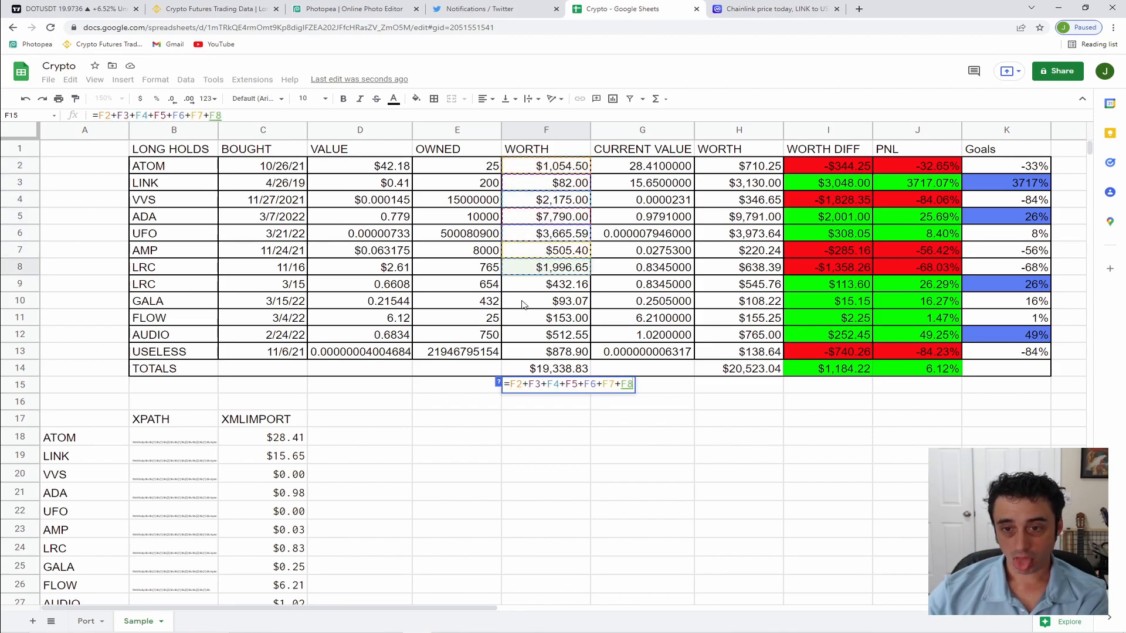
{"action": "key", "text": "Escape"}
{"action": "left_click", "coordinate": [565, 473]}
- Total the purchase WORTH column below the TOTALS row by entering =SUM(F2:F13) in F15
{"action": "left_click", "coordinate": [546, 387]}
{"action": "type", "text": "=SUM"}
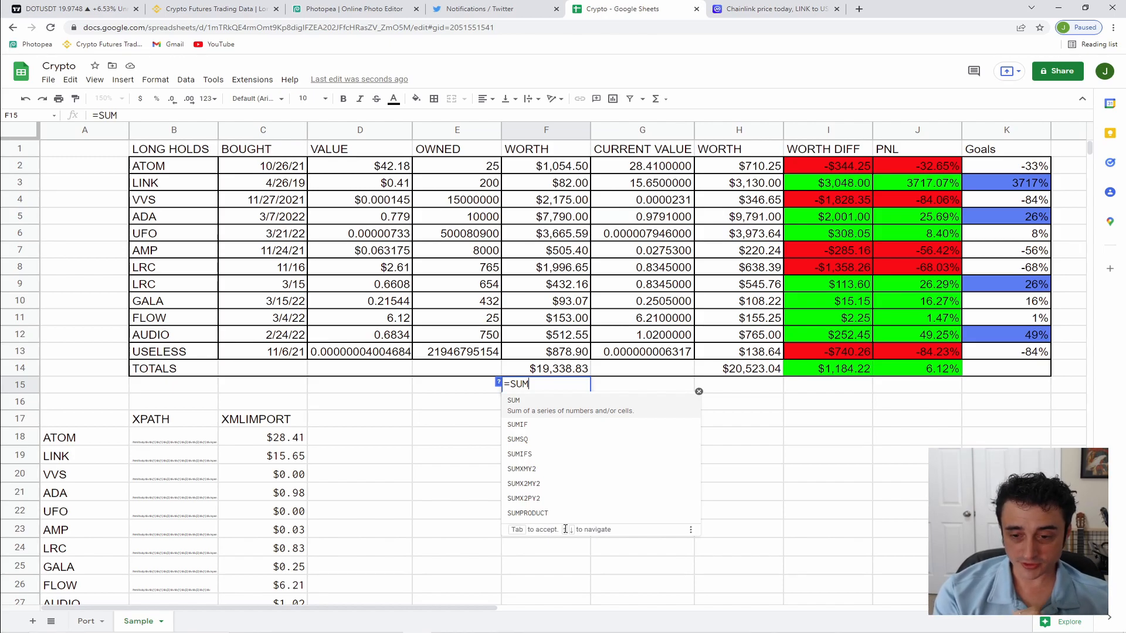
{"action": "type", "text": "()"}
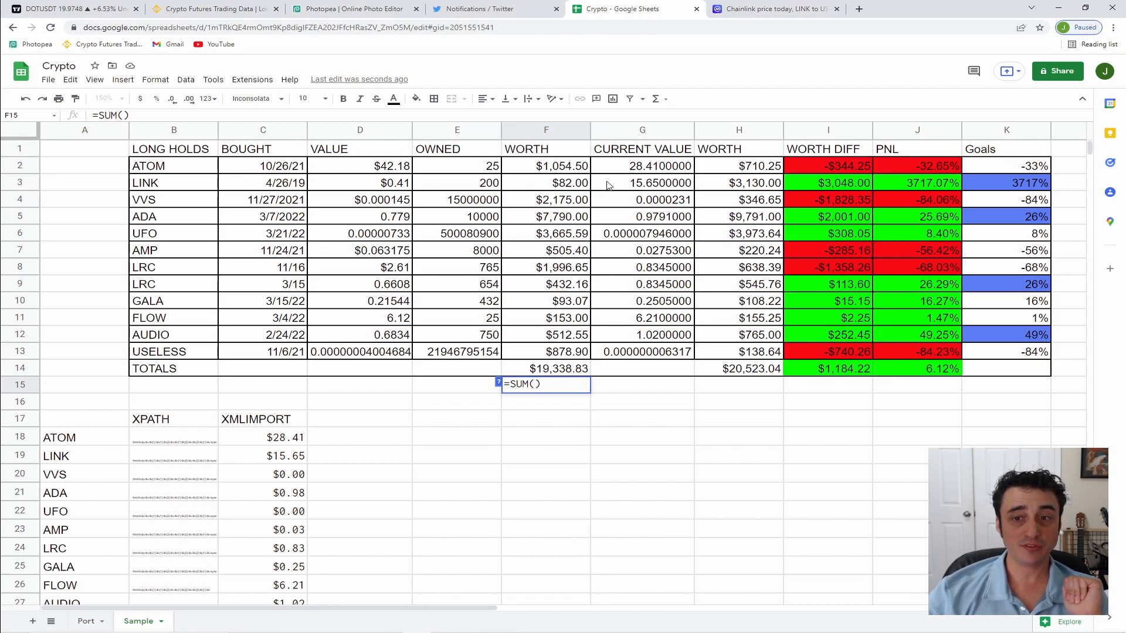
{"action": "left_click", "coordinate": [577, 168]}
{"action": "type", "text": ":"}
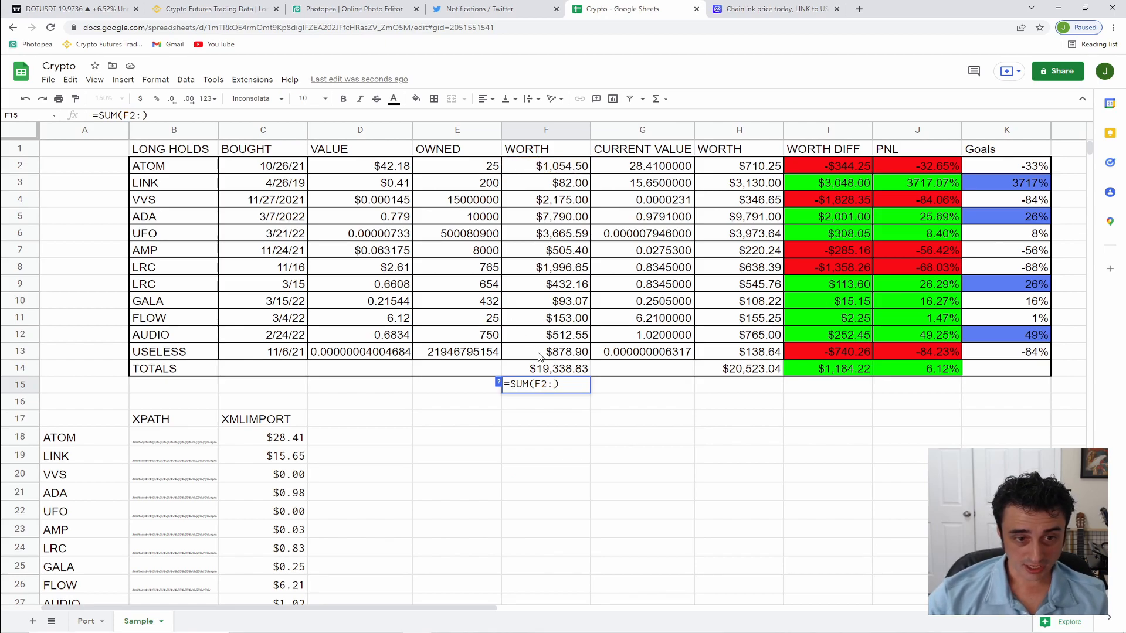
{"action": "type", "text": "F13"}
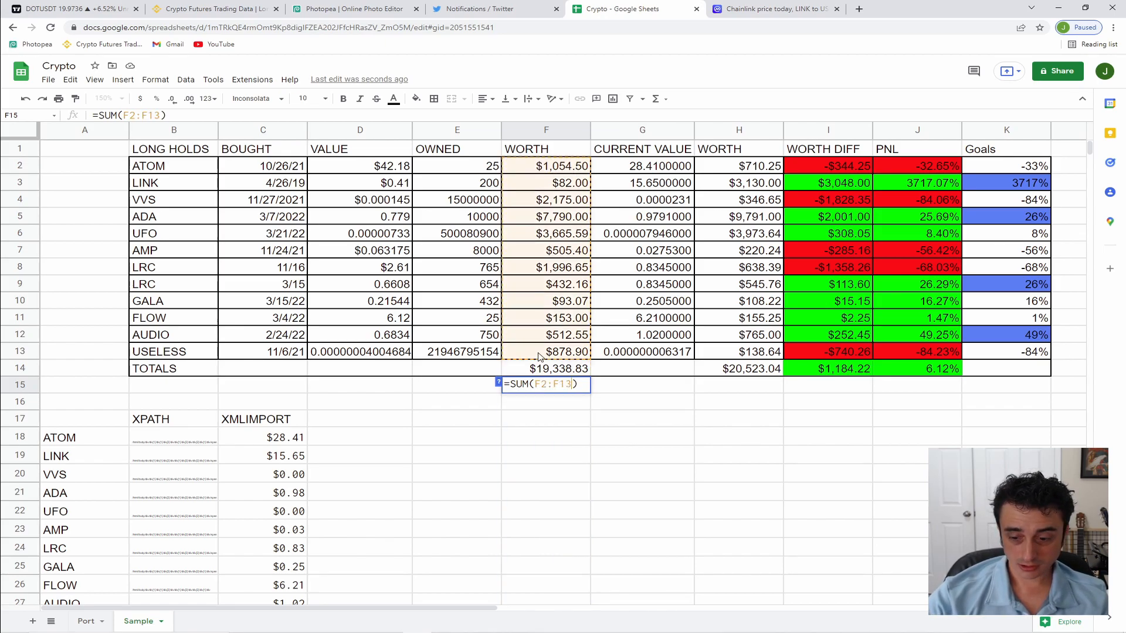
{"action": "key", "text": "Return"}
{"action": "key", "text": "Up"}
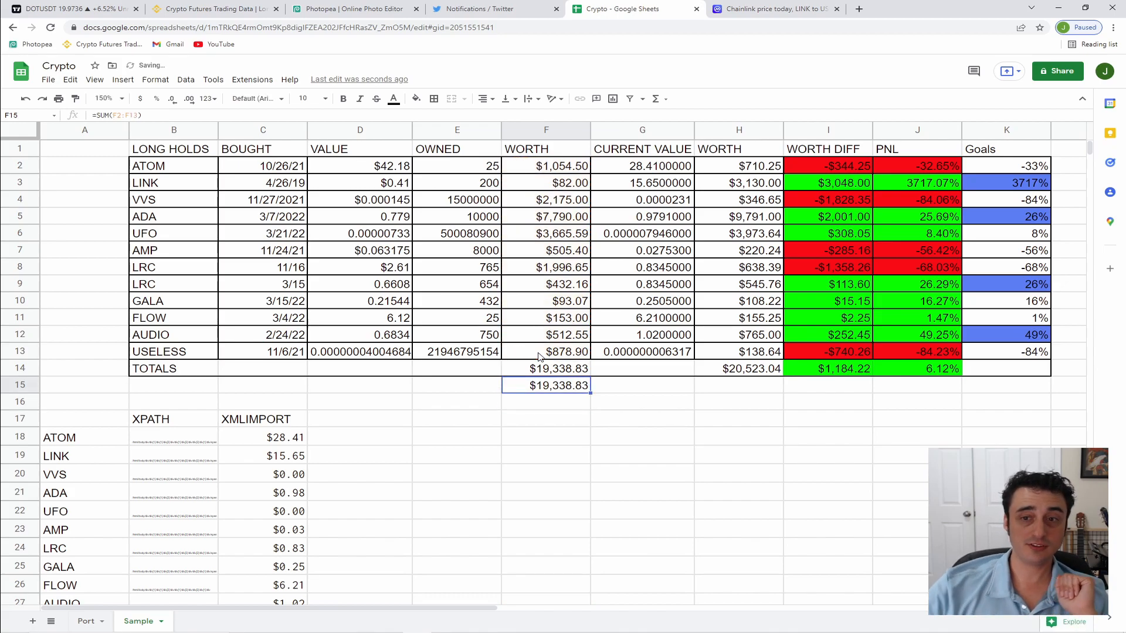
- Highlight the F2:F13 range inside F15's SUM formula and across the purchase WORTH column
{"action": "left_click", "coordinate": [138, 116]}
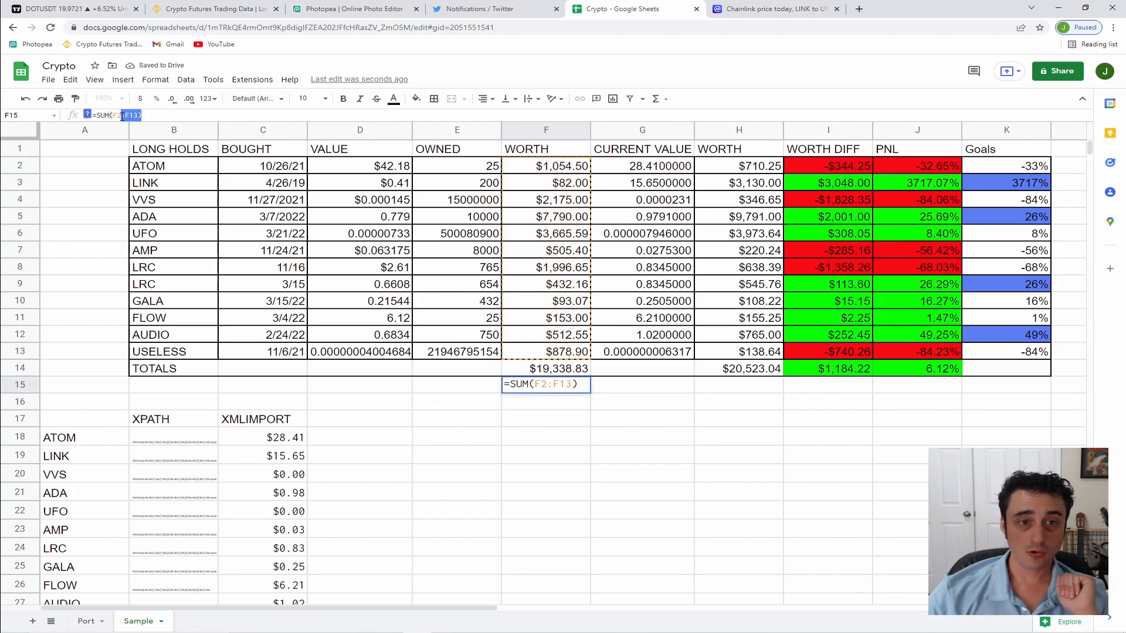
{"action": "left_click_drag", "start_coordinate": [113, 115], "coordinate": [133, 115]}
{"action": "left_click_drag", "start_coordinate": [560, 170], "coordinate": [555, 358]}
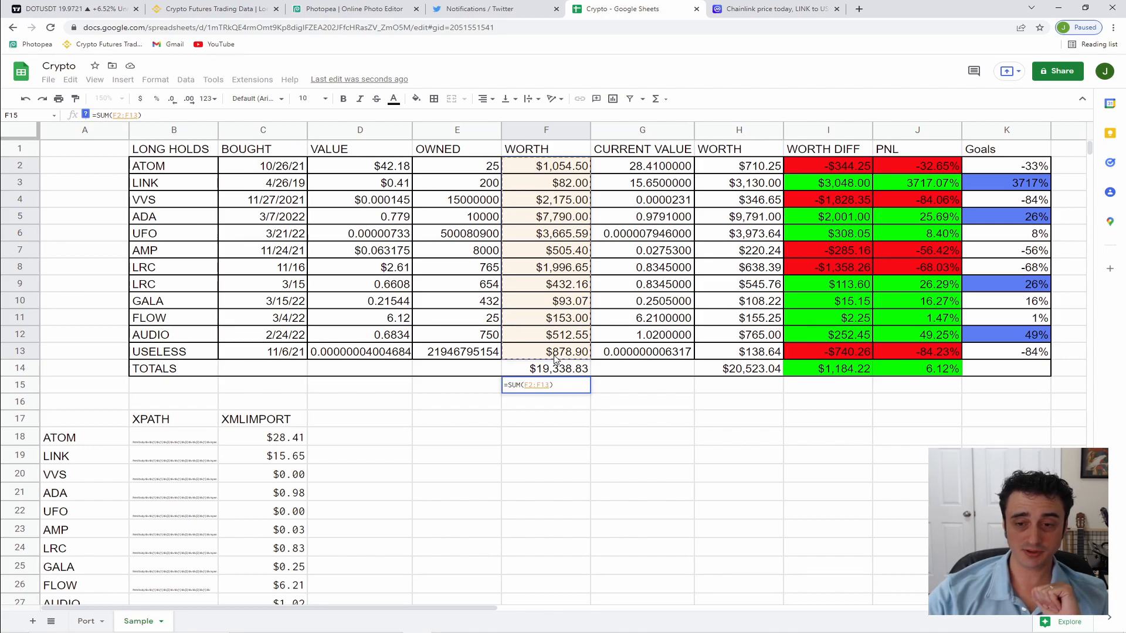
{"action": "key", "text": "Return"}
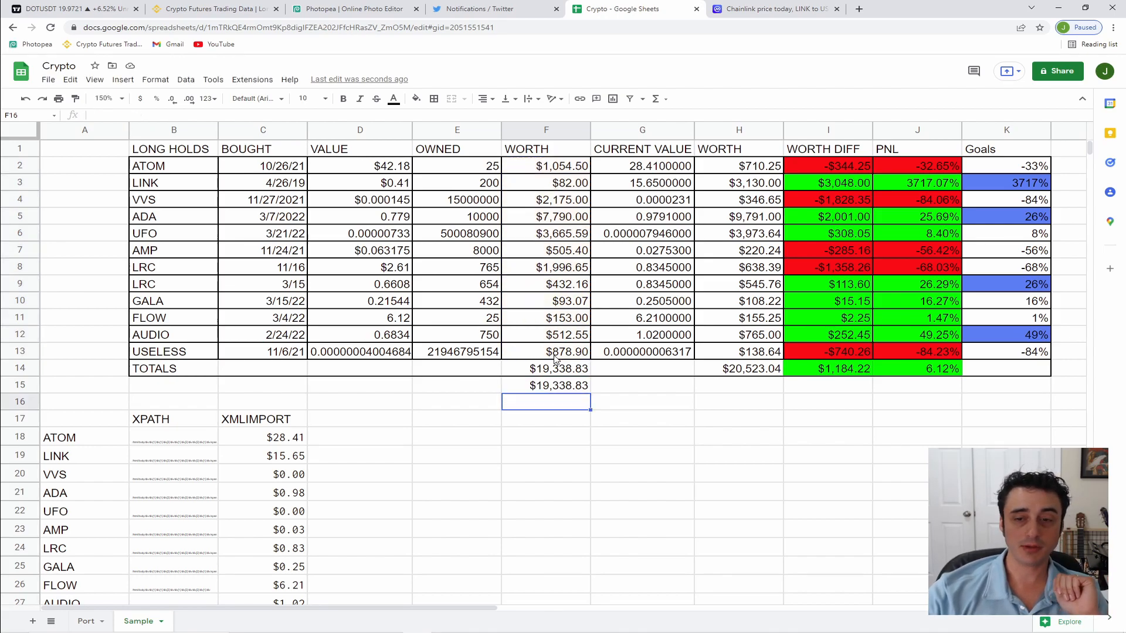
- Delete the duplicate SUM formula from F15
{"action": "key", "text": "Up"}
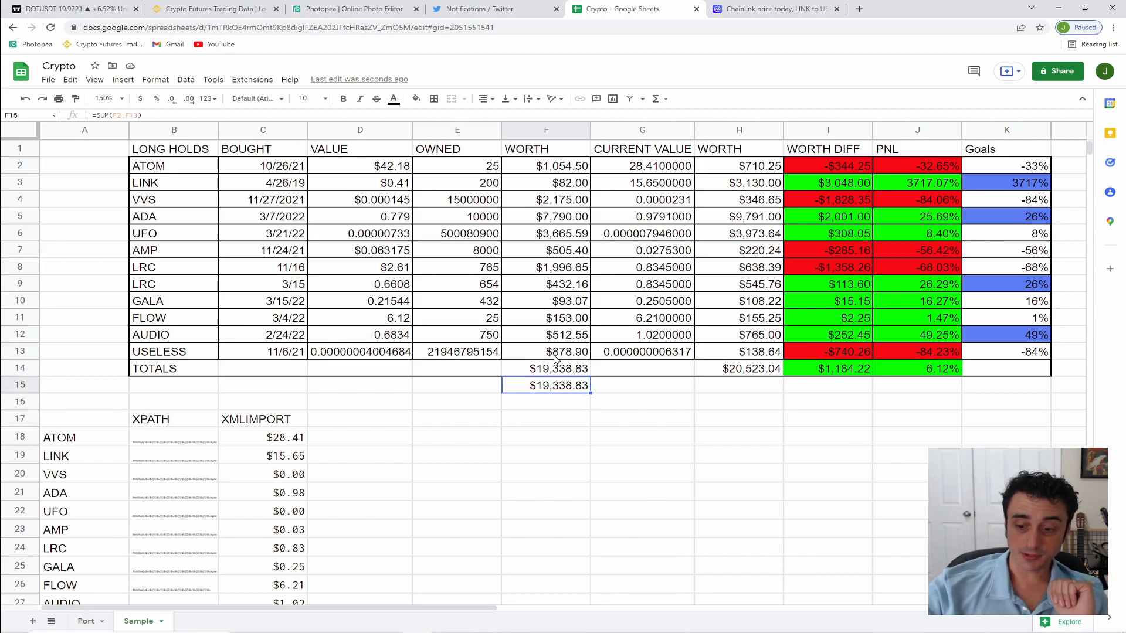
{"action": "key", "text": "Delete"}
{"action": "left_click", "coordinate": [629, 406]}
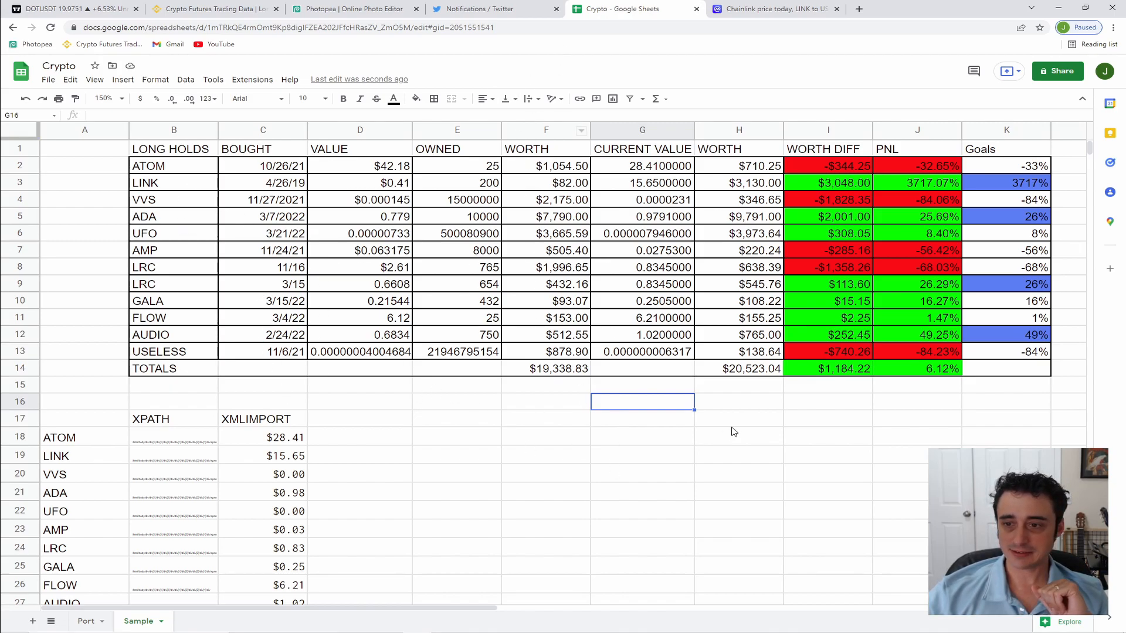
- Highlight the current WORTH values in H2:H13 and examine the SUM formula in H14 that totals them
{"action": "left_click_drag", "start_coordinate": [718, 168], "coordinate": [723, 358]}
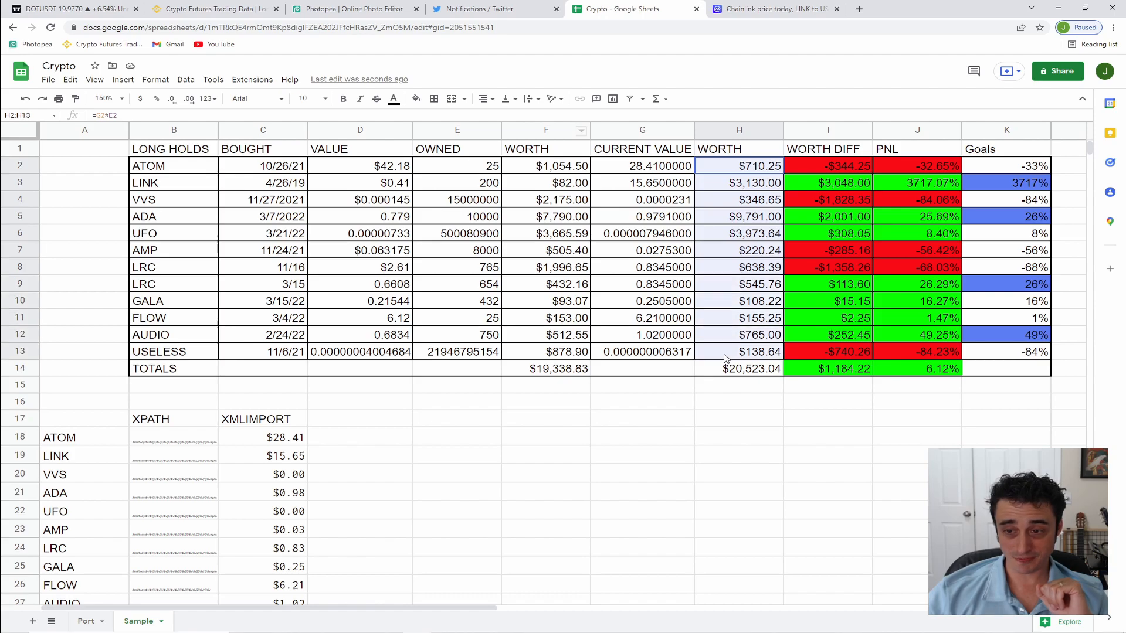
{"action": "left_click", "coordinate": [714, 374]}
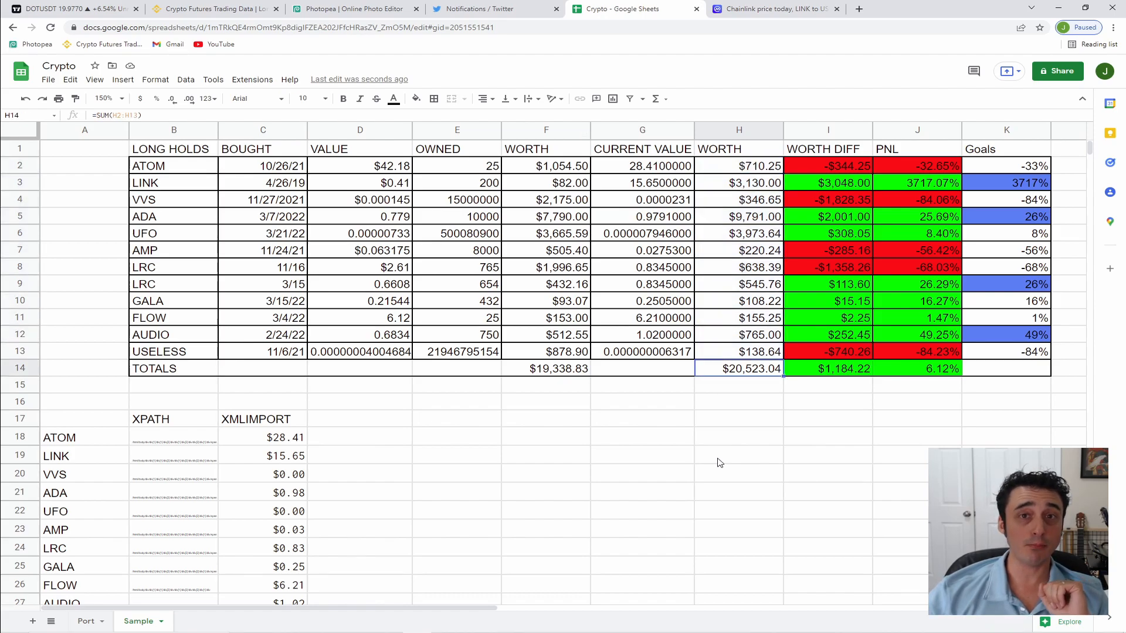
{"action": "left_click", "coordinate": [766, 438]}
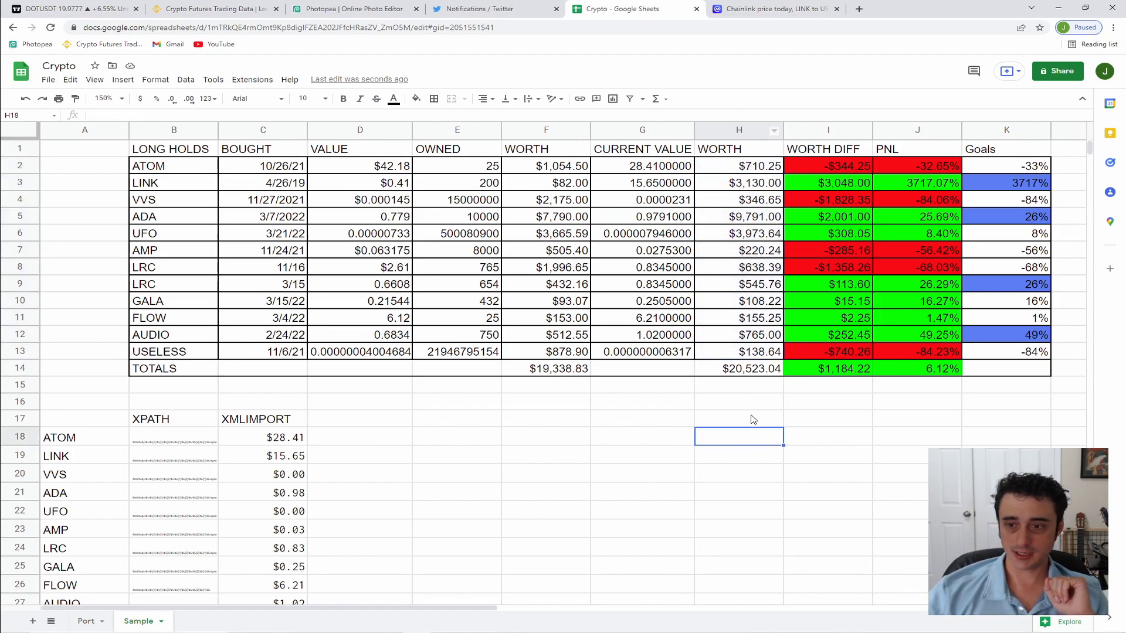
{"action": "left_click", "coordinate": [707, 380]}
{"action": "left_click", "coordinate": [714, 373]}
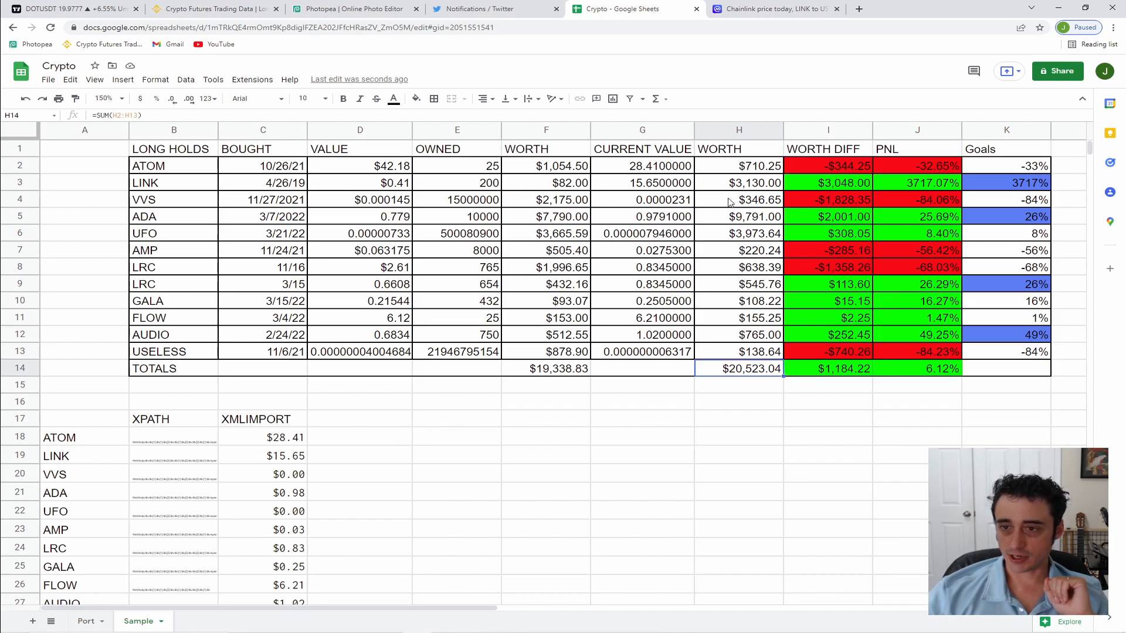
{"action": "key", "text": "Down"}
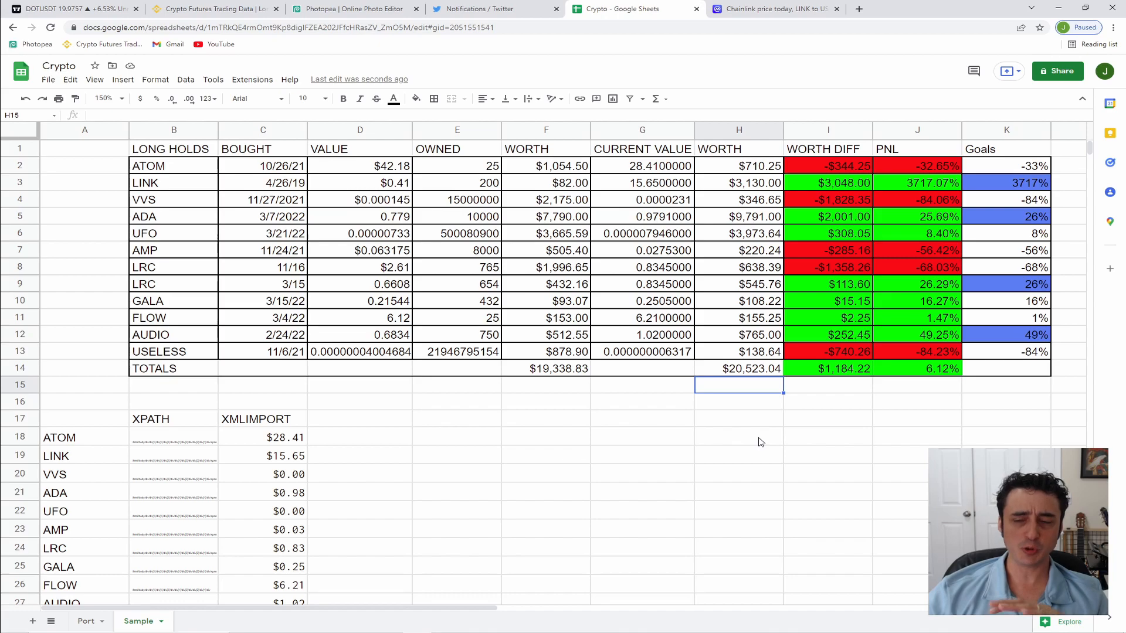
{"action": "left_click", "coordinate": [755, 472]}
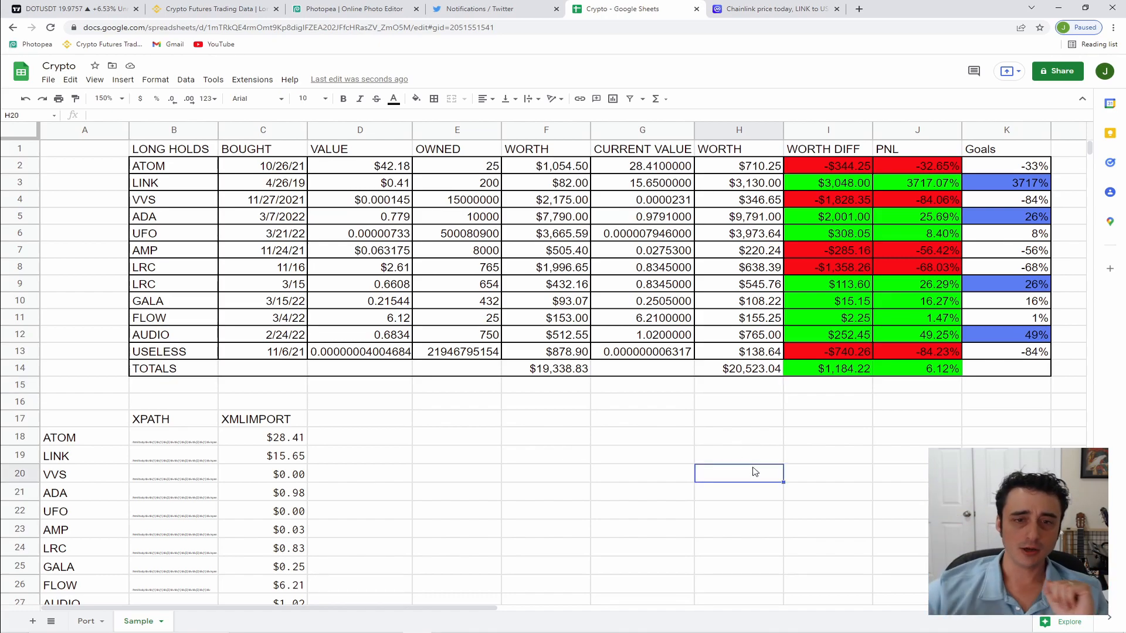
{"action": "left_click", "coordinate": [173, 234]}
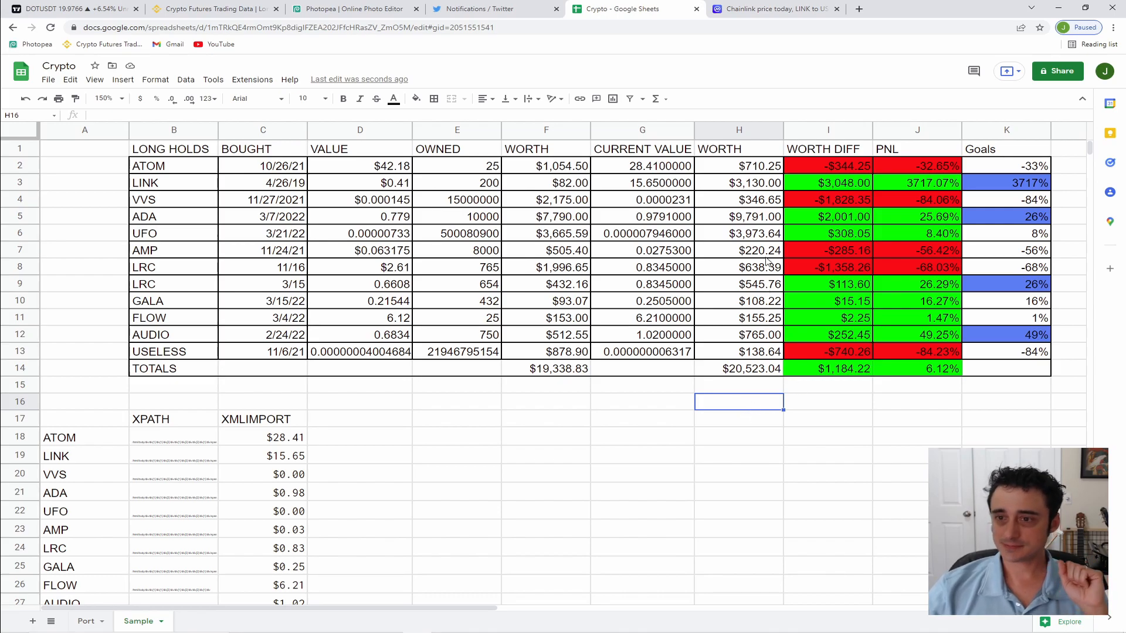
- Rename the WORTH DIFF header in I1 as PNL USDT
{"action": "left_click", "coordinate": [813, 170]}
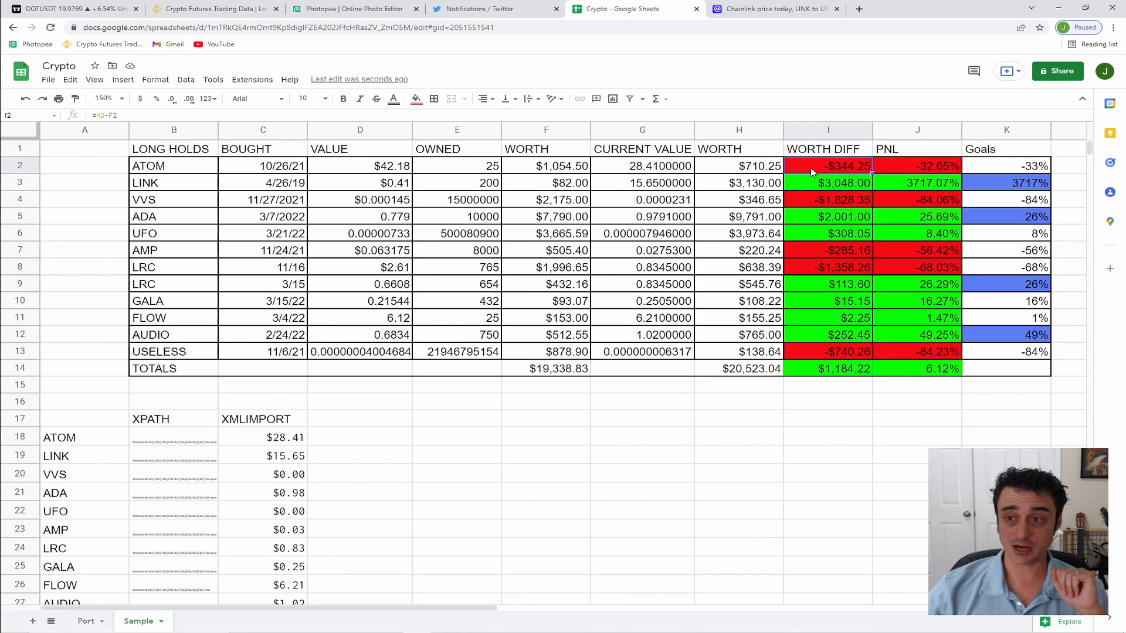
{"action": "left_click", "coordinate": [812, 155]}
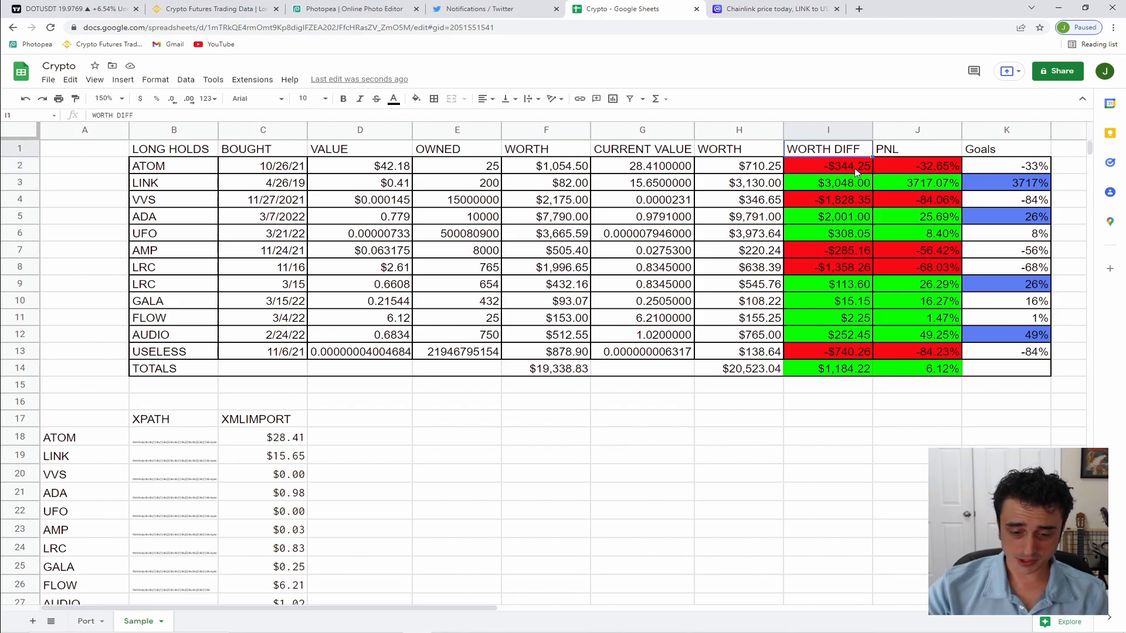
{"action": "type", "text": "PNL $"}
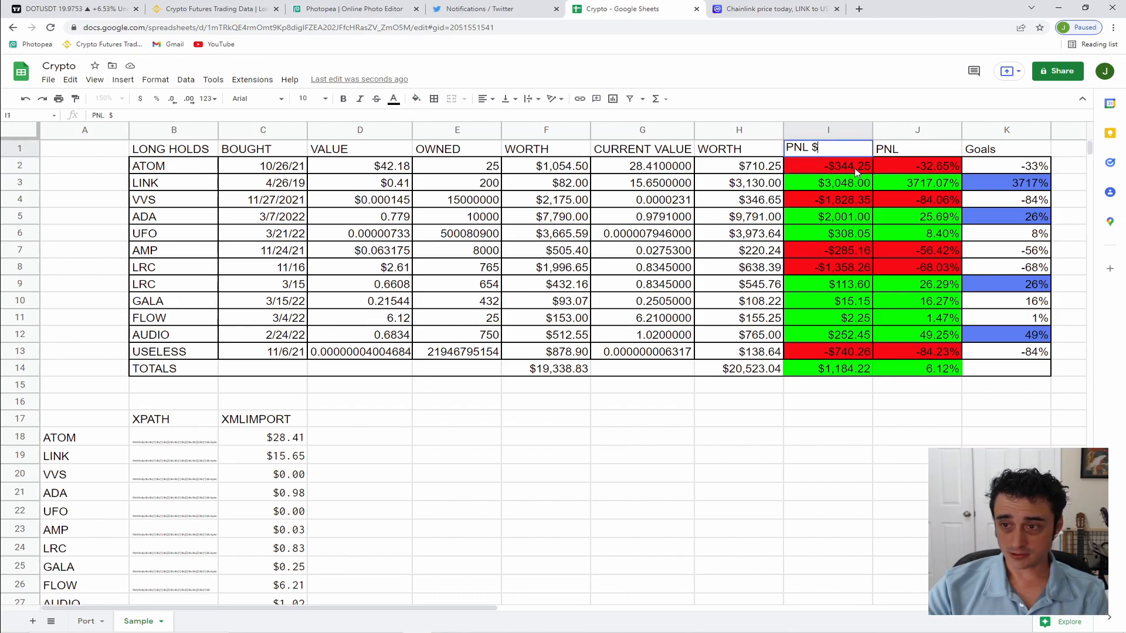
{"action": "key", "text": "BackSpace"}
{"action": "type", "text": "USDT"}
{"action": "key", "text": "Return"}
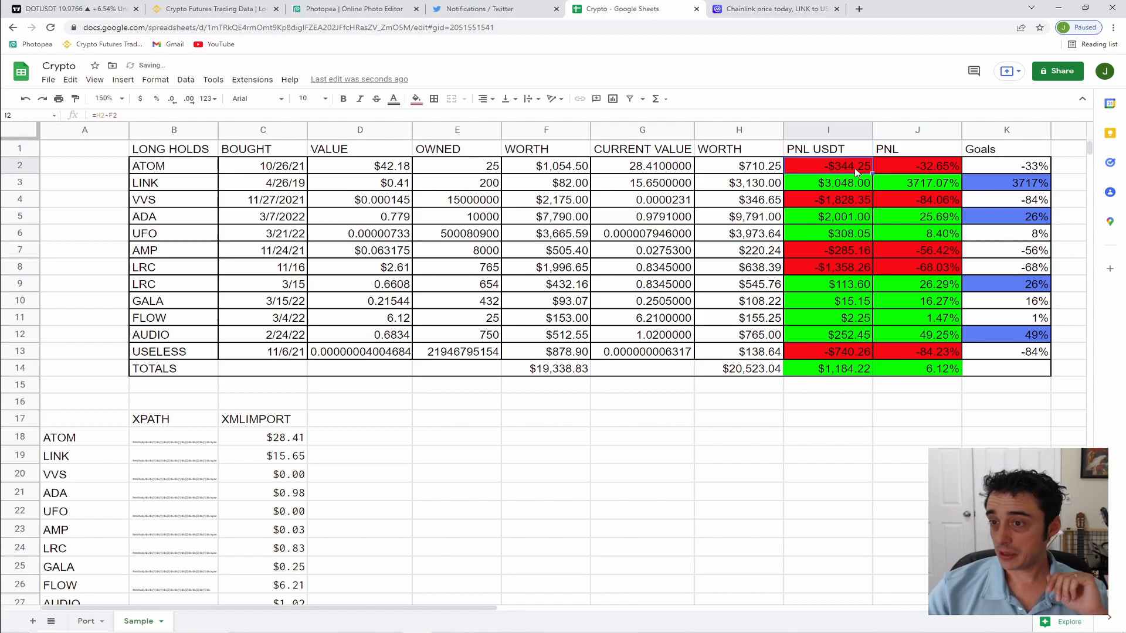
- Rename the PNL header in J1 as PNL %
{"action": "left_click", "coordinate": [900, 150]}
{"action": "left_click", "coordinate": [339, 116]}
{"action": "type", "text": "$"}
{"action": "key", "text": "BackSpace"}
{"action": "type", "text": "%"}
{"action": "key", "text": "Return"}
{"action": "key", "text": "Up"}
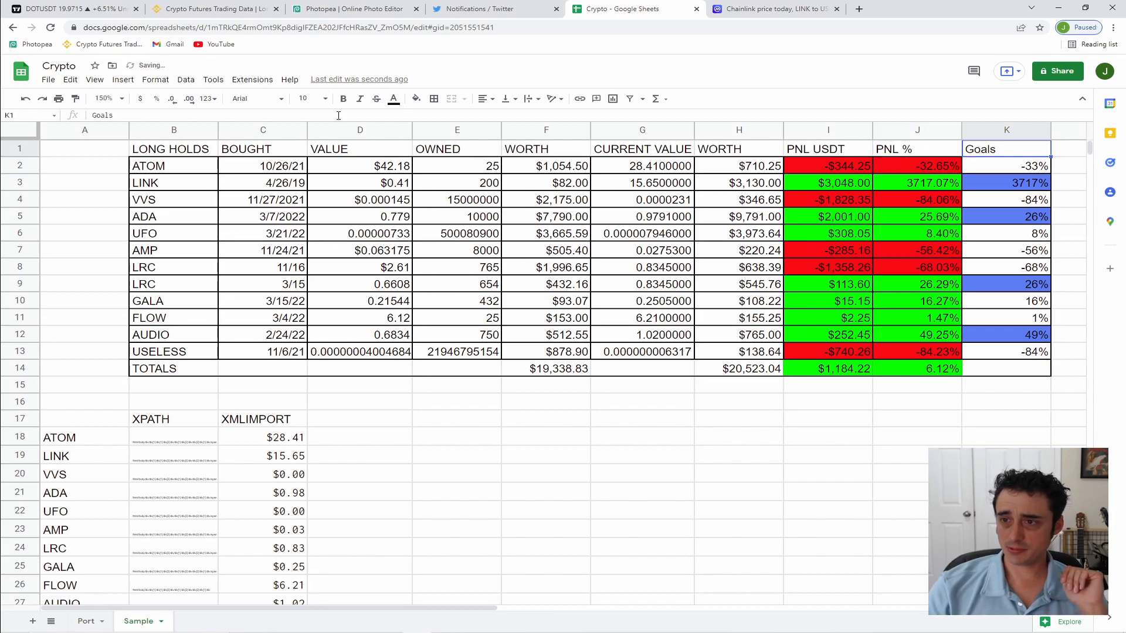
- Step through the PNL USDT and PNL % cells between rows 2 and 7, comparing each coin's dollar and percentage results
{"action": "key", "text": "Left"}
{"action": "key", "text": "Down"}
{"action": "key", "text": "Down"}
{"action": "key", "text": "Down"}
{"action": "key", "text": "Up"}
{"action": "key", "text": "Up"}
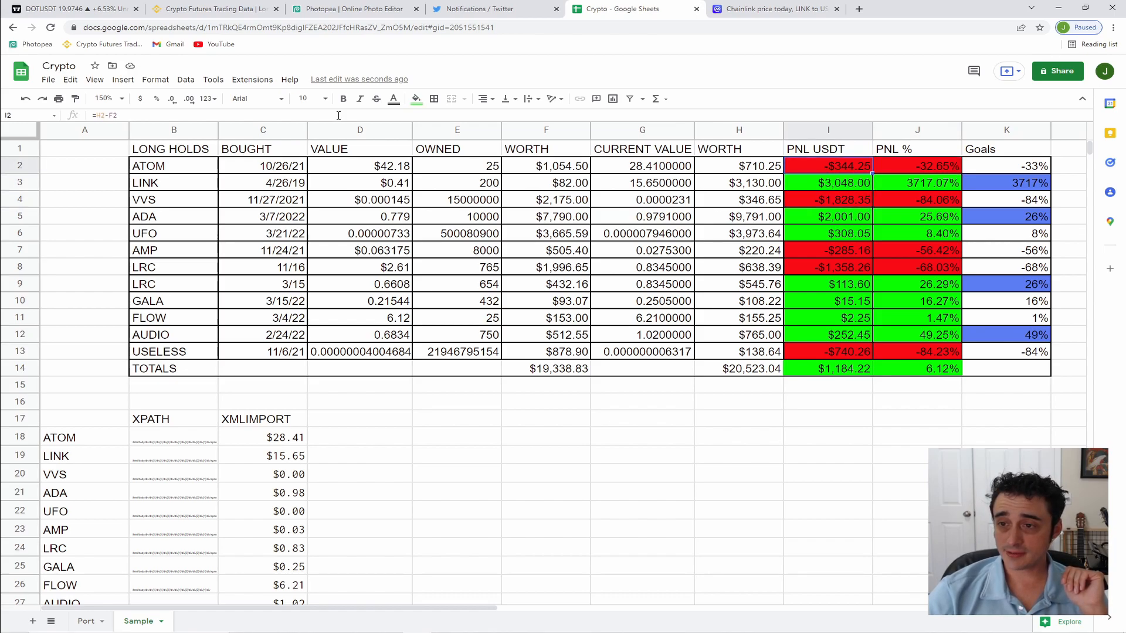
{"action": "key", "text": "Right"}
{"action": "key", "text": "Down"}
{"action": "key", "text": "Down"}
{"action": "key", "text": "Down"}
{"action": "key", "text": "Down"}
{"action": "key", "text": "Down"}
{"action": "key", "text": "Left"}
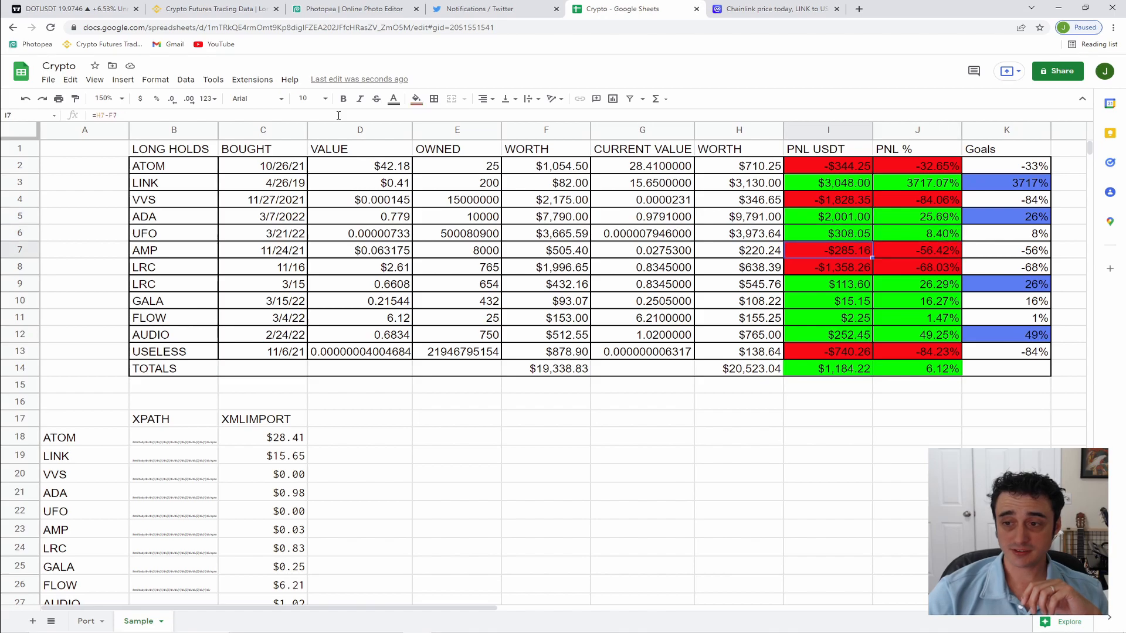
{"action": "key", "text": "Up"}
{"action": "key", "text": "Up"}
{"action": "key", "text": "Up"}
{"action": "key", "text": "Up"}
{"action": "key", "text": "Up"}
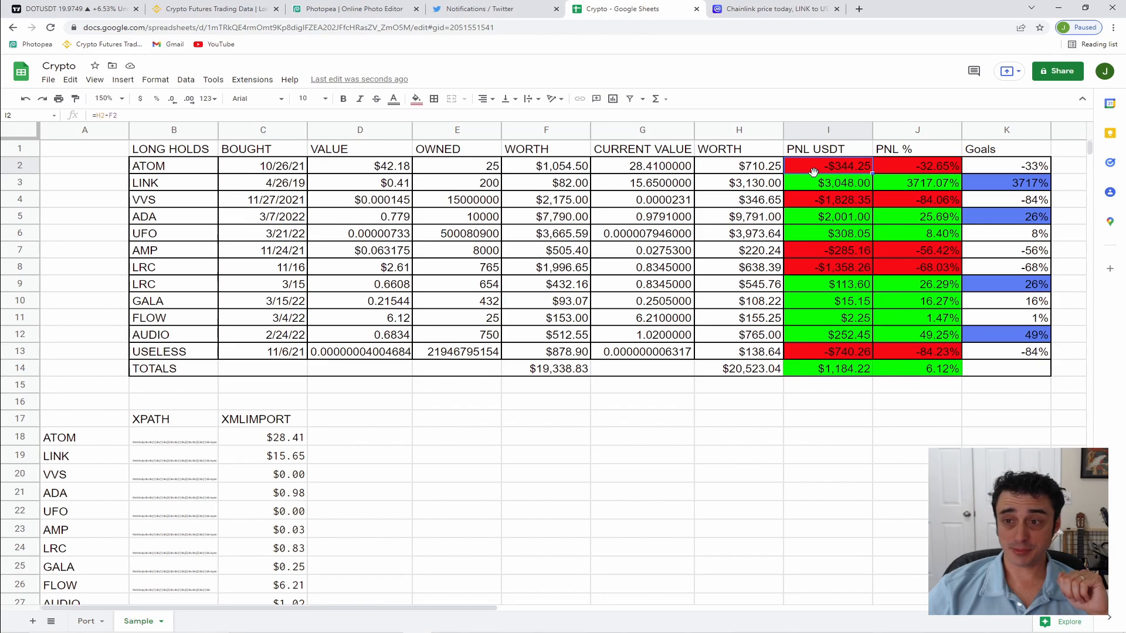
- Check the two worth cells H2 and F2, and fill ATOM's PNL USDT formula from I2 down to I13
{"action": "left_click", "coordinate": [745, 173]}
{"action": "left_click", "coordinate": [538, 168]}
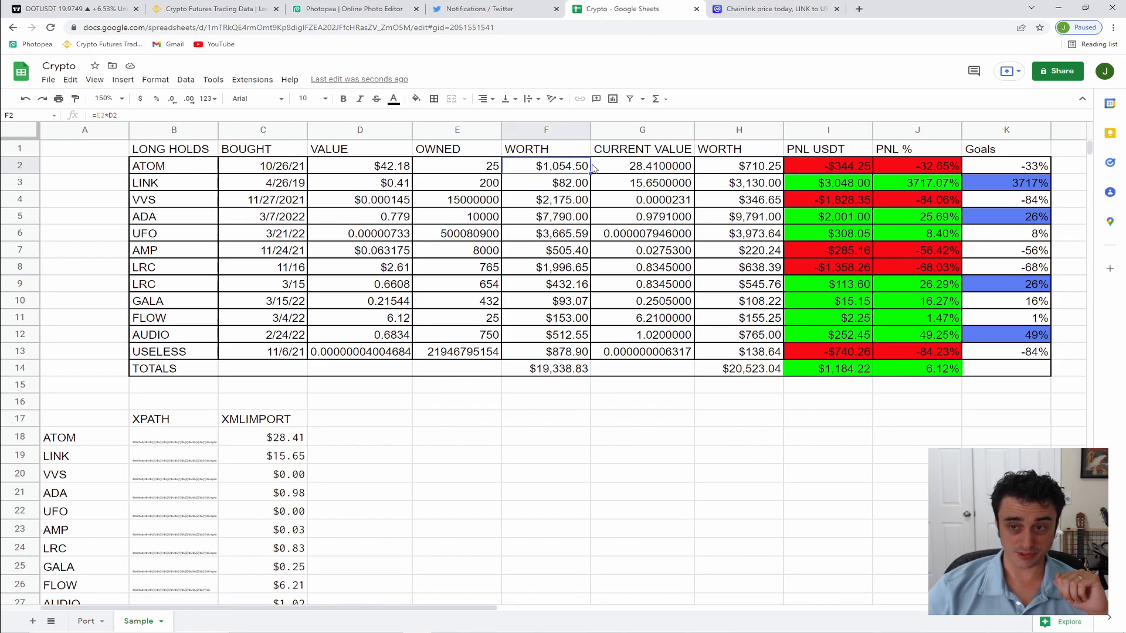
{"action": "left_click", "coordinate": [824, 170]}
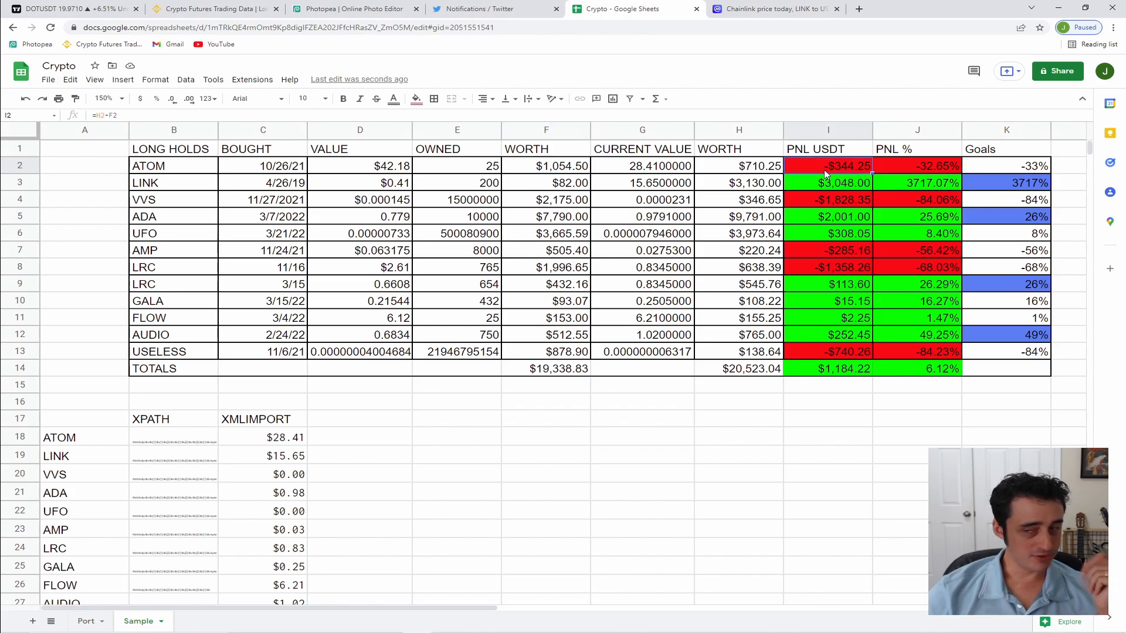
{"action": "left_click_drag", "start_coordinate": [872, 173], "coordinate": [839, 351]}
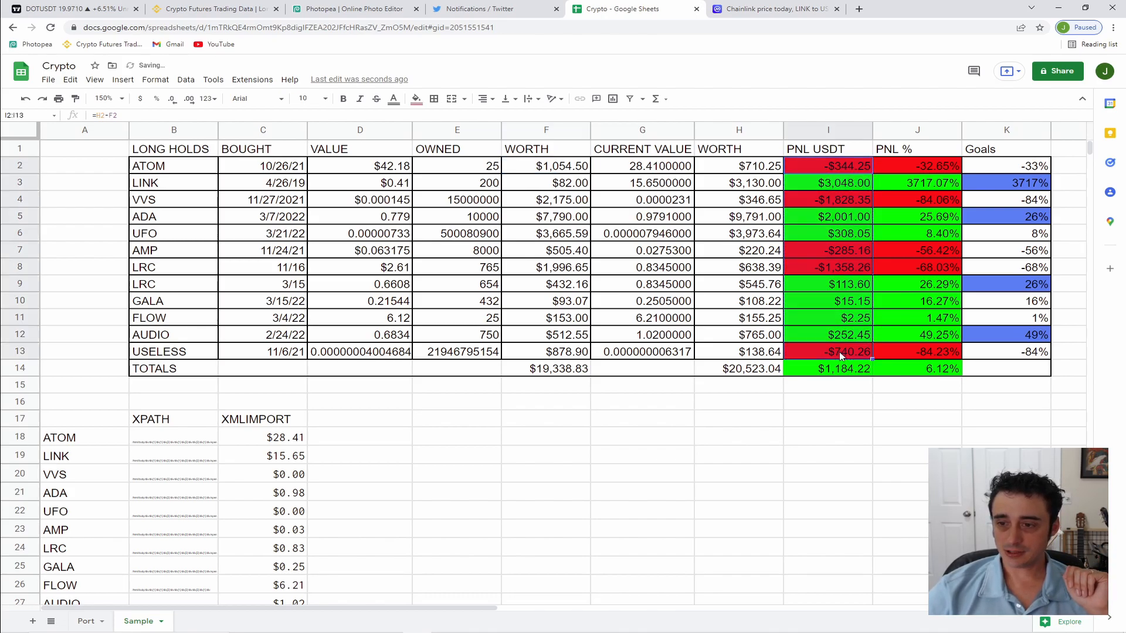
- Fill ATOM's PNL % formula from J2 down to J13
{"action": "left_click", "coordinate": [900, 418]}
{"action": "left_click", "coordinate": [891, 163]}
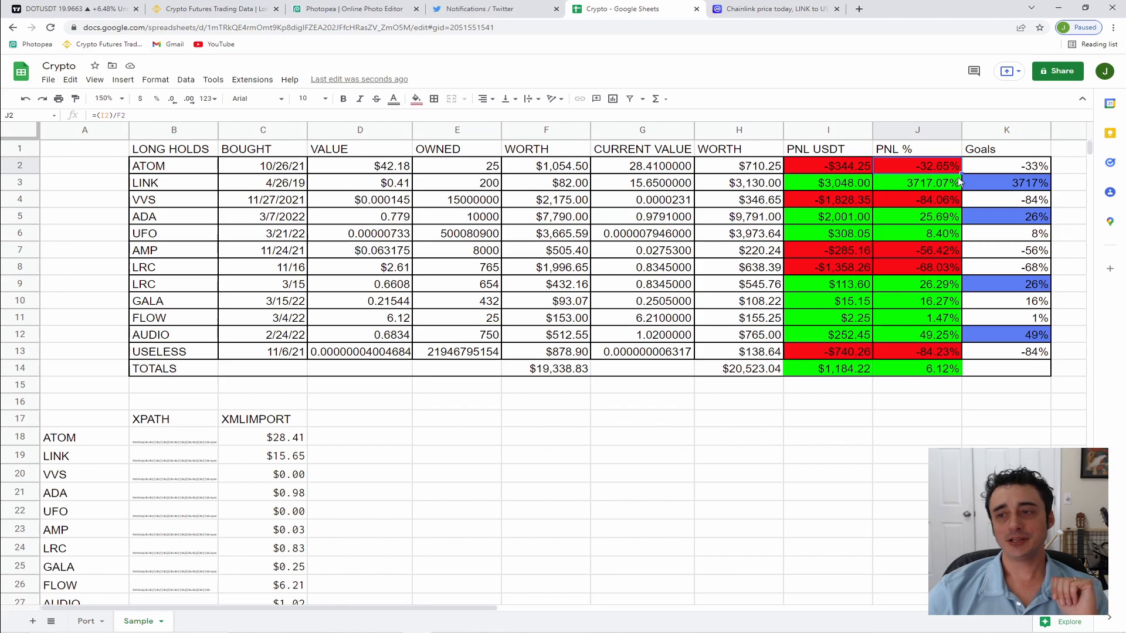
{"action": "left_click_drag", "start_coordinate": [961, 173], "coordinate": [947, 359]}
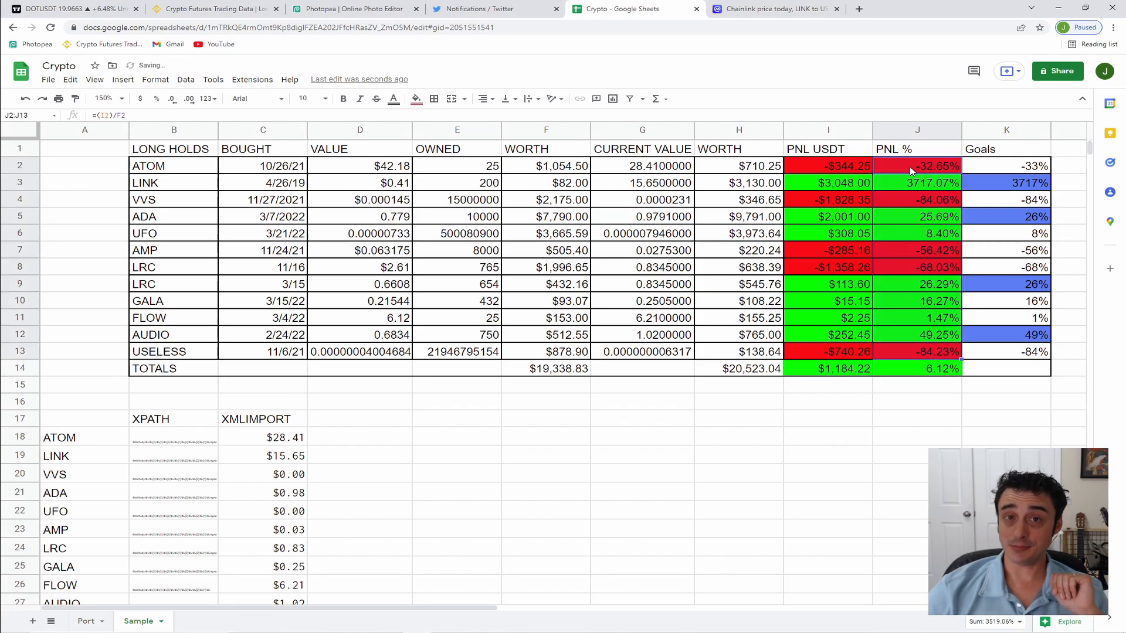
- Check which number format ATOM's PNL % cell J2 uses, and highlight the PNL % values from J2 to J14
{"action": "left_click", "coordinate": [894, 171]}
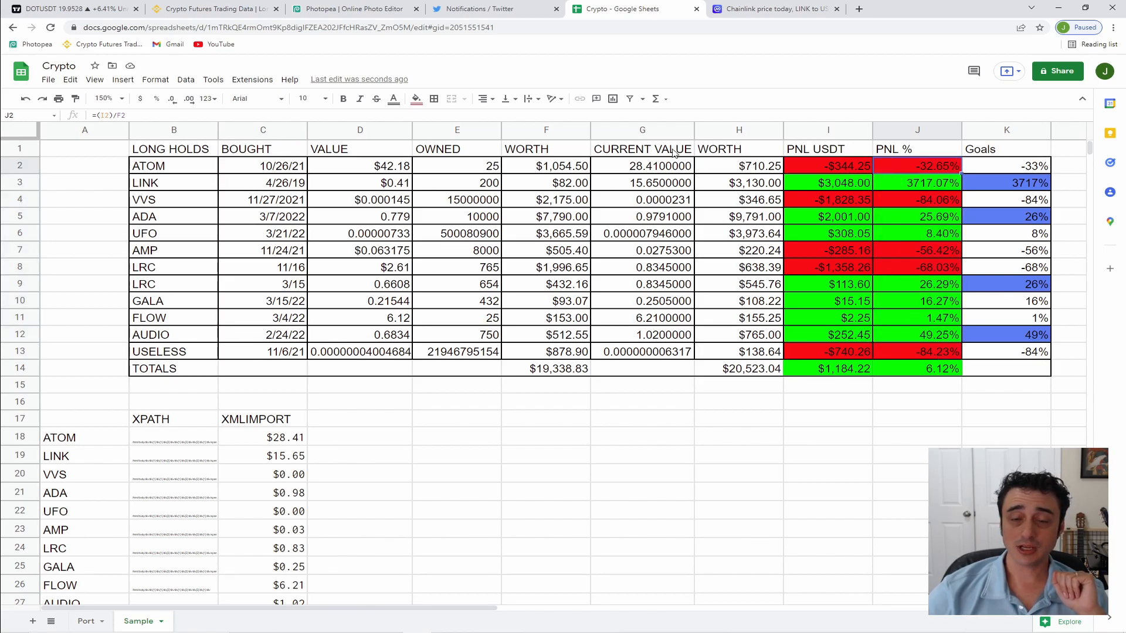
{"action": "left_click", "coordinate": [155, 83]}
{"action": "mouse_move", "coordinate": [176, 125]}
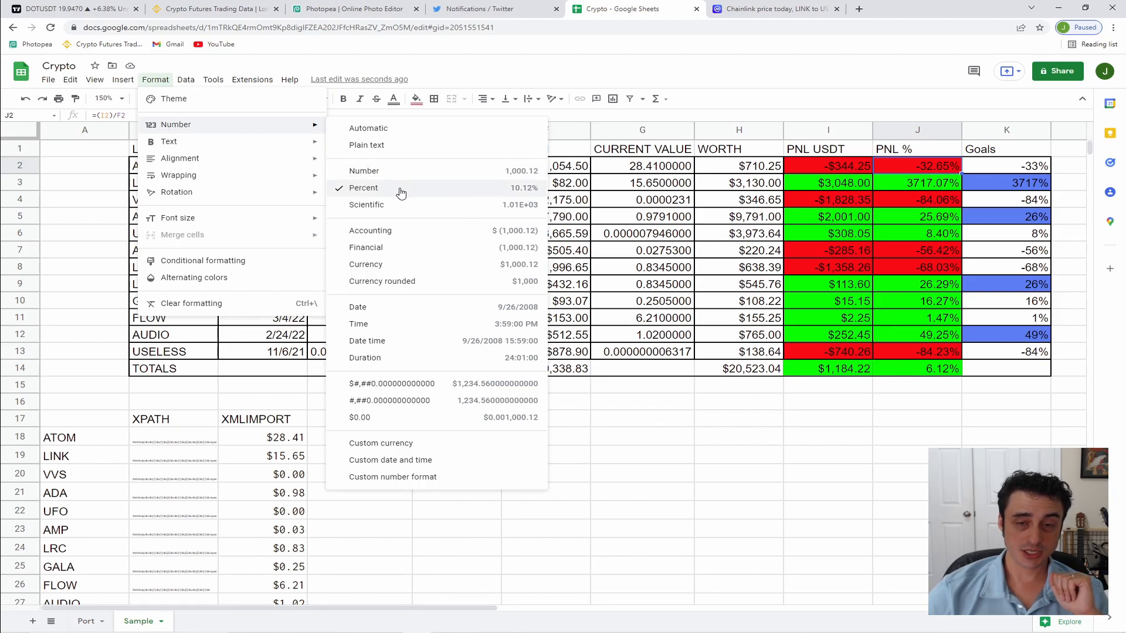
{"action": "left_click", "coordinate": [908, 475]}
{"action": "left_click_drag", "start_coordinate": [910, 171], "coordinate": [906, 368]}
{"action": "left_click", "coordinate": [886, 440]}
- Inspect the TOTALS row formulas for PNL %, both worth columns and PNL USDT
{"action": "left_click", "coordinate": [916, 371]}
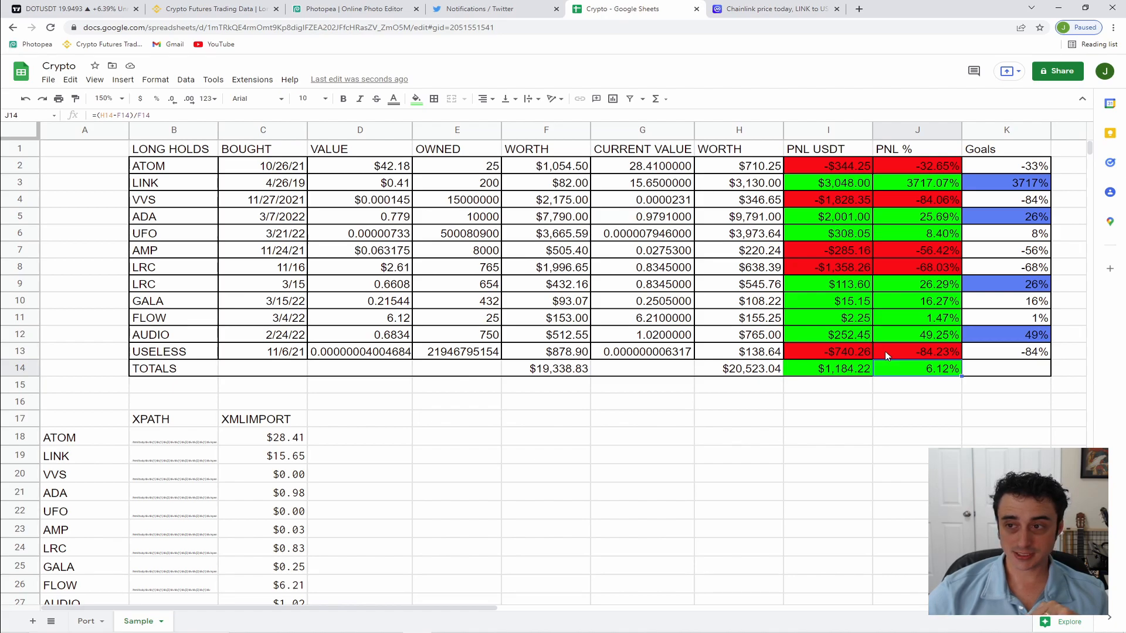
{"action": "left_click", "coordinate": [743, 364]}
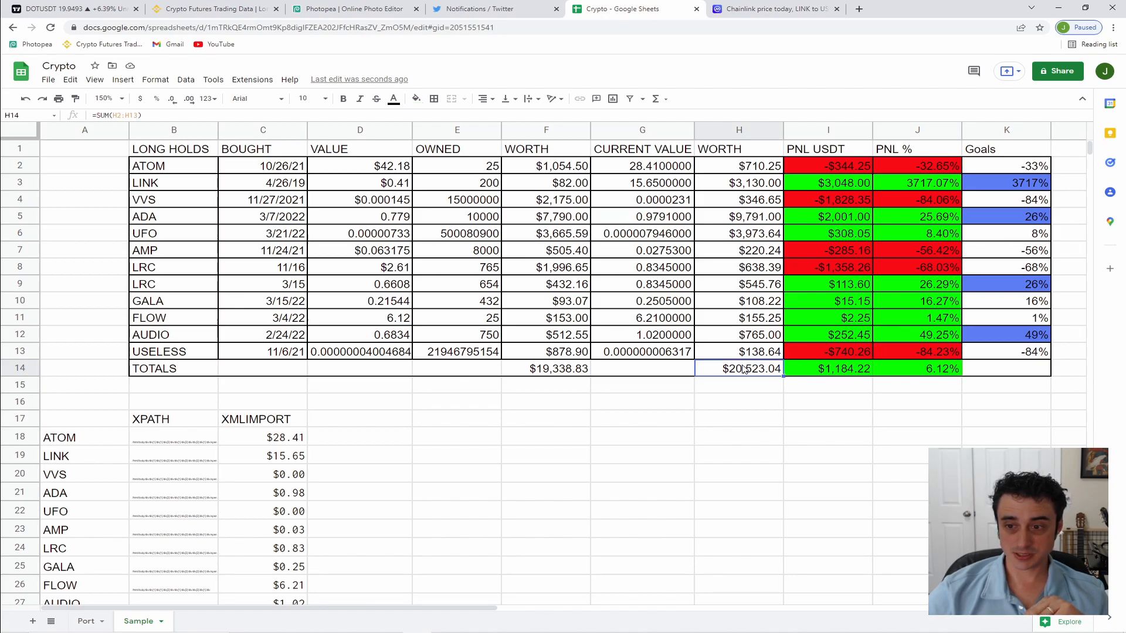
{"action": "left_click", "coordinate": [545, 372]}
{"action": "left_click", "coordinate": [895, 375]}
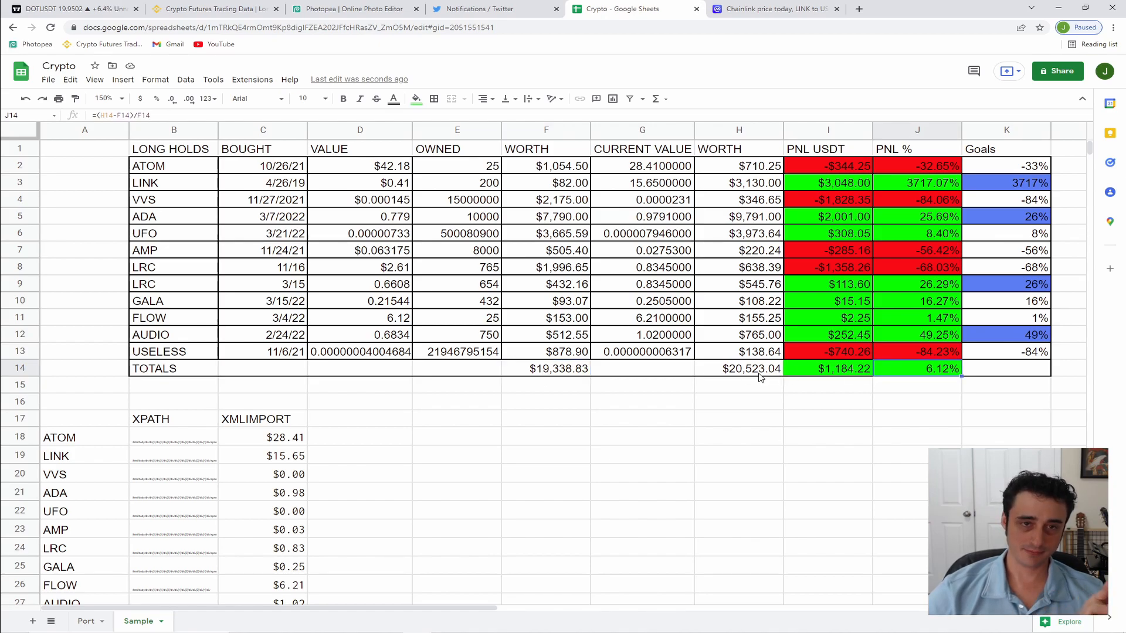
{"action": "left_click", "coordinate": [850, 376]}
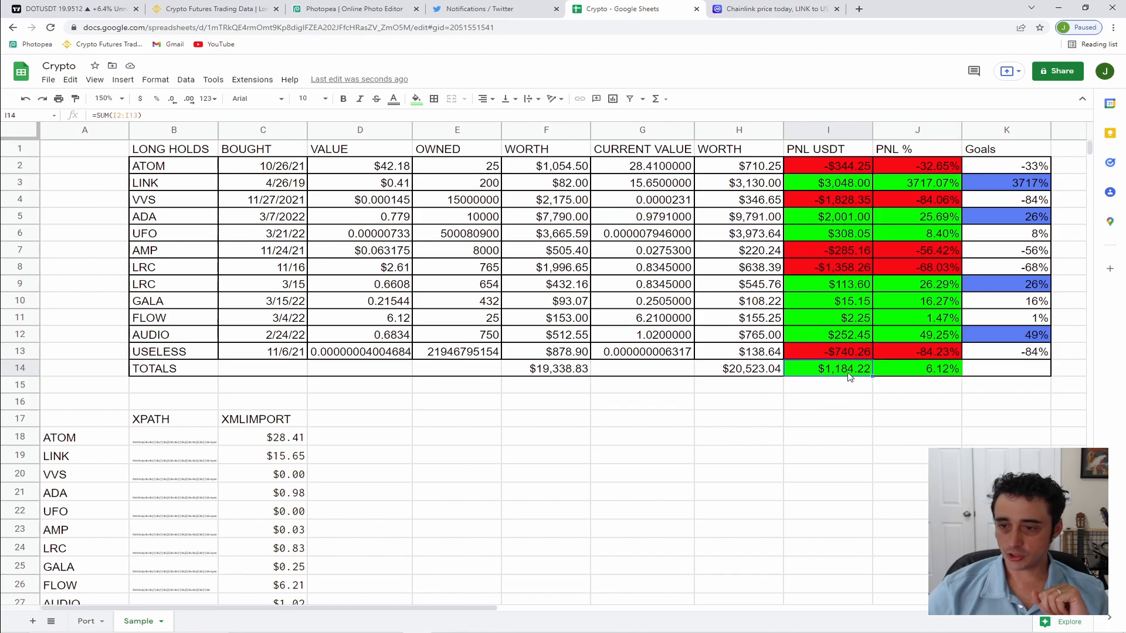
- Change the PNL % total formula in J14 to =(I14)/F14 and reselect the cell to check it
{"action": "left_click", "coordinate": [894, 376]}
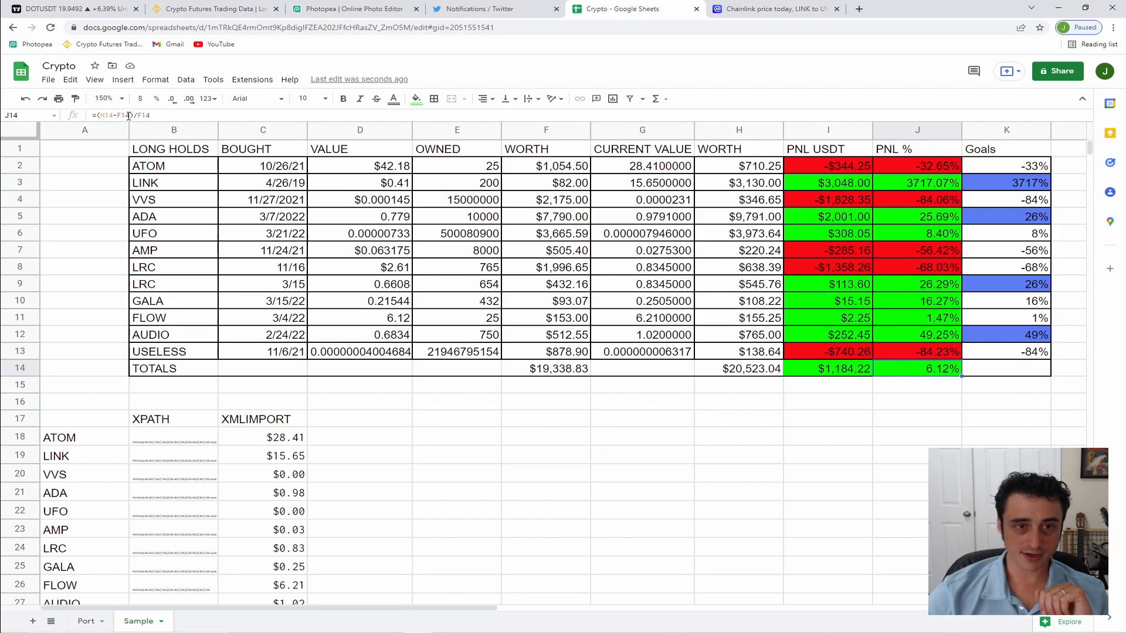
{"action": "left_click_drag", "start_coordinate": [121, 115], "coordinate": [104, 108]}
{"action": "key", "text": "Return"}
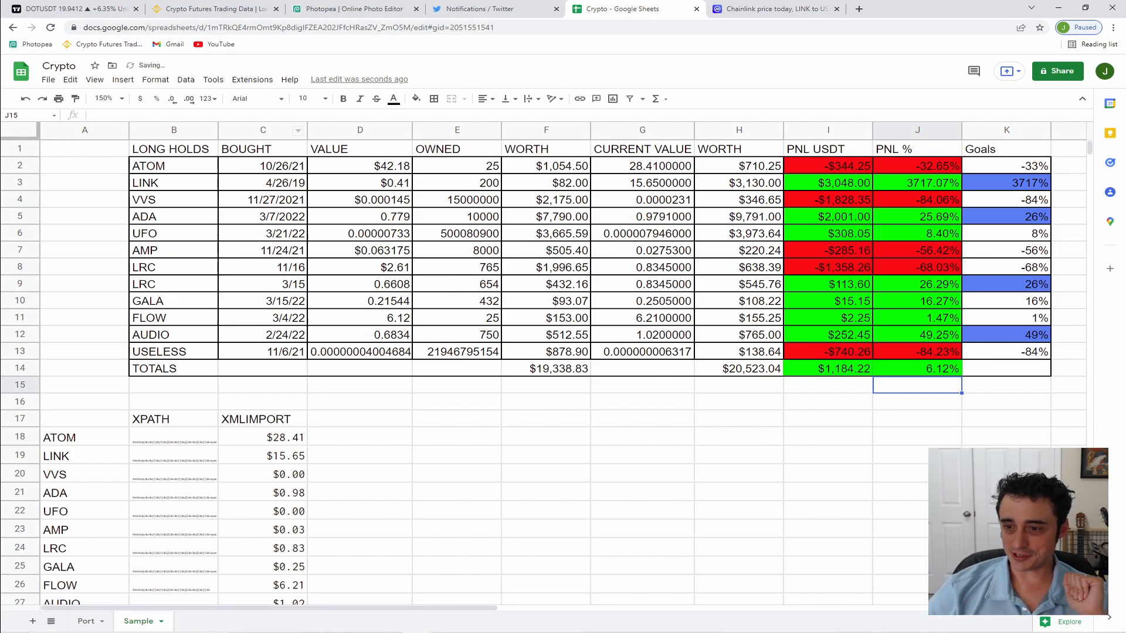
{"action": "left_click", "coordinate": [903, 372]}
{"action": "left_click", "coordinate": [903, 404]}
{"action": "left_click", "coordinate": [913, 382]}
{"action": "left_click", "coordinate": [916, 374]}
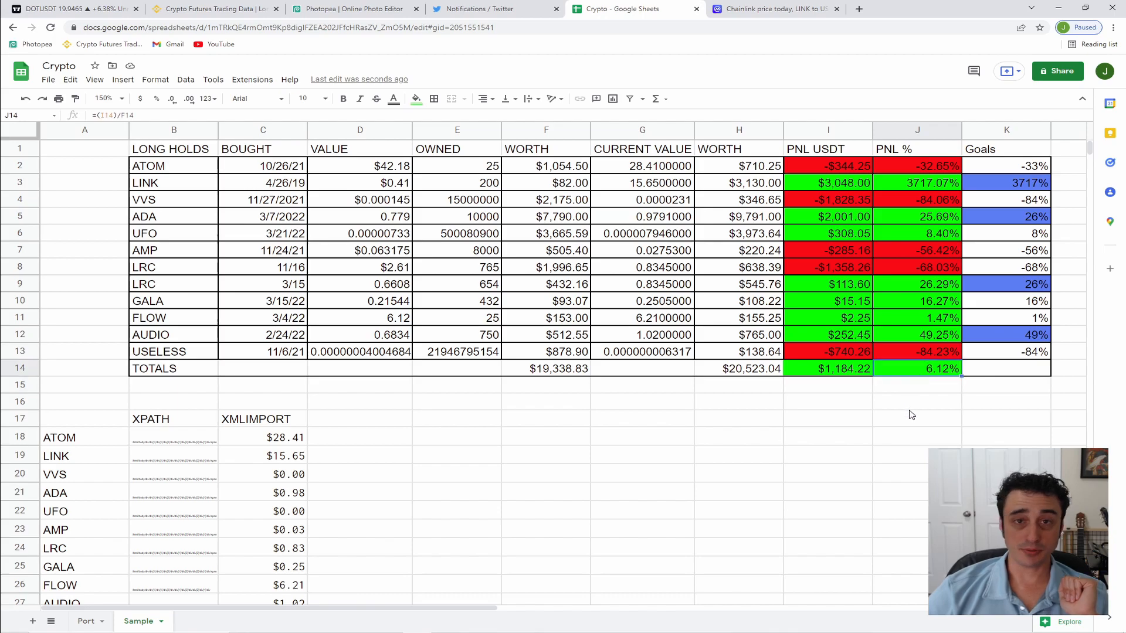
- Highlight the coloured PNL USDT and PNL % range I2:J14 to review its red and green fills
{"action": "left_click", "coordinate": [944, 444]}
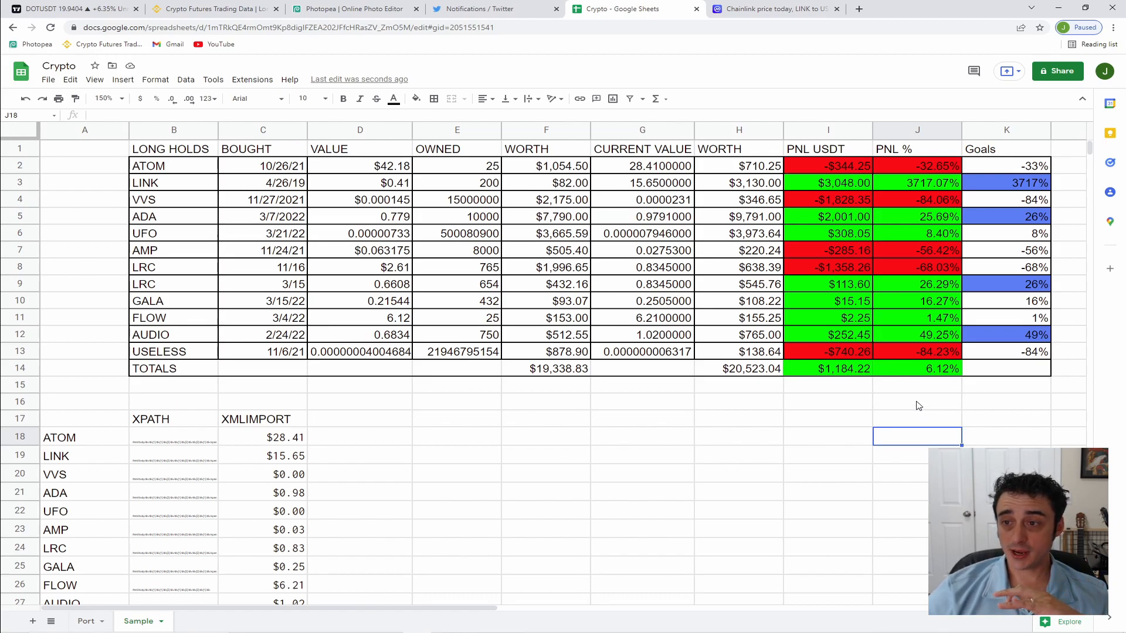
{"action": "left_click_drag", "start_coordinate": [816, 170], "coordinate": [894, 378]}
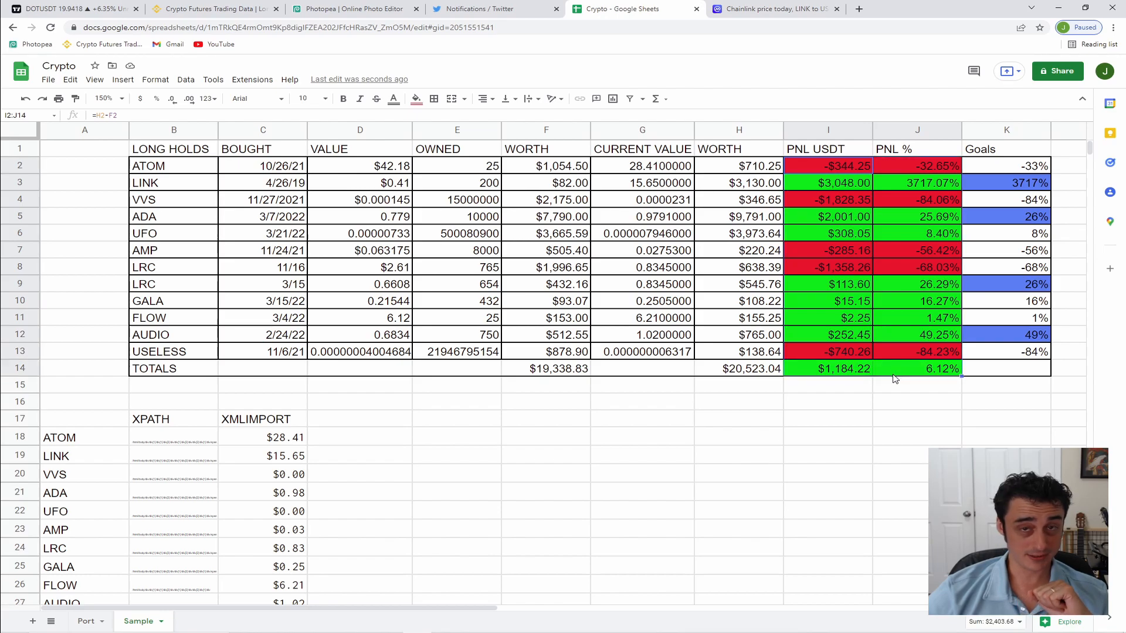
{"action": "left_click", "coordinate": [847, 409]}
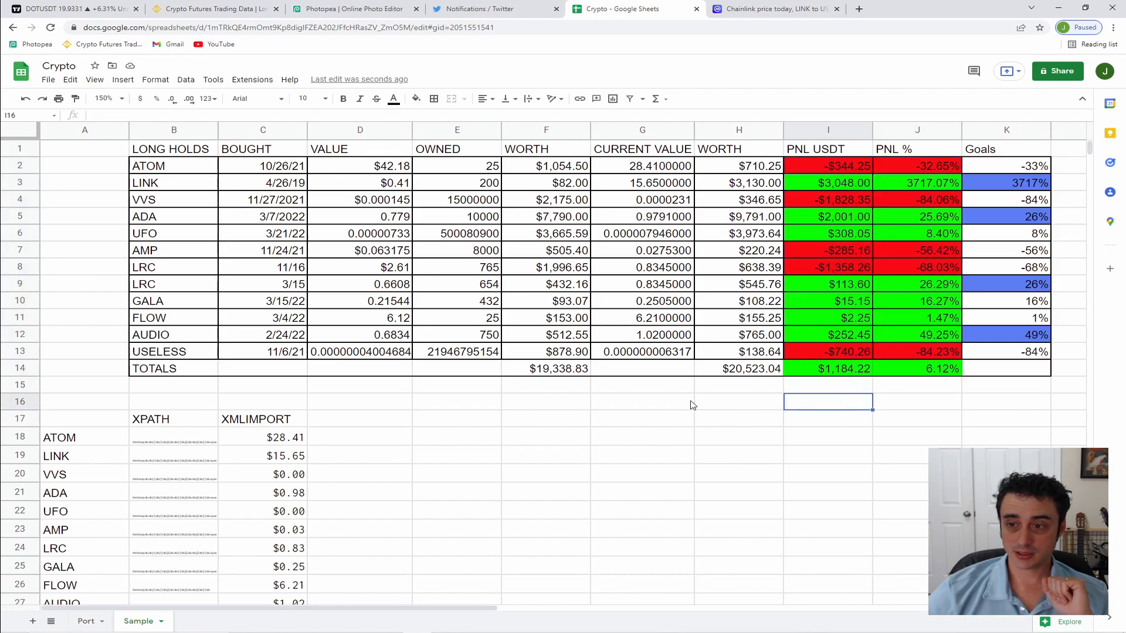
{"action": "left_click", "coordinate": [644, 406]}
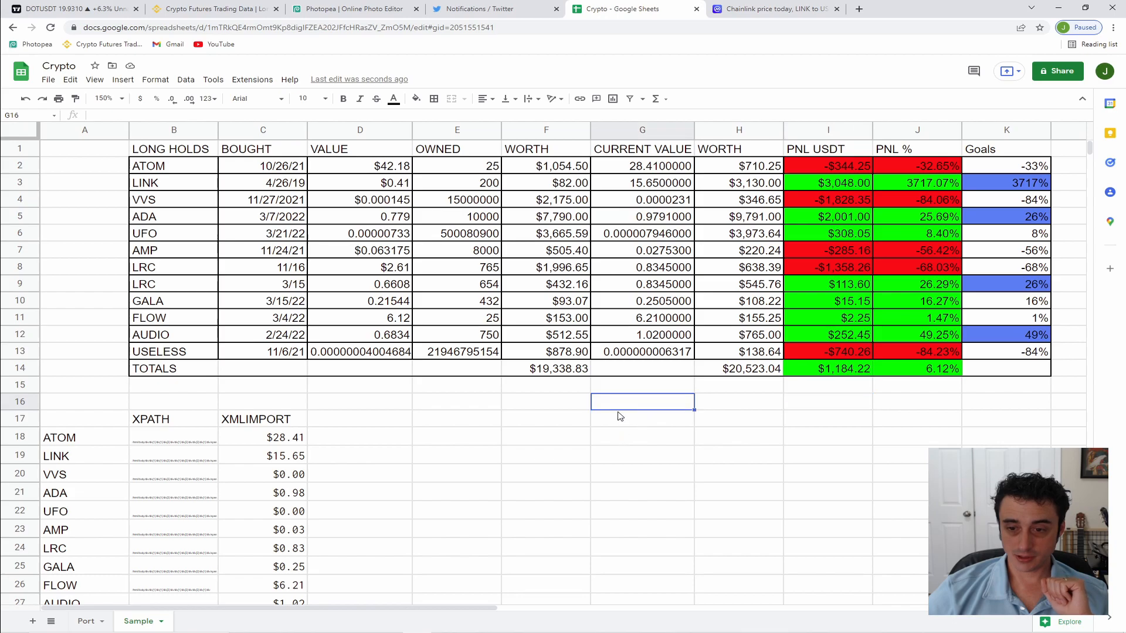
- Enter the sample values 5, -5, 6 and -3 in cells G17 to G20
{"action": "left_click", "coordinate": [620, 417]}
{"action": "type", "text": "5"}
{"action": "key", "text": "Return"}
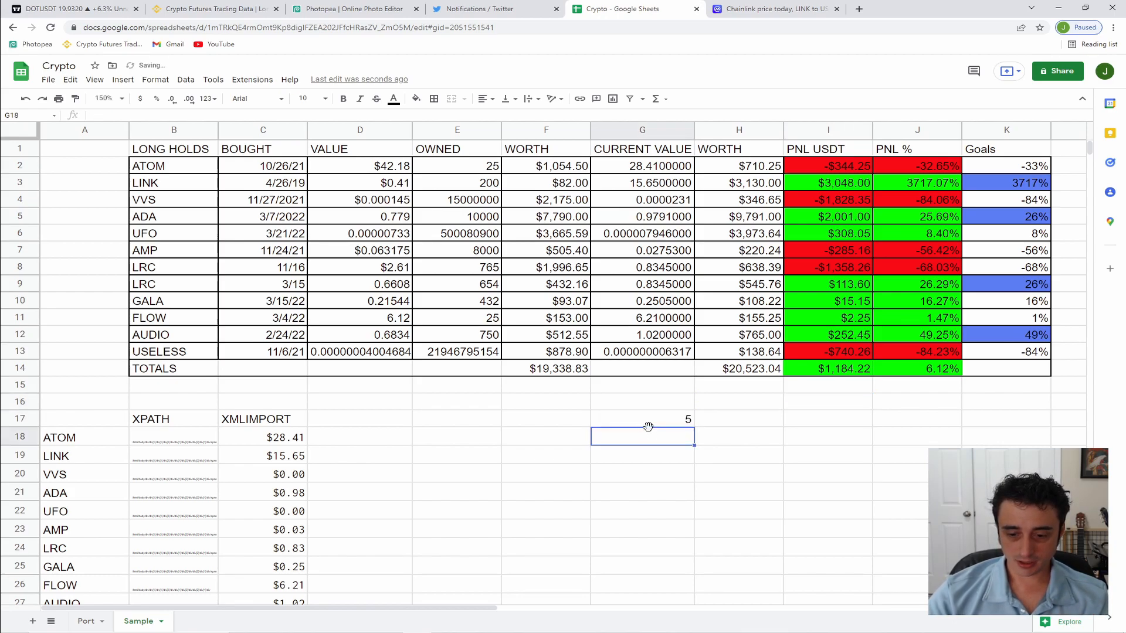
{"action": "type", "text": "-5"}
{"action": "key", "text": "Return"}
{"action": "type", "text": "6"}
{"action": "key", "text": "Return"}
{"action": "type", "text": "-3"}
{"action": "key", "text": "Tab"}
- Enter the sample values 2, -0.5, 4.656546 and 37 in cells H17 to H20
{"action": "key", "text": "Up"}
{"action": "key", "text": "Up"}
{"action": "key", "text": "Up"}
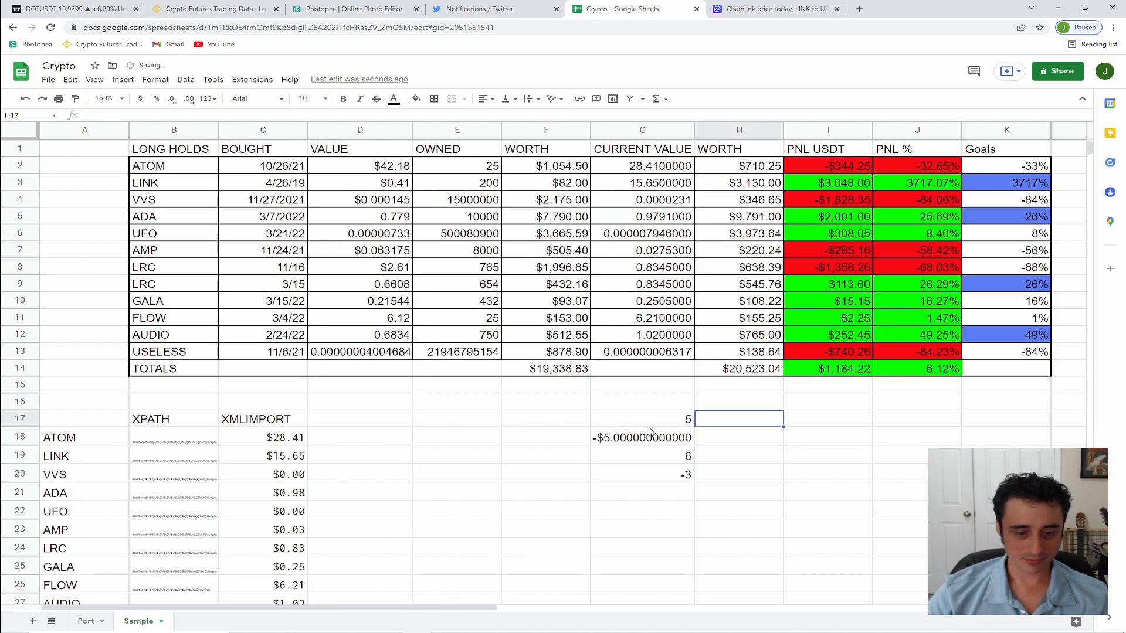
{"action": "type", "text": "2"}
{"action": "key", "text": "Return"}
{"action": "type", "text": "-0.5"}
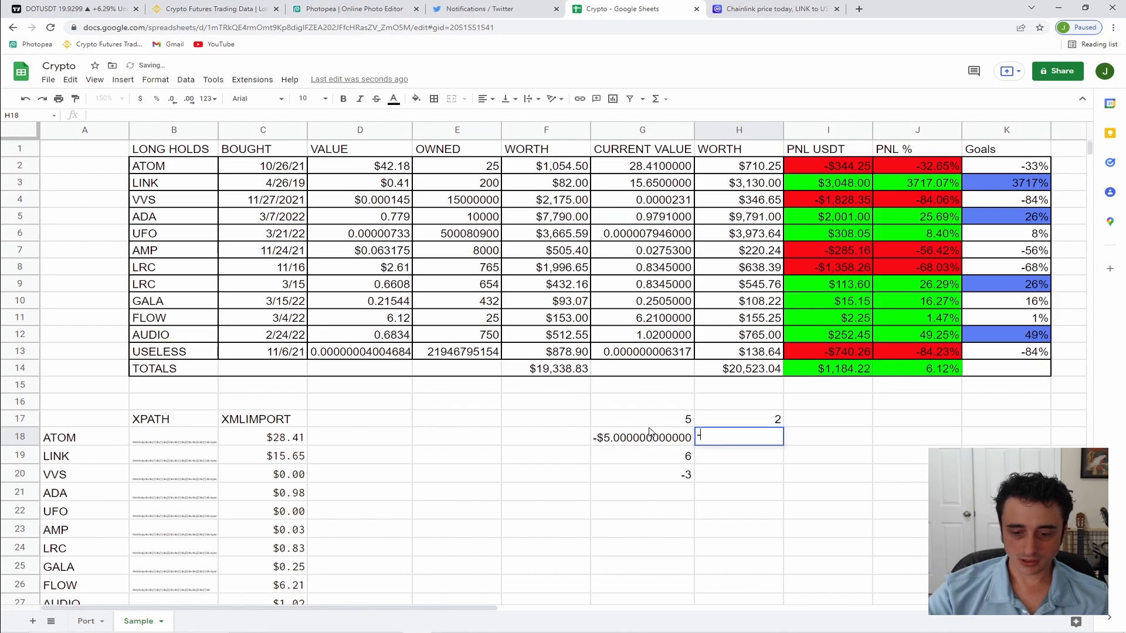
{"action": "key", "text": "Return"}
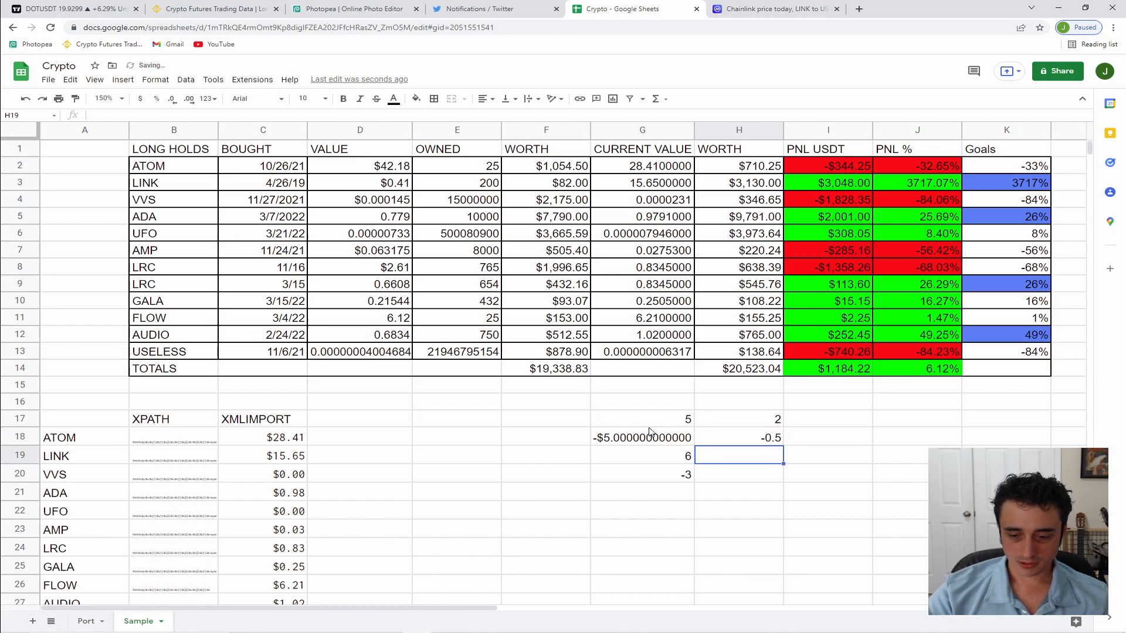
{"action": "type", "text": "4.656546"}
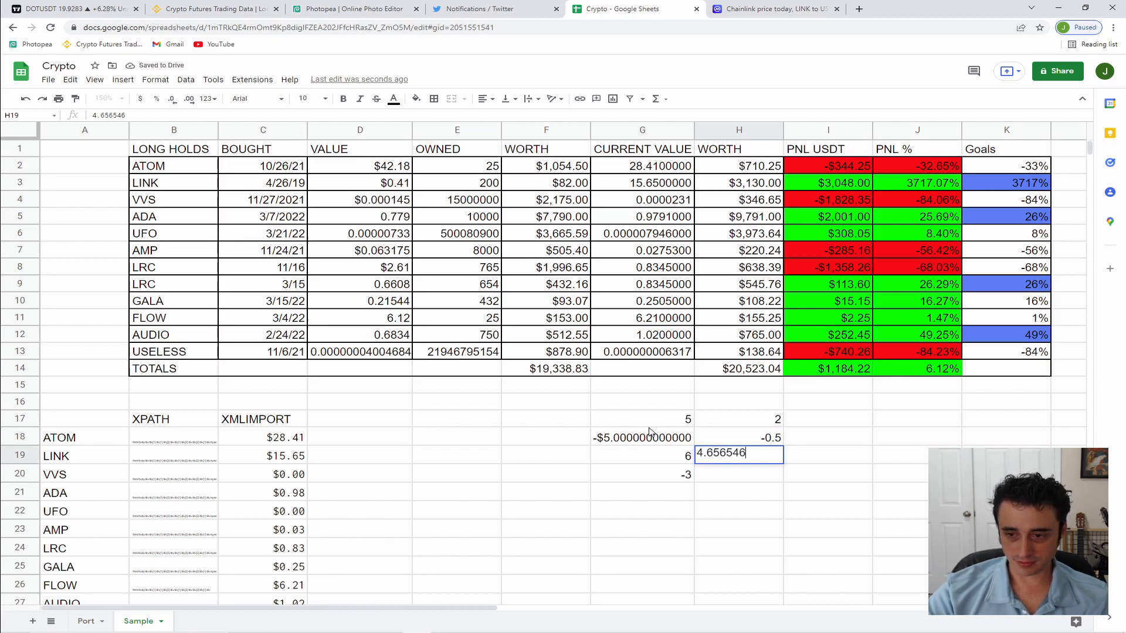
{"action": "key", "text": "Return"}
{"action": "type", "text": "37"}
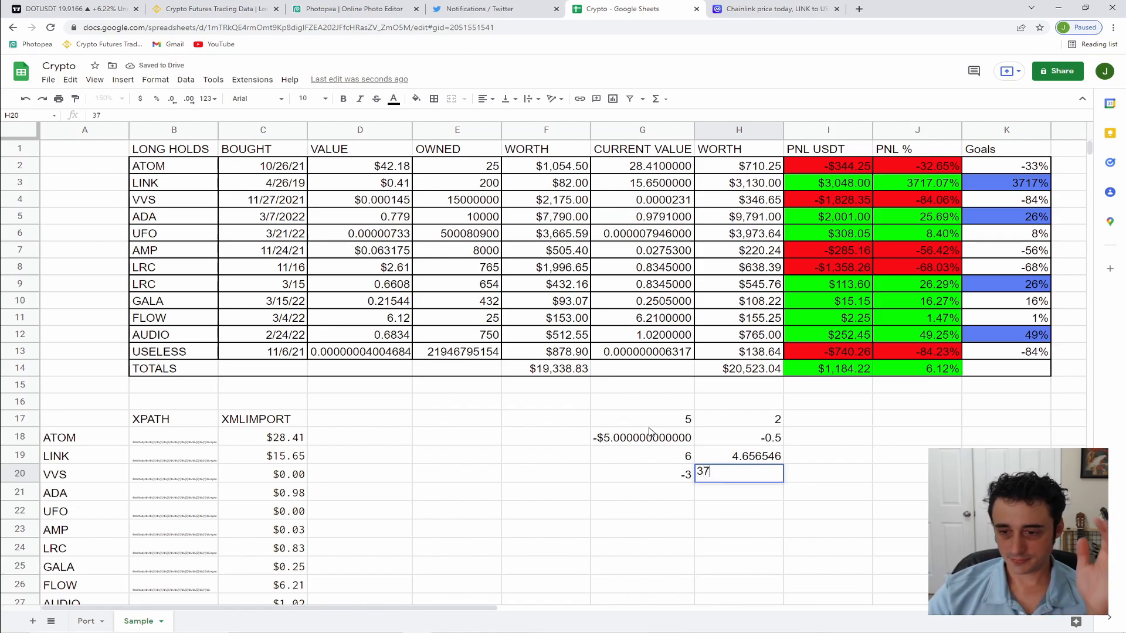
{"action": "key", "text": "Return"}
- Format the sample values in H17:H20 as Percent
{"action": "left_click", "coordinate": [650, 426]}
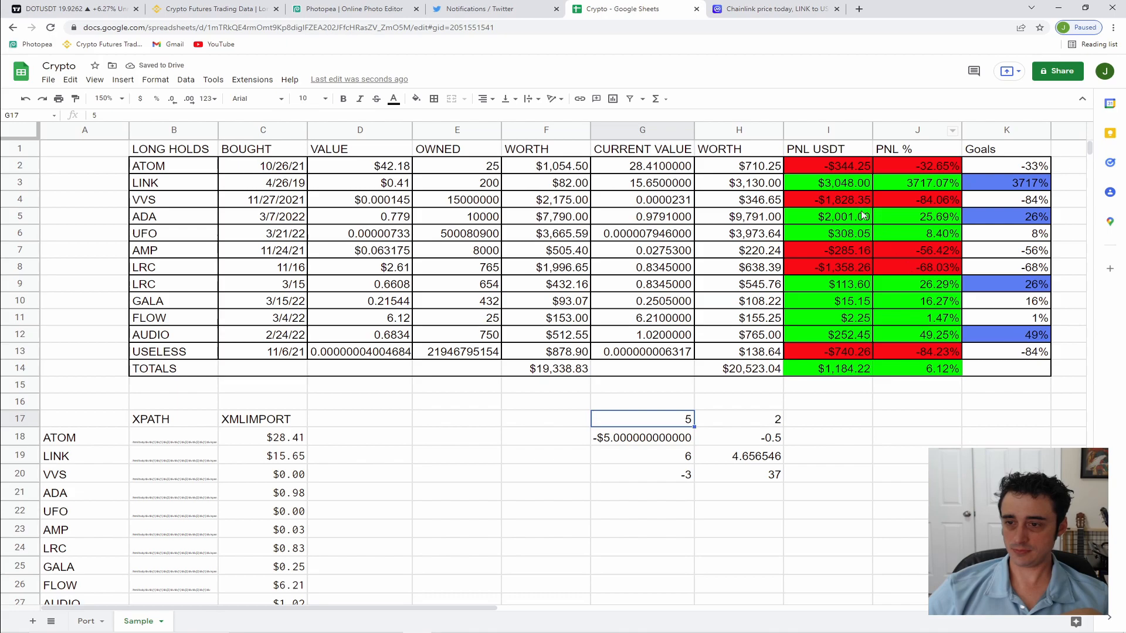
{"action": "left_click_drag", "start_coordinate": [759, 419], "coordinate": [759, 475]}
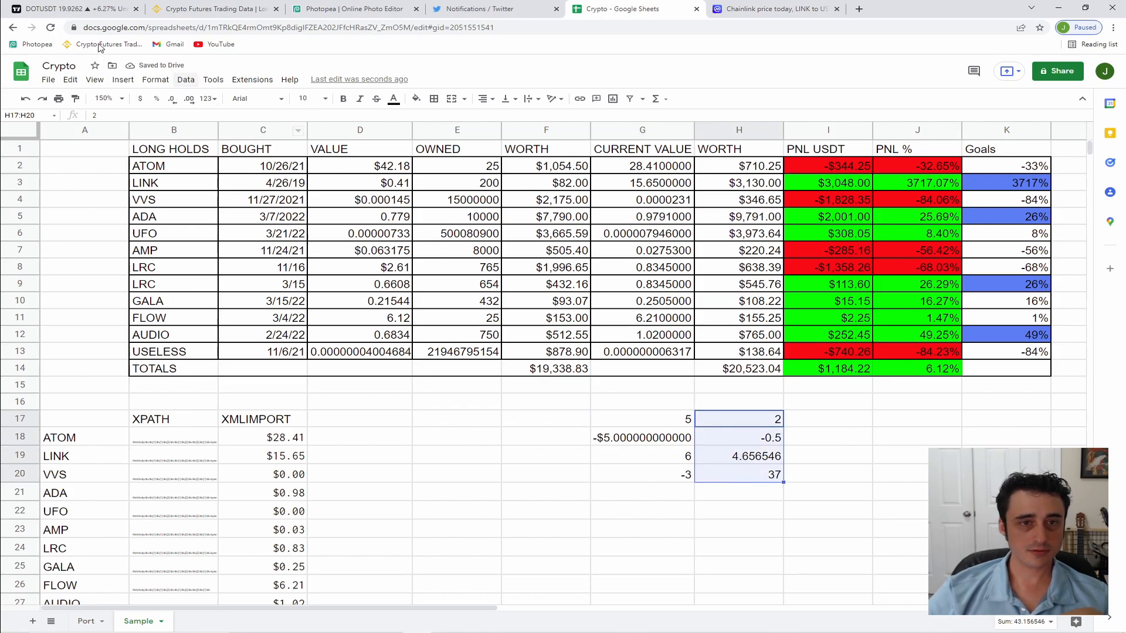
{"action": "left_click", "coordinate": [156, 79]}
{"action": "mouse_move", "coordinate": [246, 125]}
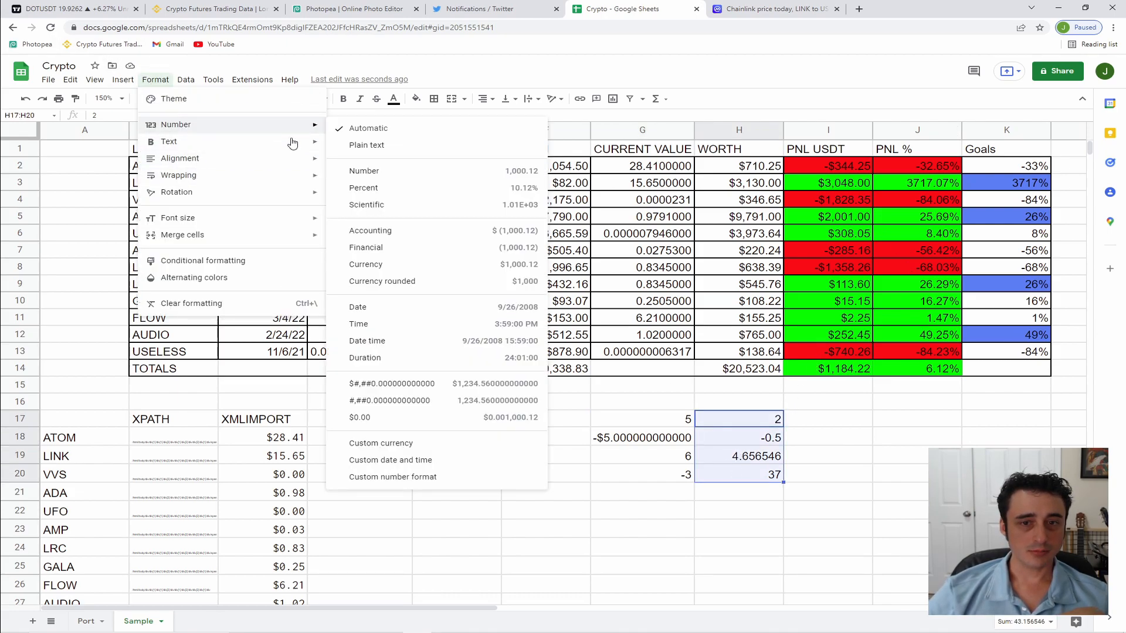
{"action": "left_click", "coordinate": [364, 189]}
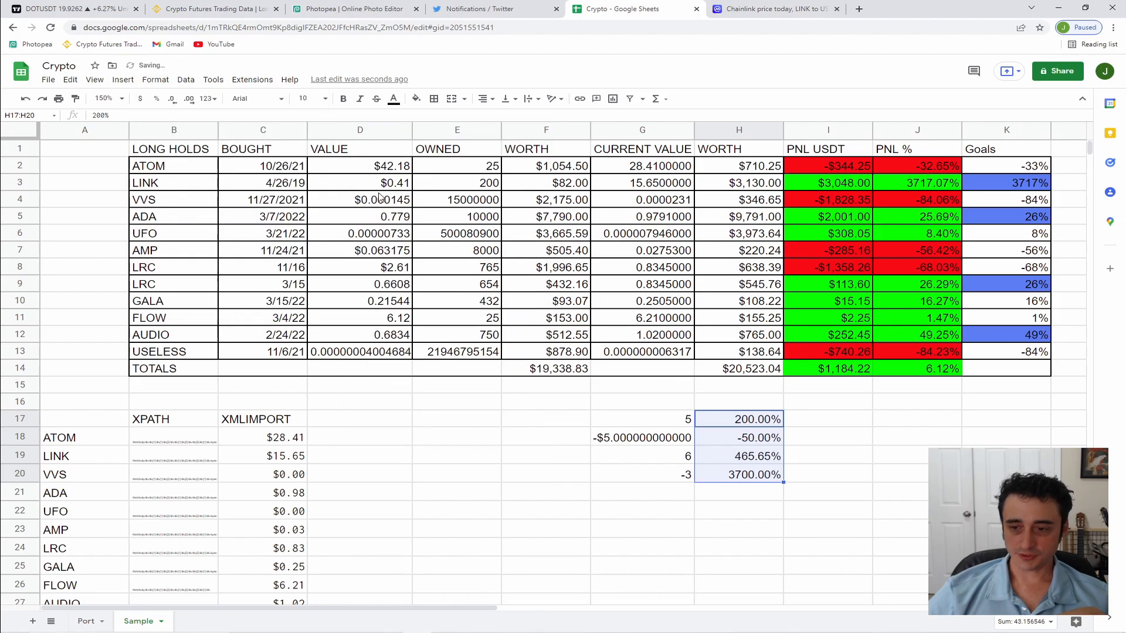
{"action": "left_click", "coordinate": [907, 461]}
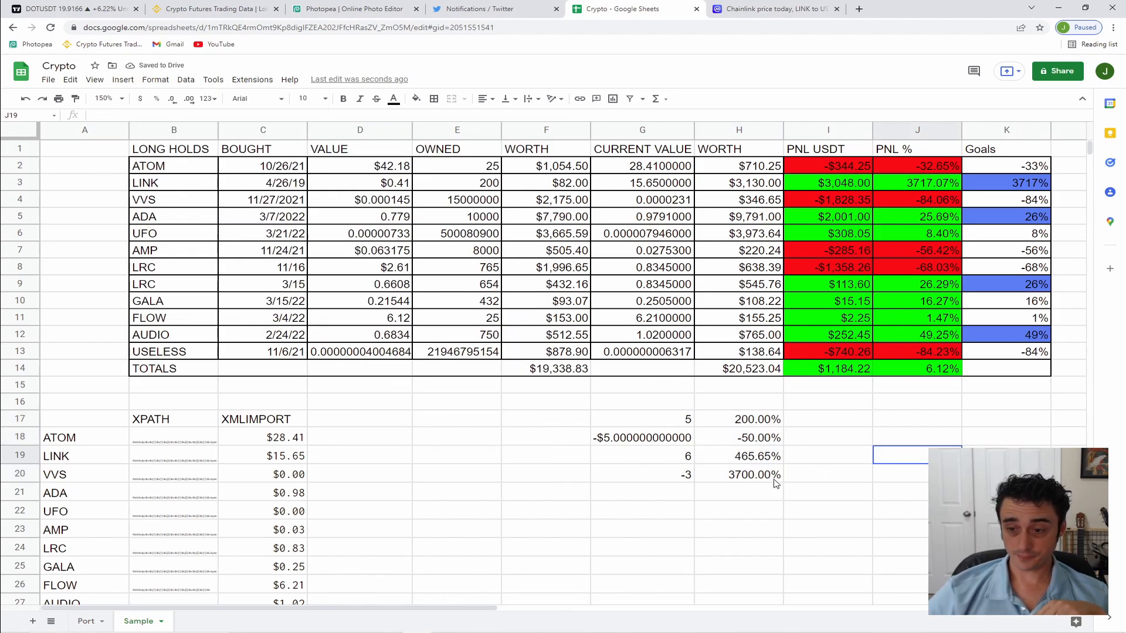
- Start a conditional formatting rule for the sample range G17:H20
{"action": "left_click", "coordinate": [739, 477]}
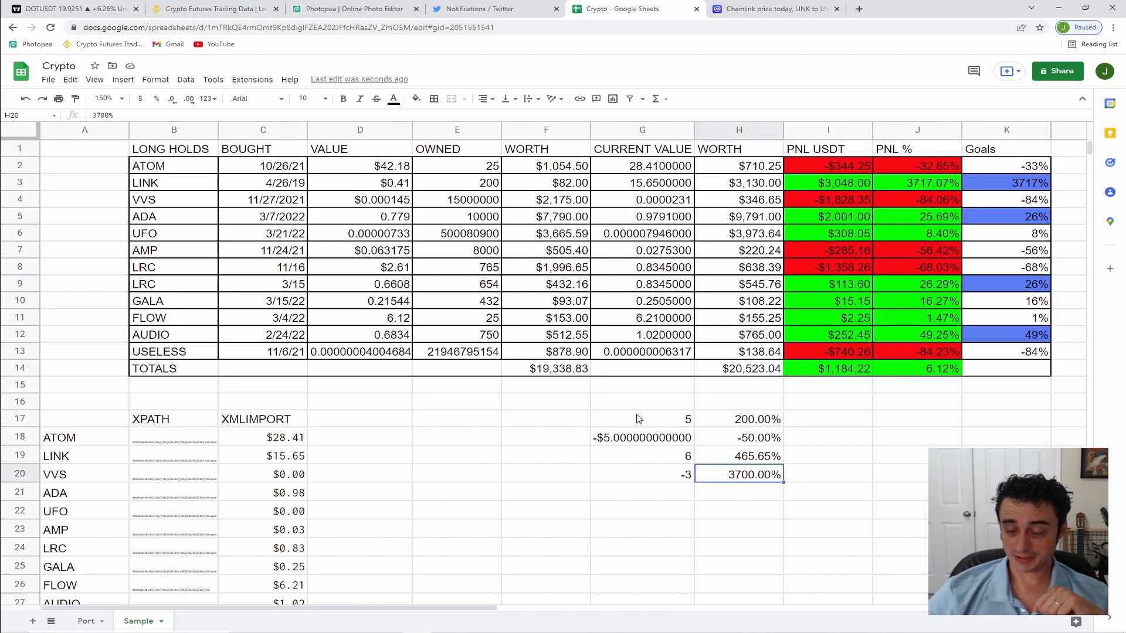
{"action": "left_click", "coordinate": [662, 479]}
{"action": "left_click", "coordinate": [746, 479]}
{"action": "left_click_drag", "start_coordinate": [653, 421], "coordinate": [760, 480]}
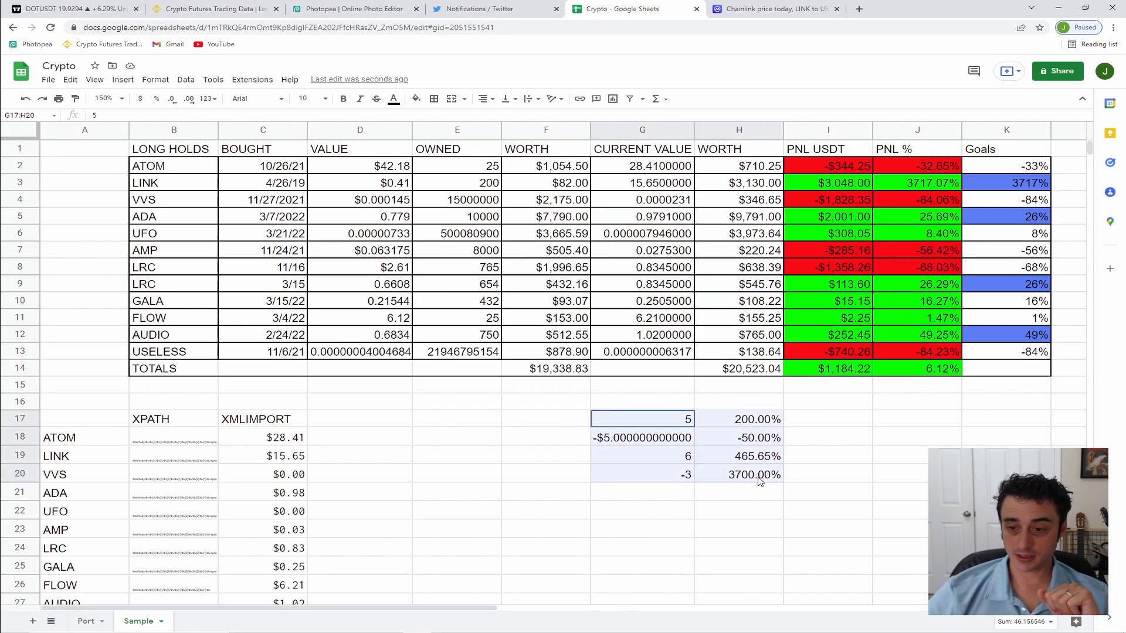
{"action": "right_click", "coordinate": [683, 456]}
{"action": "mouse_move", "coordinate": [725, 445]}
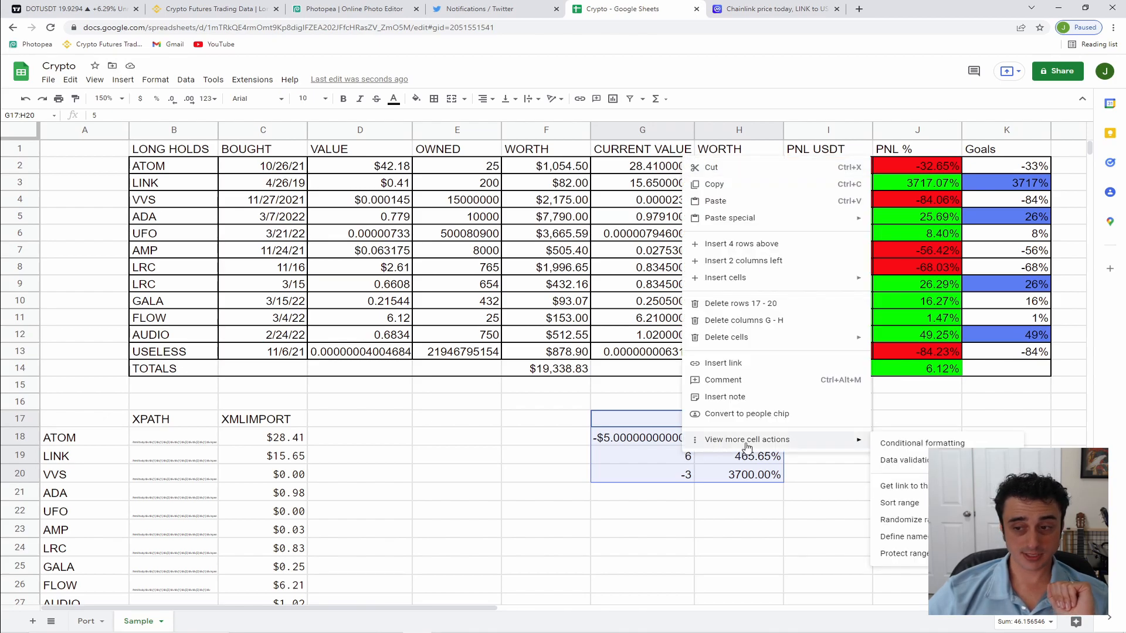
{"action": "left_click", "coordinate": [921, 443]}
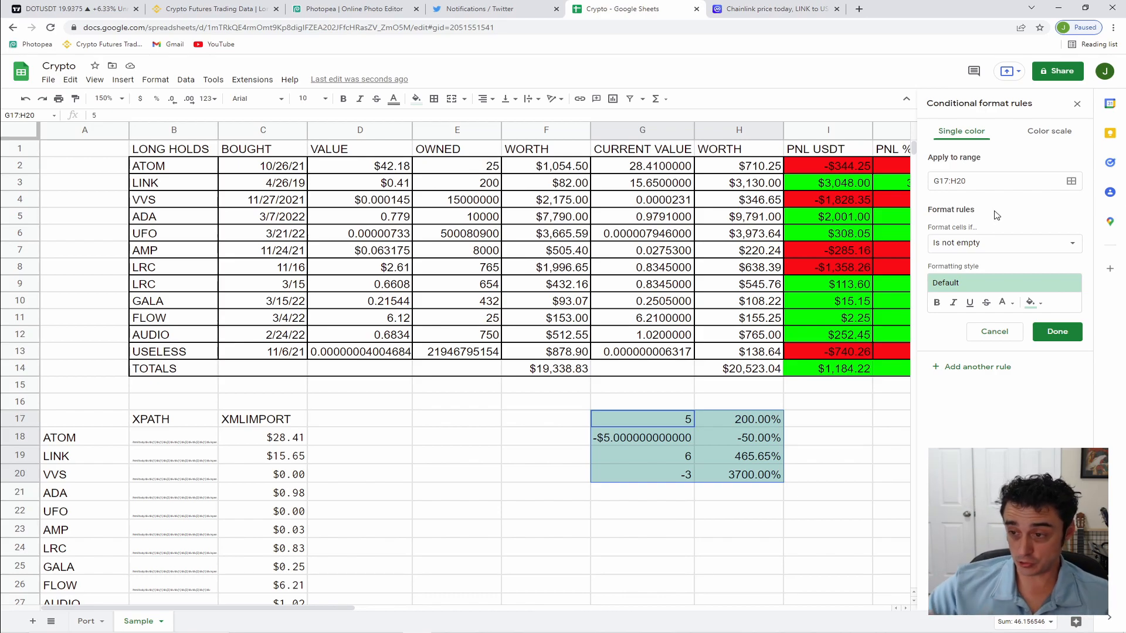
- Set the rule to format cells greater than 0 with a bright green fill
{"action": "left_click", "coordinate": [976, 246]}
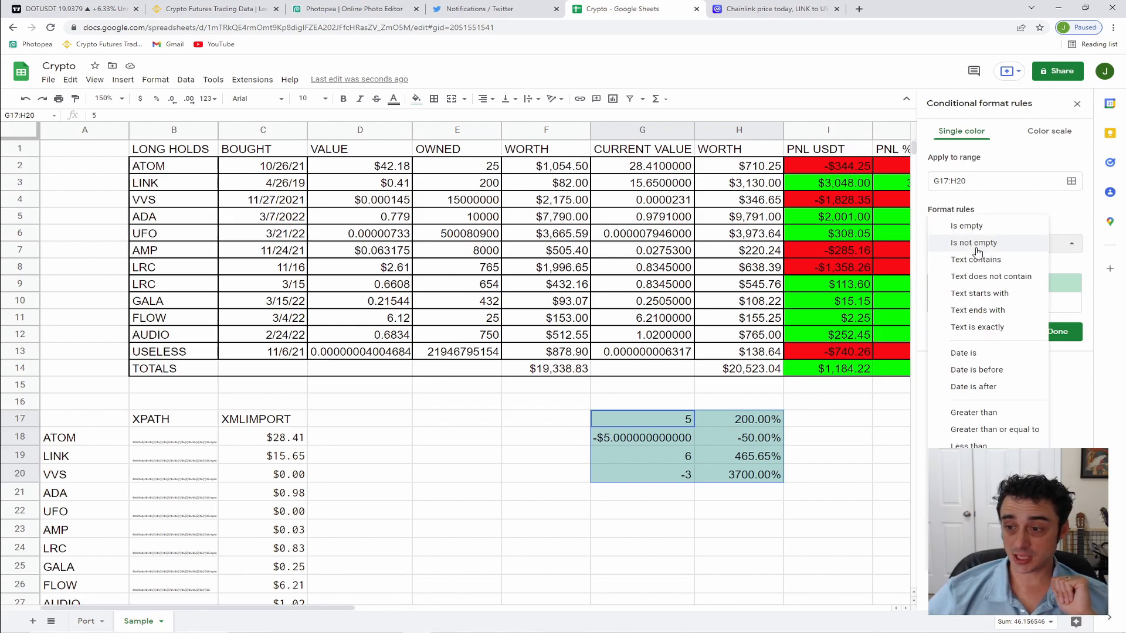
{"action": "left_click", "coordinate": [983, 416]}
{"action": "left_click", "coordinate": [963, 269]}
{"action": "type", "text": "0"}
{"action": "left_click", "coordinate": [1033, 330]}
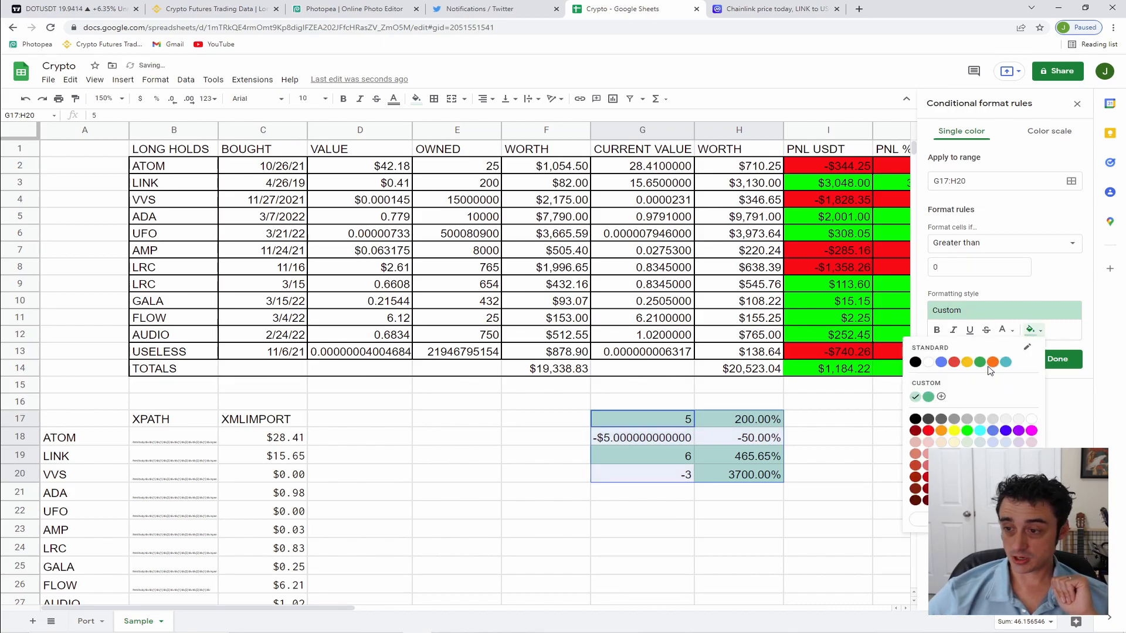
{"action": "left_click", "coordinate": [968, 431]}
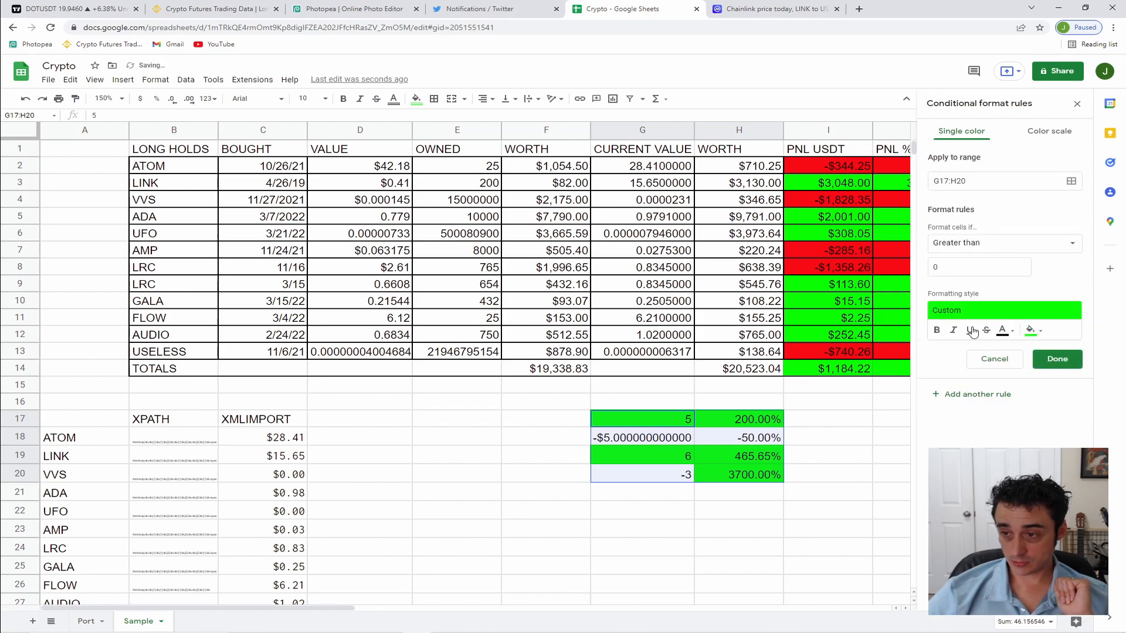
- Add a second rule for G17:H20 that formats cells less than 0 with a red fill, and save it
{"action": "left_click", "coordinate": [971, 247]}
{"action": "left_click", "coordinate": [972, 285]}
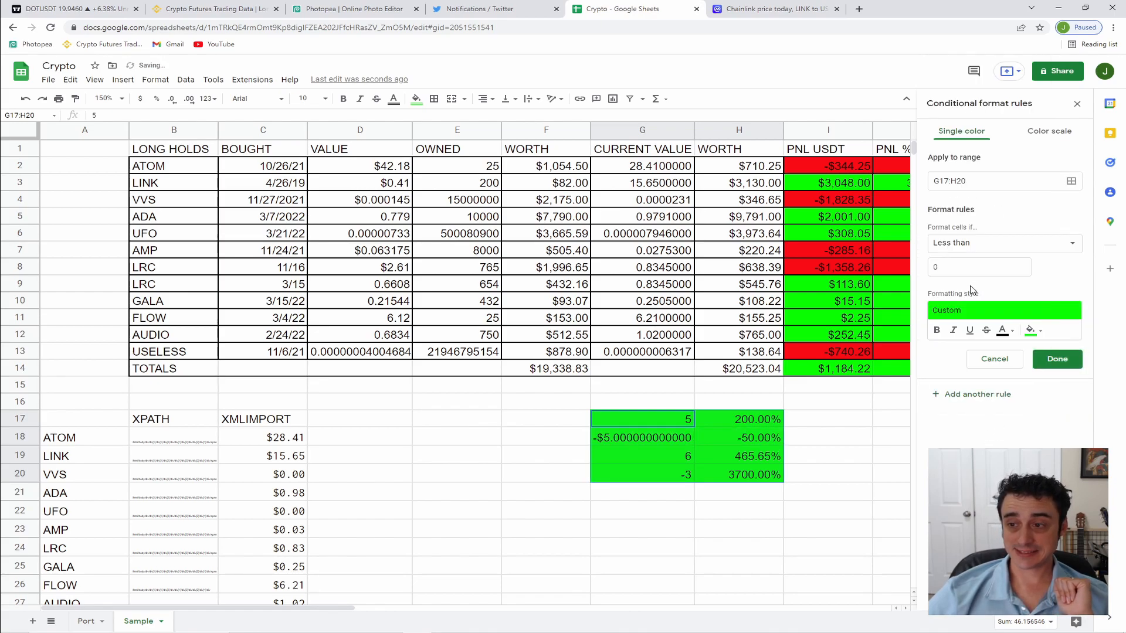
{"action": "left_click", "coordinate": [1032, 331]}
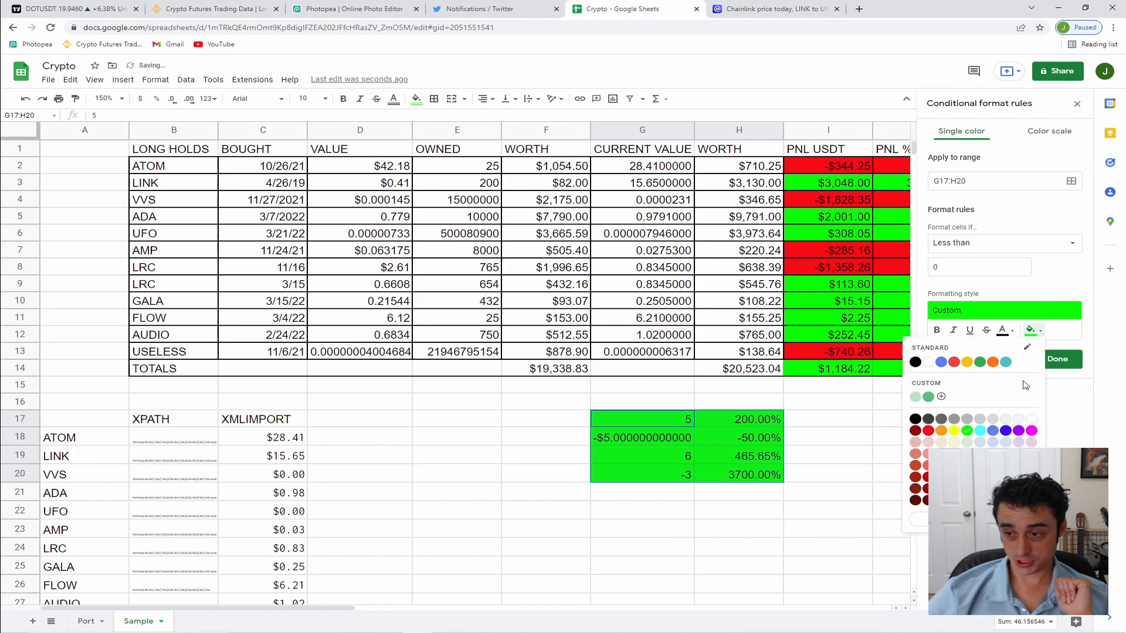
{"action": "left_click", "coordinate": [927, 432]}
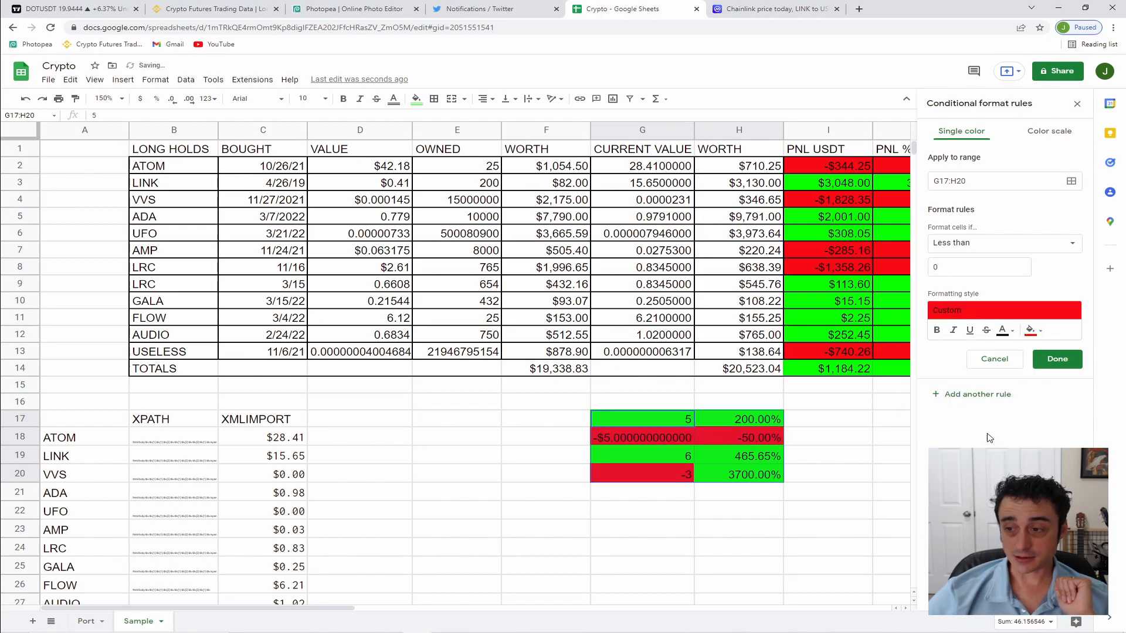
{"action": "left_click", "coordinate": [1056, 357]}
{"action": "left_click", "coordinate": [823, 546]}
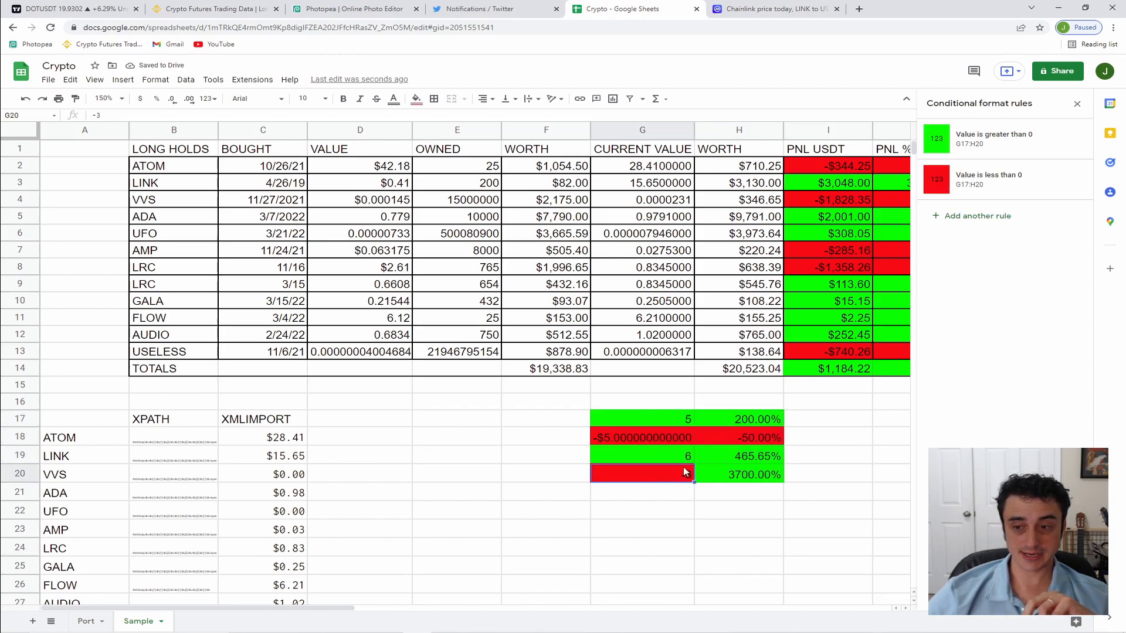
- Test the rules on the sample values by setting G20 to 9 and G19 to -6
{"action": "left_click", "coordinate": [729, 432]}
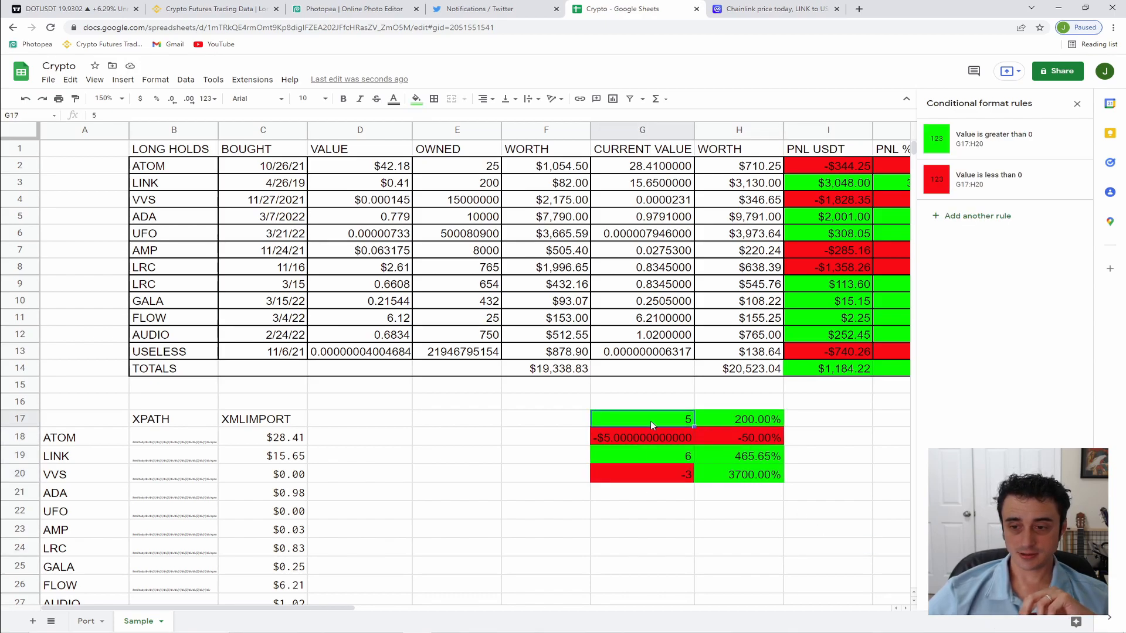
{"action": "left_click", "coordinate": [799, 529]}
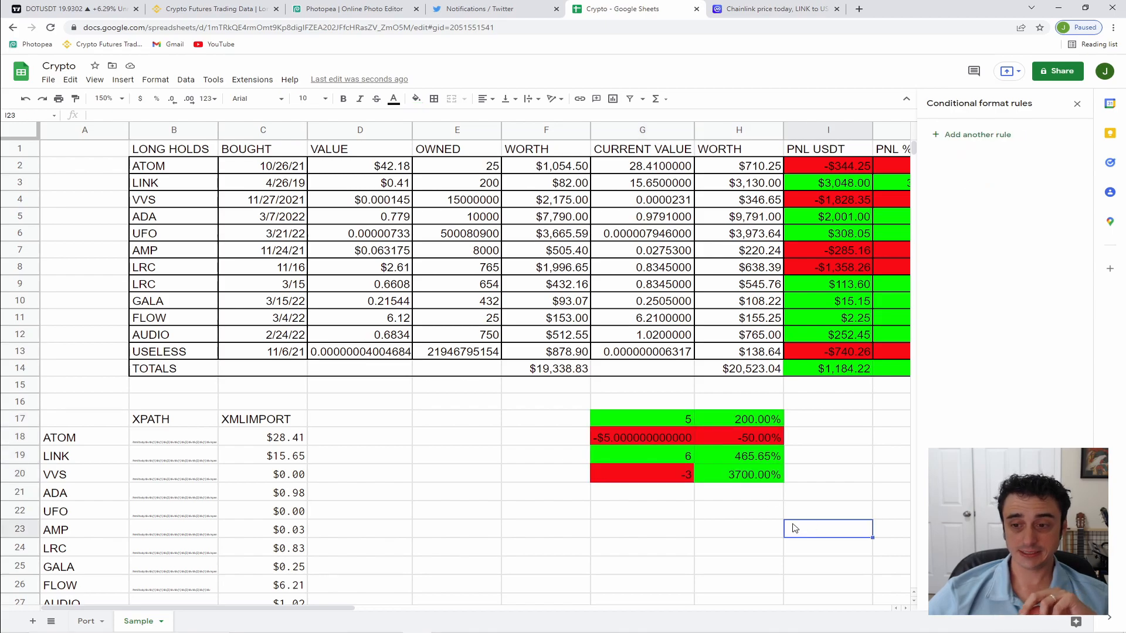
{"action": "left_click", "coordinate": [656, 473]}
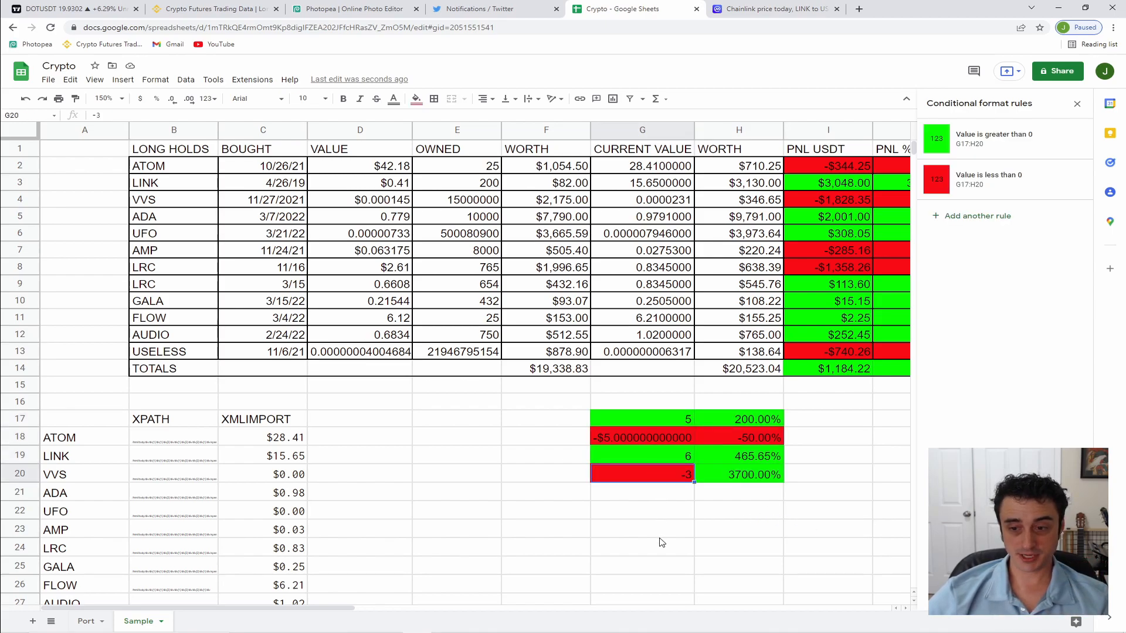
{"action": "type", "text": "9"}
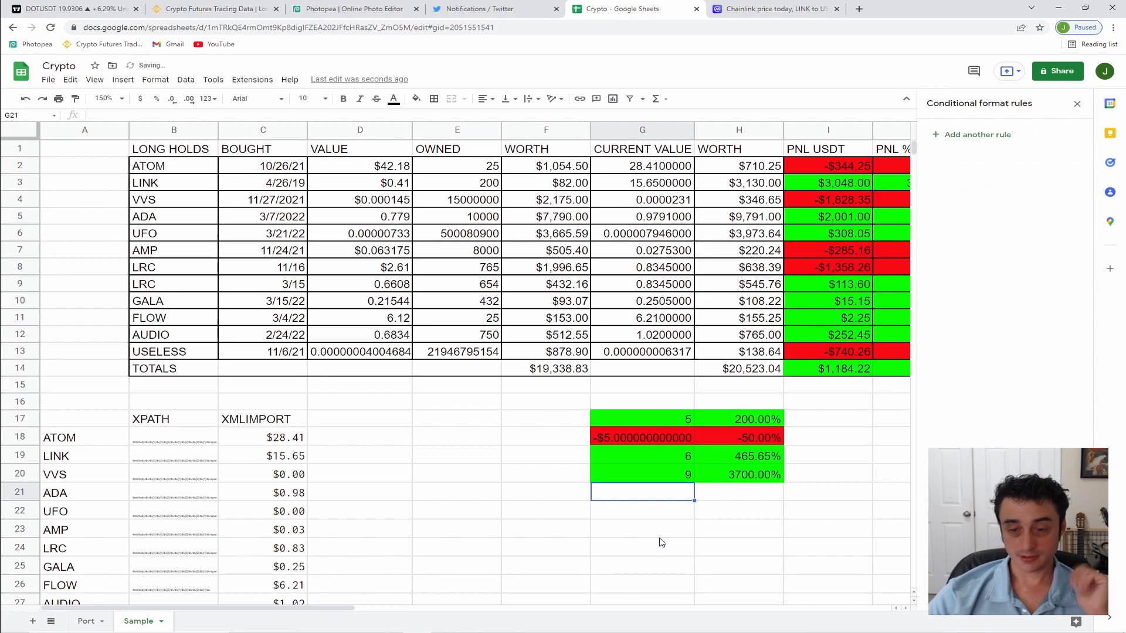
{"action": "key", "text": "Up"}
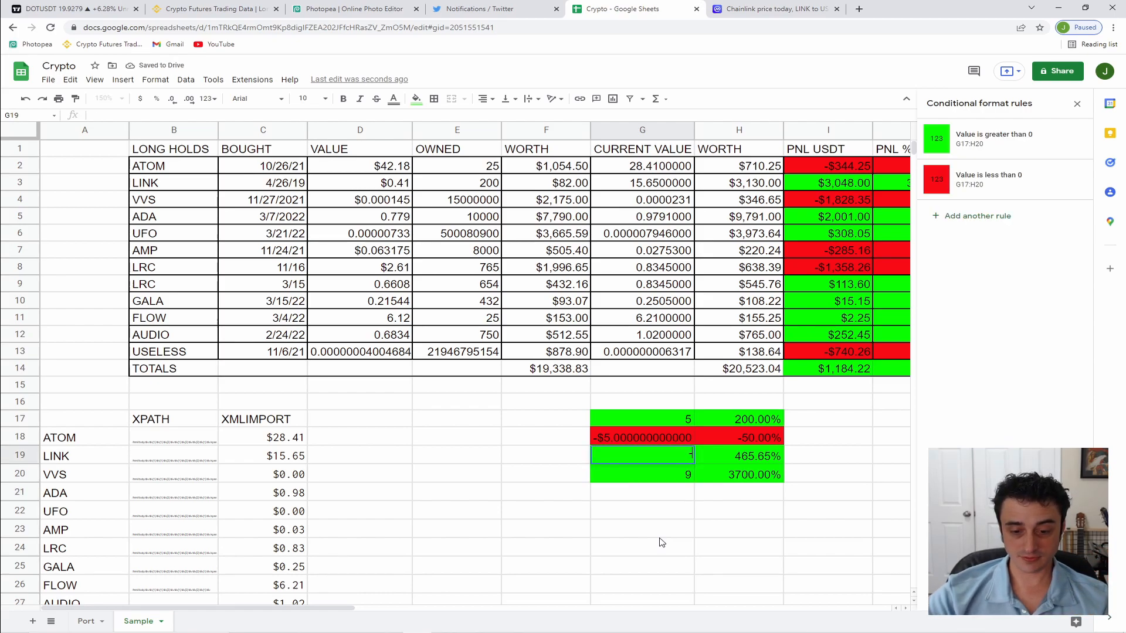
{"action": "type", "text": "-6"}
{"action": "key", "text": "Return"}
{"action": "key", "text": "Up"}
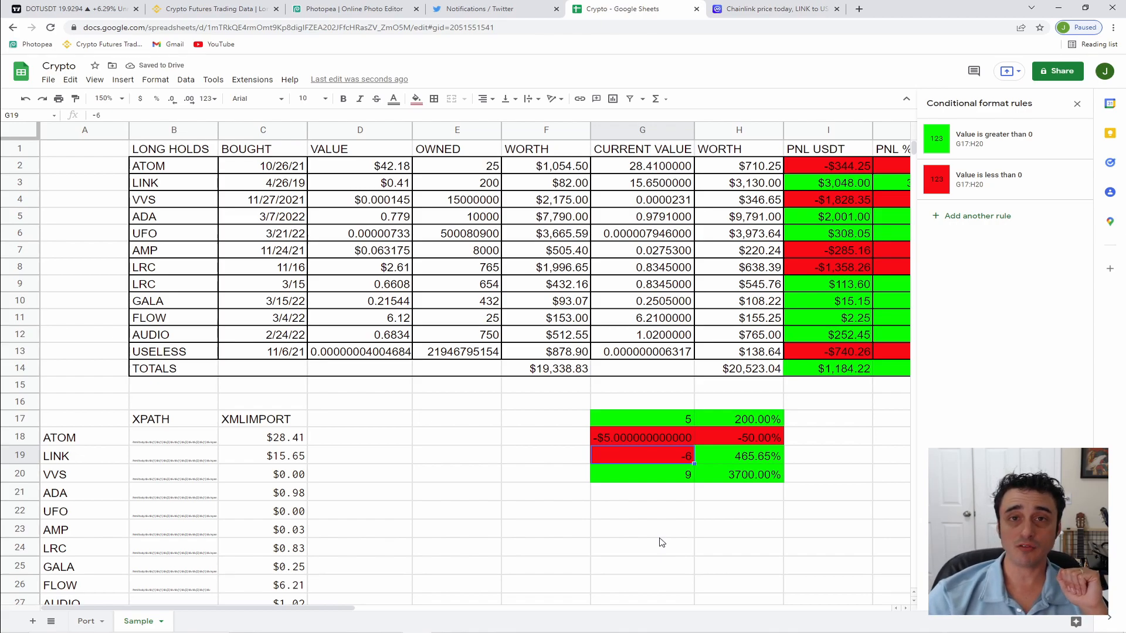
- Examine the conditional formatting rules applied to the PNL USDT and Goals columns of the holdings table
{"action": "key", "text": "Right"}
{"action": "key", "text": "Right"}
{"action": "key", "text": "Right"}
{"action": "key", "text": "Right"}
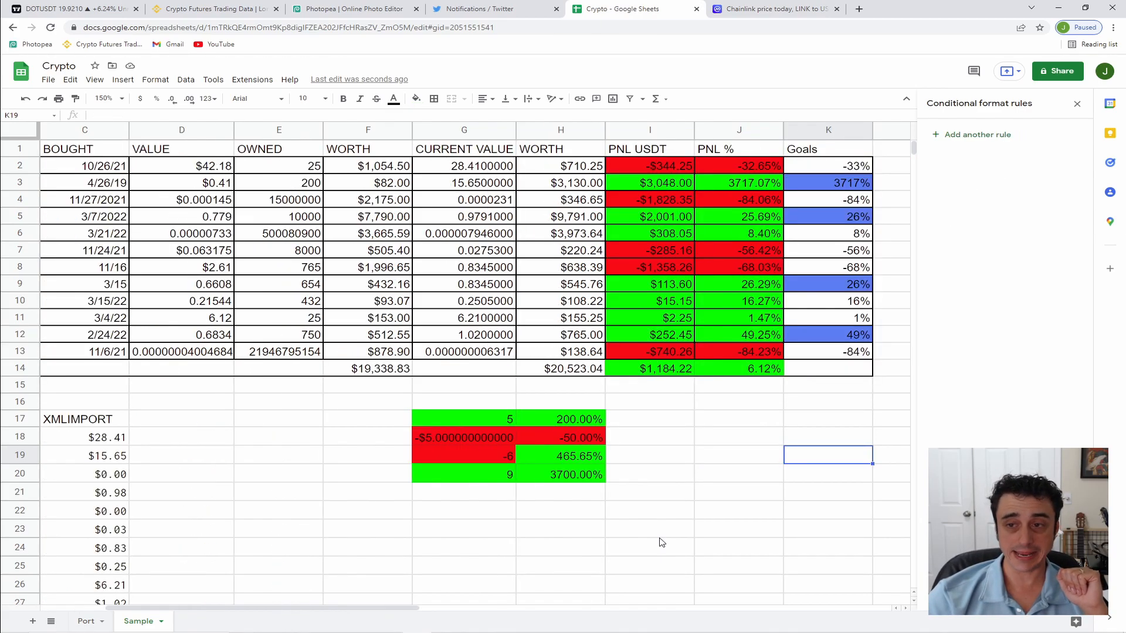
{"action": "key", "text": "Left"}
{"action": "key", "text": "Left"}
{"action": "key", "text": "Up"}
{"action": "key", "text": "Up"}
{"action": "key", "text": "Up"}
{"action": "key", "text": "Up"}
{"action": "key", "text": "Up"}
{"action": "key", "text": "Right"}
{"action": "key", "text": "Up"}
{"action": "key", "text": "Up"}
{"action": "key", "text": "Left"}
{"action": "key", "text": "Up"}
{"action": "key", "text": "Up"}
{"action": "key", "text": "Up"}
{"action": "key", "text": "Up"}
{"action": "key", "text": "Up"}
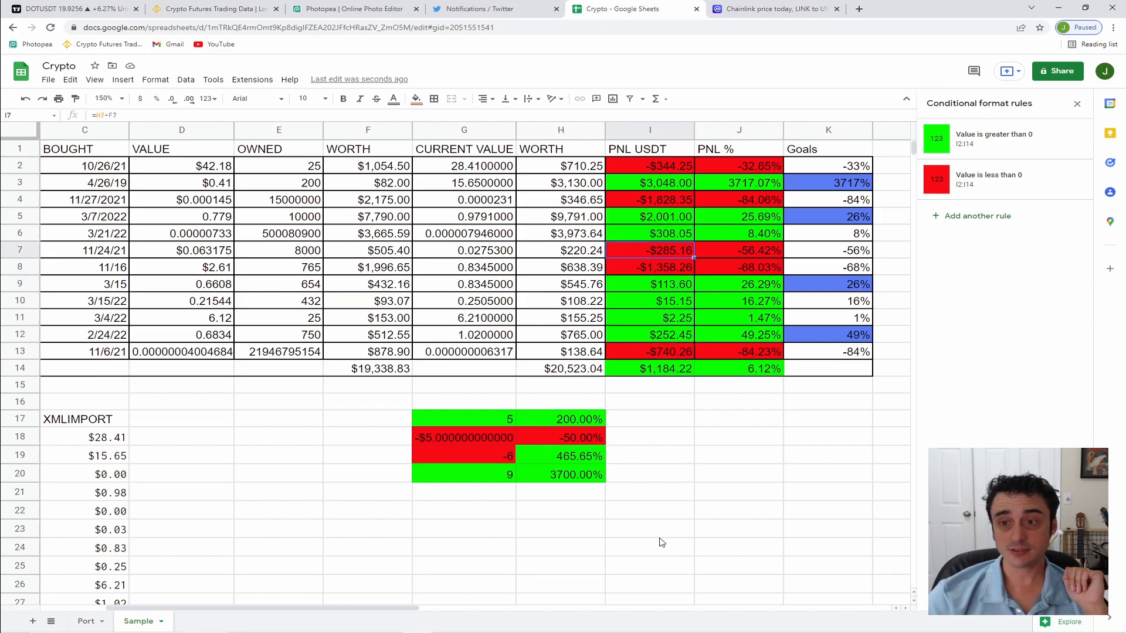
{"action": "key", "text": "Up"}
{"action": "key", "text": "Up"}
{"action": "key", "text": "Up"}
{"action": "key", "text": "Right"}
{"action": "key", "text": "Right"}
{"action": "key", "text": "Right"}
{"action": "key", "text": "Right"}
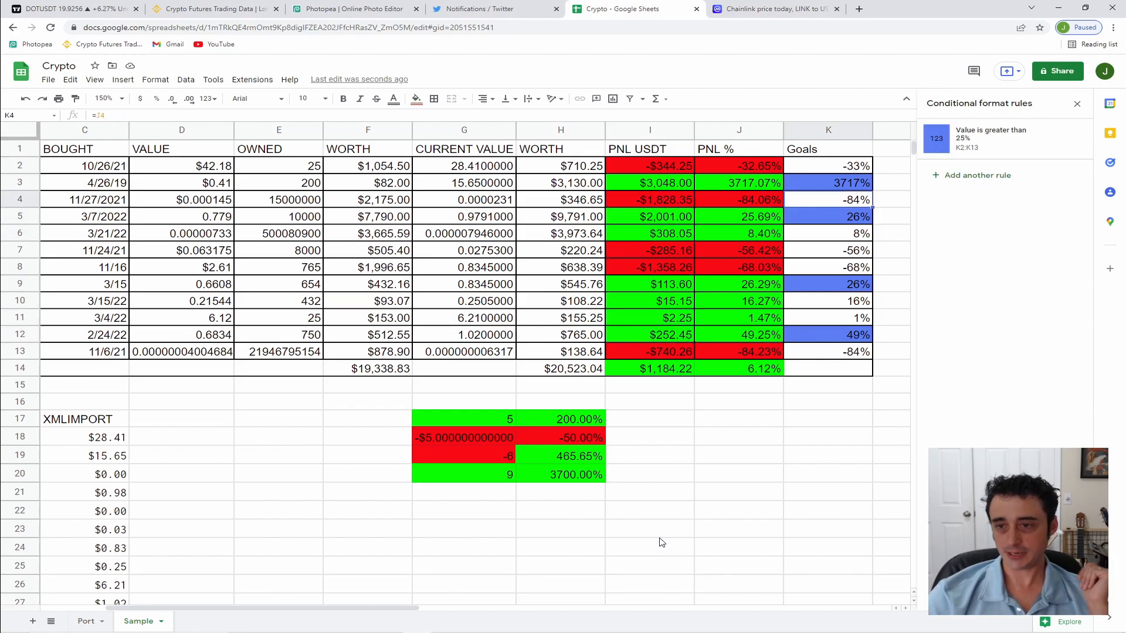
- Review the PNL USDT column down to the totals row and across to the Goals column
{"action": "key", "text": "Left"}
{"action": "key", "text": "Left"}
{"action": "key", "text": "Left"}
{"action": "key", "text": "Left"}
{"action": "key", "text": "Down"}
{"action": "key", "text": "Down"}
{"action": "key", "text": "Down"}
{"action": "key", "text": "Down"}
{"action": "key", "text": "Down"}
{"action": "key", "text": "Down"}
{"action": "key", "text": "Down"}
{"action": "key", "text": "Down"}
{"action": "key", "text": "Down"}
{"action": "key", "text": "Down"}
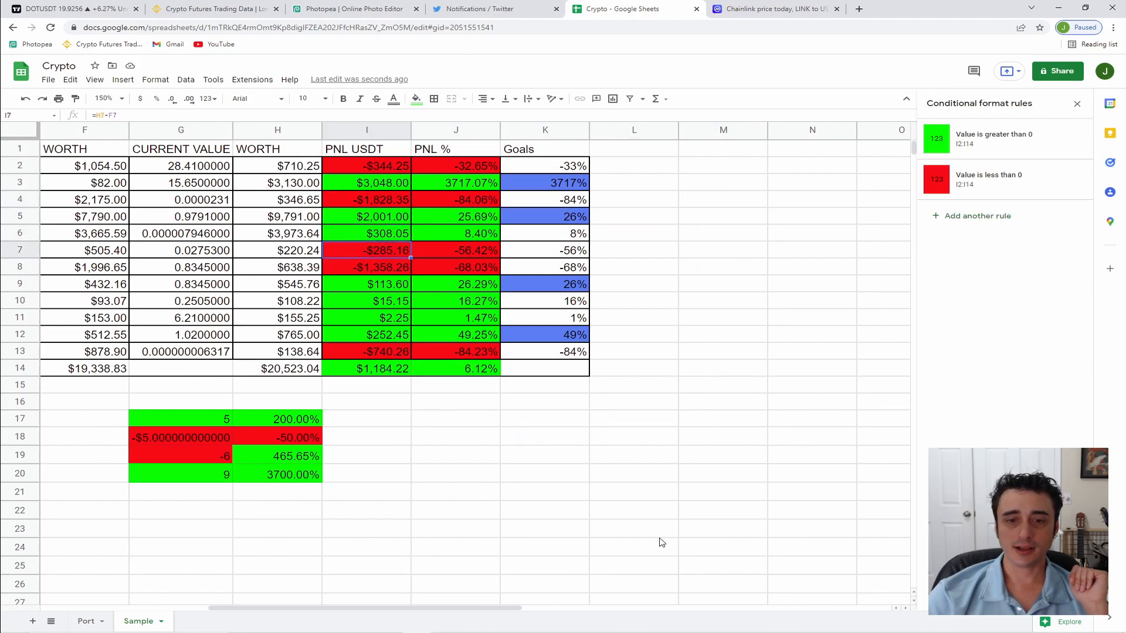
{"action": "key", "text": "Right"}
{"action": "key", "text": "Right"}
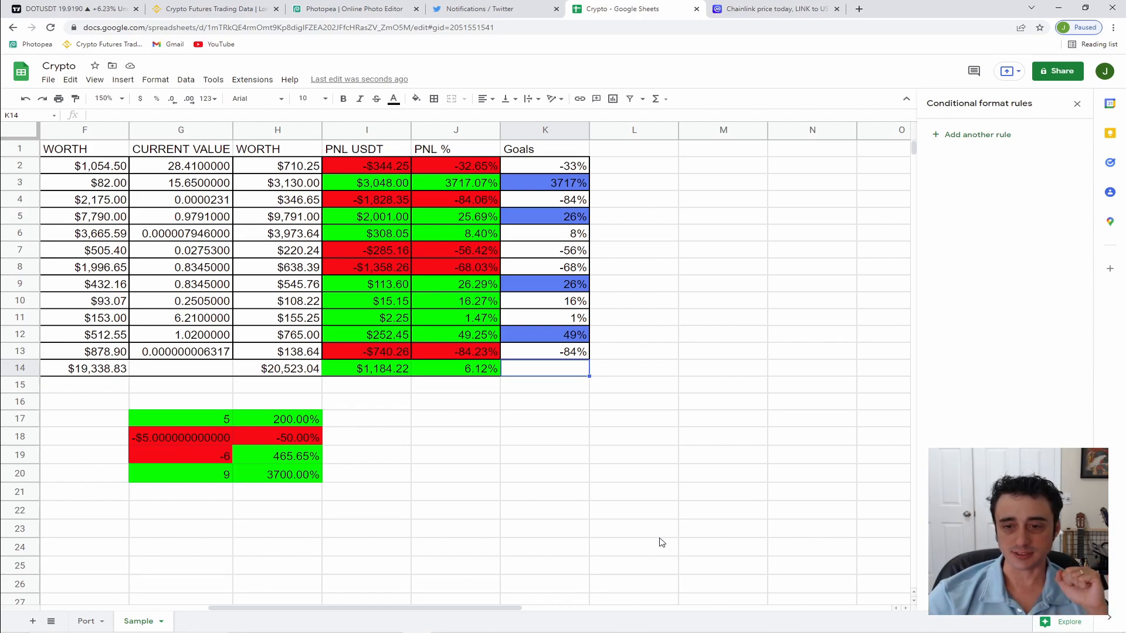
- Go through the Goals column from K2 down and back, examining its values and highlighted cells
{"action": "key", "text": "Up"}
{"action": "key", "text": "Up"}
{"action": "key", "text": "Up"}
{"action": "key", "text": "Up"}
{"action": "key", "text": "Up"}
{"action": "key", "text": "Up"}
{"action": "key", "text": "Up"}
{"action": "key", "text": "Up"}
{"action": "key", "text": "Up"}
{"action": "key", "text": "Up"}
{"action": "key", "text": "Up"}
{"action": "key", "text": "Up"}
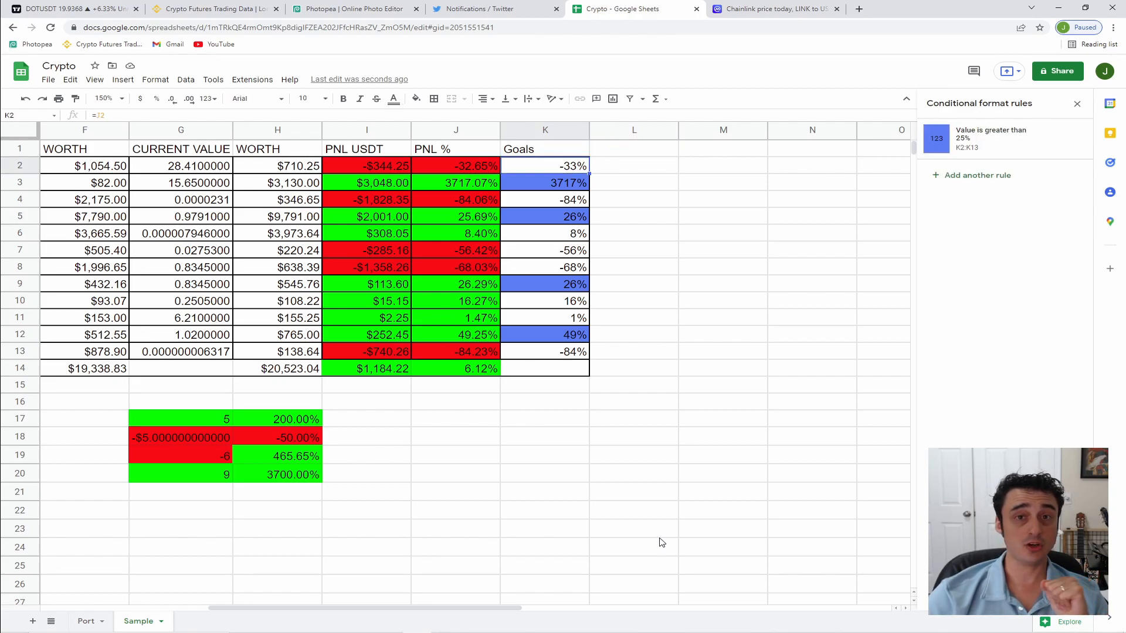
{"action": "key", "text": "Down"}
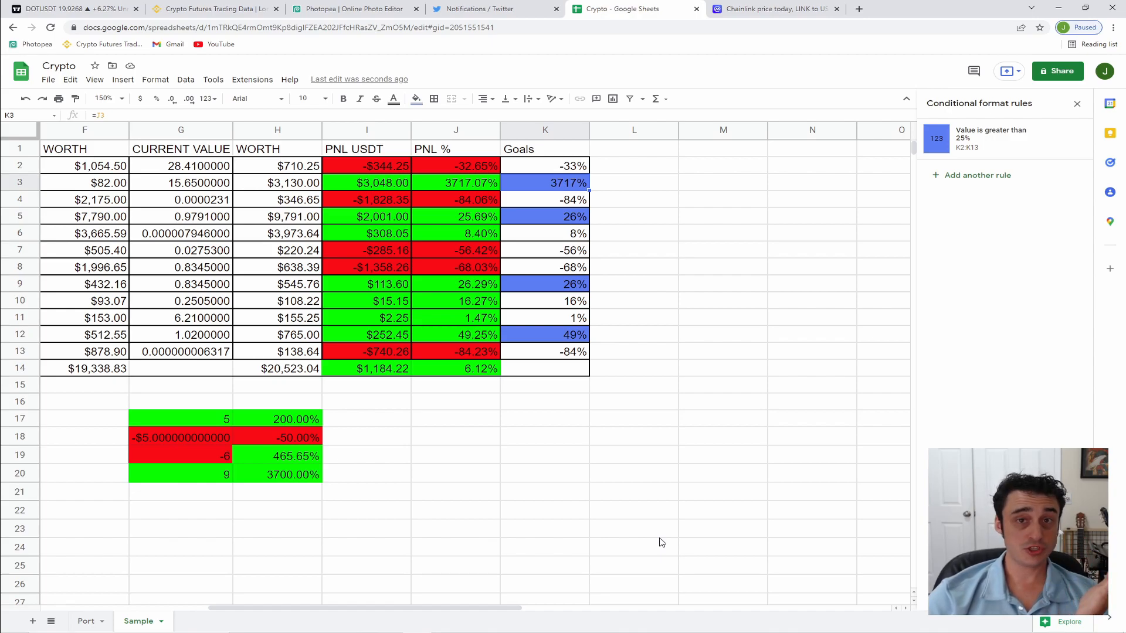
{"action": "key", "text": "Down"}
{"action": "key", "text": "Down"}
{"action": "key", "text": "Down"}
{"action": "key", "text": "Down"}
{"action": "key", "text": "Down"}
{"action": "key", "text": "Down"}
{"action": "key", "text": "Down"}
{"action": "key", "text": "Down"}
{"action": "key", "text": "Down"}
{"action": "key", "text": "Down"}
{"action": "key", "text": "Down"}
{"action": "key", "text": "Down"}
{"action": "key", "text": "Down"}
{"action": "key", "text": "Down"}
{"action": "key", "text": "Down"}
{"action": "key", "text": "Down"}
{"action": "key", "text": "Down"}
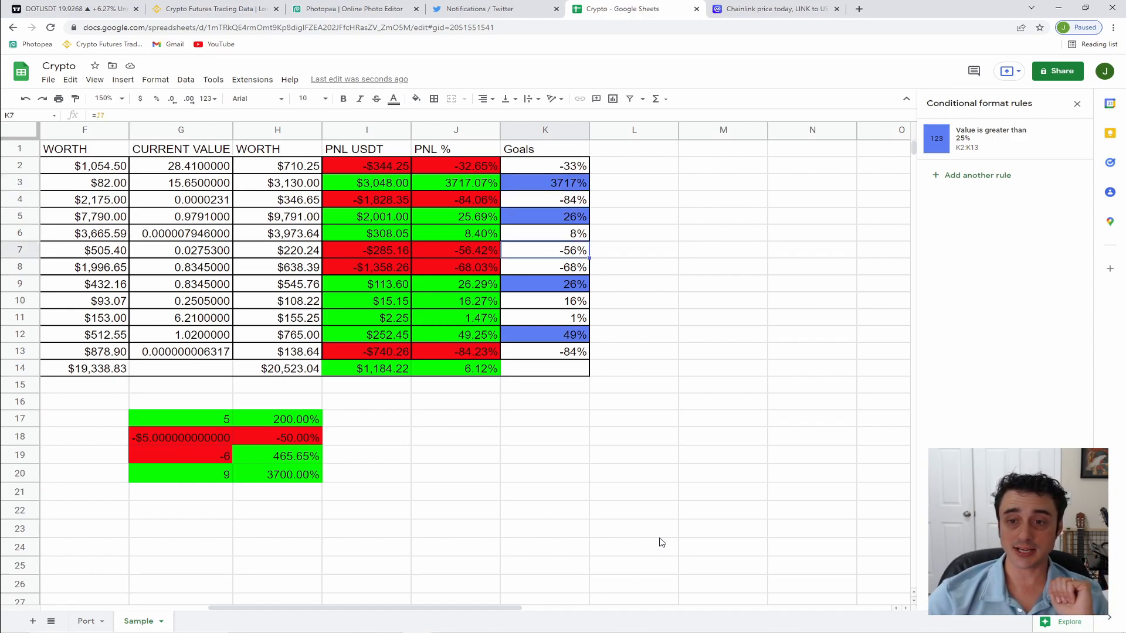
{"action": "key", "text": "Up"}
{"action": "key", "text": "Up"}
{"action": "key", "text": "Up"}
{"action": "key", "text": "Up"}
{"action": "key", "text": "Up"}
{"action": "key", "text": "Up"}
{"action": "key", "text": "Up"}
{"action": "key", "text": "Up"}
{"action": "key", "text": "Up"}
{"action": "key", "text": "Up"}
{"action": "key", "text": "Up"}
{"action": "key", "text": "Up"}
{"action": "key", "text": "Up"}
{"action": "key", "text": "Up"}
{"action": "key", "text": "Up"}
{"action": "key", "text": "Up"}
{"action": "key", "text": "Up"}
{"action": "key", "text": "Up"}
{"action": "key", "text": "Up"}
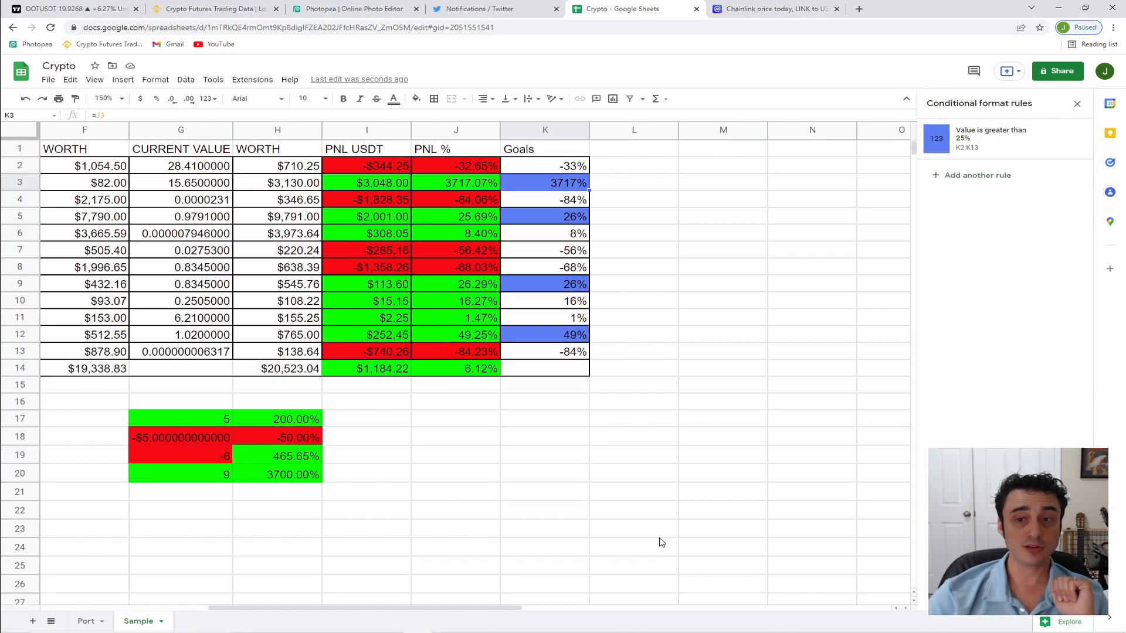
{"action": "key", "text": "Down"}
{"action": "key", "text": "Down"}
{"action": "key", "text": "Up"}
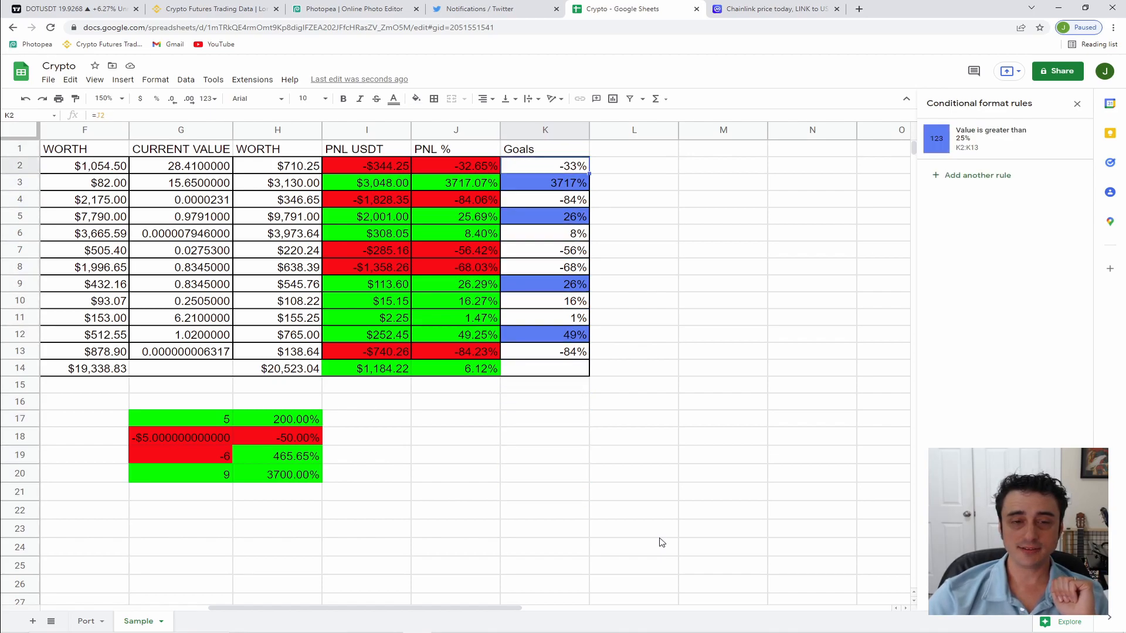
{"action": "key", "text": "Down"}
{"action": "key", "text": "Down"}
{"action": "key", "text": "Up"}
{"action": "key", "text": "Up"}
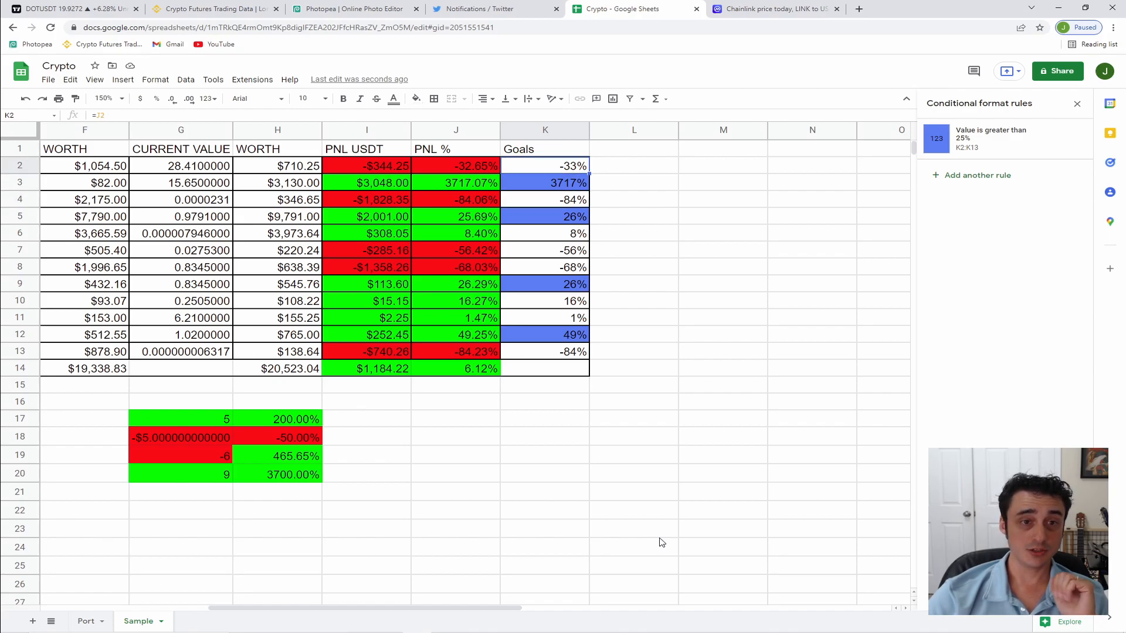
- Compare the PNL % column's formulas and values with the matching cells in the Goals column
{"action": "key", "text": "Down"}
{"action": "key", "text": "Left"}
{"action": "key", "text": "Down"}
{"action": "key", "text": "Down"}
{"action": "key", "text": "Down"}
{"action": "key", "text": "Down"}
{"action": "key", "text": "Down"}
{"action": "key", "text": "Up"}
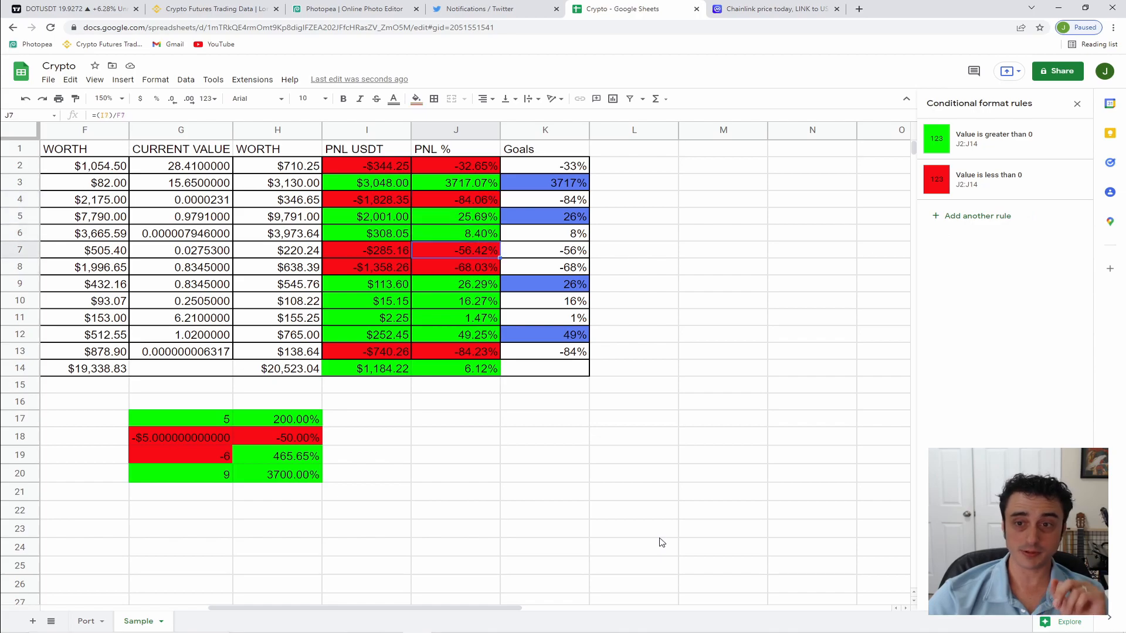
{"action": "key", "text": "Up"}
{"action": "key", "text": "Up"}
{"action": "key", "text": "Right"}
{"action": "key", "text": "Up"}
{"action": "key", "text": "Up"}
{"action": "key", "text": "Up"}
{"action": "key", "text": "Down"}
{"action": "key", "text": "Down"}
{"action": "key", "text": "Down"}
{"action": "key", "text": "Down"}
{"action": "key", "text": "Down"}
{"action": "key", "text": "Down"}
{"action": "key", "text": "Down"}
{"action": "key", "text": "Down"}
{"action": "key", "text": "Down"}
{"action": "key", "text": "Up"}
{"action": "key", "text": "Up"}
{"action": "key", "text": "Up"}
{"action": "key", "text": "Up"}
{"action": "key", "text": "Up"}
{"action": "key", "text": "Up"}
{"action": "key", "text": "Up"}
{"action": "key", "text": "Up"}
{"action": "key", "text": "Up"}
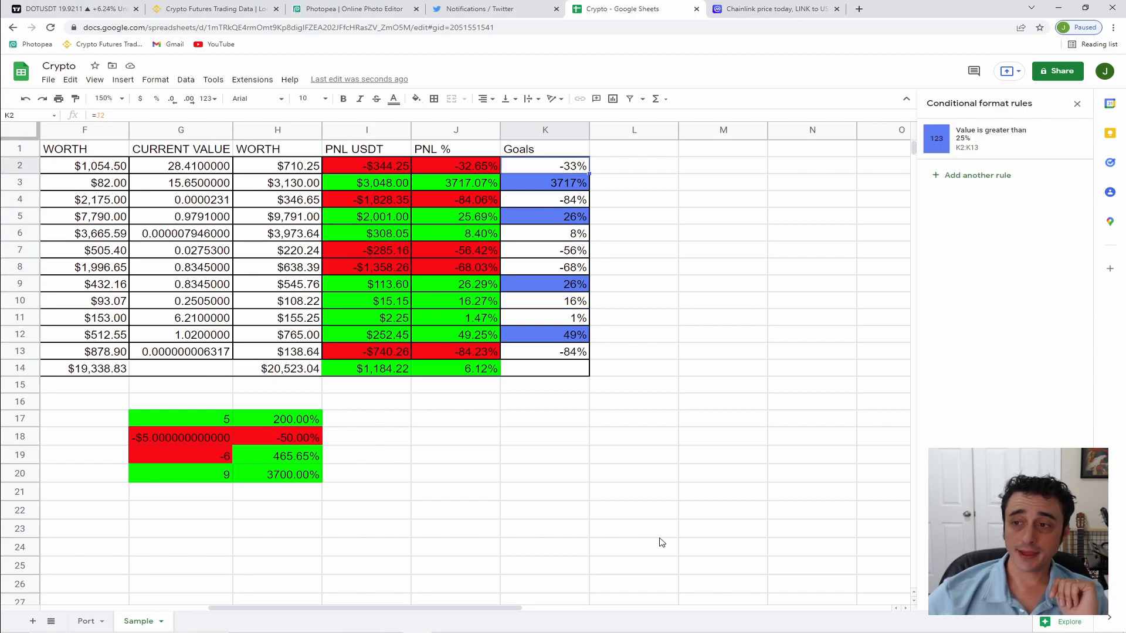
- Open the Goals column's rule for K2:K13 and compare its condition with the highlighted goals and PNL % values
{"action": "left_click", "coordinate": [1026, 145]}
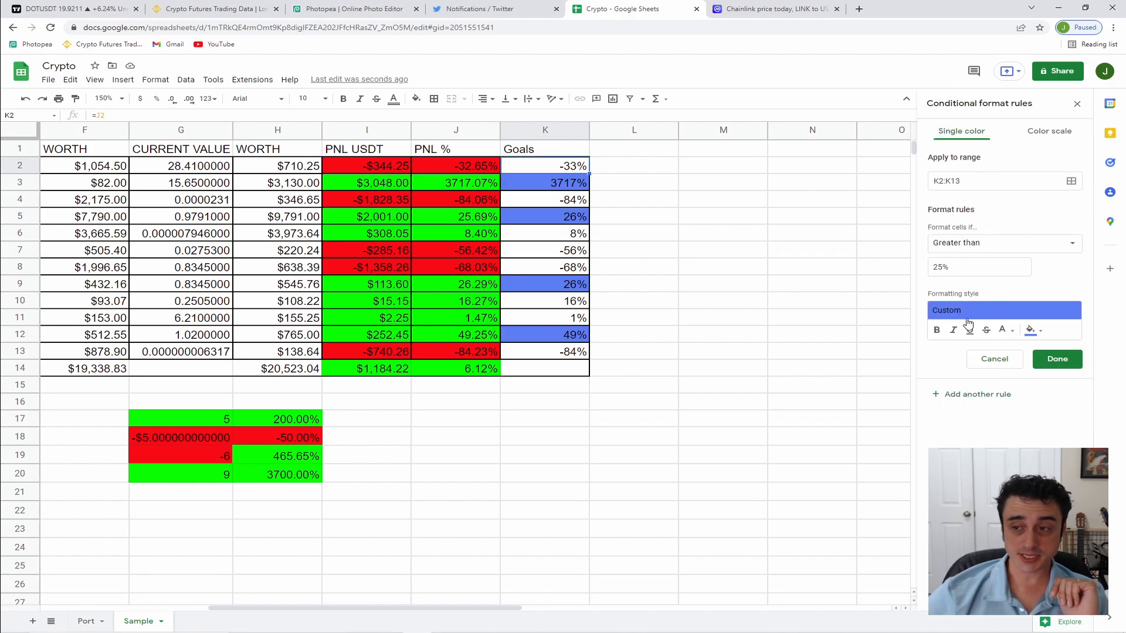
{"action": "left_click", "coordinate": [681, 218]}
{"action": "left_click", "coordinate": [560, 182]}
{"action": "key", "text": "Down"}
{"action": "key", "text": "Down"}
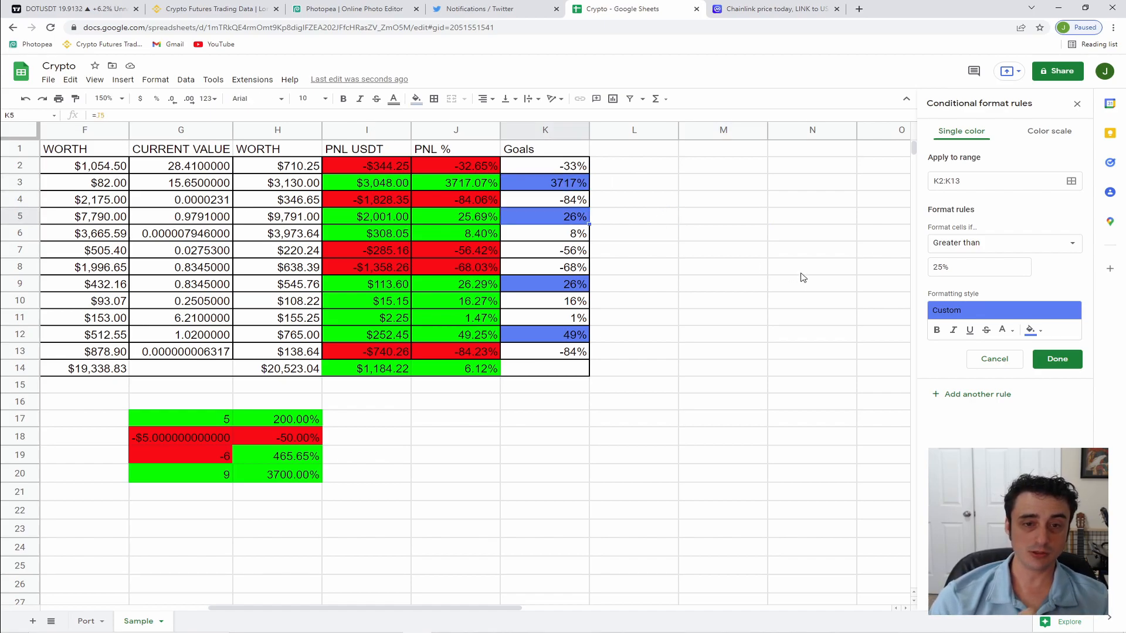
{"action": "key", "text": "Left"}
{"action": "key", "text": "Left"}
{"action": "key", "text": "Right"}
{"action": "key", "text": "Down"}
{"action": "key", "text": "Down"}
{"action": "key", "text": "Down"}
{"action": "key", "text": "Down"}
{"action": "key", "text": "Down"}
{"action": "key", "text": "Down"}
{"action": "key", "text": "Down"}
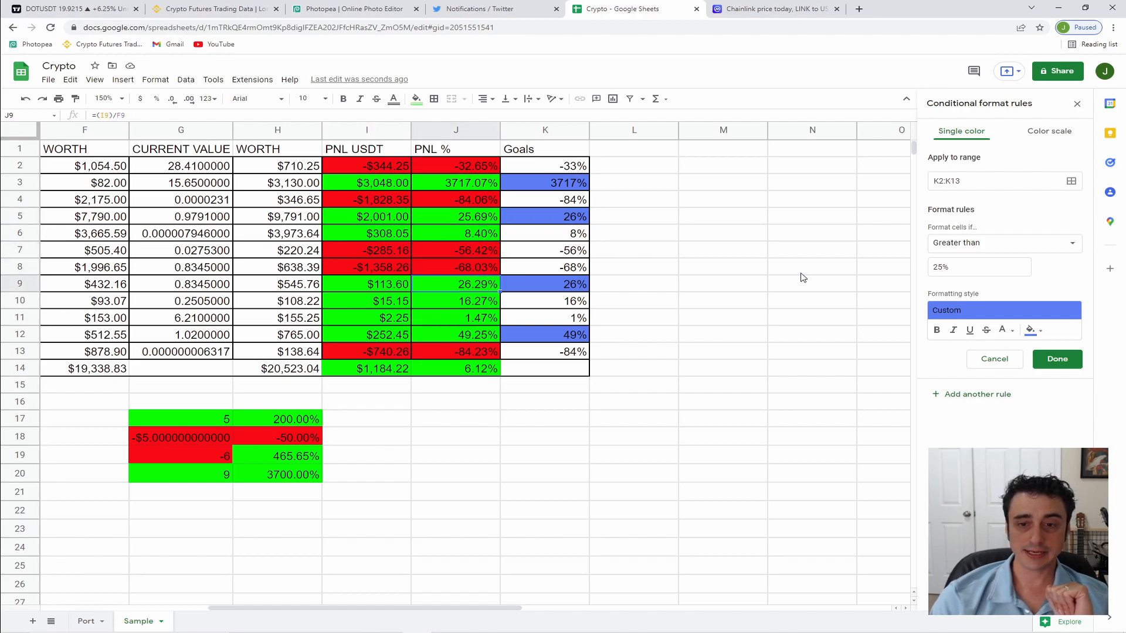
- Compare the PNL % cells in rows 9 to 12 with the highlighted goals beside them
{"action": "key", "text": "Right"}
{"action": "key", "text": "Up"}
{"action": "key", "text": "Down"}
{"action": "key", "text": "Left"}
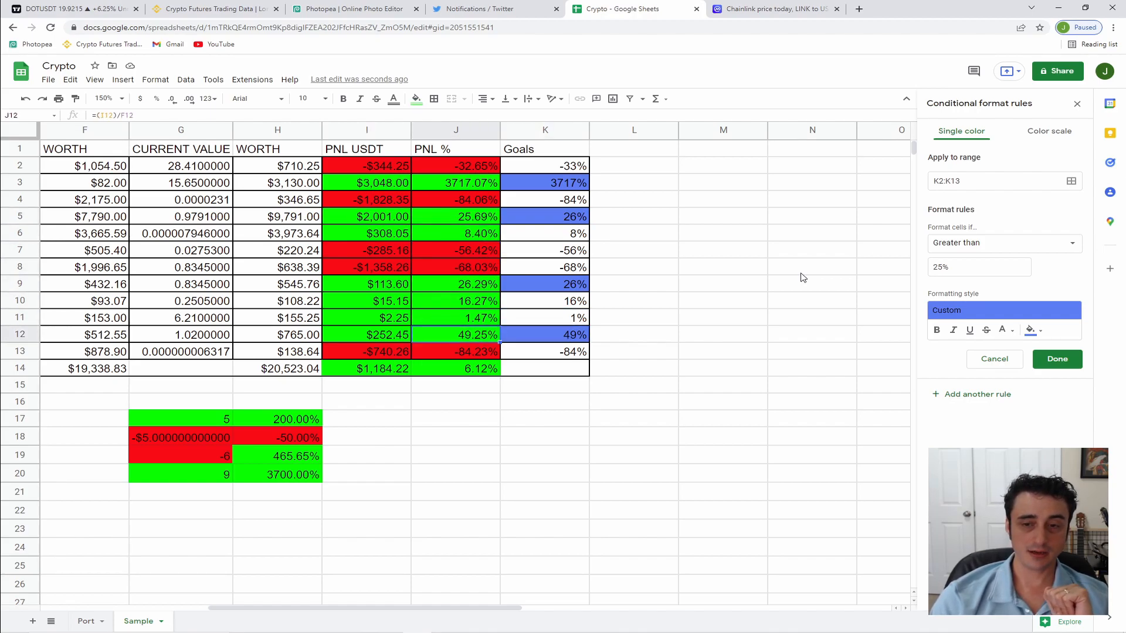
- Add the column heading "Stop" in L1, next to Goals
{"action": "key", "text": "Right"}
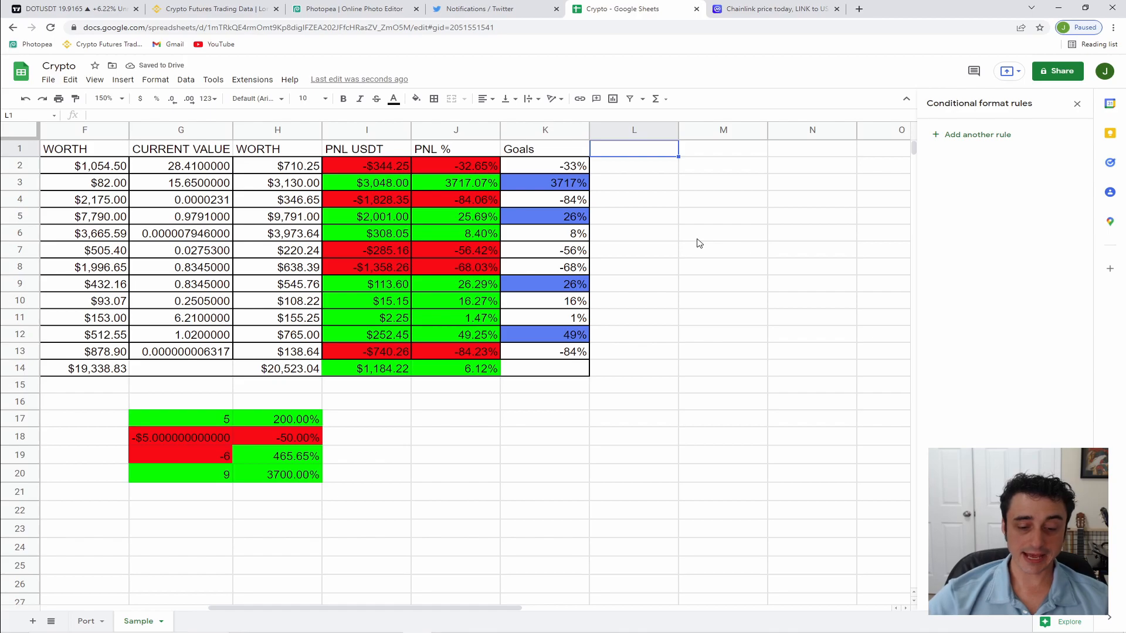
{"action": "type", "text": "Stop"}
{"action": "key", "text": "Return"}
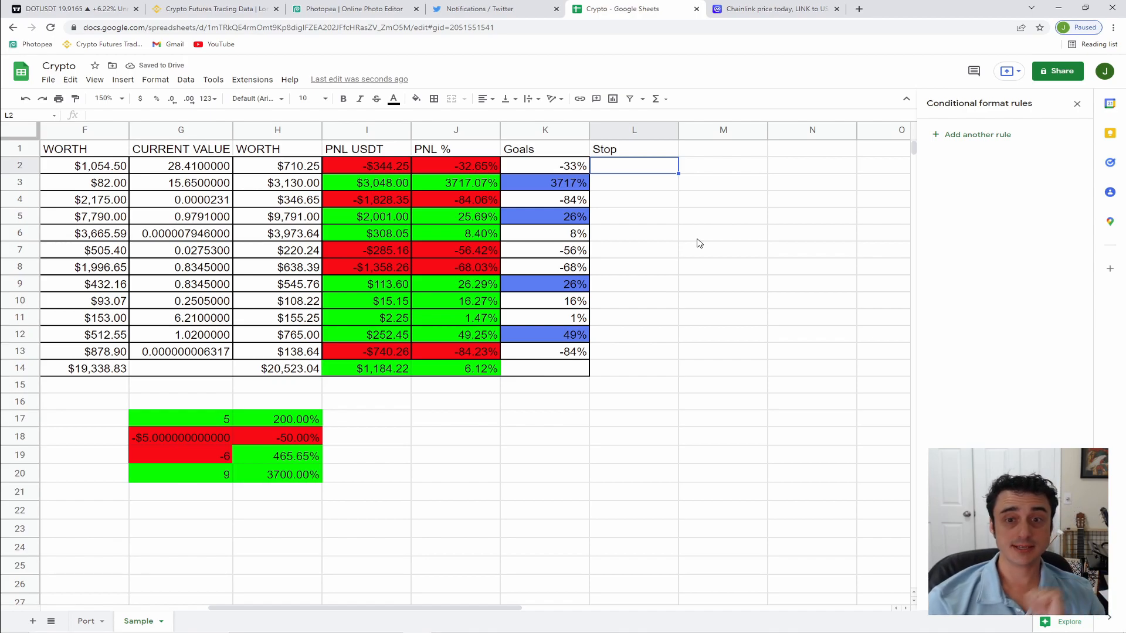
- Clear the sample values and their red and green coloring from G17:H20 below the table
{"action": "key", "text": "Left"}
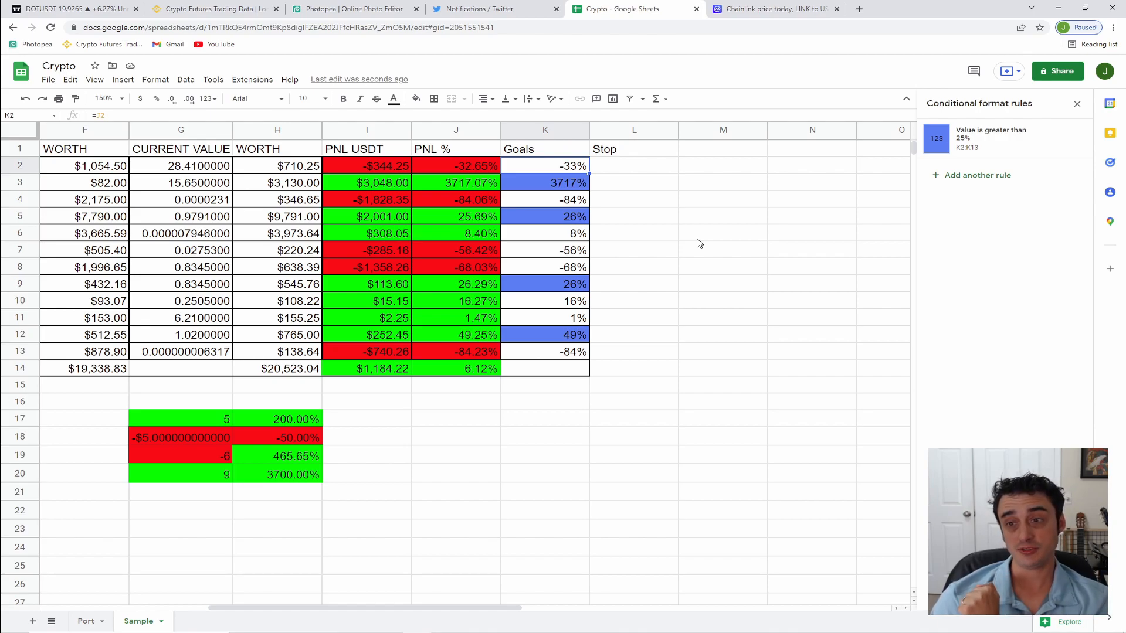
{"action": "key", "text": "Right"}
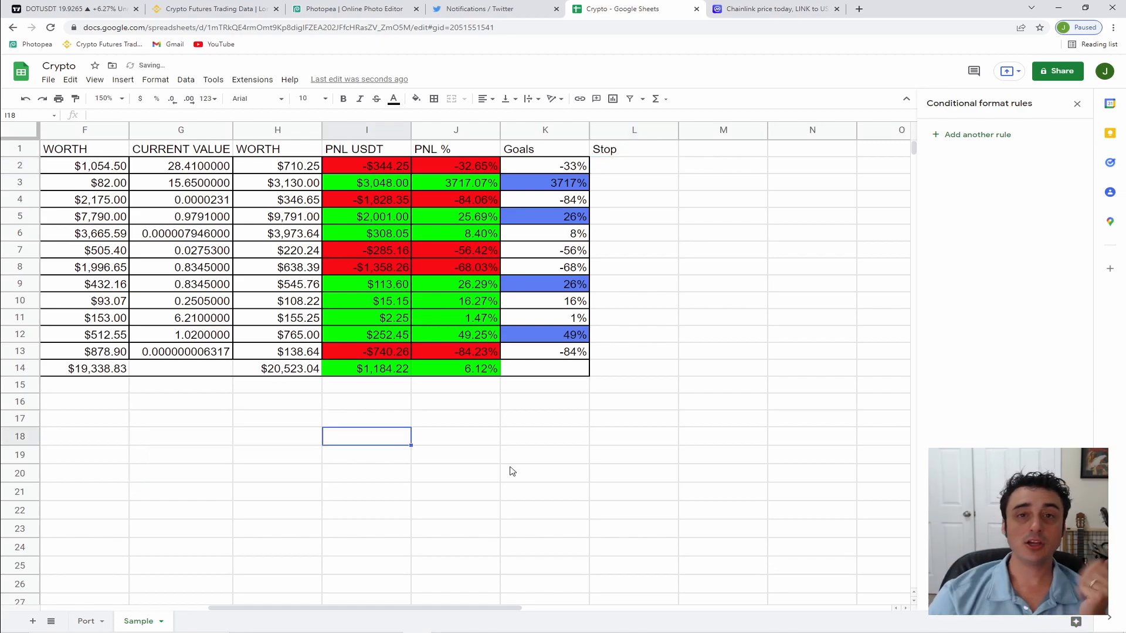
{"action": "key", "text": "Left"}
{"action": "key", "text": "Up"}
{"action": "key", "text": "Home"}
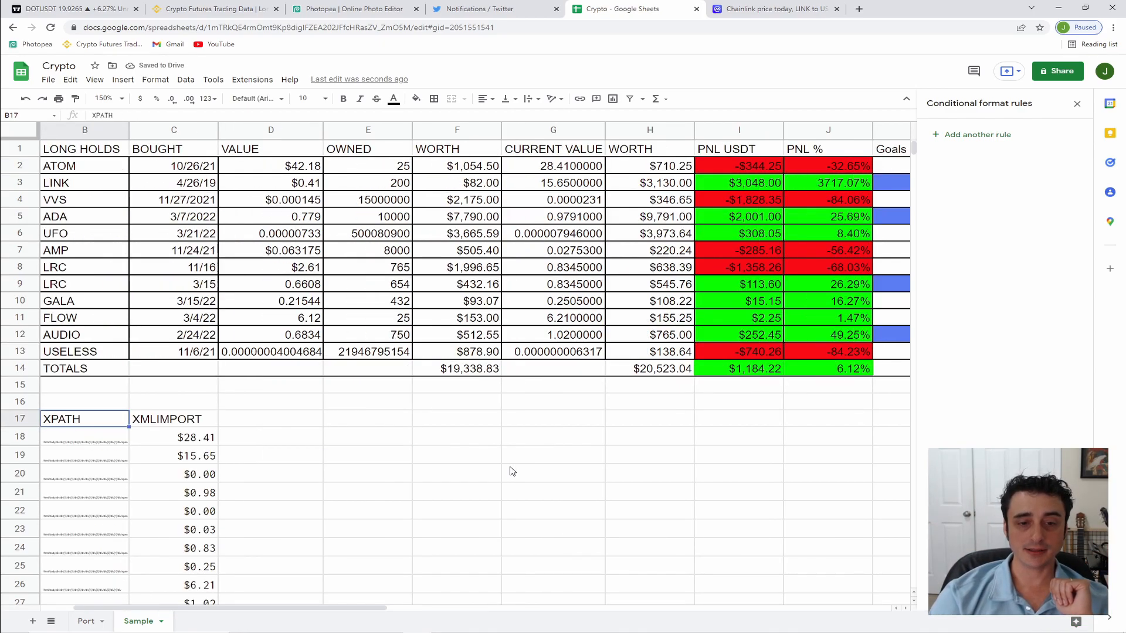
- Return to the table's first columns and close the conditional format rules
{"action": "key", "text": "Up"}
{"action": "key", "text": "Up"}
{"action": "key", "text": "Up"}
{"action": "key", "text": "Up"}
{"action": "key", "text": "Up"}
{"action": "key", "text": "Up"}
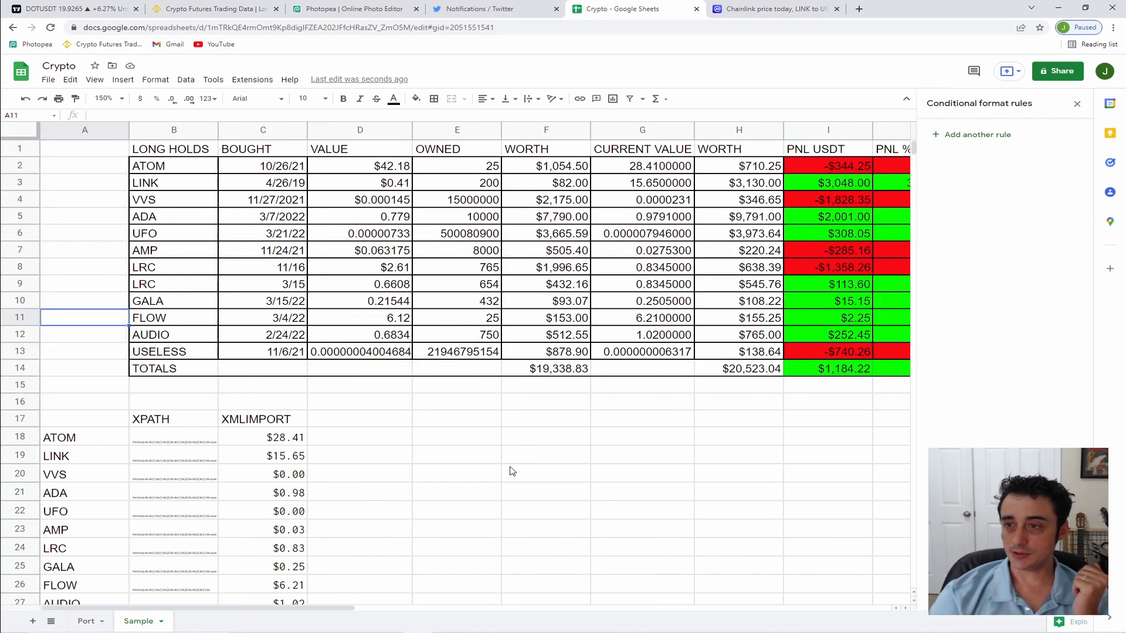
{"action": "left_click", "coordinate": [1077, 103]}
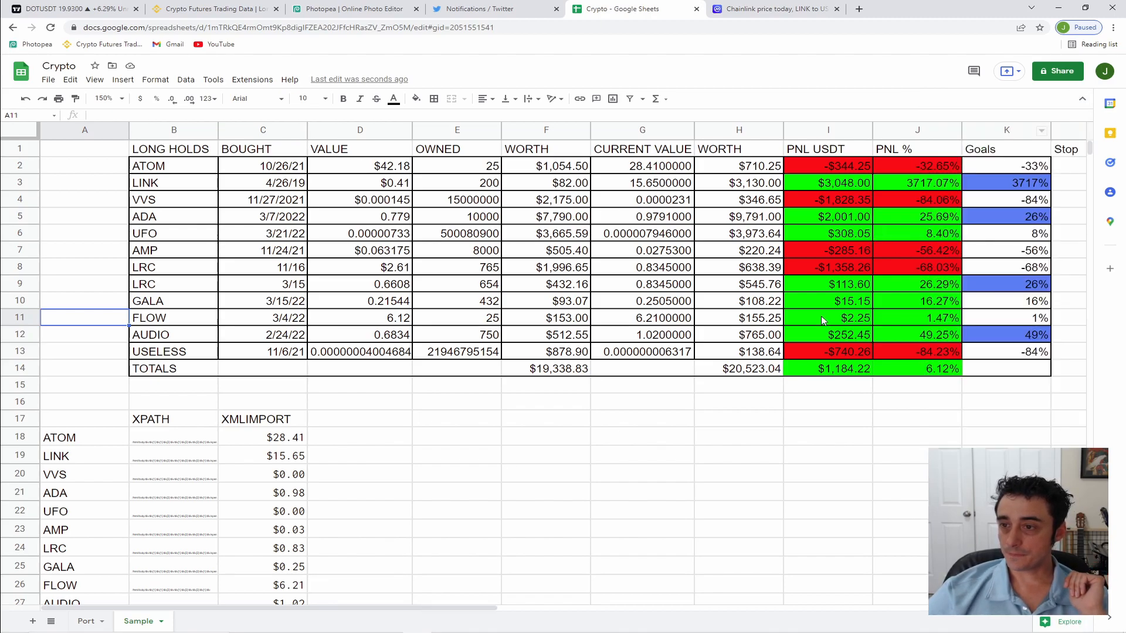
{"action": "key", "text": "Right"}
{"action": "key", "text": "Right"}
{"action": "key", "text": "Down"}
{"action": "key", "text": "Down"}
{"action": "key", "text": "Down"}
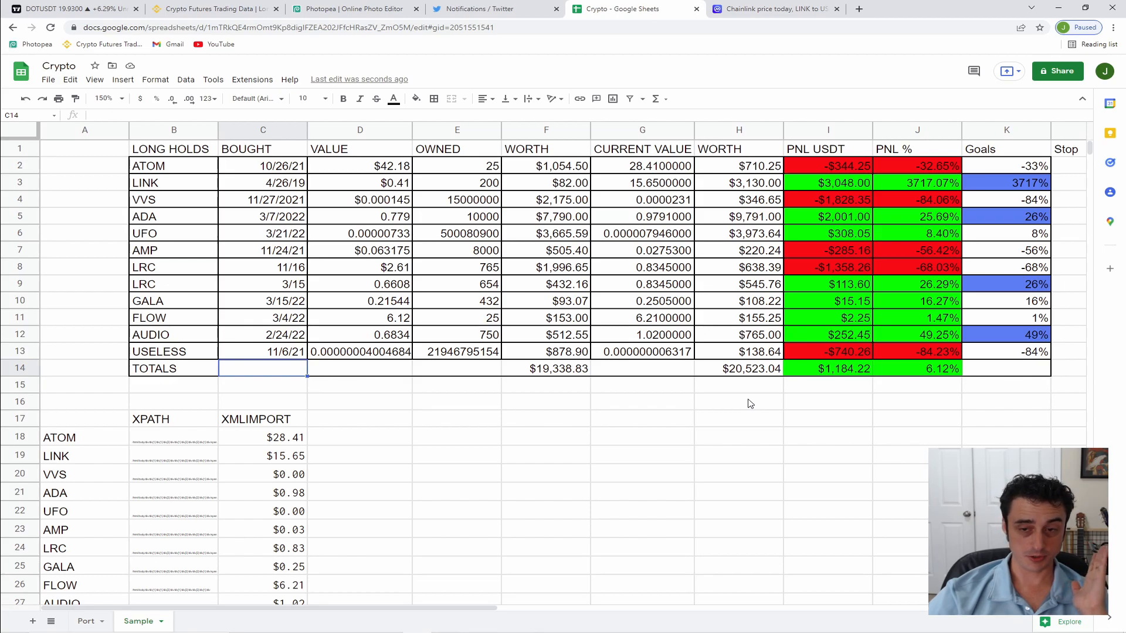
{"action": "key", "text": "Right"}
{"action": "key", "text": "Right"}
{"action": "key", "text": "Down"}
{"action": "key", "text": "Down"}
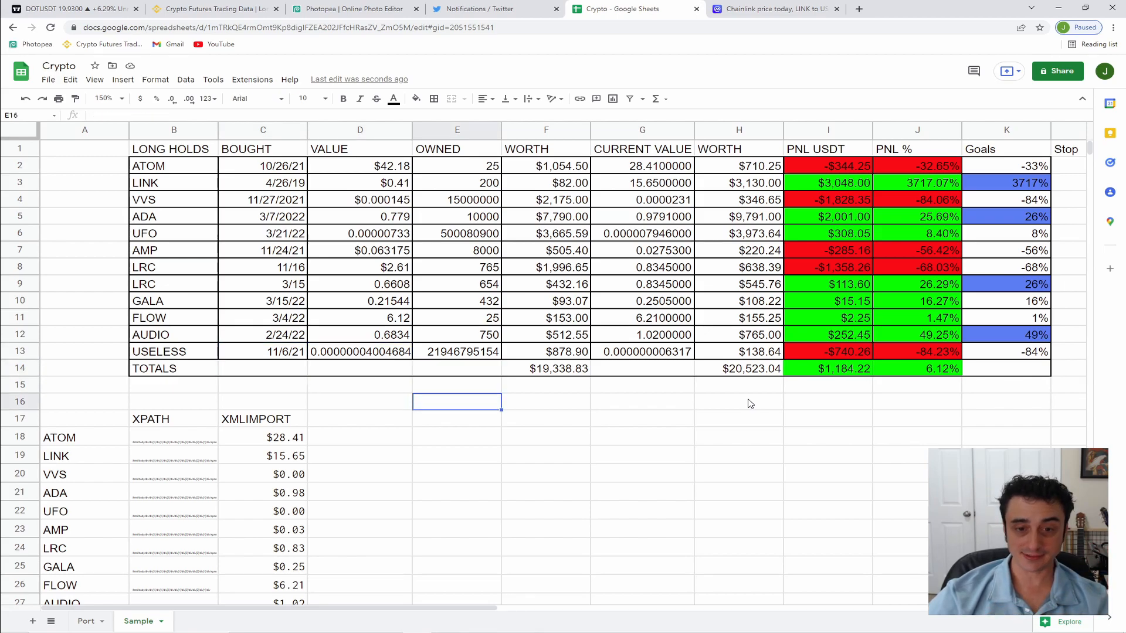
{"action": "key", "text": "Right"}
{"action": "key", "text": "Right"}
{"action": "key", "text": "Right"}
{"action": "key", "text": "Right"}
{"action": "key", "text": "Right"}
{"action": "key", "text": "Left"}
{"action": "key", "text": "Left"}
{"action": "key", "text": "Left"}
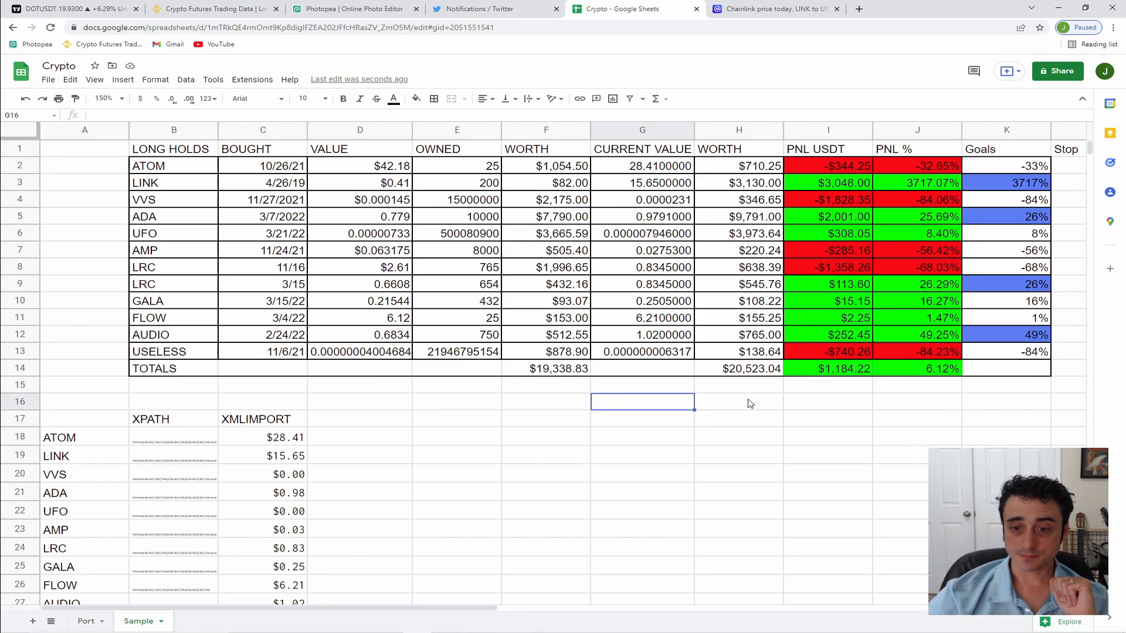
{"action": "key", "text": "Down"}
{"action": "key", "text": "Left"}
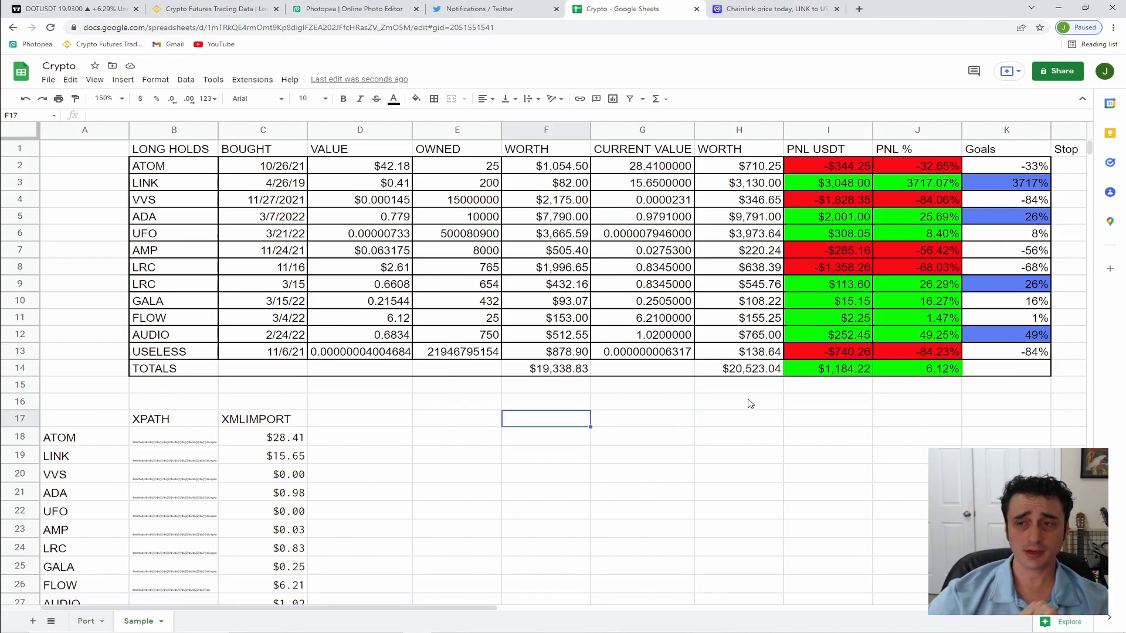
{"action": "key", "text": "Down"}
{"action": "key", "text": "Right"}
{"action": "key", "text": "Left"}
{"action": "key", "text": "Up"}
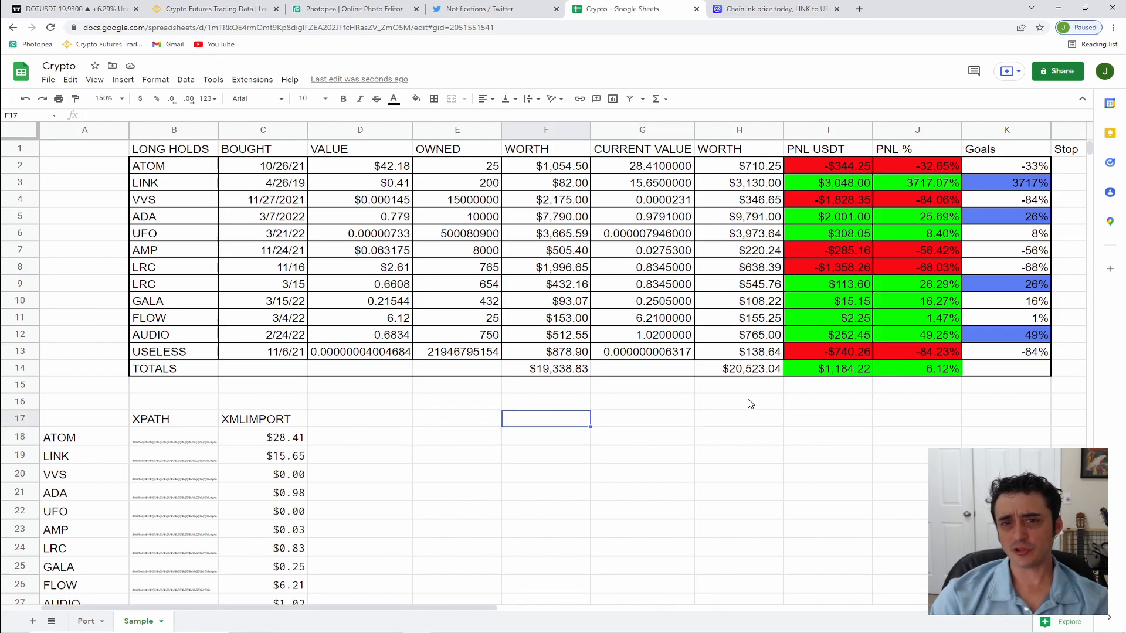
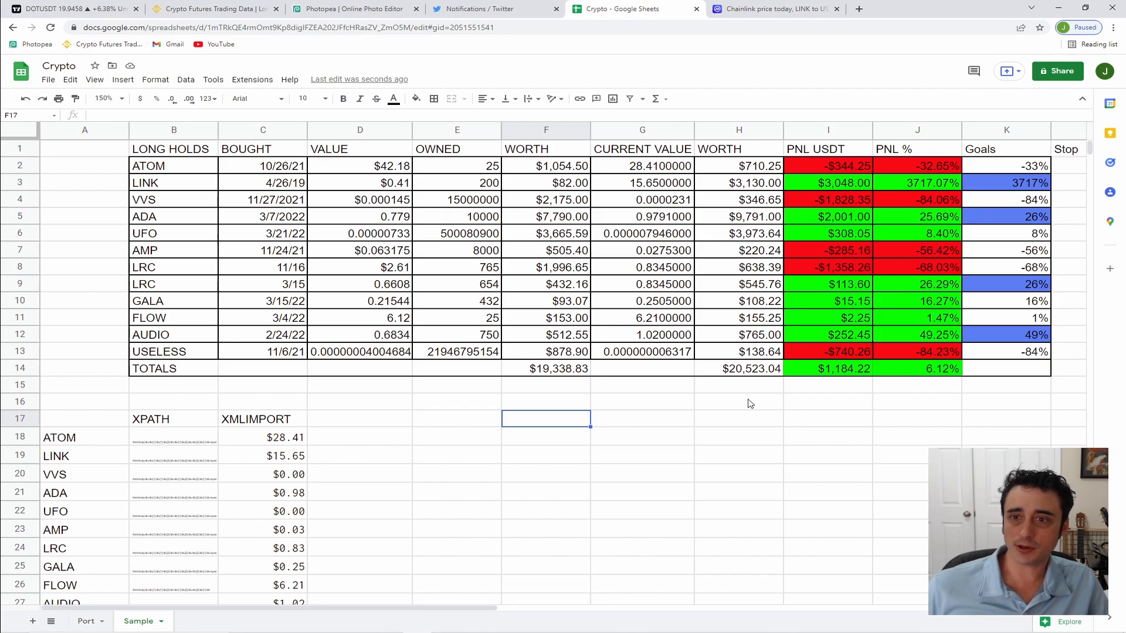
- Go through the CURRENT VALUE column between G2 and G13, examining its references to the imported prices
{"action": "key", "text": "Up"}
{"action": "key", "text": "Right"}
{"action": "key", "text": "Up"}
{"action": "key", "text": "Up"}
{"action": "key", "text": "Up"}
{"action": "key", "text": "Up"}
{"action": "key", "text": "Up"}
{"action": "key", "text": "Up"}
{"action": "key", "text": "Up"}
{"action": "key", "text": "Up"}
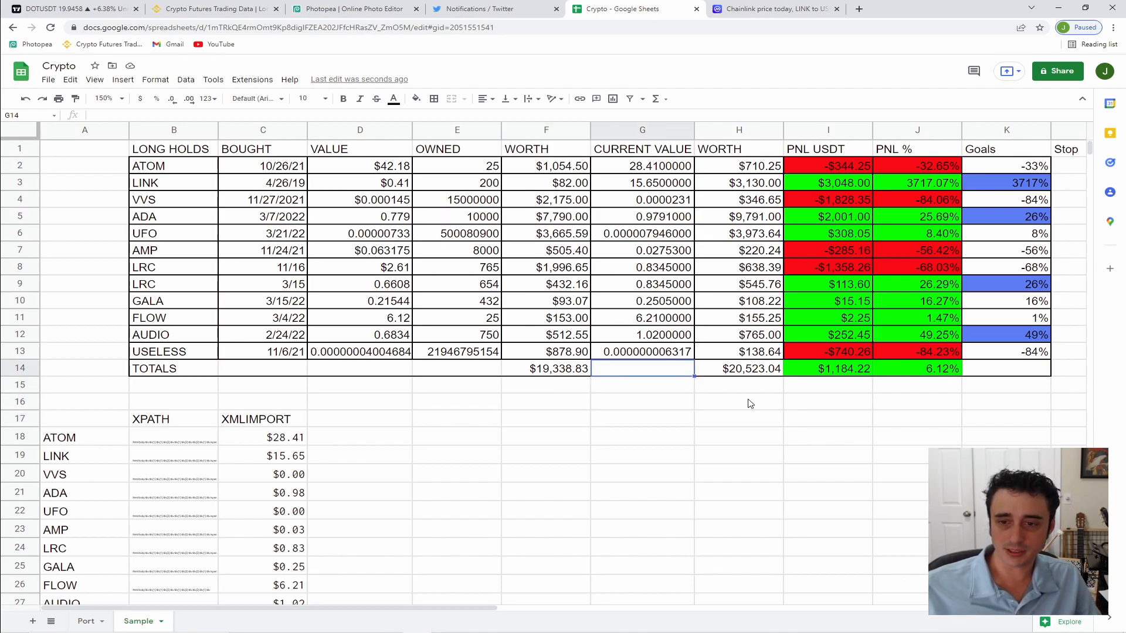
{"action": "key", "text": "Up"}
{"action": "key", "text": "Up"}
{"action": "key", "text": "Up"}
{"action": "key", "text": "Up"}
{"action": "key", "text": "Up"}
{"action": "key", "text": "Up"}
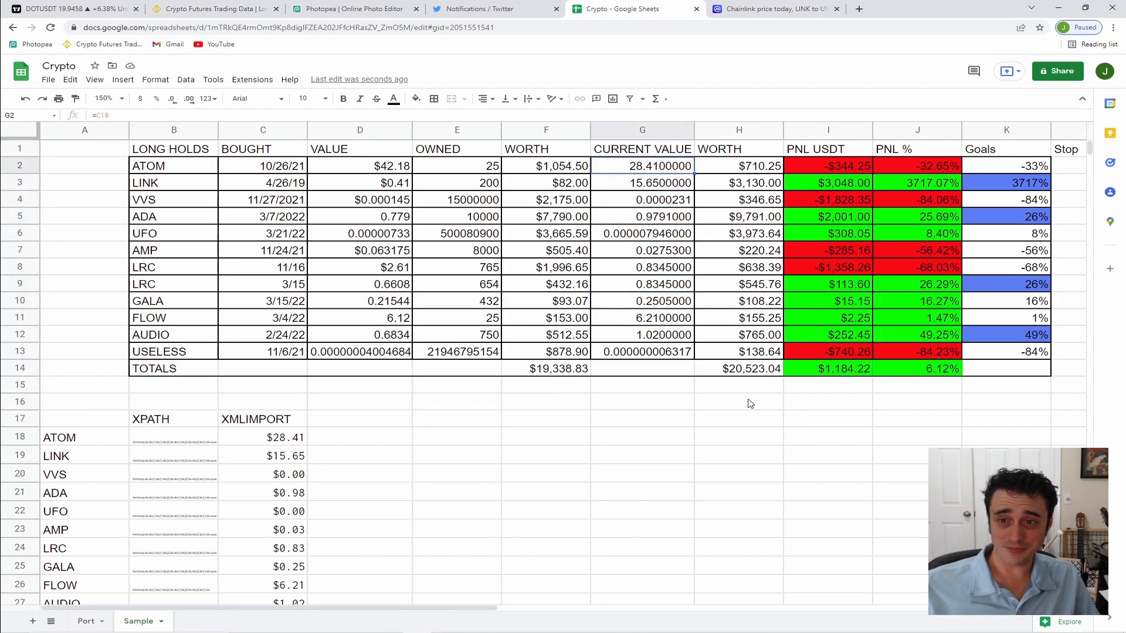
{"action": "key", "text": "Down"}
{"action": "key", "text": "Down"}
{"action": "key", "text": "Up"}
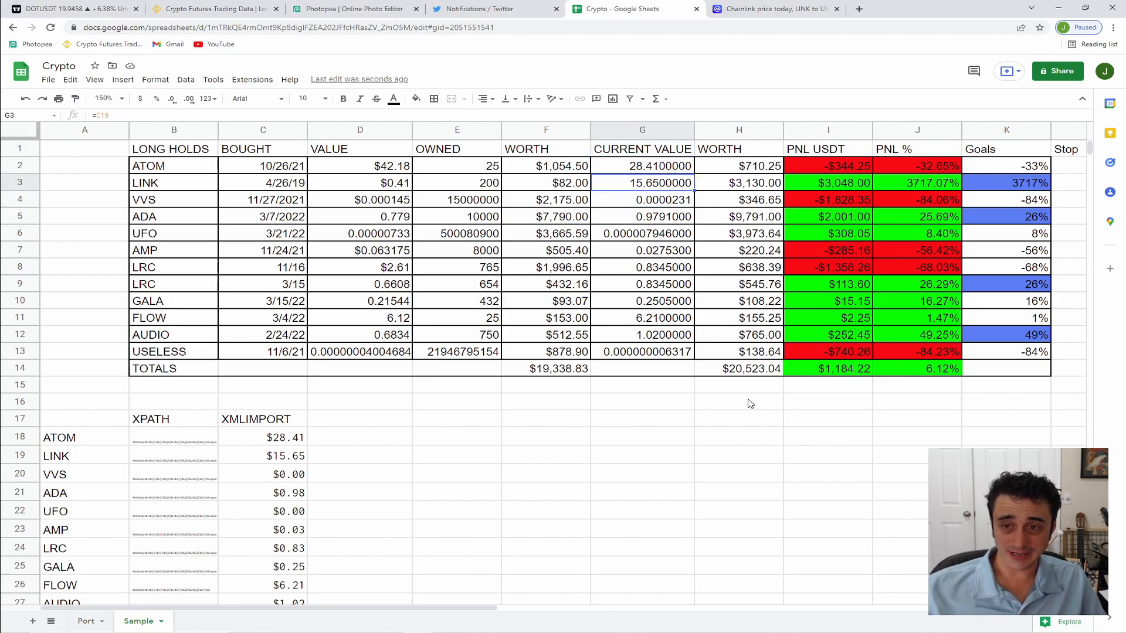
{"action": "key", "text": "Down"}
{"action": "key", "text": "Down"}
{"action": "key", "text": "Down"}
{"action": "key", "text": "Down"}
{"action": "key", "text": "Down"}
{"action": "key", "text": "Down"}
{"action": "key", "text": "Down"}
{"action": "key", "text": "Down"}
{"action": "key", "text": "Down"}
{"action": "key", "text": "Down"}
{"action": "key", "text": "Down"}
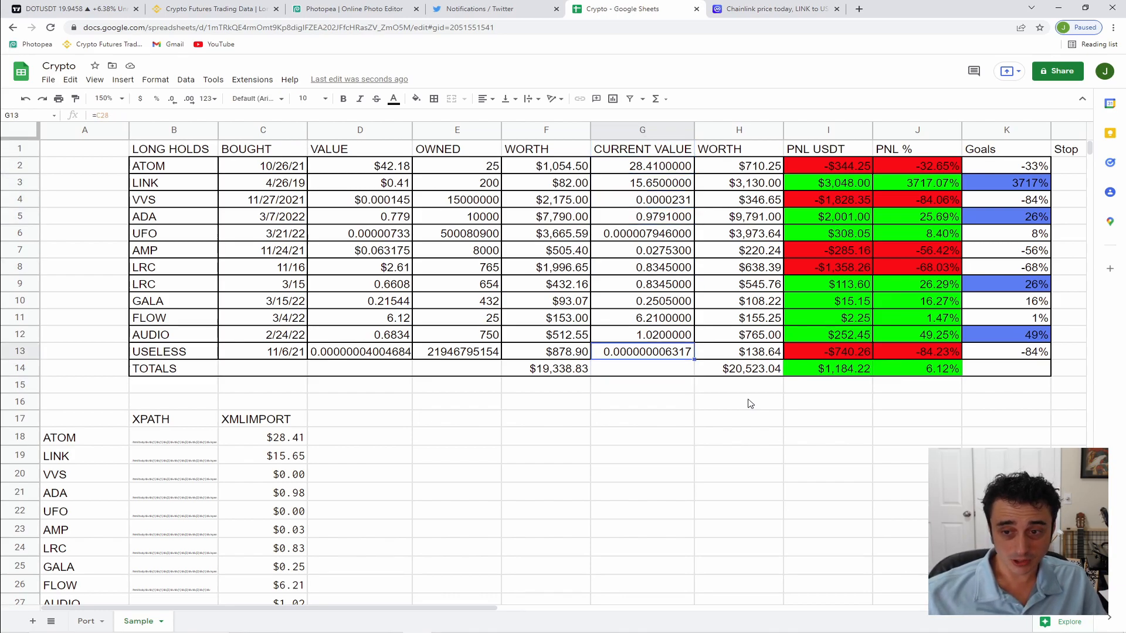
{"action": "key", "text": "Down"}
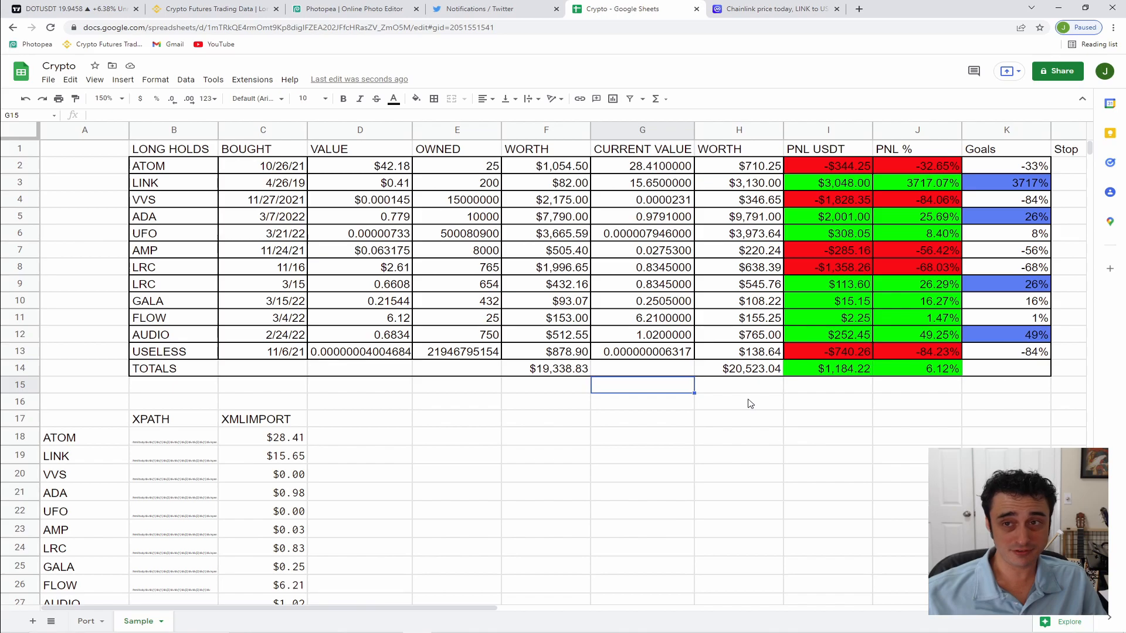
{"action": "key", "text": "Up"}
{"action": "key", "text": "Up"}
{"action": "key", "text": "Up"}
{"action": "key", "text": "Down"}
{"action": "key", "text": "Down"}
{"action": "key", "text": "Down"}
{"action": "key", "text": "Down"}
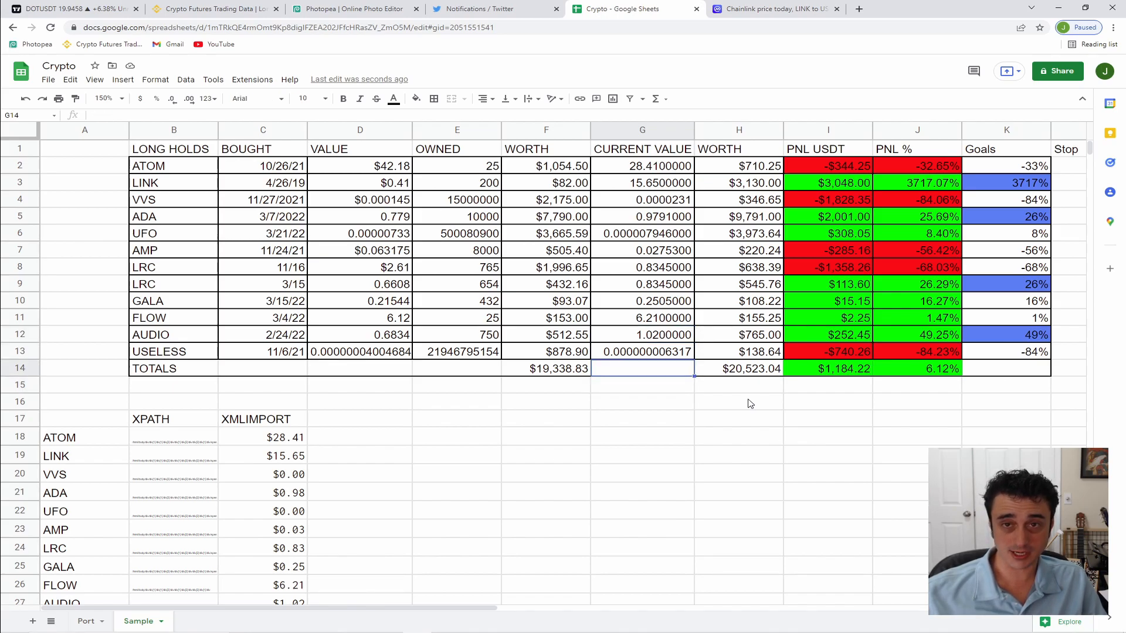
{"action": "key", "text": "Up"}
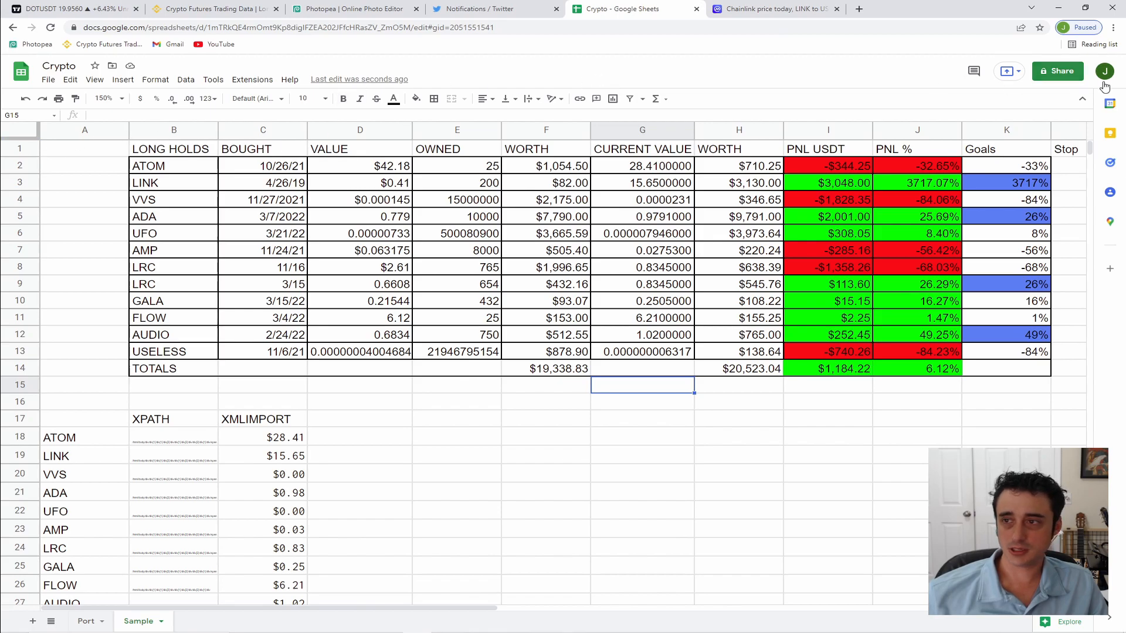
- Reload the spreadsheet to refresh the imported prices and set its zoom to 150%
{"action": "left_click", "coordinate": [50, 27]}
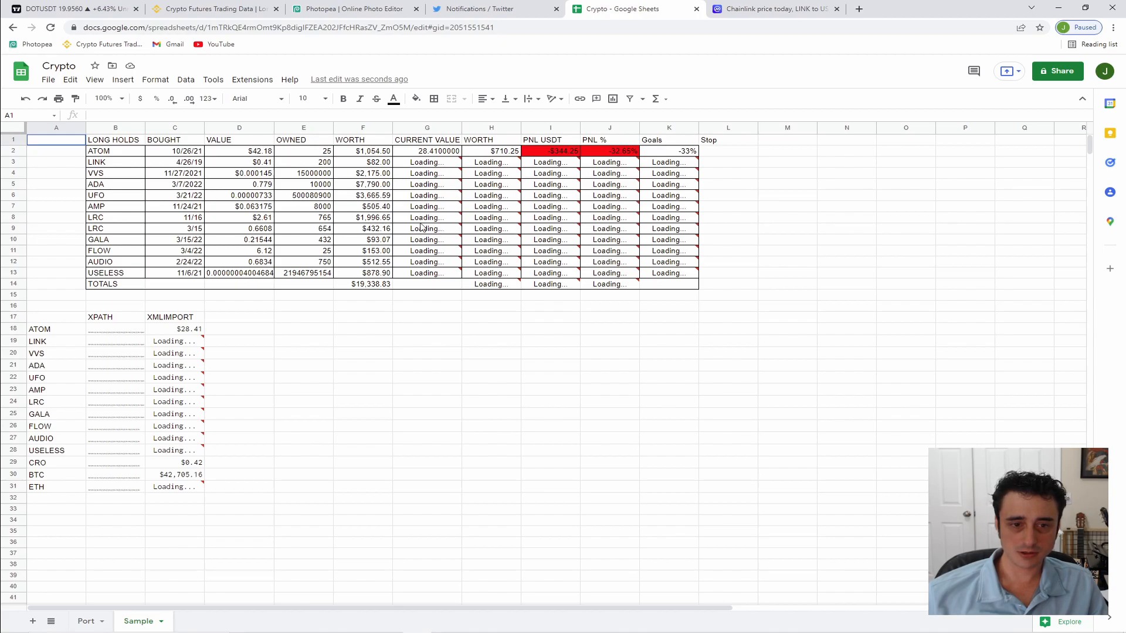
{"action": "left_click", "coordinate": [175, 331]}
{"action": "left_click", "coordinate": [260, 310]}
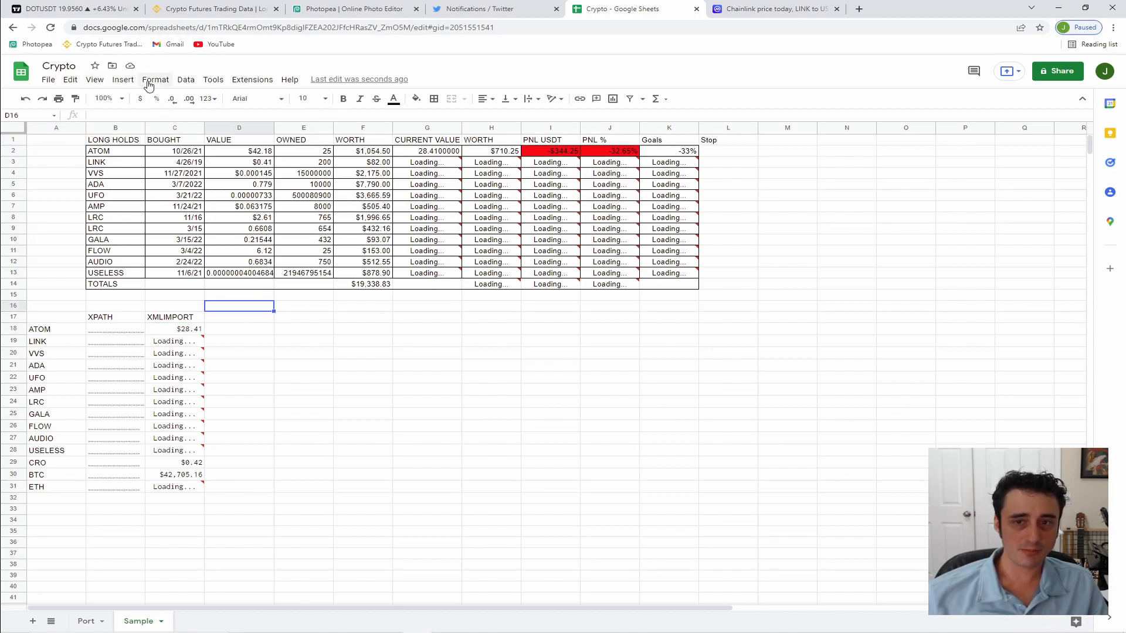
{"action": "left_click", "coordinate": [102, 83]}
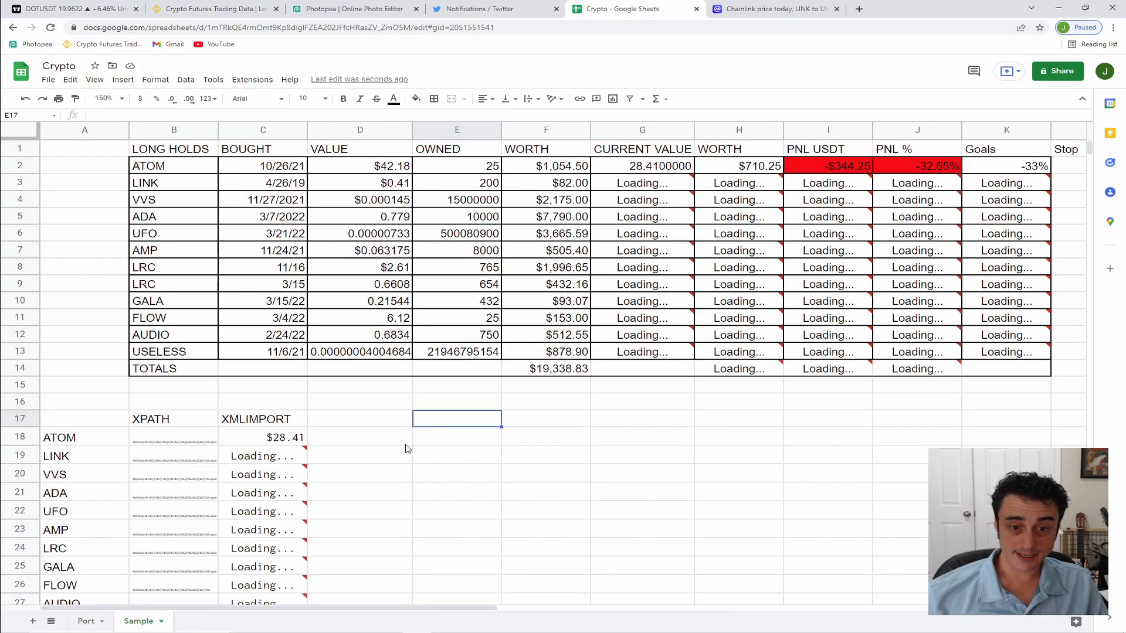
{"action": "left_click", "coordinate": [387, 460]}
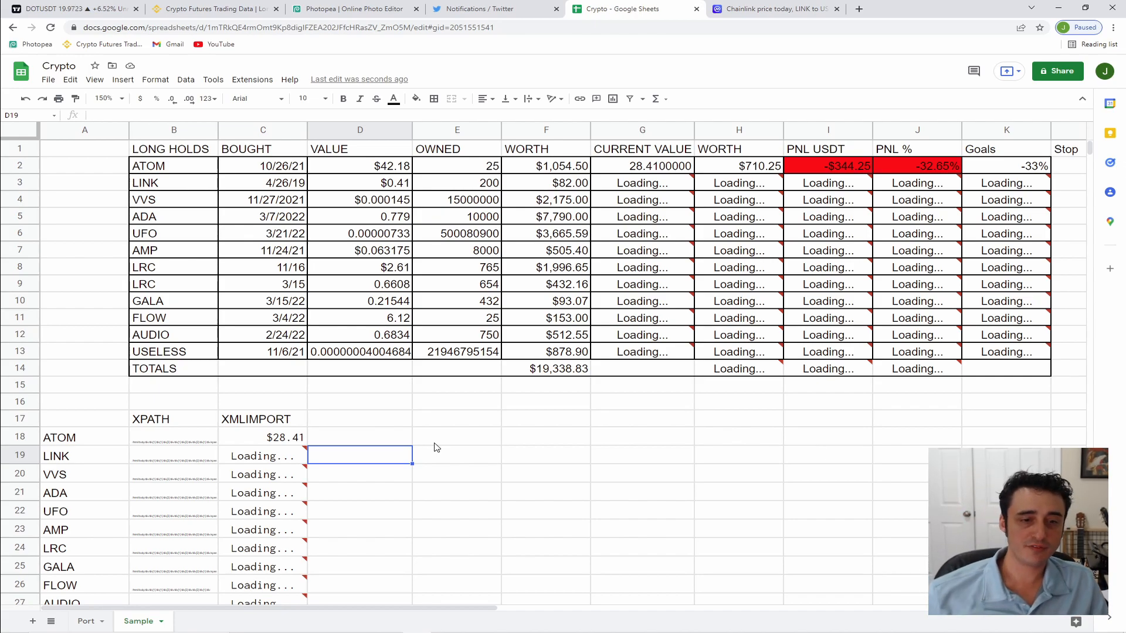
- Cut LINK's IMPORTXML formula out of C19 and paste it back to force the price import to refresh
{"action": "left_click", "coordinate": [266, 460]}
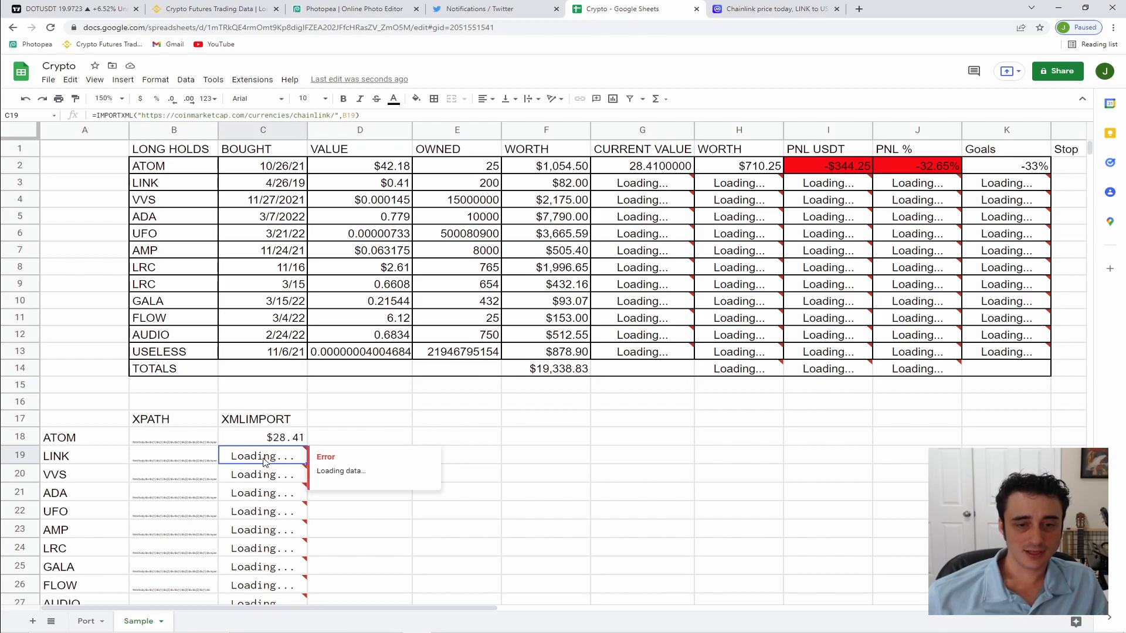
{"action": "triple_click", "coordinate": [392, 118]}
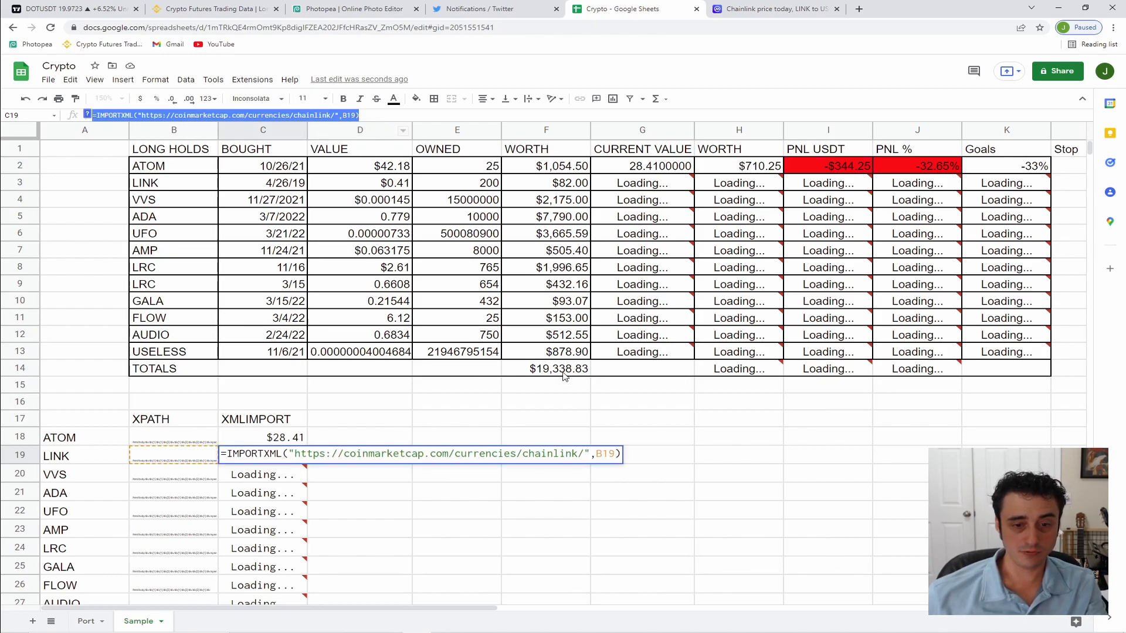
{"action": "key", "text": "ctrl+x"}
{"action": "left_click", "coordinate": [793, 543]}
{"action": "left_click", "coordinate": [287, 463]}
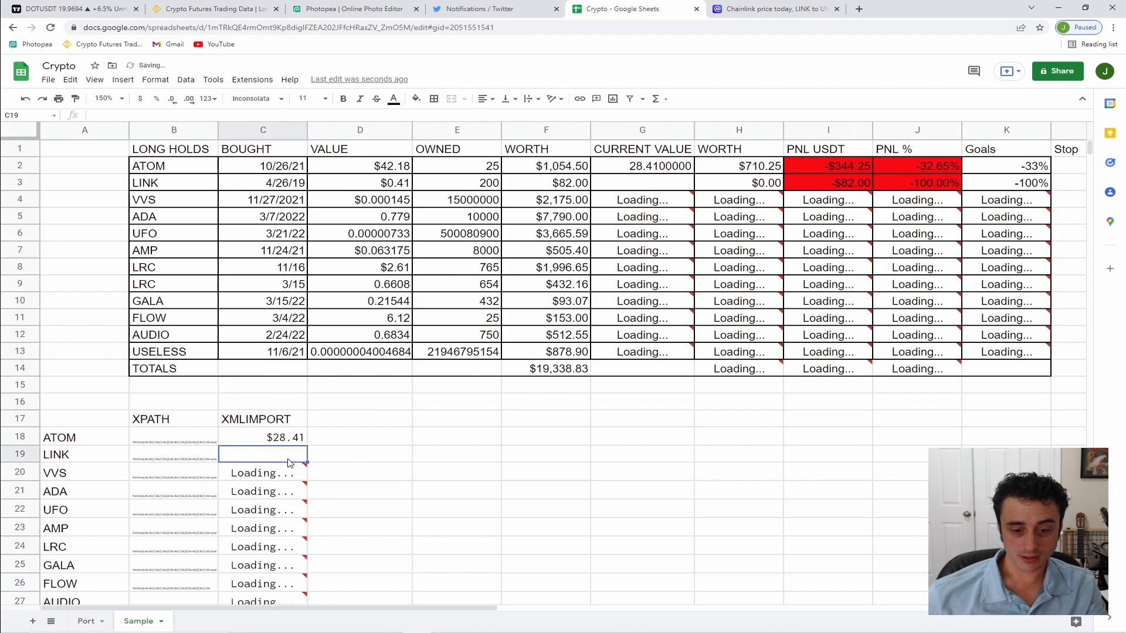
{"action": "left_click", "coordinate": [164, 115]}
{"action": "key", "text": "ctrl+v"}
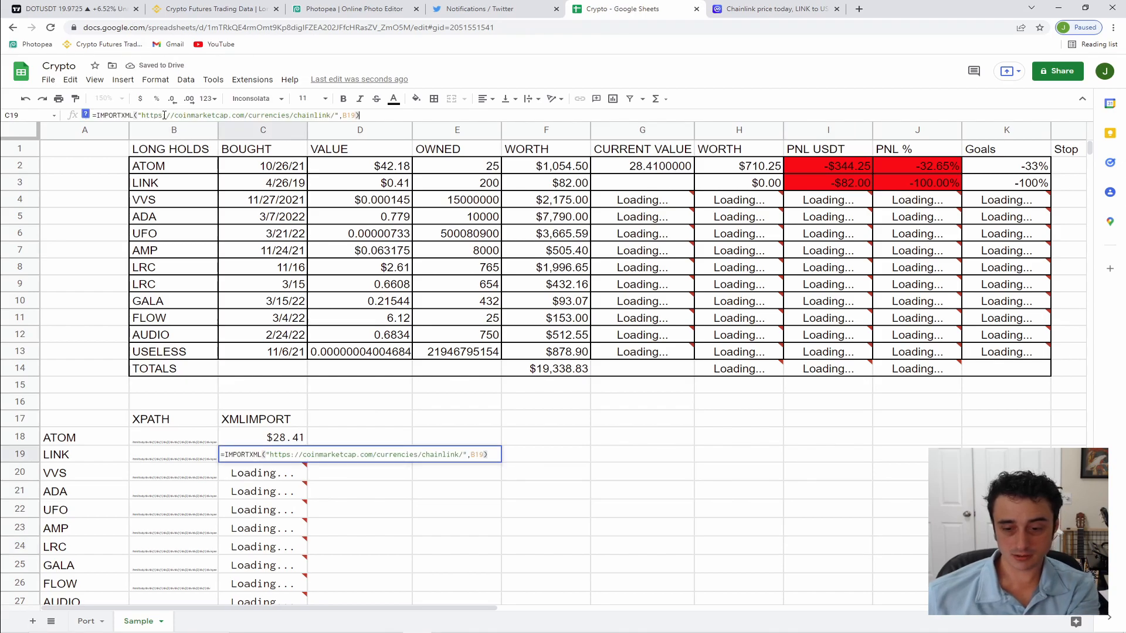
{"action": "key", "text": "Return"}
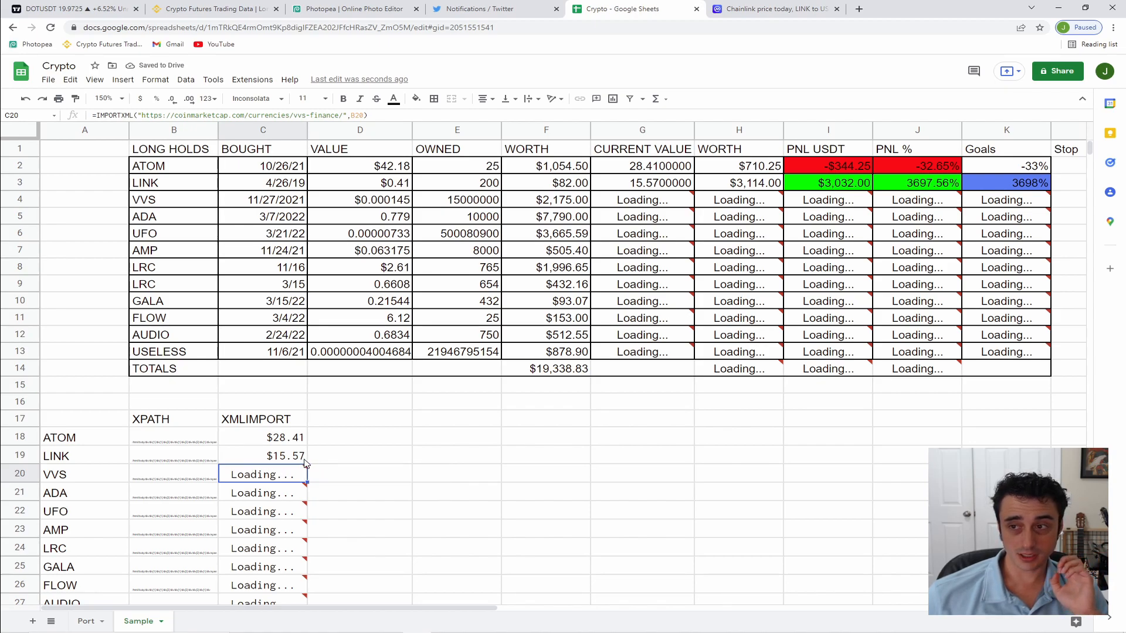
- Remove VVS's IMPORTXML formula from C20 and re-enter the vvs-finance formula to refresh its price
{"action": "left_click", "coordinate": [343, 115]}
{"action": "key", "text": "ctrl+a"}
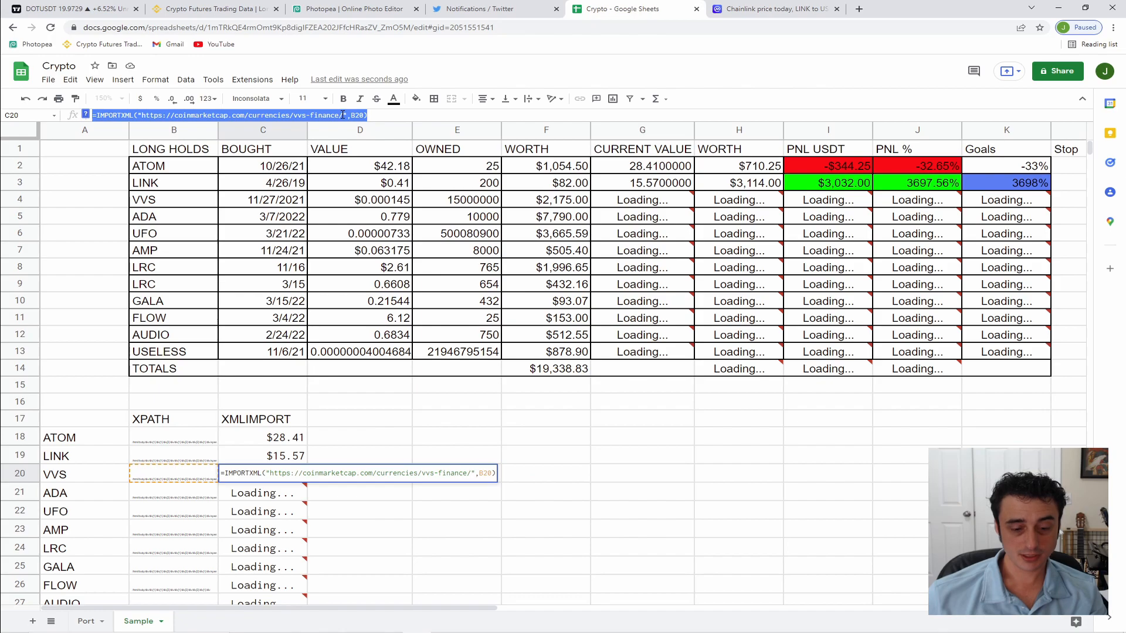
{"action": "key", "text": "BackSpace"}
{"action": "key", "text": "Return"}
{"action": "left_click", "coordinate": [228, 116]}
{"action": "key", "text": "ctrl+v"}
{"action": "key", "text": "Return"}
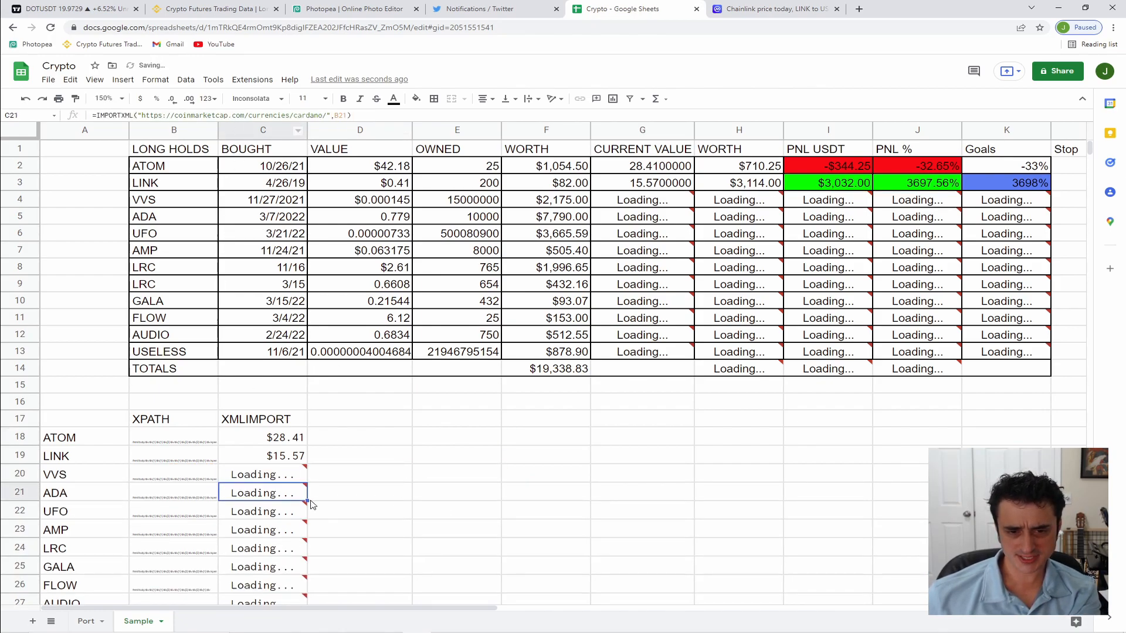
- Check the remaining XMLIMPORT cells from ADA down and inspect the BTC import formula in C30
{"action": "mouse_move", "coordinate": [264, 503]}
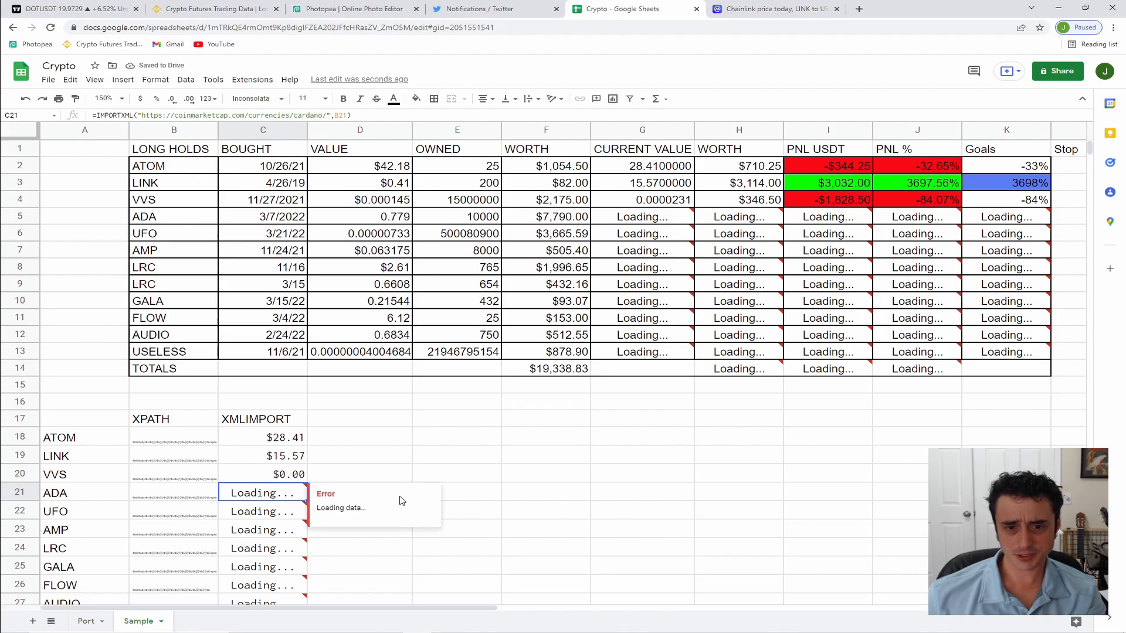
{"action": "left_click", "coordinate": [516, 439]}
{"action": "scroll", "coordinate": [443, 503], "scroll_direction": "down", "scroll_amount": 2}
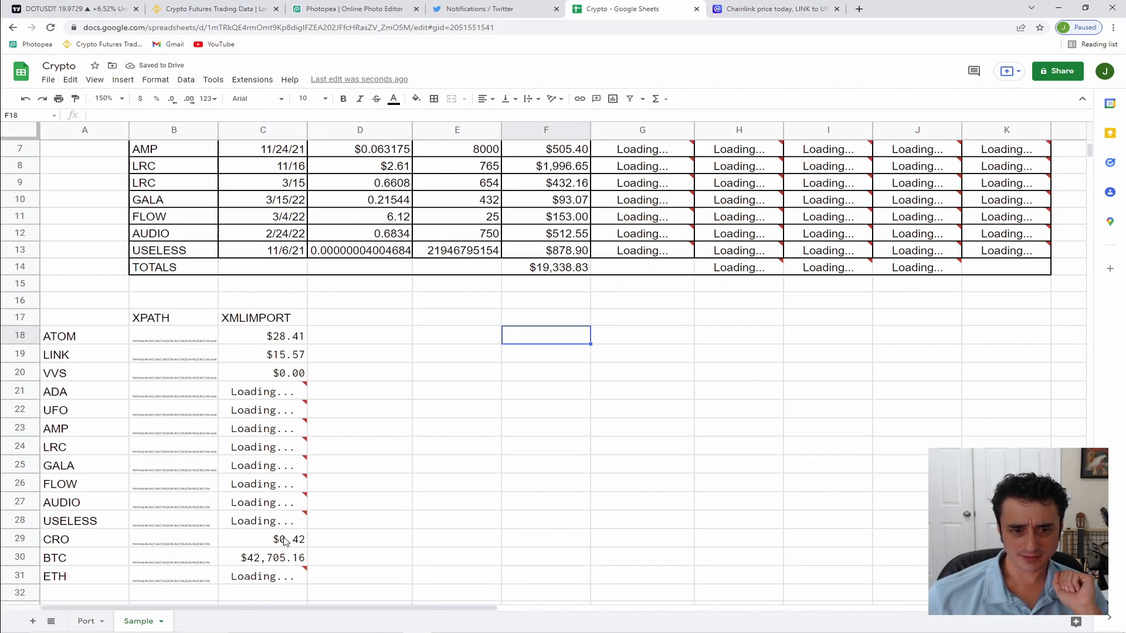
{"action": "left_click", "coordinate": [241, 560]}
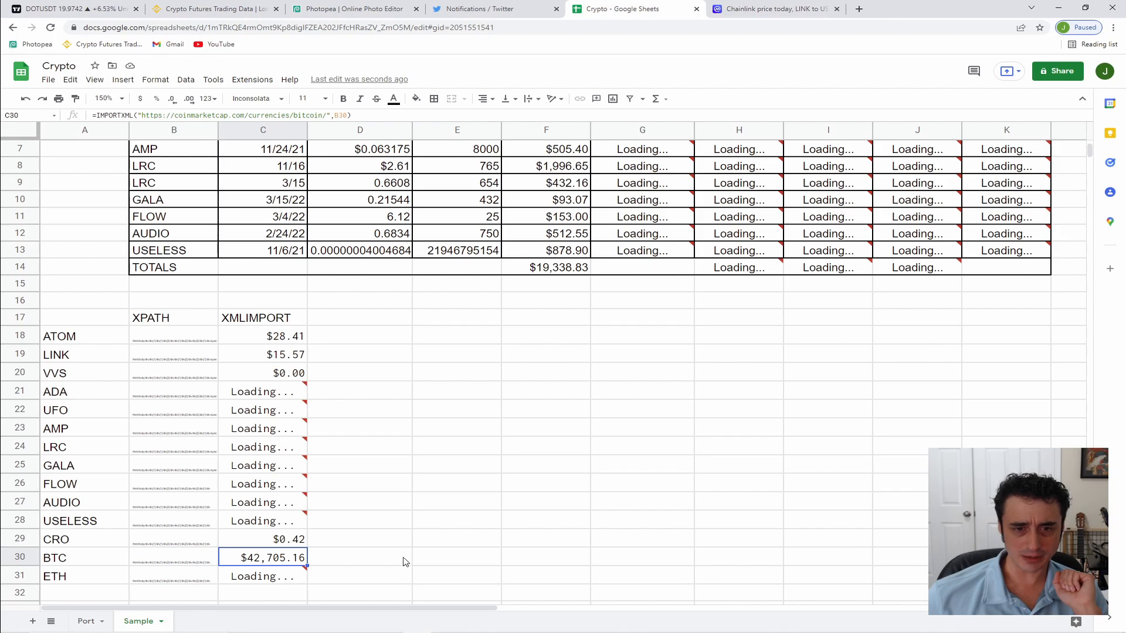
- View ADA's XPath in B21, switch to the Chainlink page on CoinMarketCap and inspect the price element whose XPath is used for the import
{"action": "scroll", "coordinate": [403, 559], "scroll_direction": "up", "scroll_amount": 2}
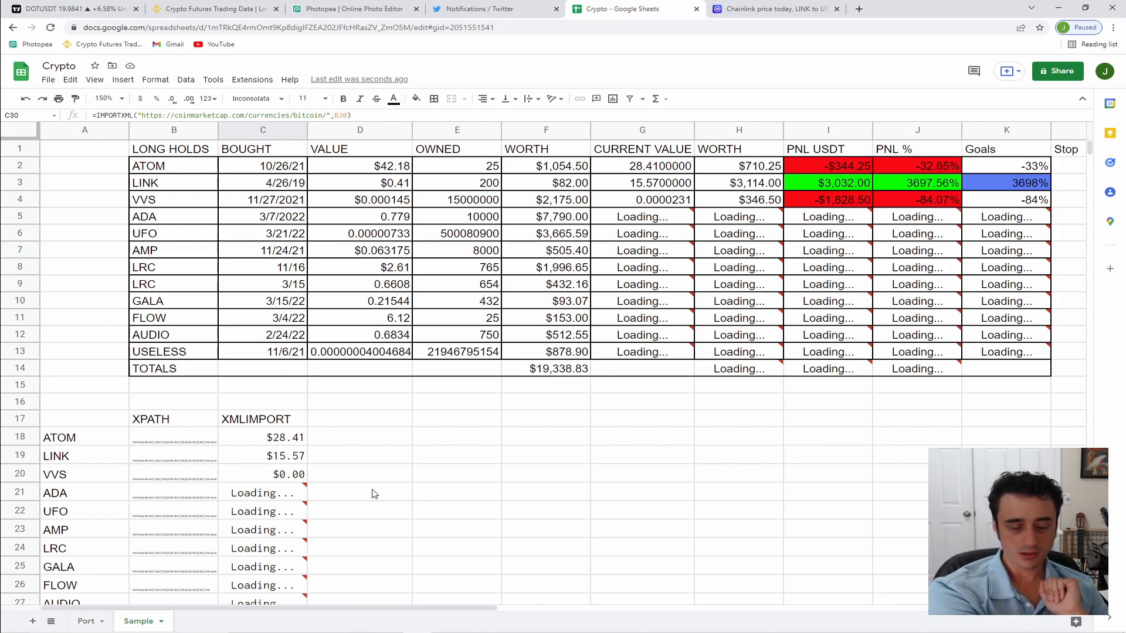
{"action": "left_click", "coordinate": [151, 499]}
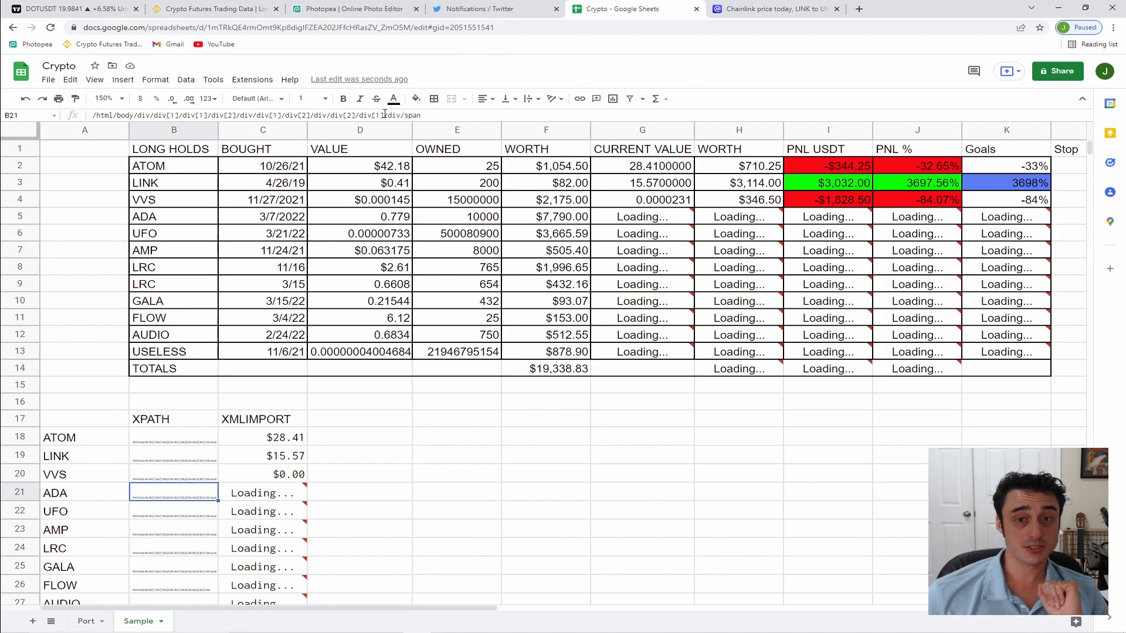
{"action": "left_click", "coordinate": [766, 13]}
{"action": "right_click", "coordinate": [488, 166]}
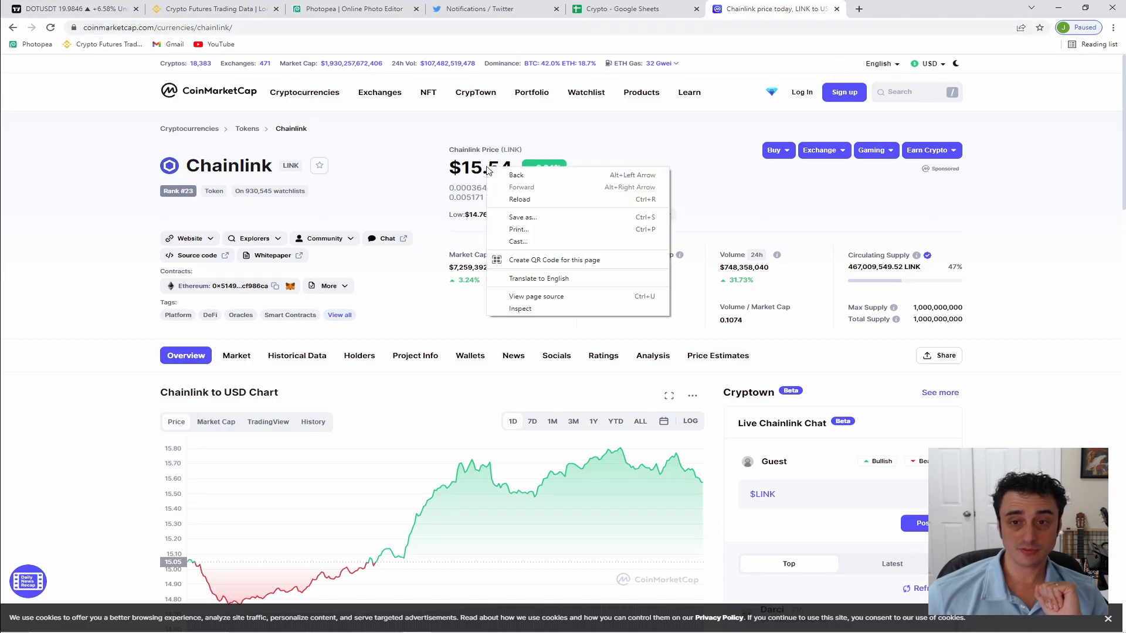
{"action": "left_click", "coordinate": [530, 310]}
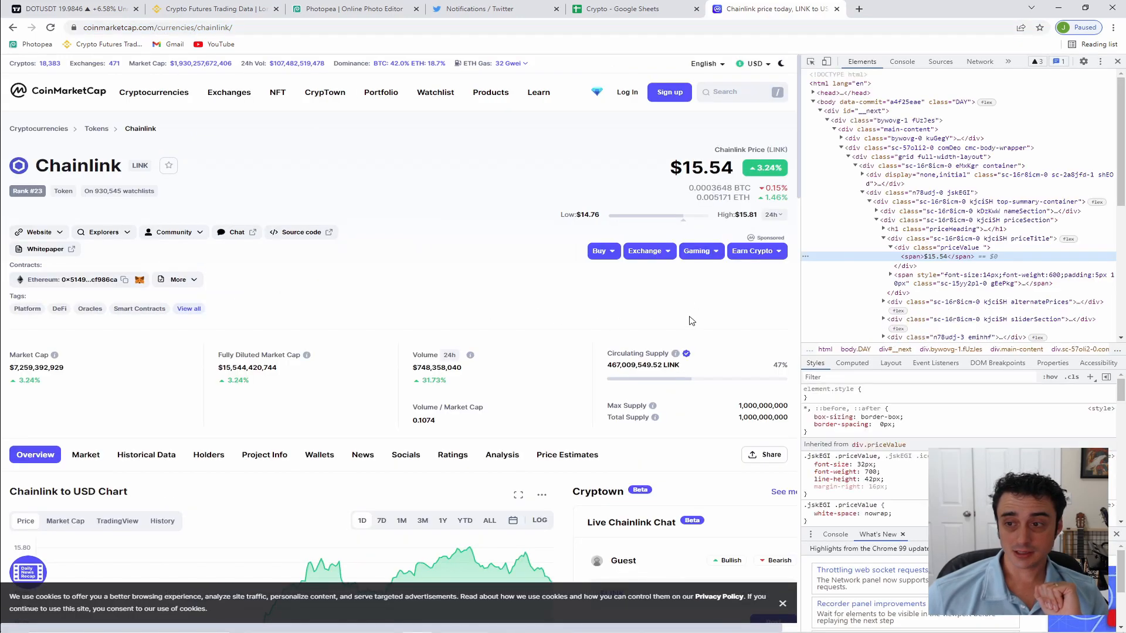
{"action": "right_click", "coordinate": [933, 257]}
{"action": "mouse_move", "coordinate": [971, 335]}
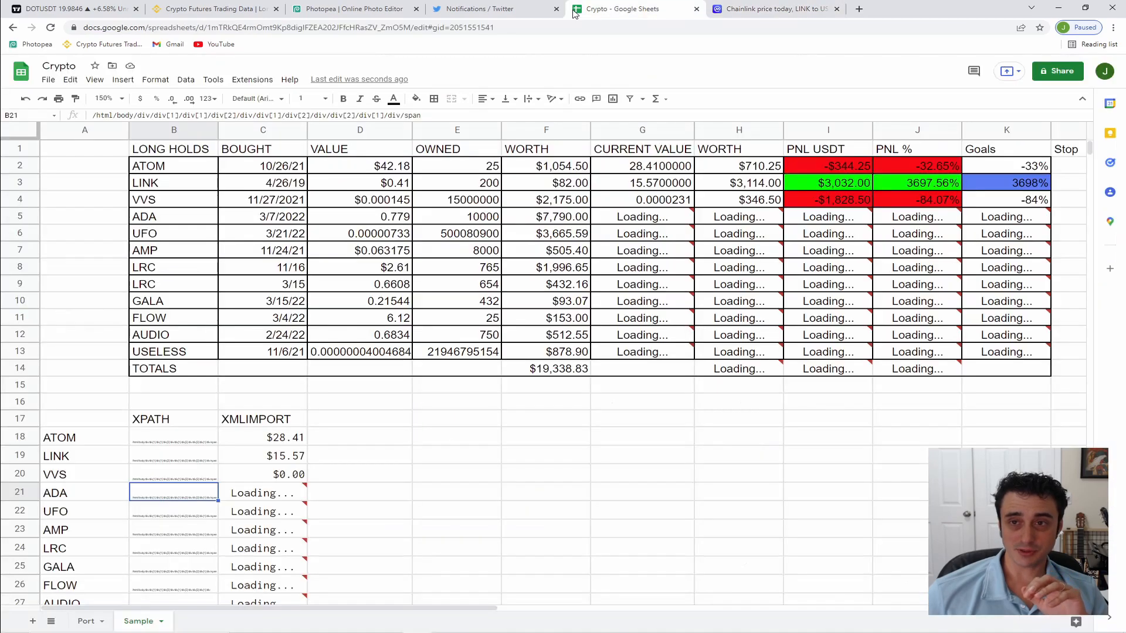
- Back in the Crypto spreadsheet, cut ADA's cardano IMPORTXML formula out of C21 and paste it back to force a price refresh
{"action": "left_click", "coordinate": [577, 11]}
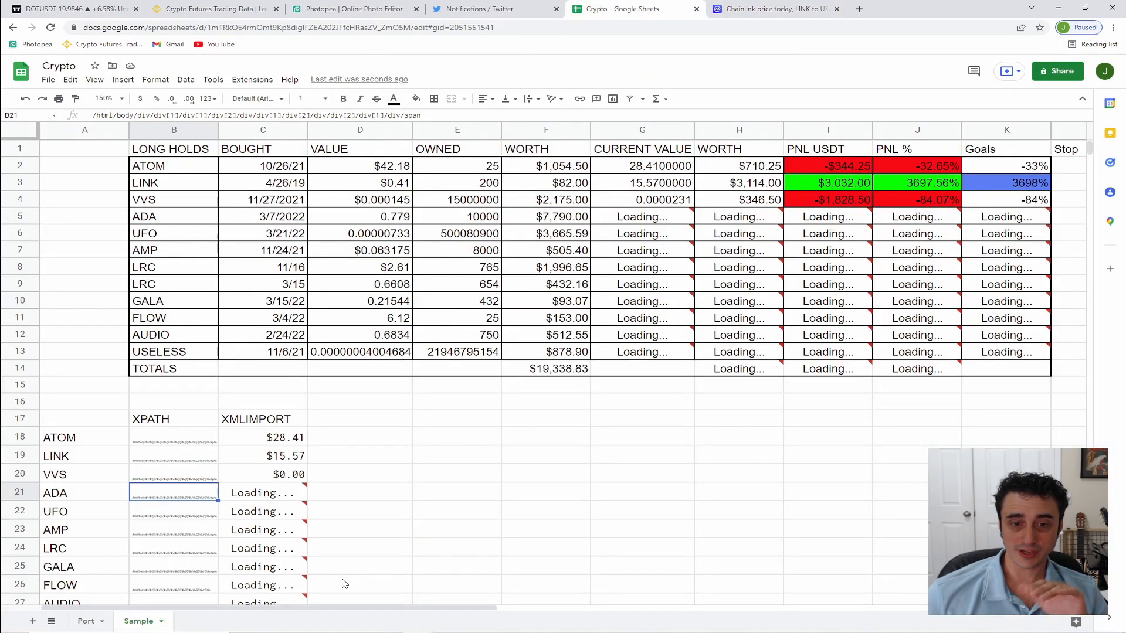
{"action": "left_click", "coordinate": [273, 496]}
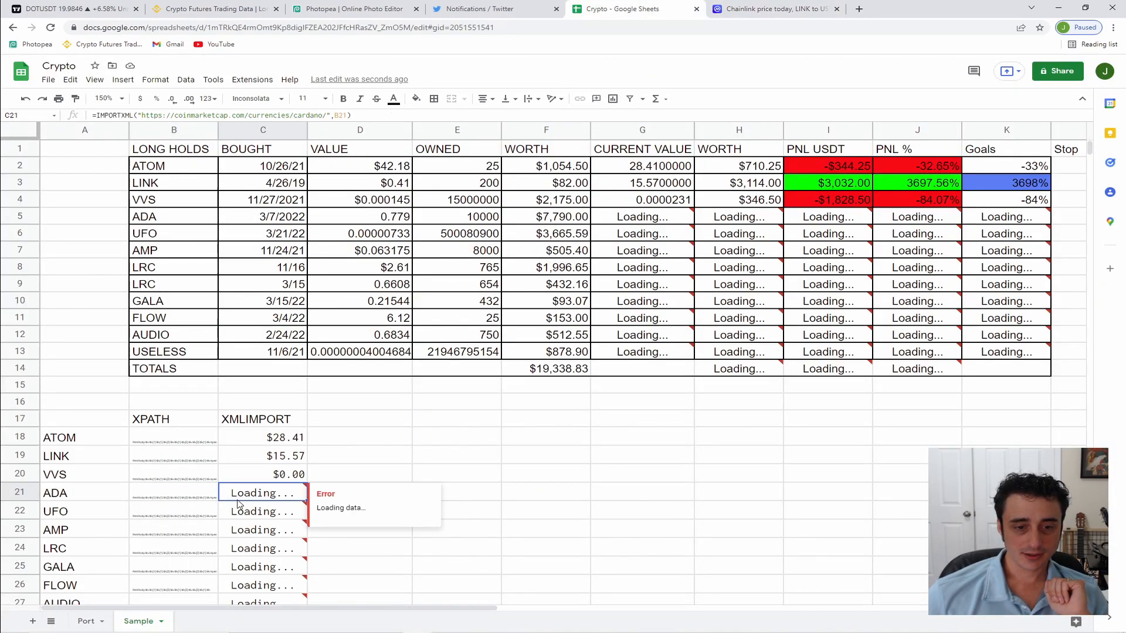
{"action": "left_click", "coordinate": [358, 115]}
{"action": "key", "text": "ctrl+a"}
{"action": "key", "text": "ctrl+x"}
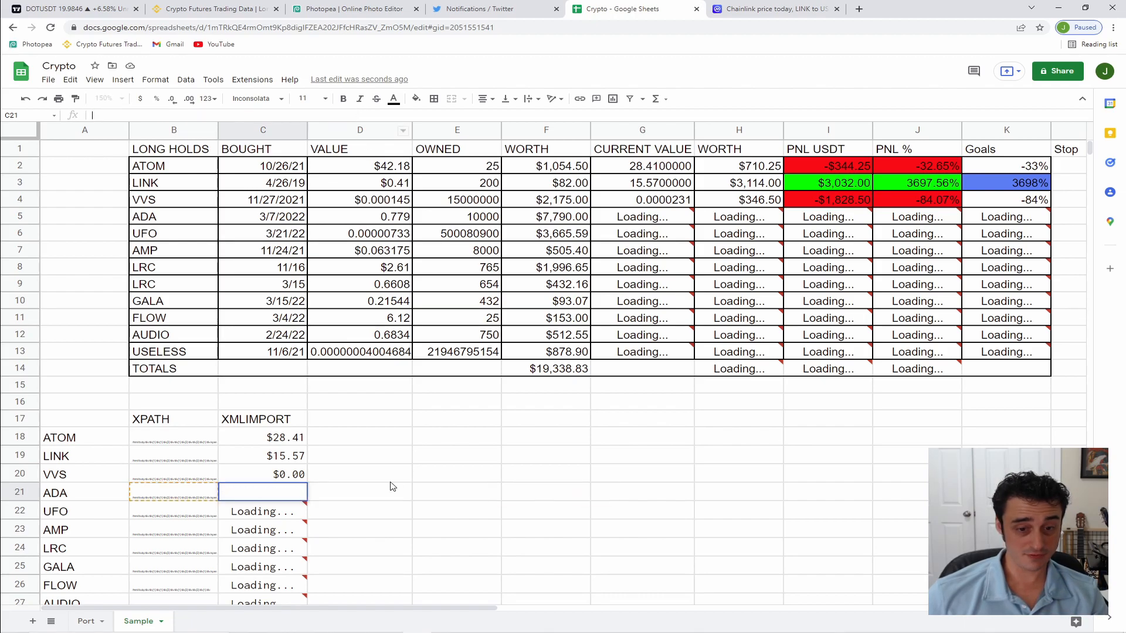
{"action": "left_click", "coordinate": [375, 497]}
{"action": "left_click", "coordinate": [286, 498]}
{"action": "left_click", "coordinate": [131, 116]}
{"action": "key", "text": "ctrl+v"}
{"action": "key", "text": "Return"}
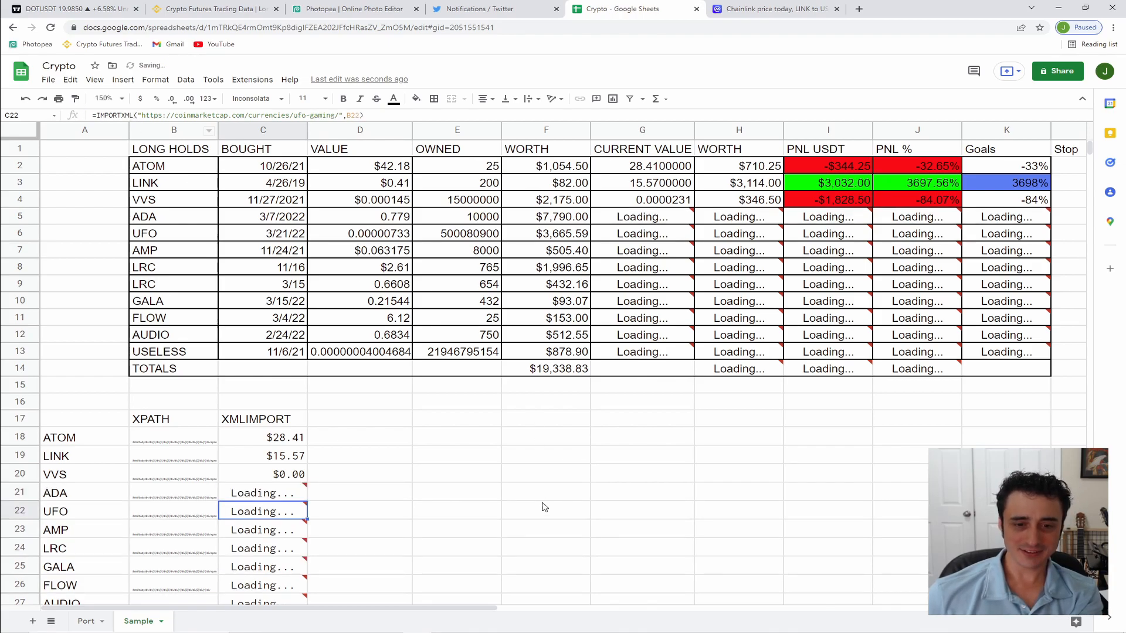
- Clear UFO's IMPORTXML formula from C22 and re-enter the ufo-gaming formula referencing B22 to refresh its price
{"action": "left_click", "coordinate": [301, 116]}
{"action": "key", "text": "ctrl+a"}
{"action": "key", "text": "BackSpace"}
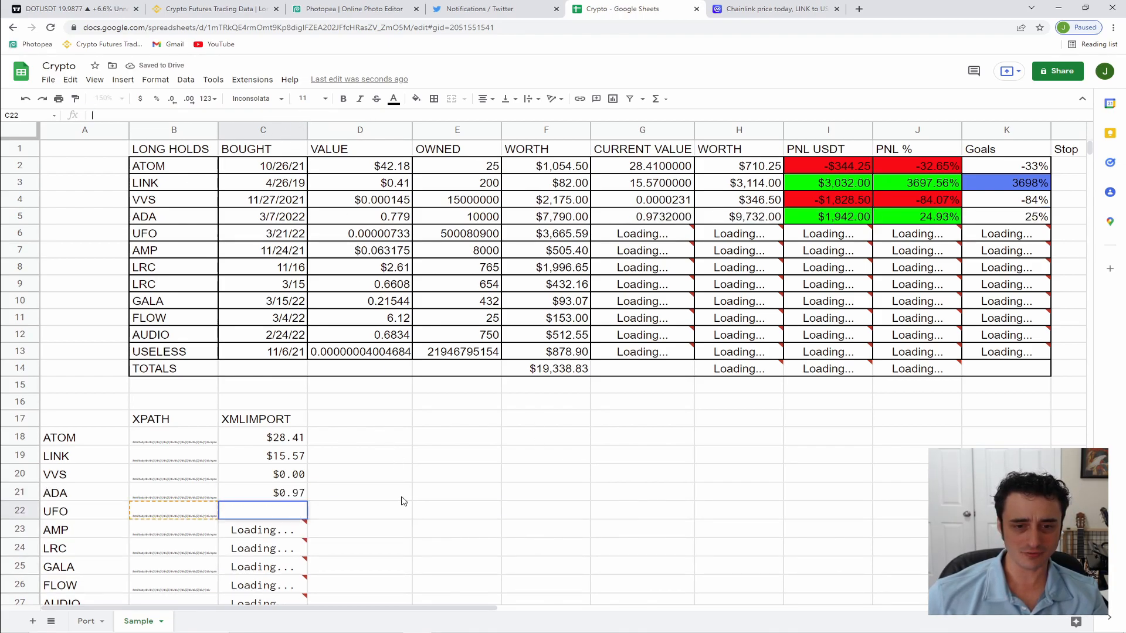
{"action": "left_click", "coordinate": [271, 113]}
{"action": "key", "text": "ctrl+v"}
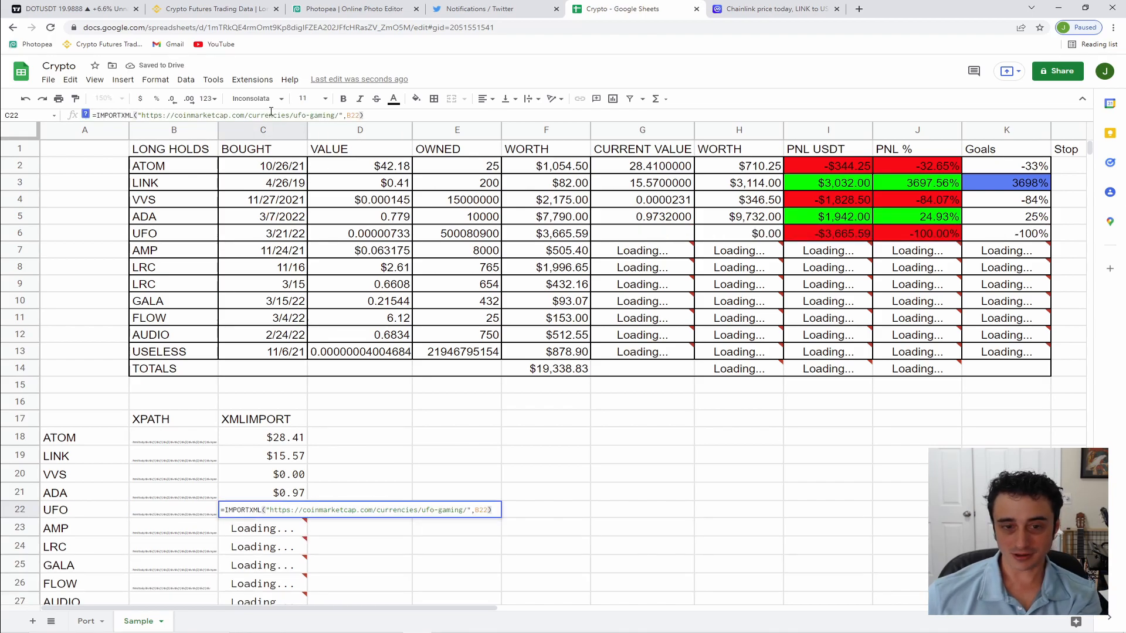
{"action": "key", "text": "Return"}
{"action": "left_click", "coordinate": [497, 514]}
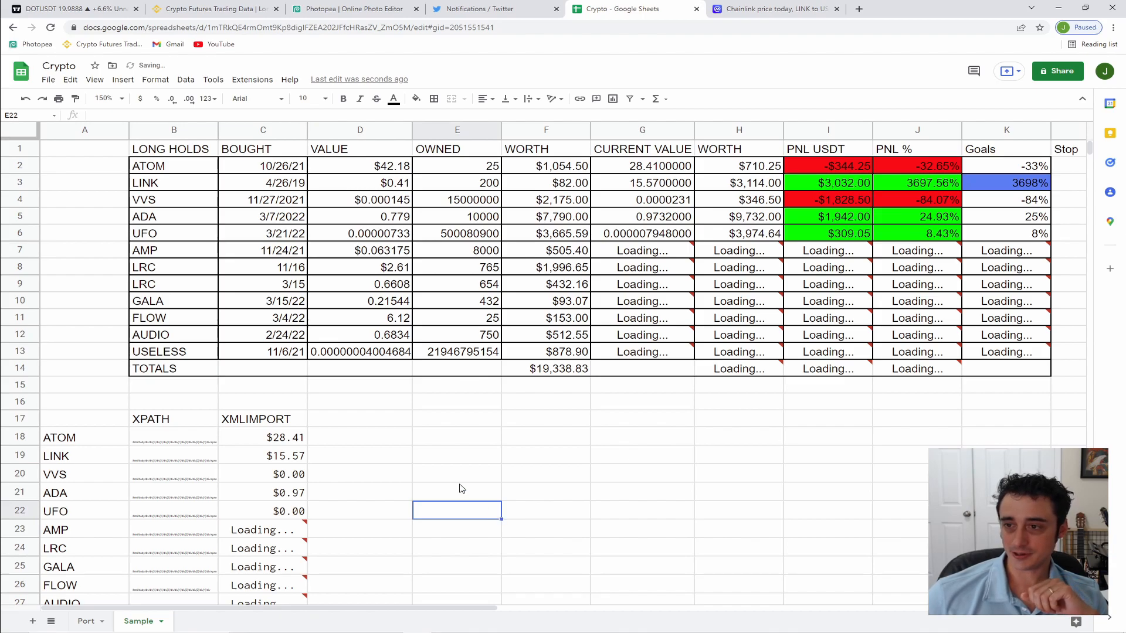